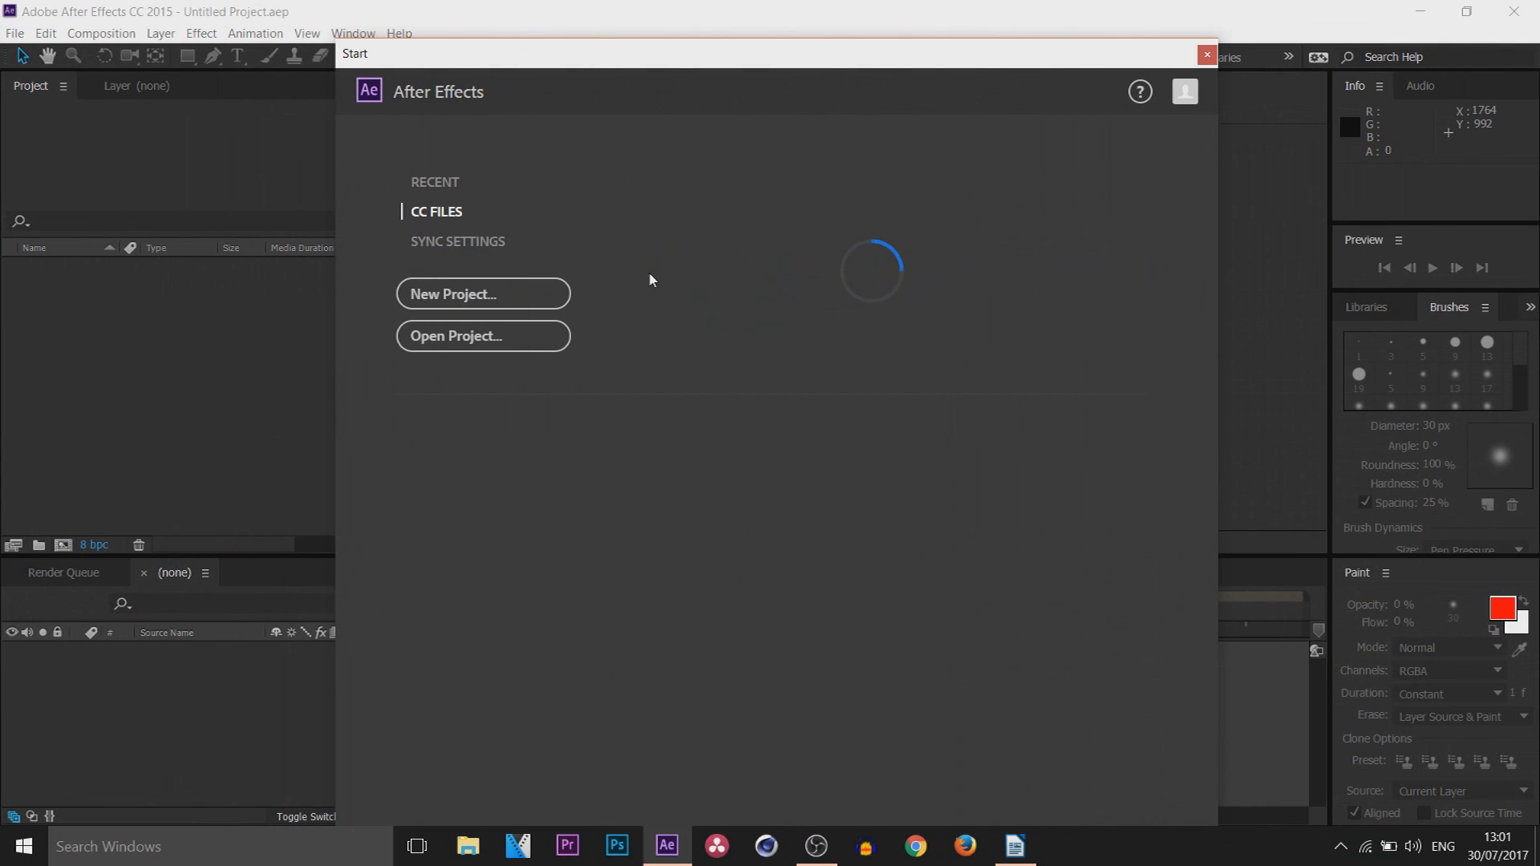
# - Start a new project and create the composition Comp 1 with the Custom preset at 1920 x 1080 px and 29.97 fps
pyautogui.click(474, 294)
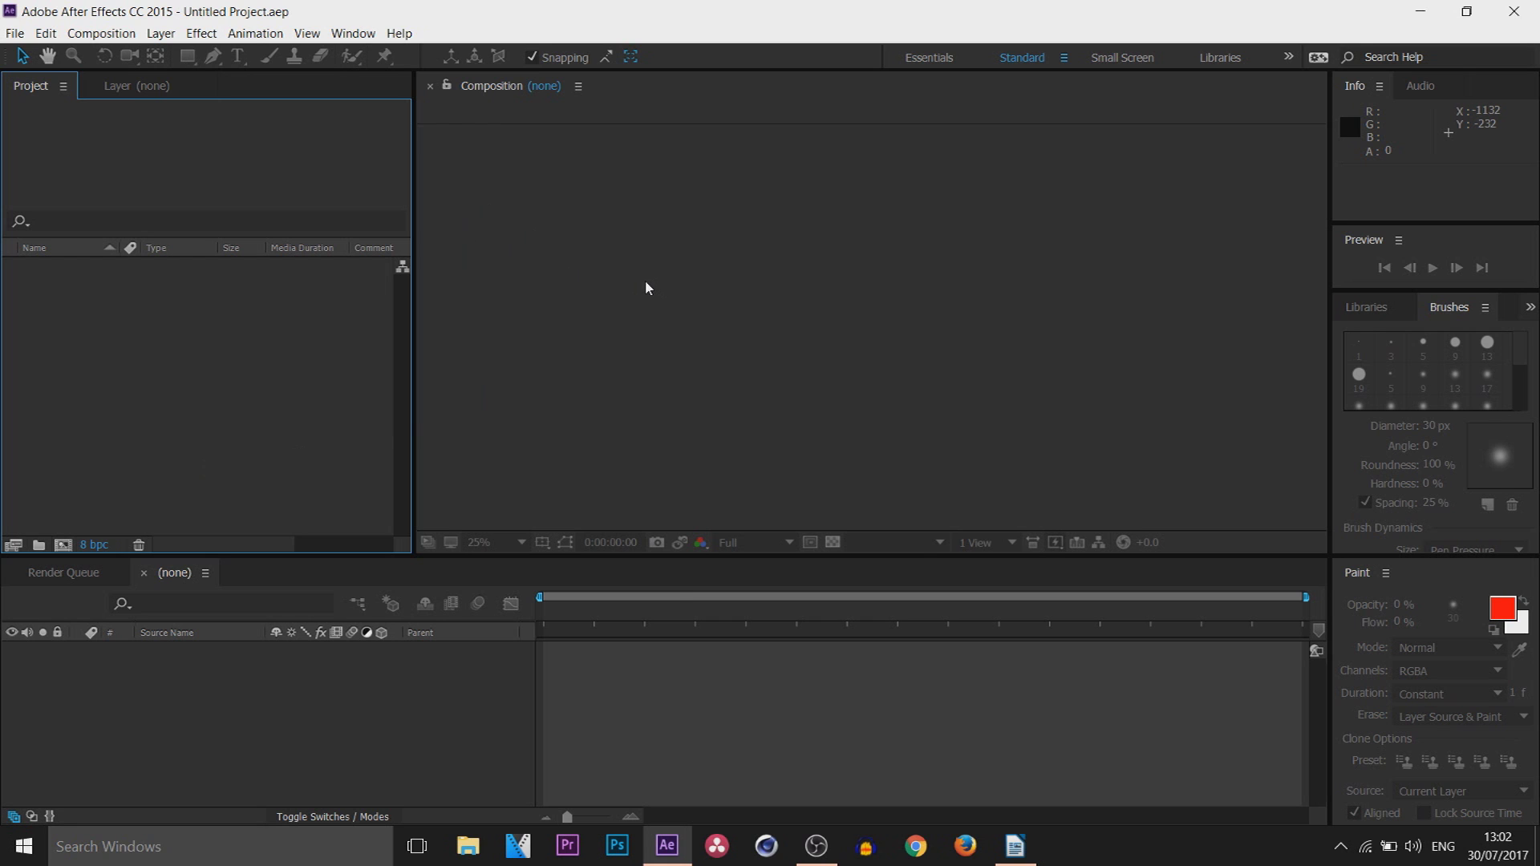
pyautogui.click(101, 33)
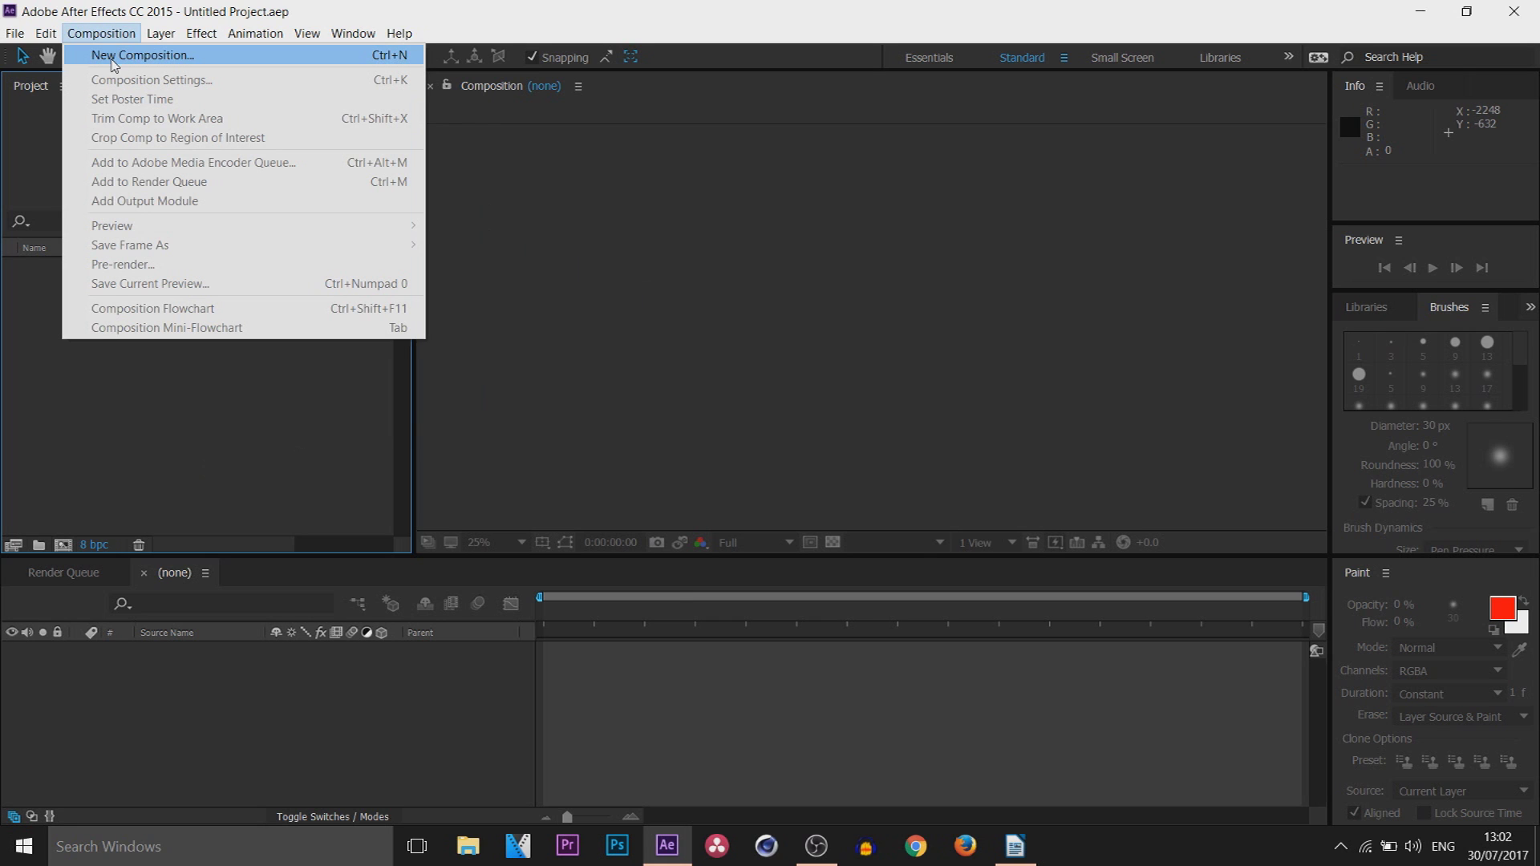
pyautogui.click(111, 57)
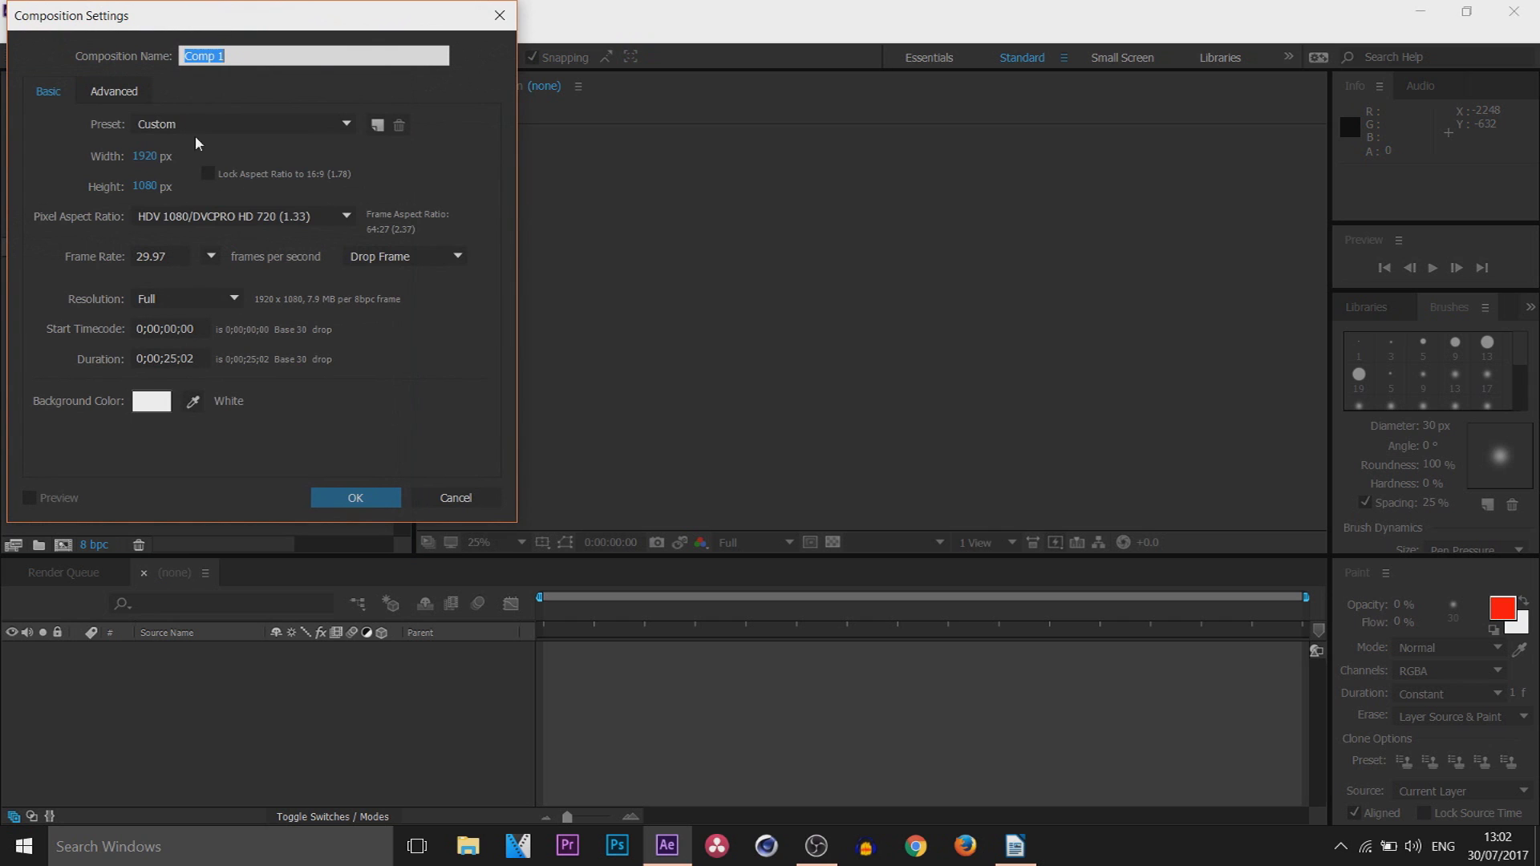
pyautogui.moveTo(250, 18); pyautogui.dragTo(722, 134)
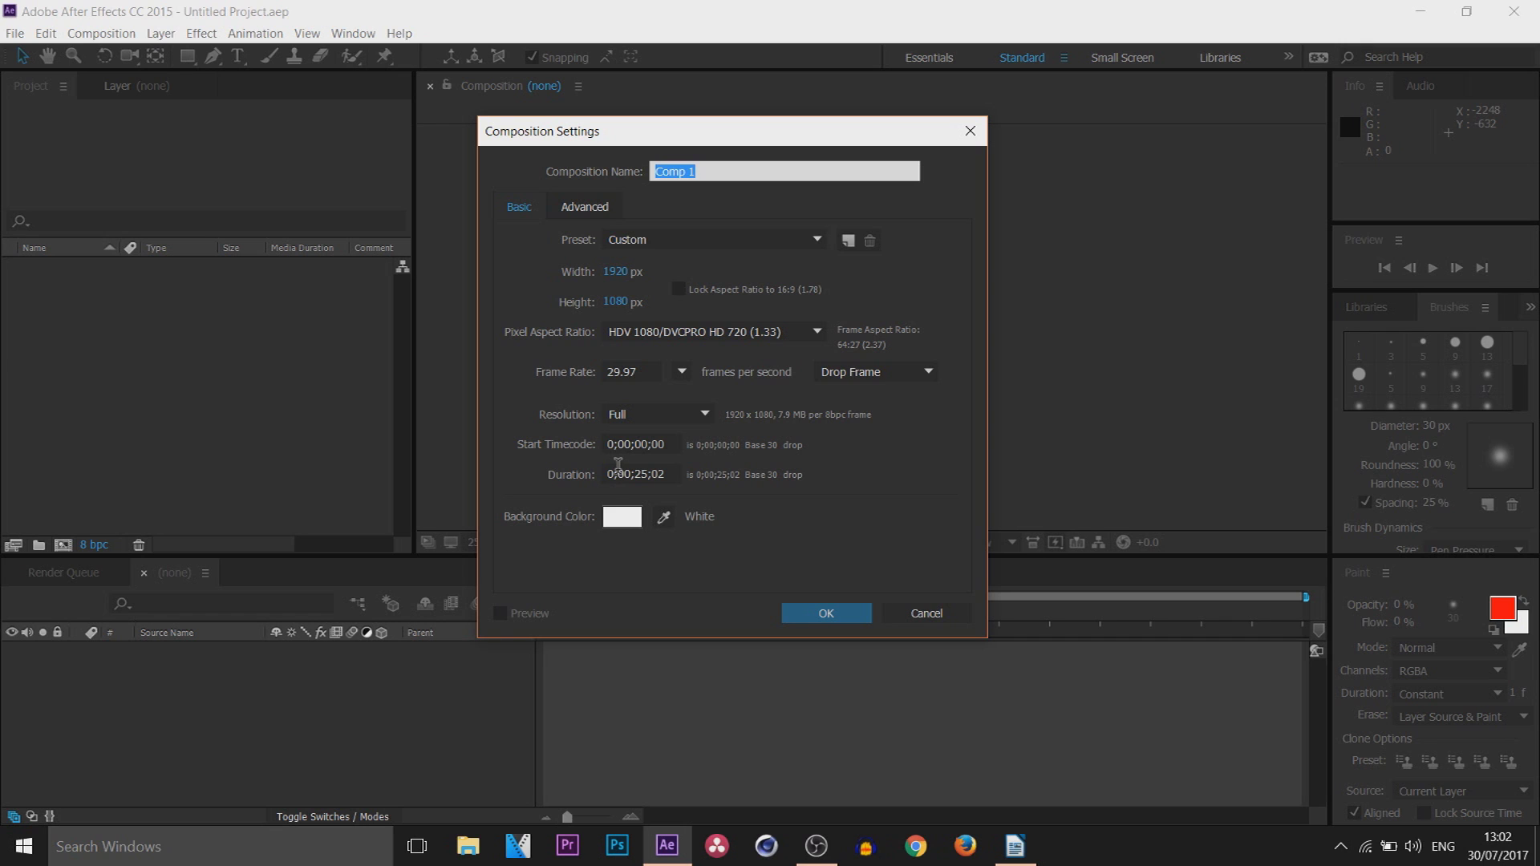
pyautogui.click(714, 239)
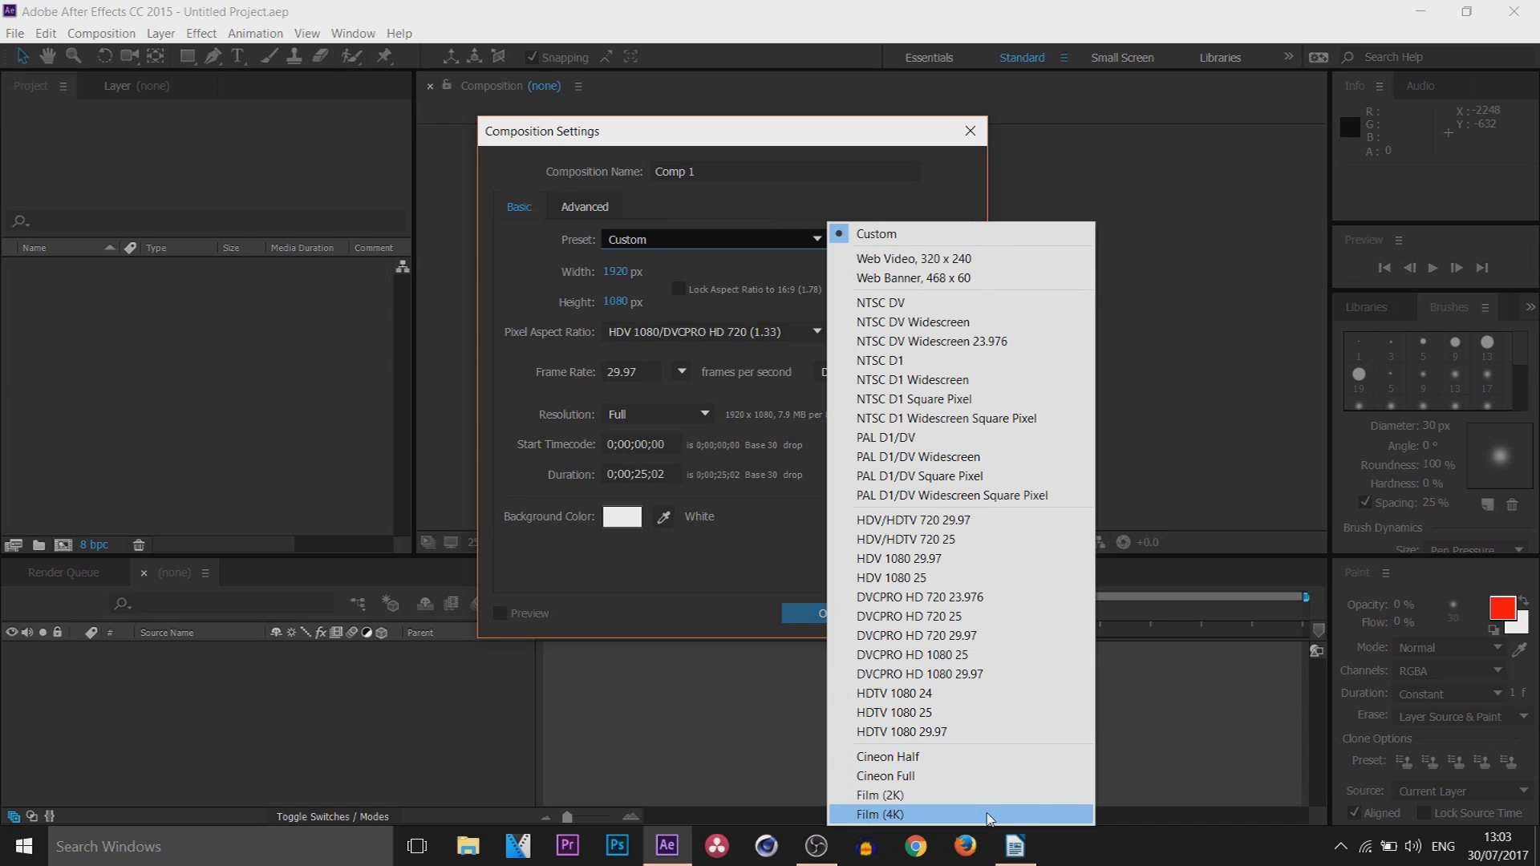
pyautogui.click(686, 479)
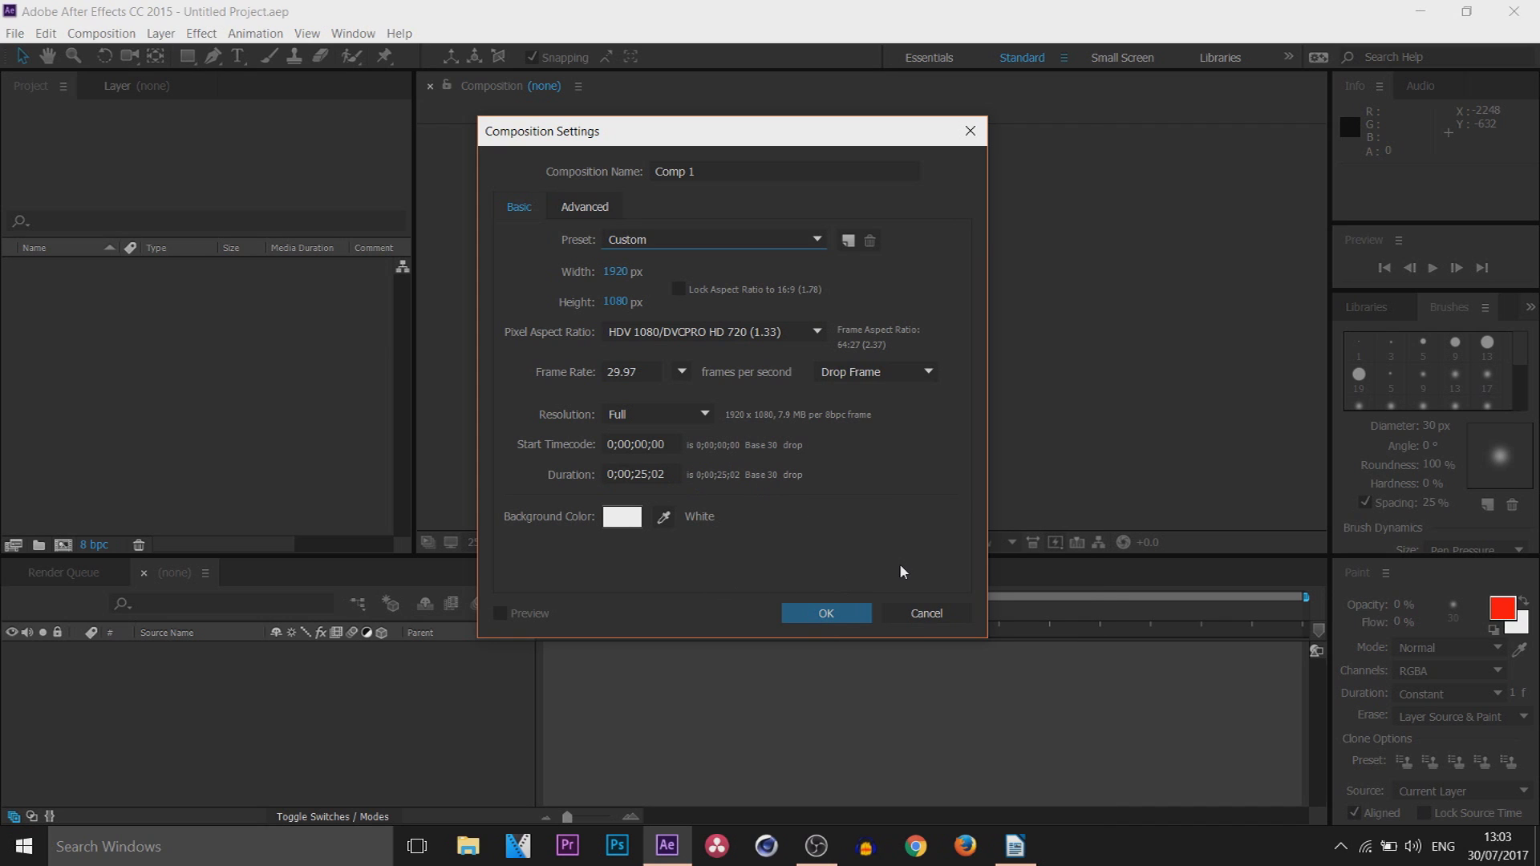
pyautogui.click(828, 615)
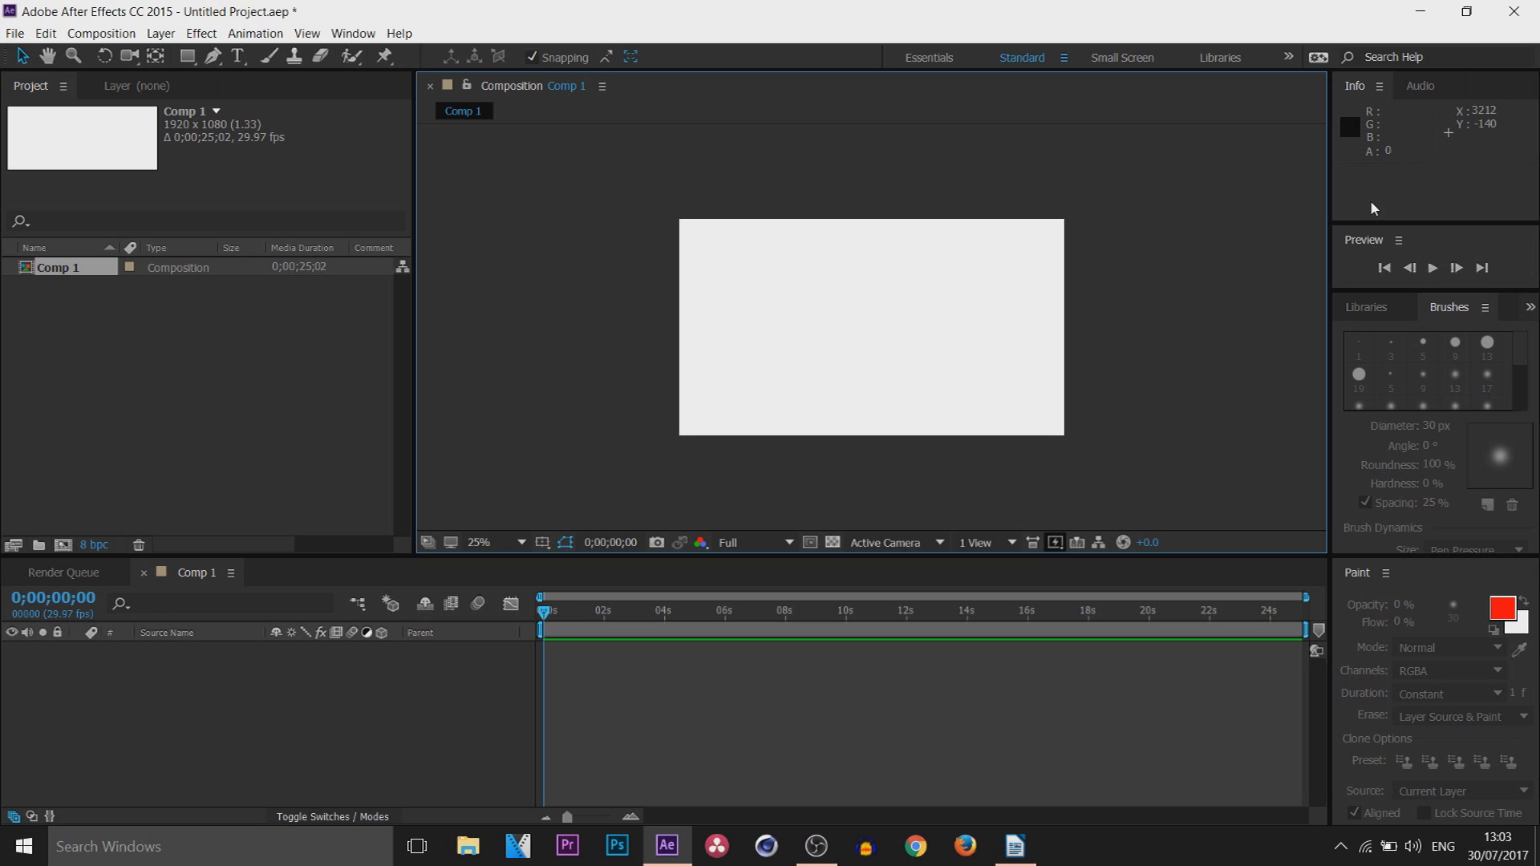
pyautogui.click(502, 306)
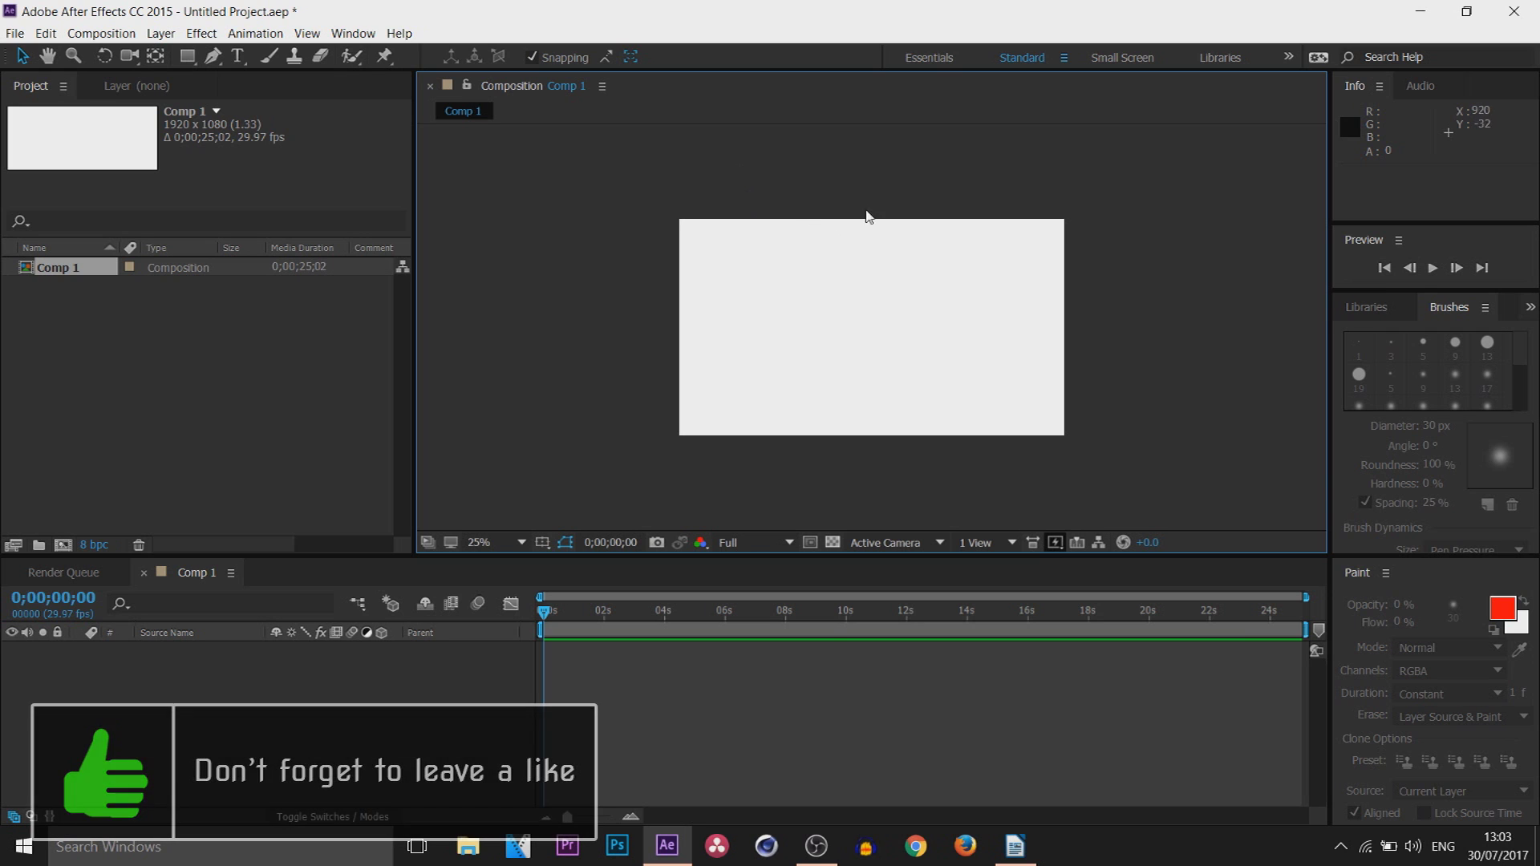
# - Look through the Essentials, Standard, Small Screen, Libraries and Animation workspaces, and return to Standard
pyautogui.click(941, 60)
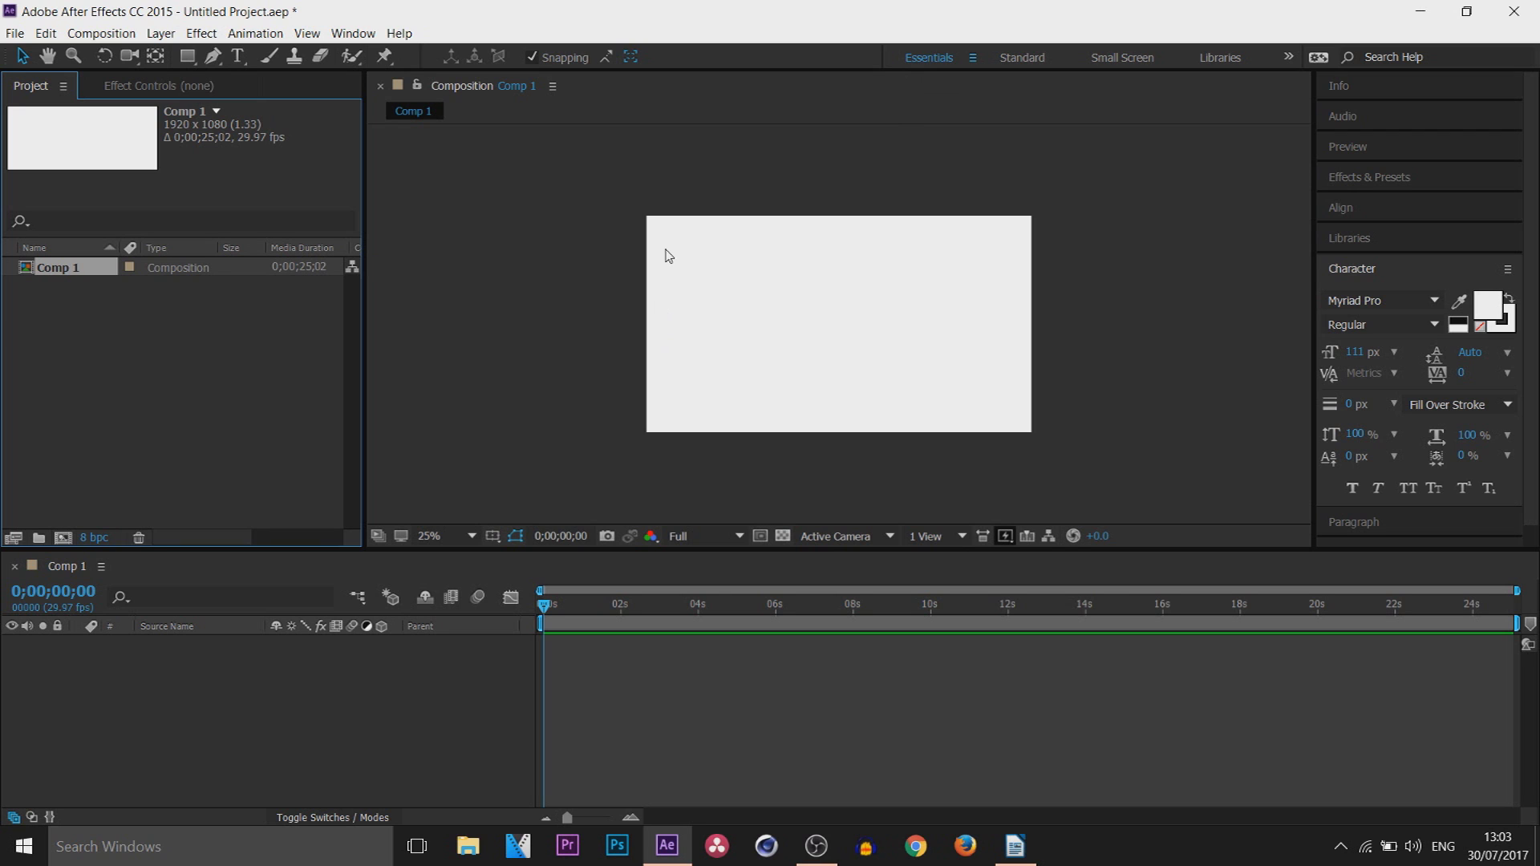
pyautogui.click(1023, 58)
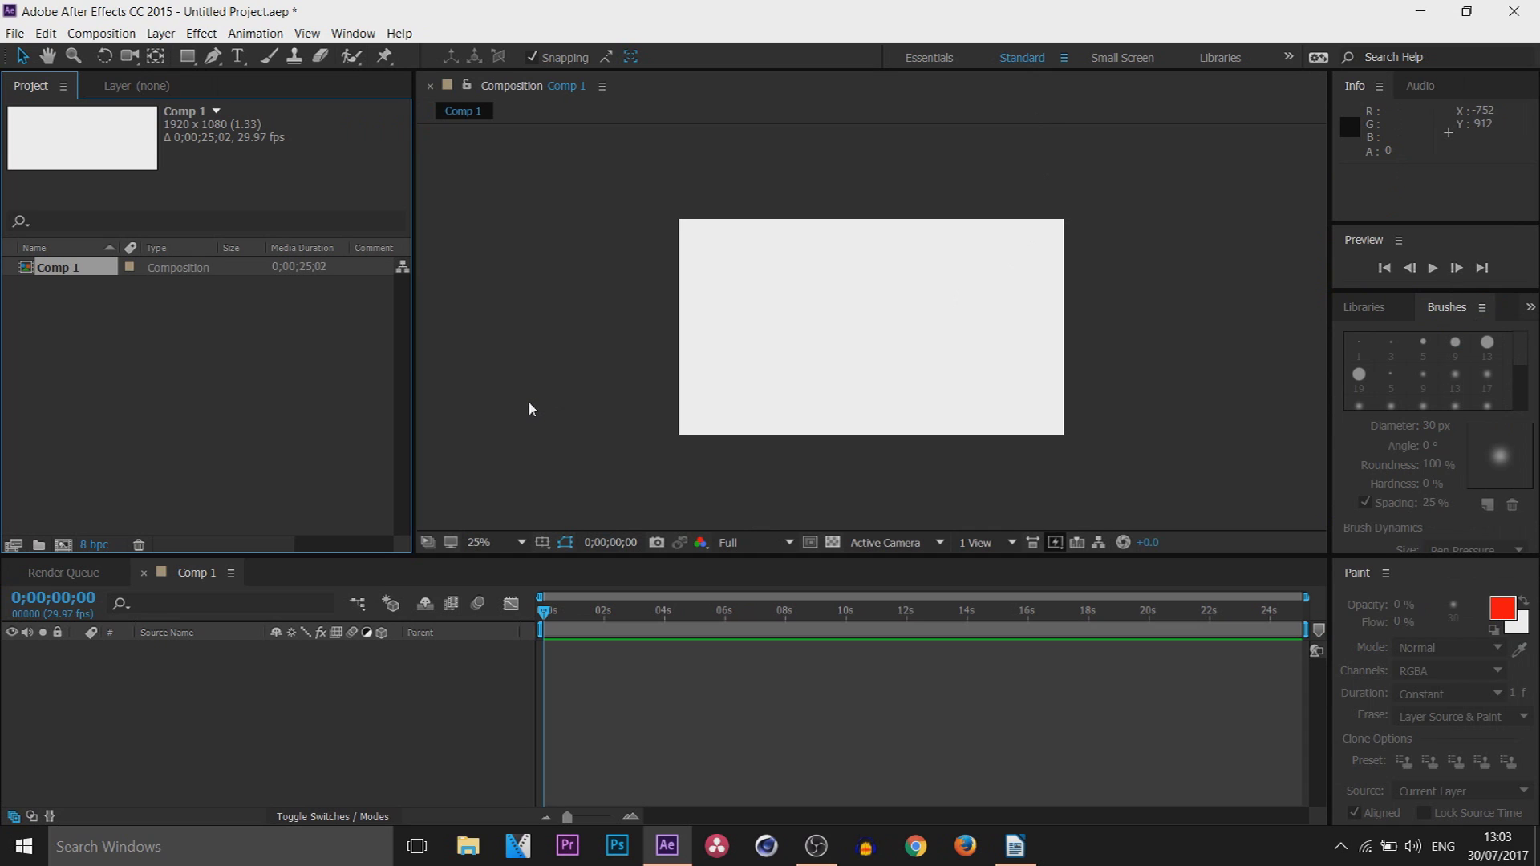
pyautogui.click(1121, 58)
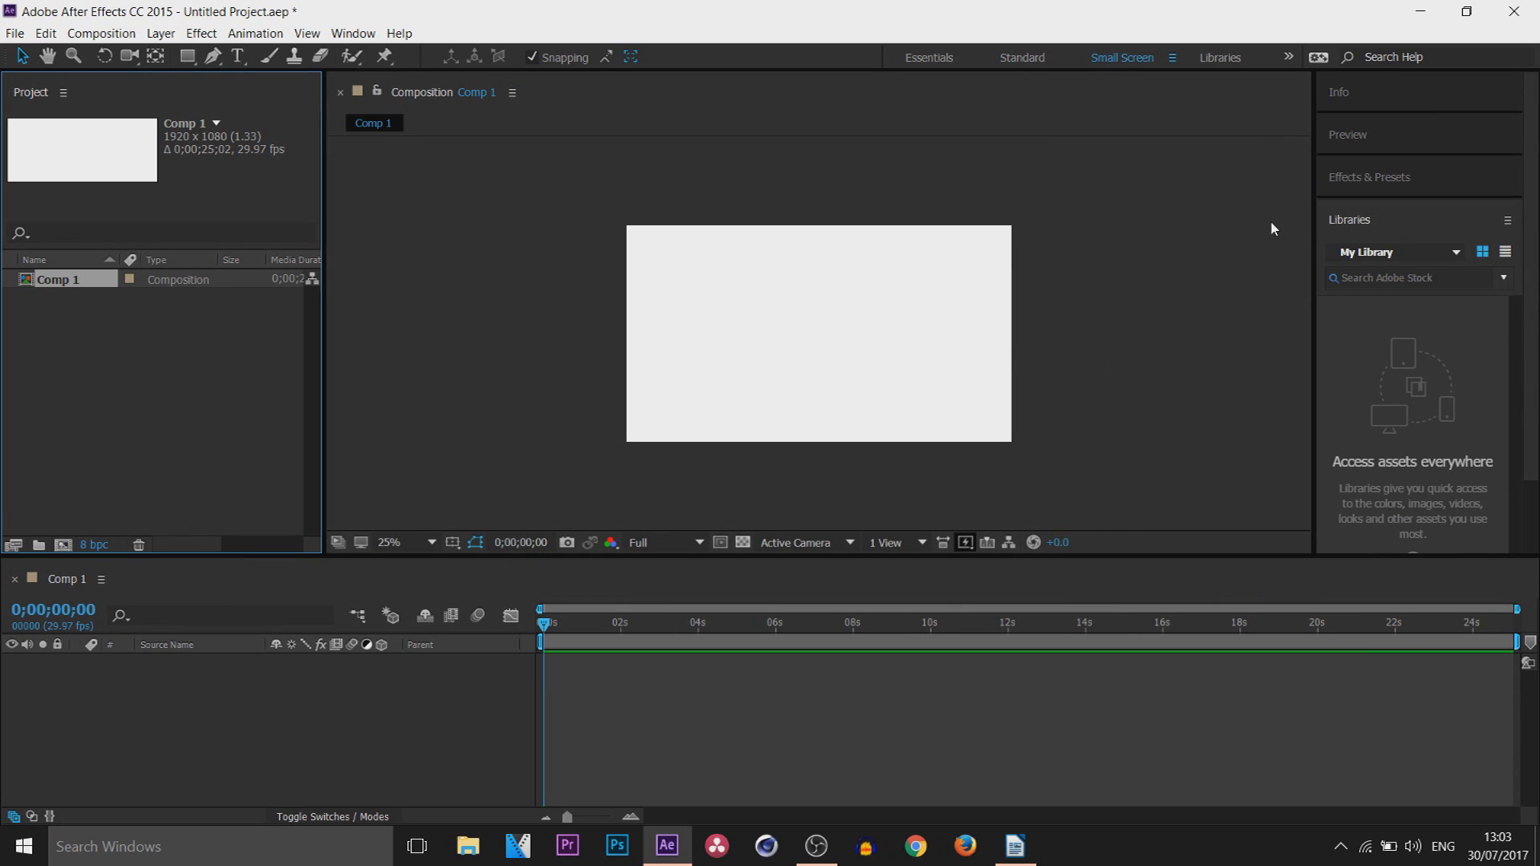
pyautogui.click(1220, 58)
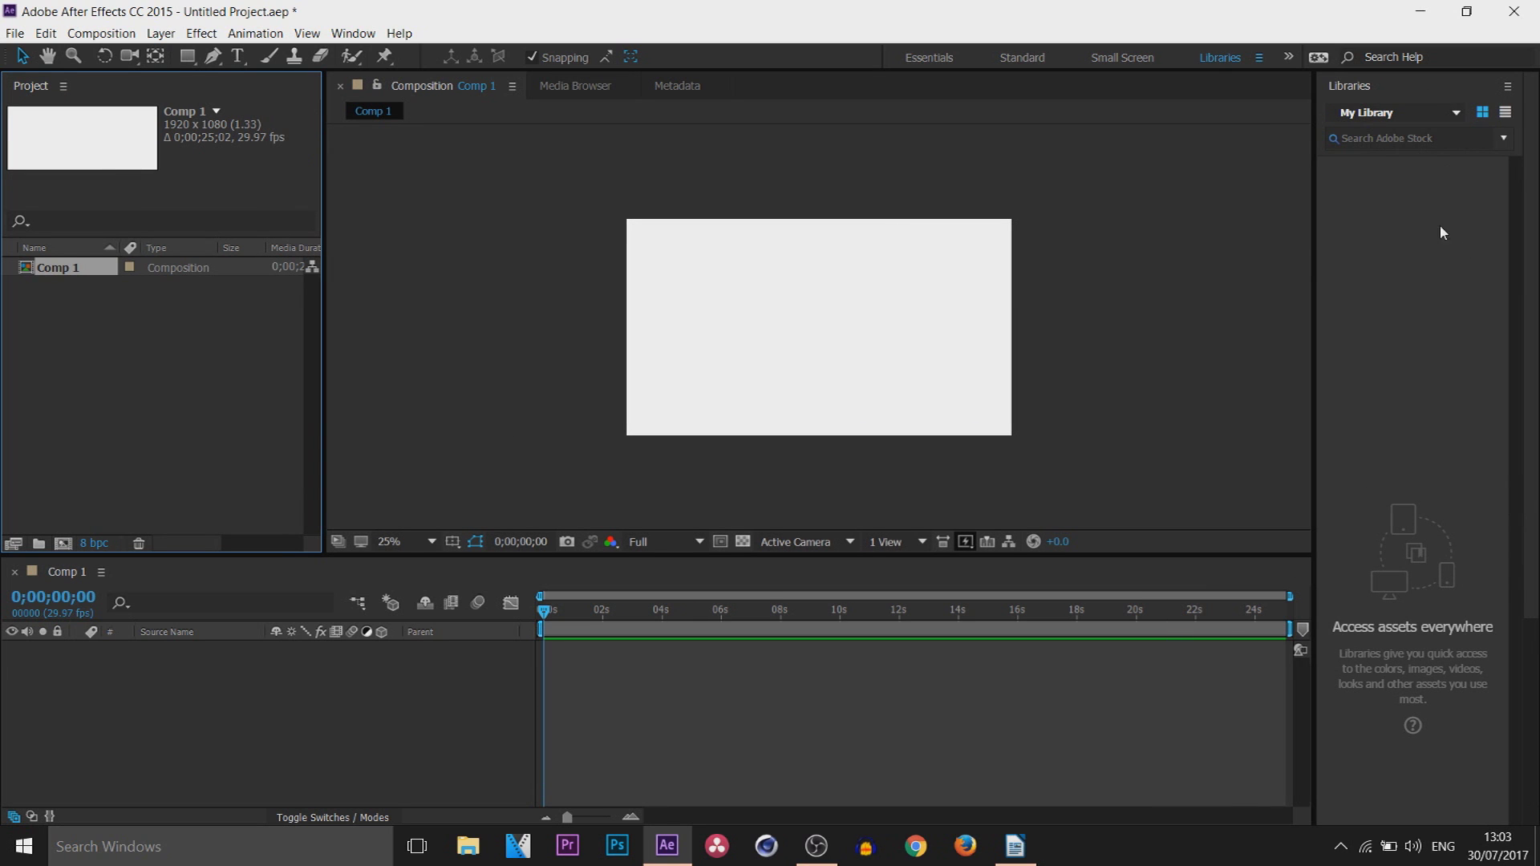
pyautogui.click(1288, 57)
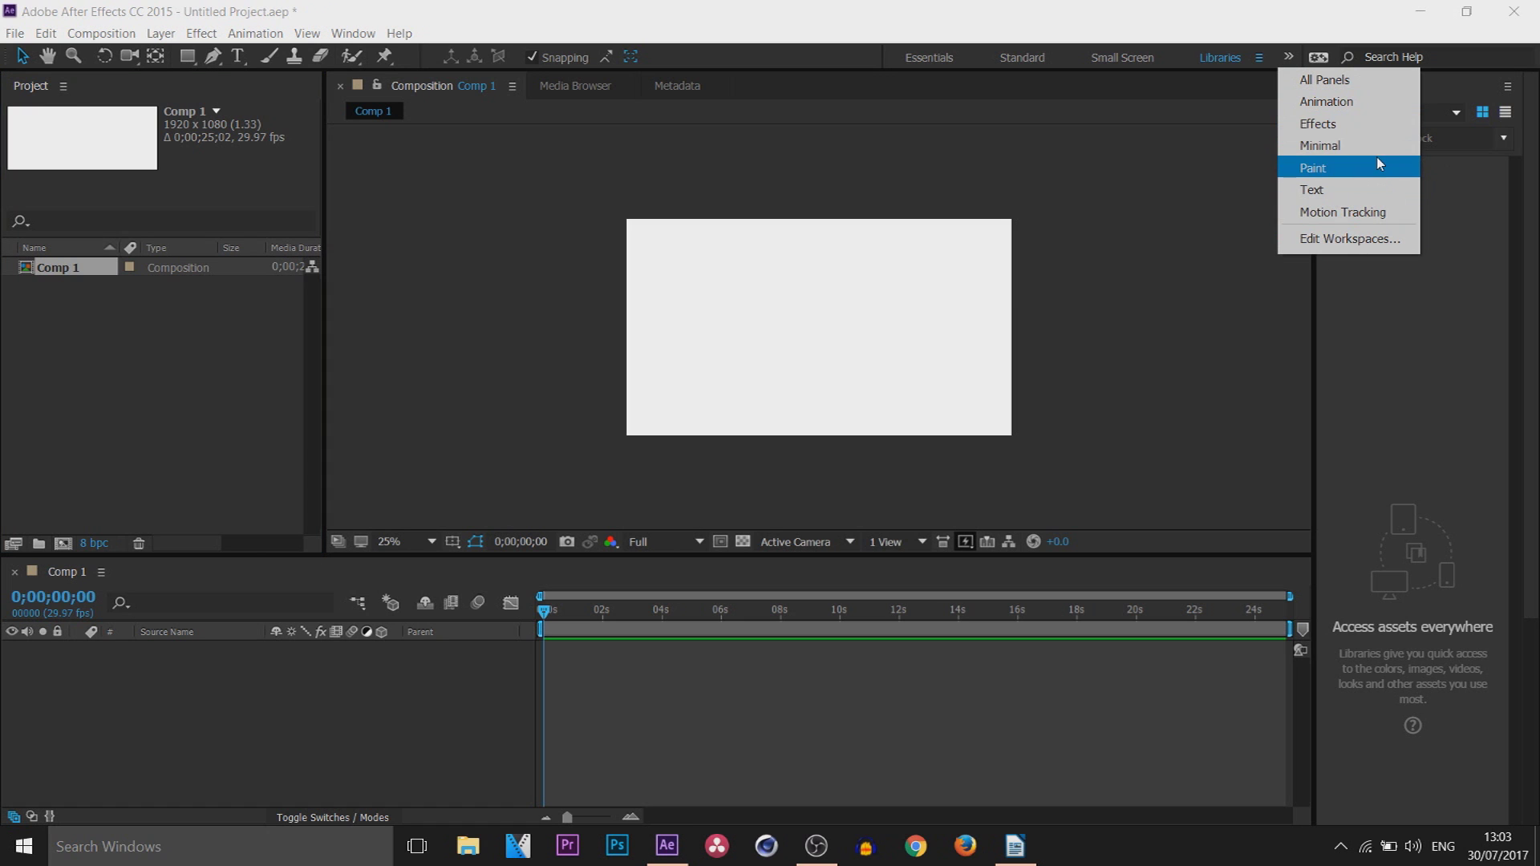
pyautogui.click(1384, 106)
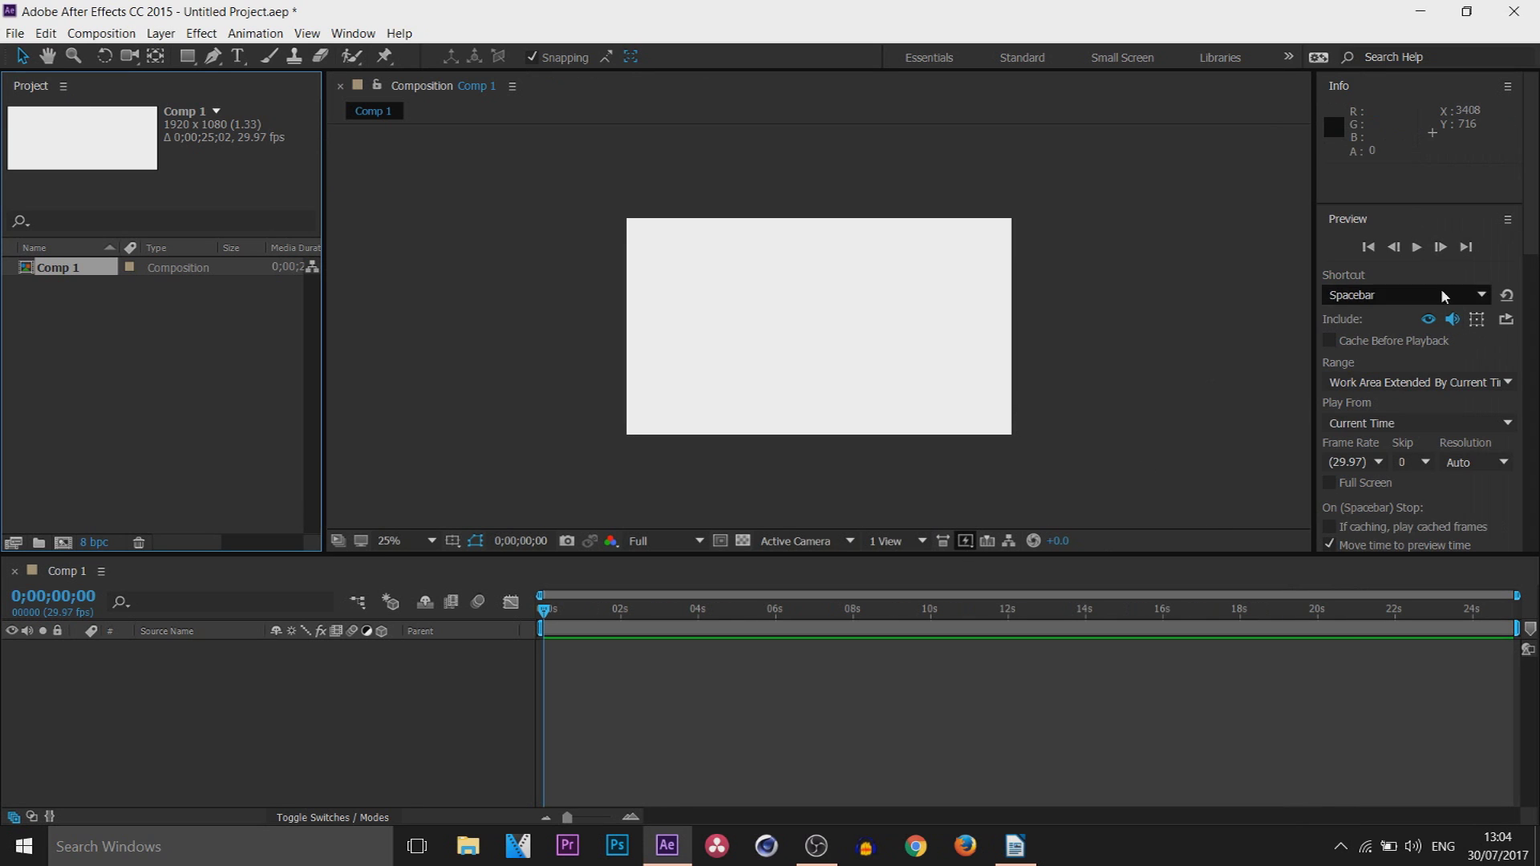
pyautogui.moveTo(1529, 221)
pyautogui.mouseDown()
pyautogui.moveTo(1536, 425)
pyautogui.moveTo(1536, 241)
pyautogui.mouseUp()
pyautogui.click(1022, 57)
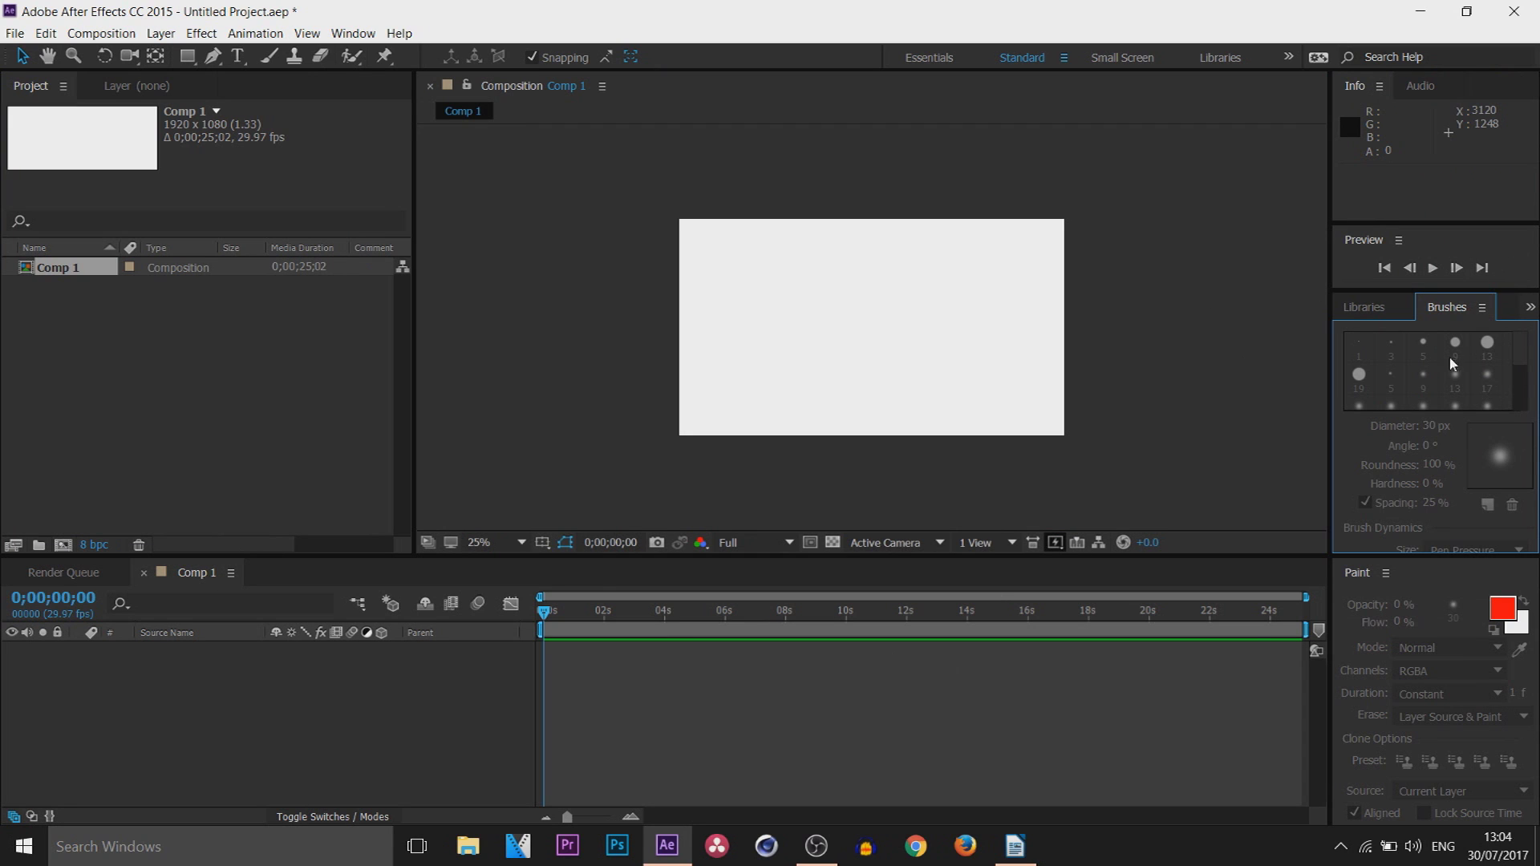
# - Close the Brushes, Libraries, Info, Audio and Paint panels in the Standard workspace
pyautogui.click(1482, 309)
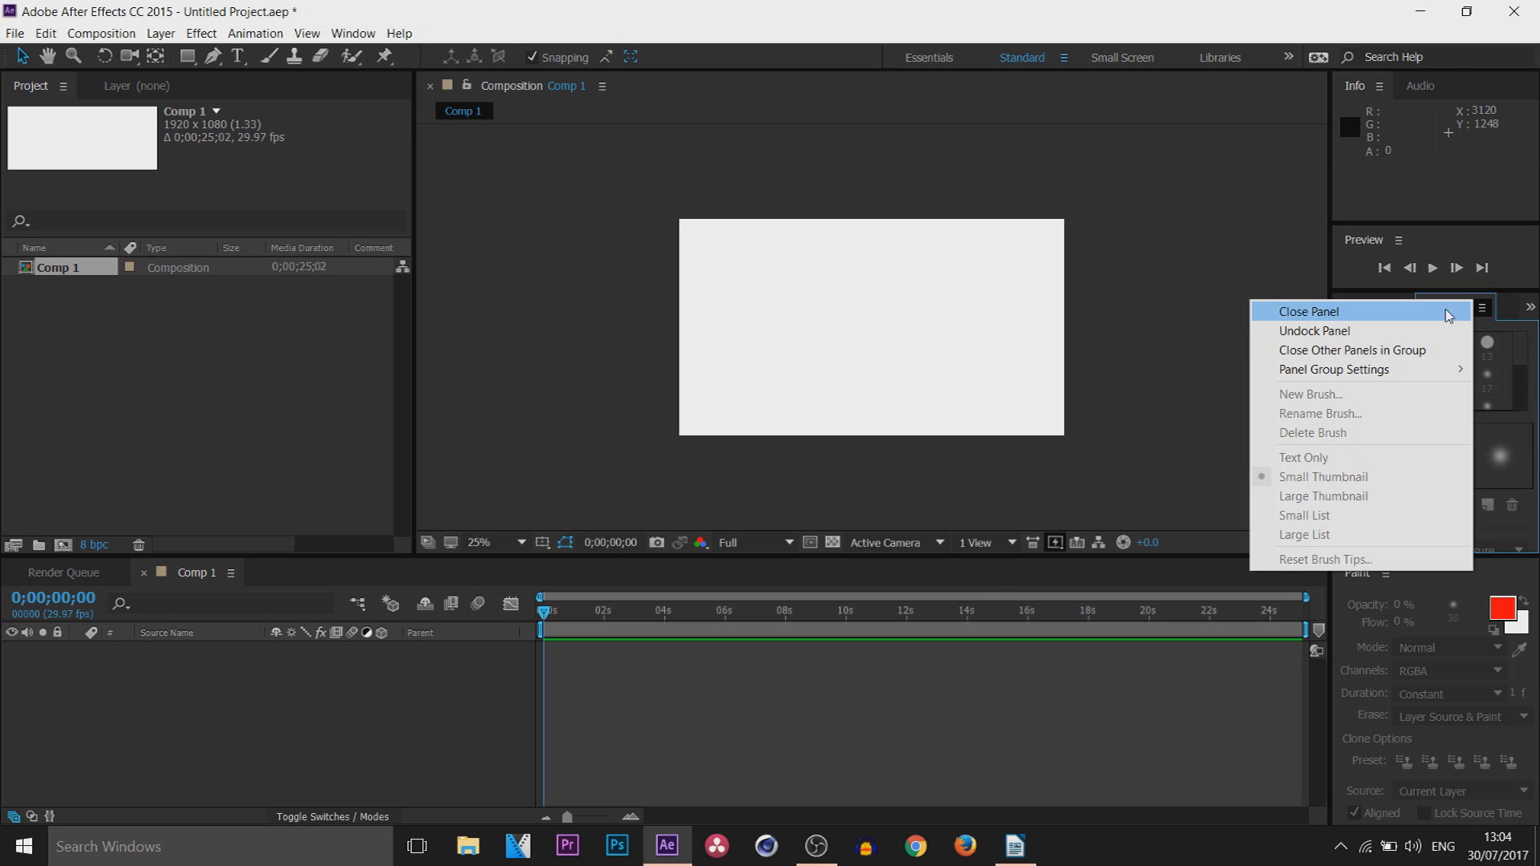
pyautogui.click(1415, 313)
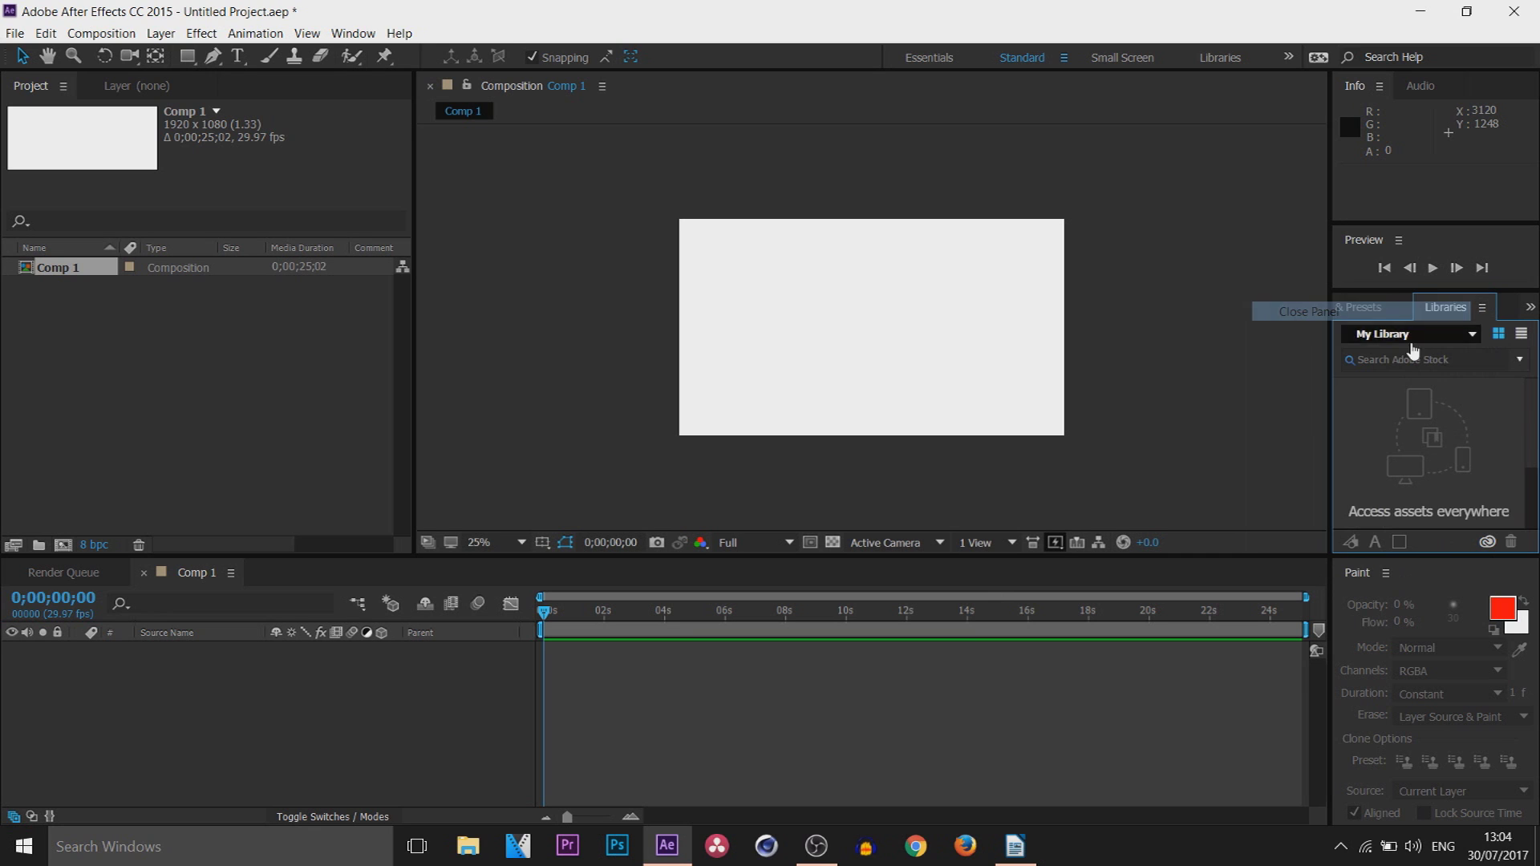
pyautogui.click(1485, 313)
pyautogui.click(1364, 308)
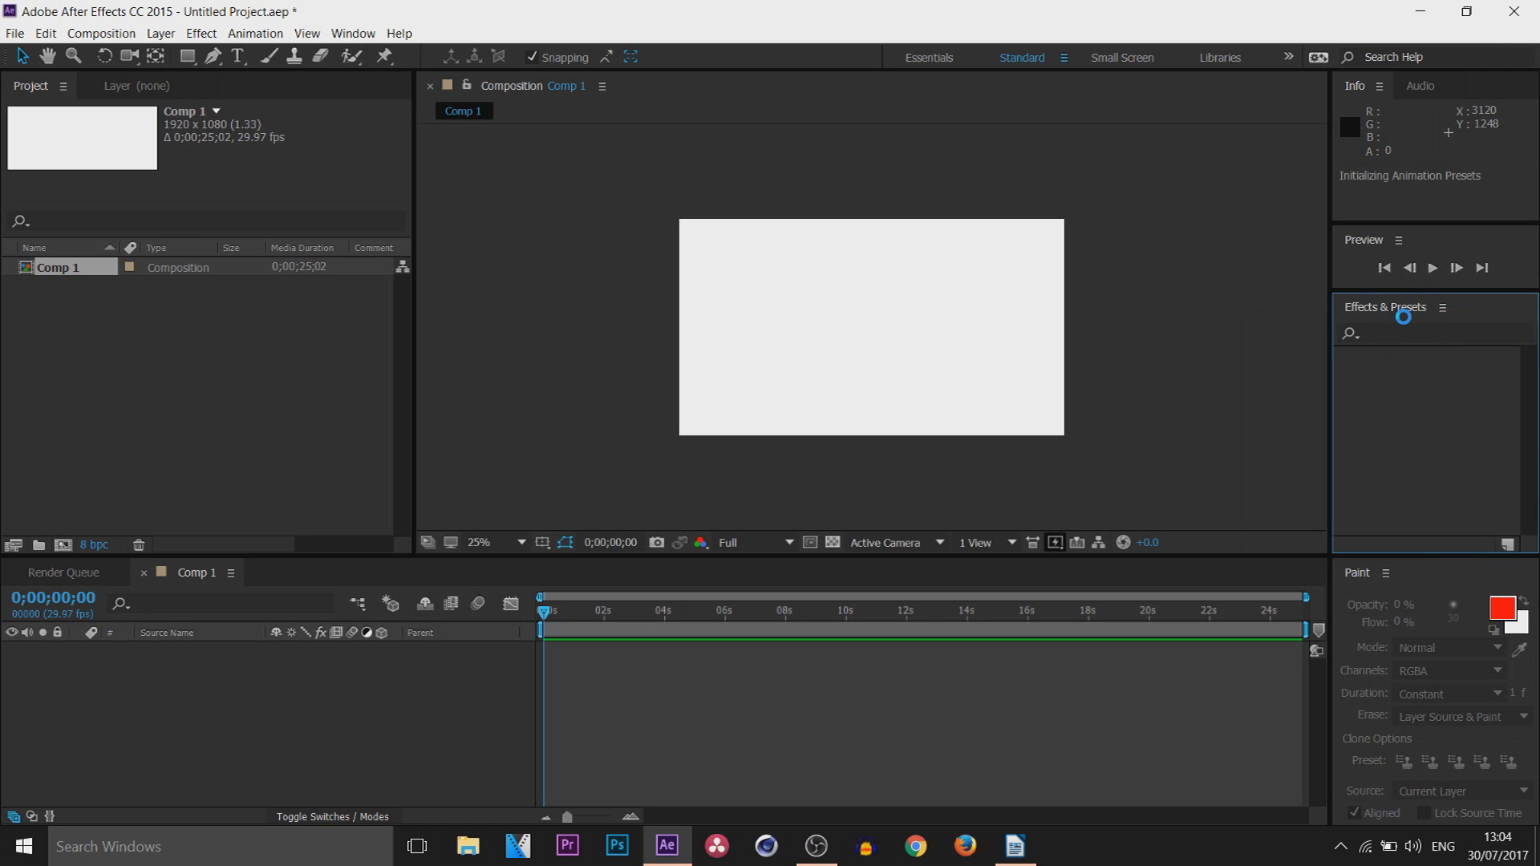
pyautogui.click(1380, 85)
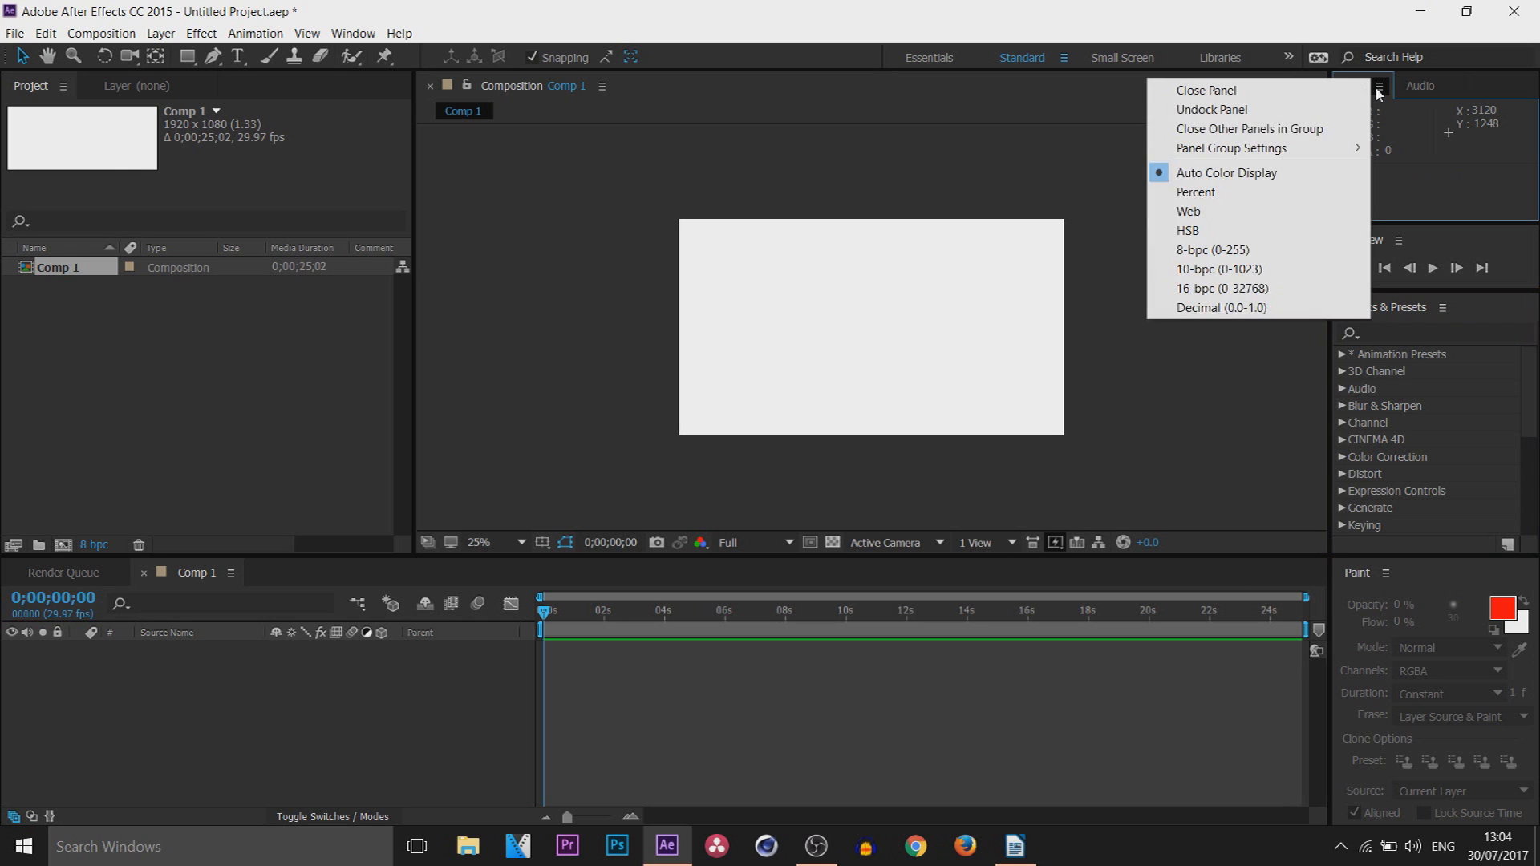
pyautogui.click(1308, 90)
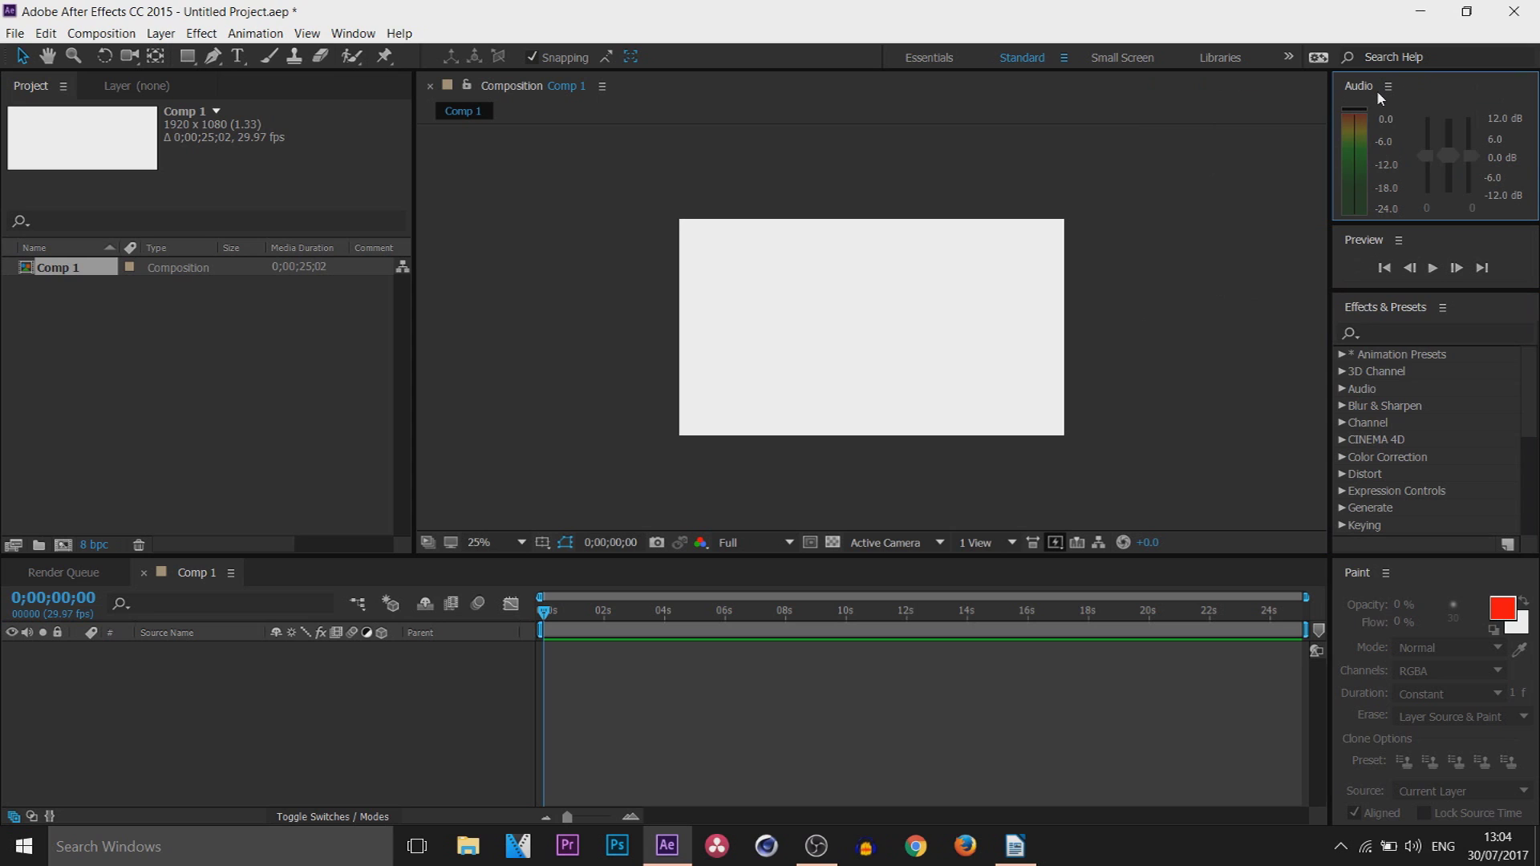
pyautogui.click(1388, 86)
pyautogui.click(1220, 96)
pyautogui.click(1385, 573)
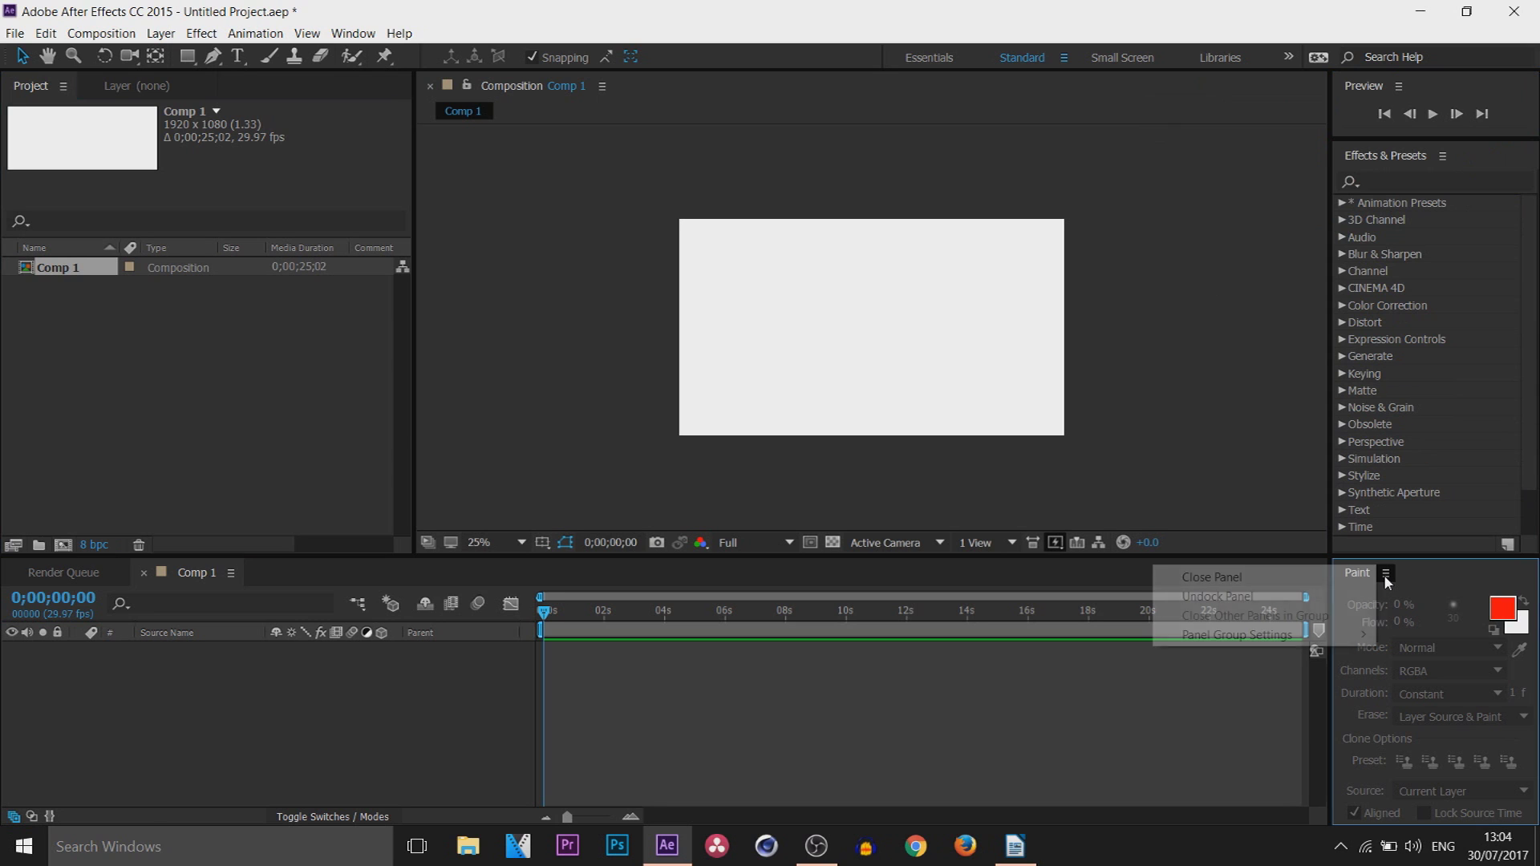
pyautogui.click(1313, 579)
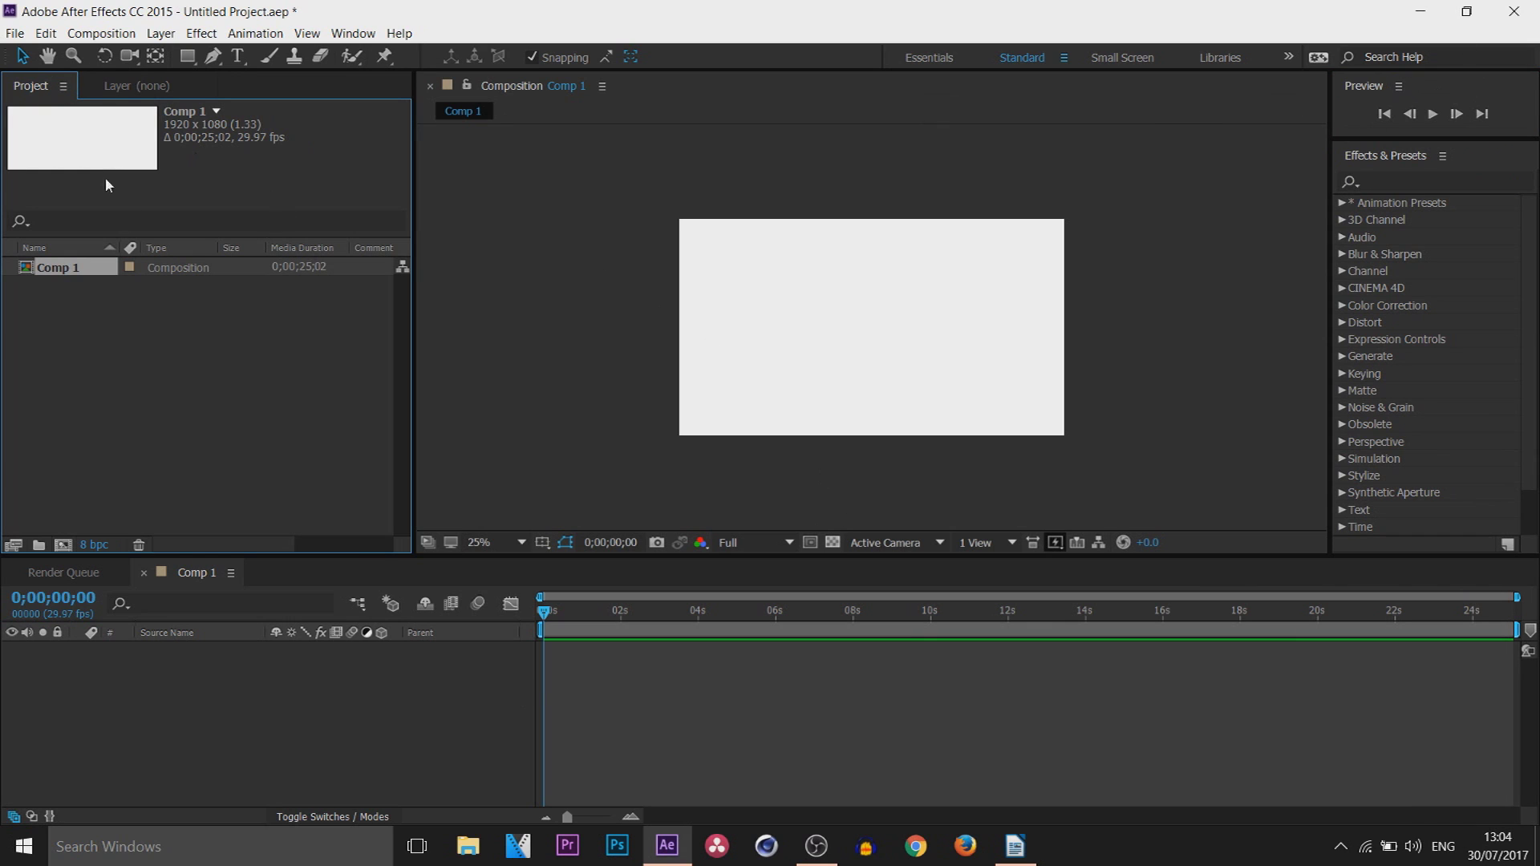
# - Dock the Project panel with the Preview panel, make that group taller, and move the Project panel back beside the Layer panel
pyautogui.moveTo(32, 87); pyautogui.dragTo(1460, 89)
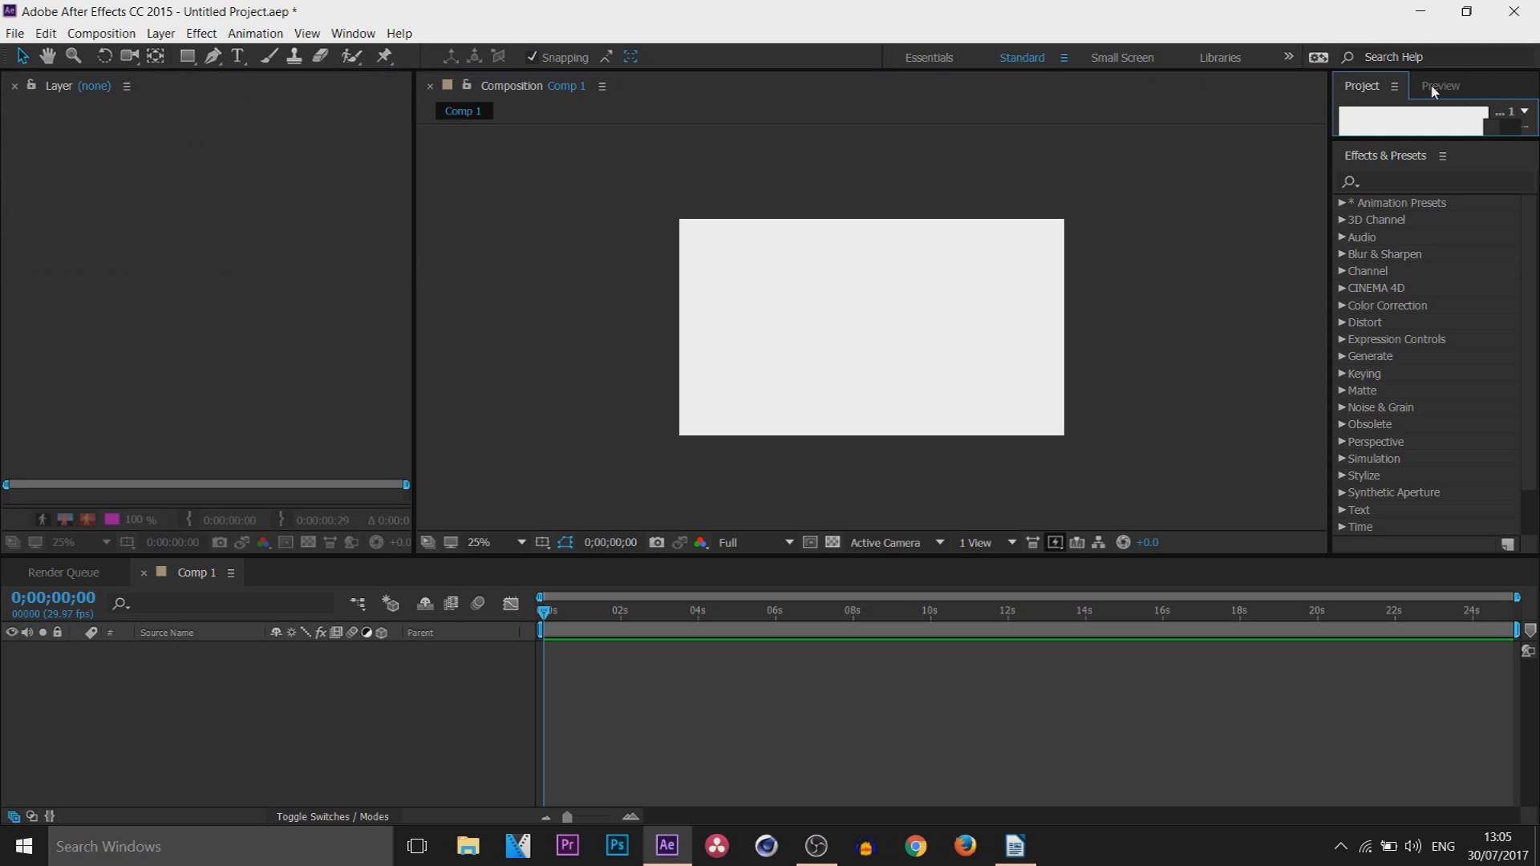
pyautogui.moveTo(1402, 142); pyautogui.dragTo(1368, 408)
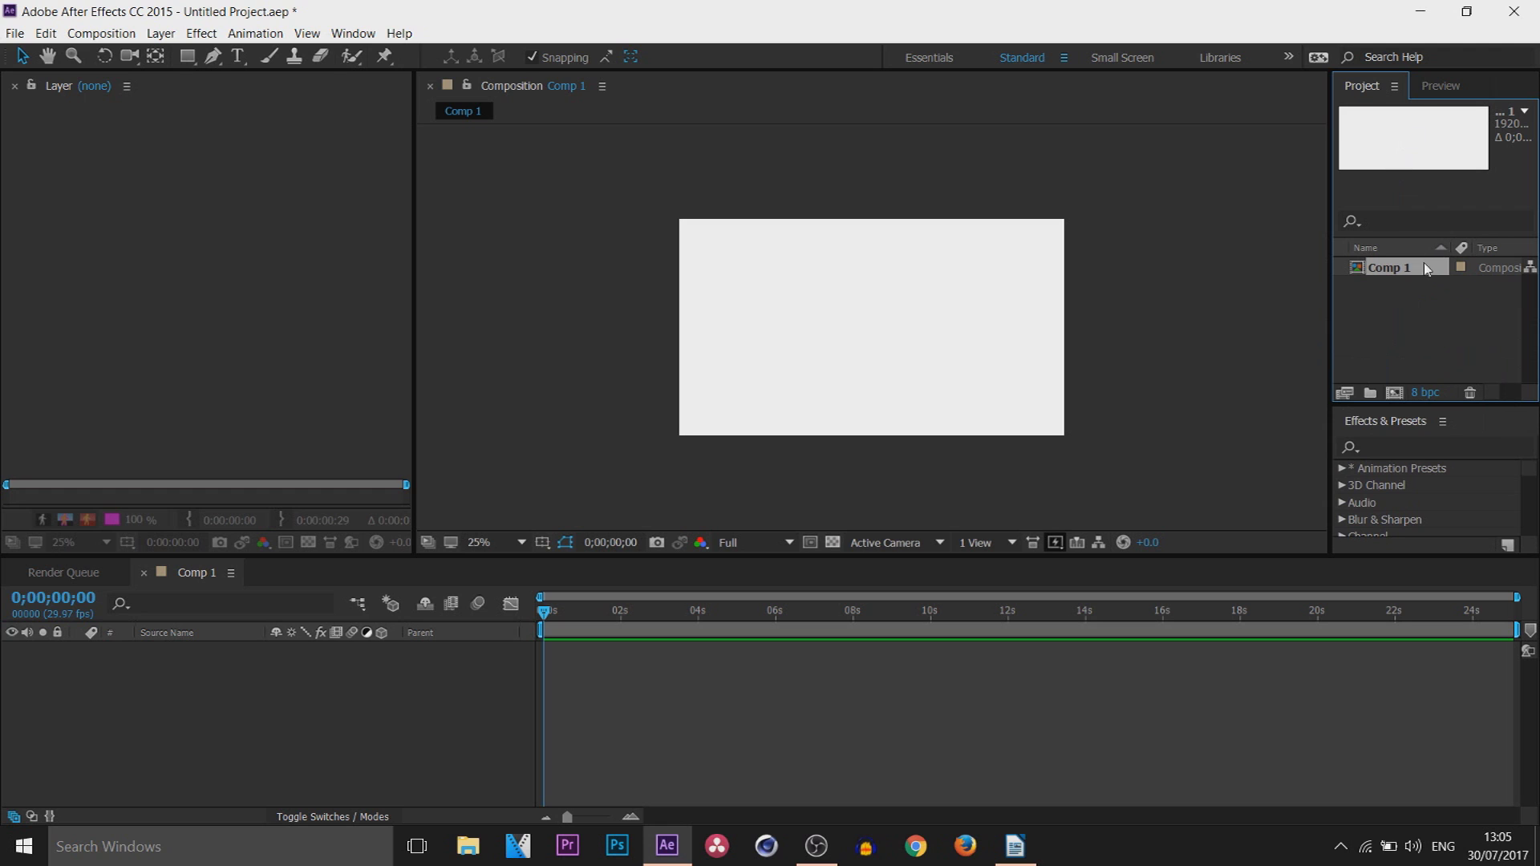
pyautogui.moveTo(1371, 89); pyautogui.dragTo(238, 153)
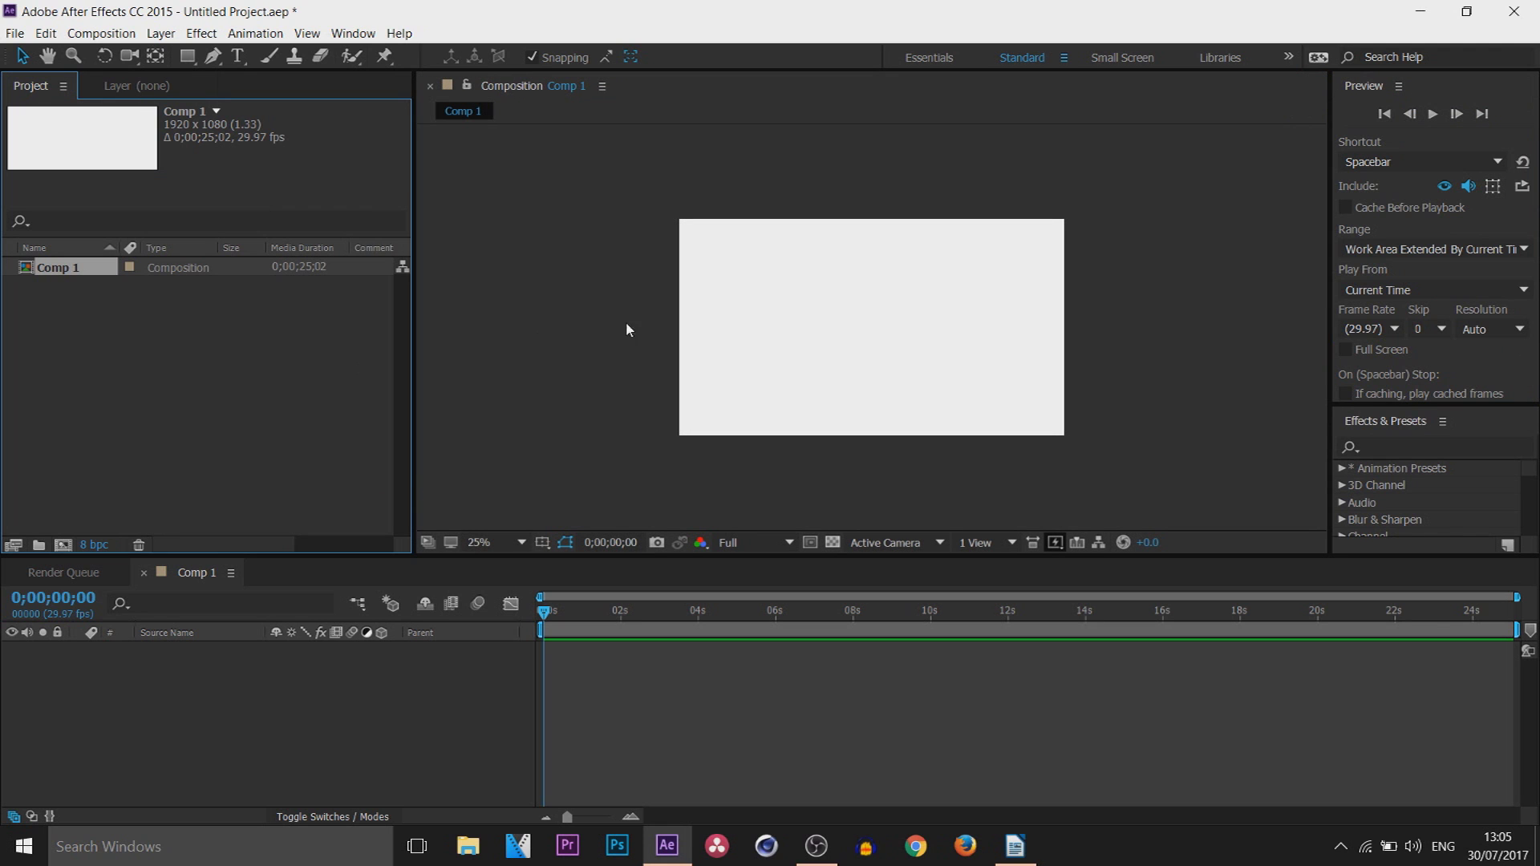
# - Reset the Standard workspace to its saved layout
pyautogui.click(359, 36)
pyautogui.moveTo(658, 55)
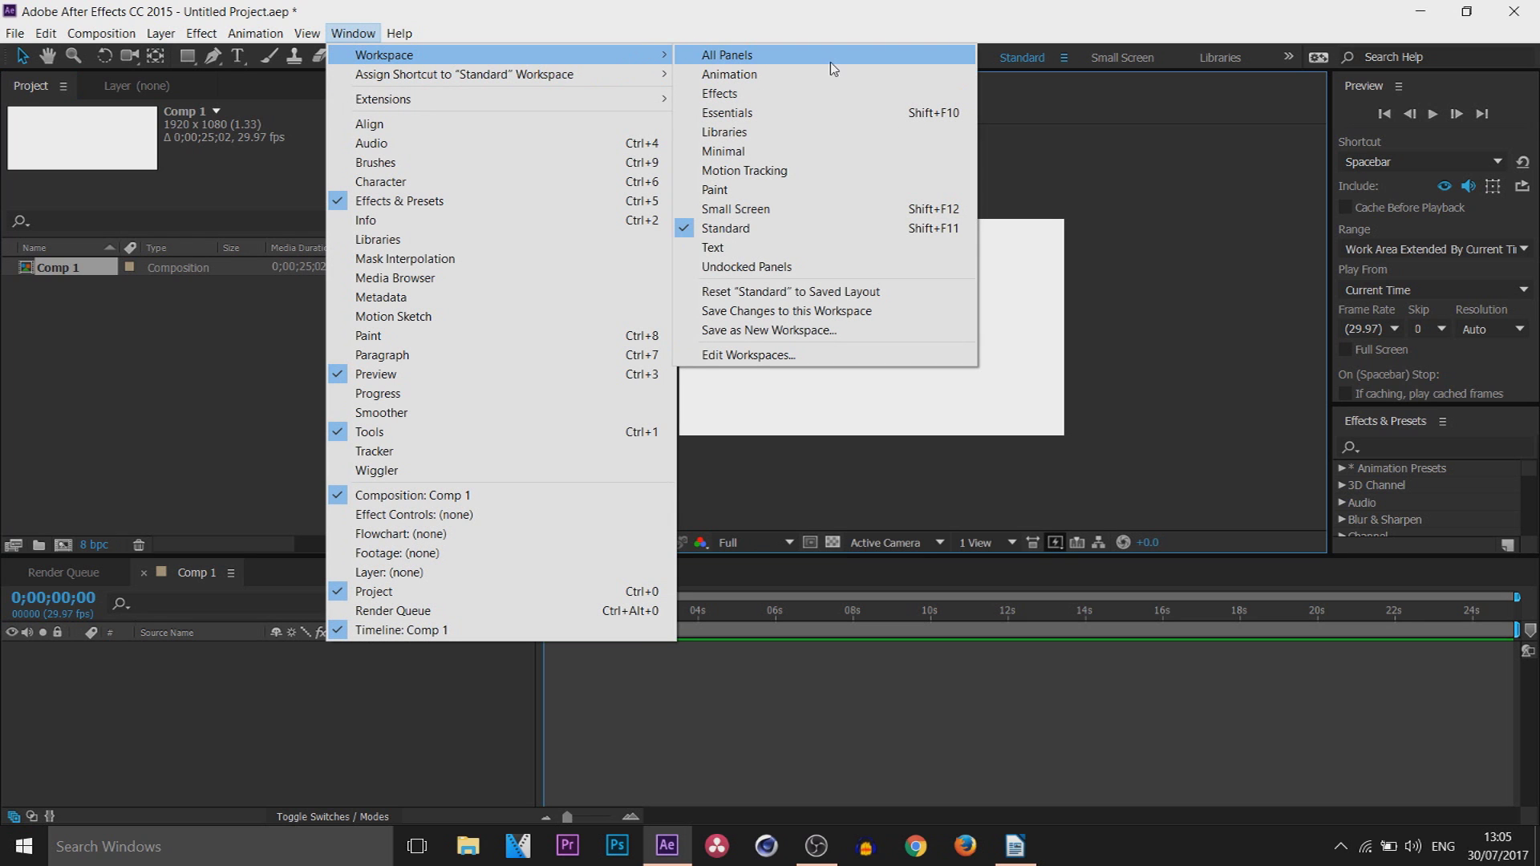
pyautogui.click(809, 304)
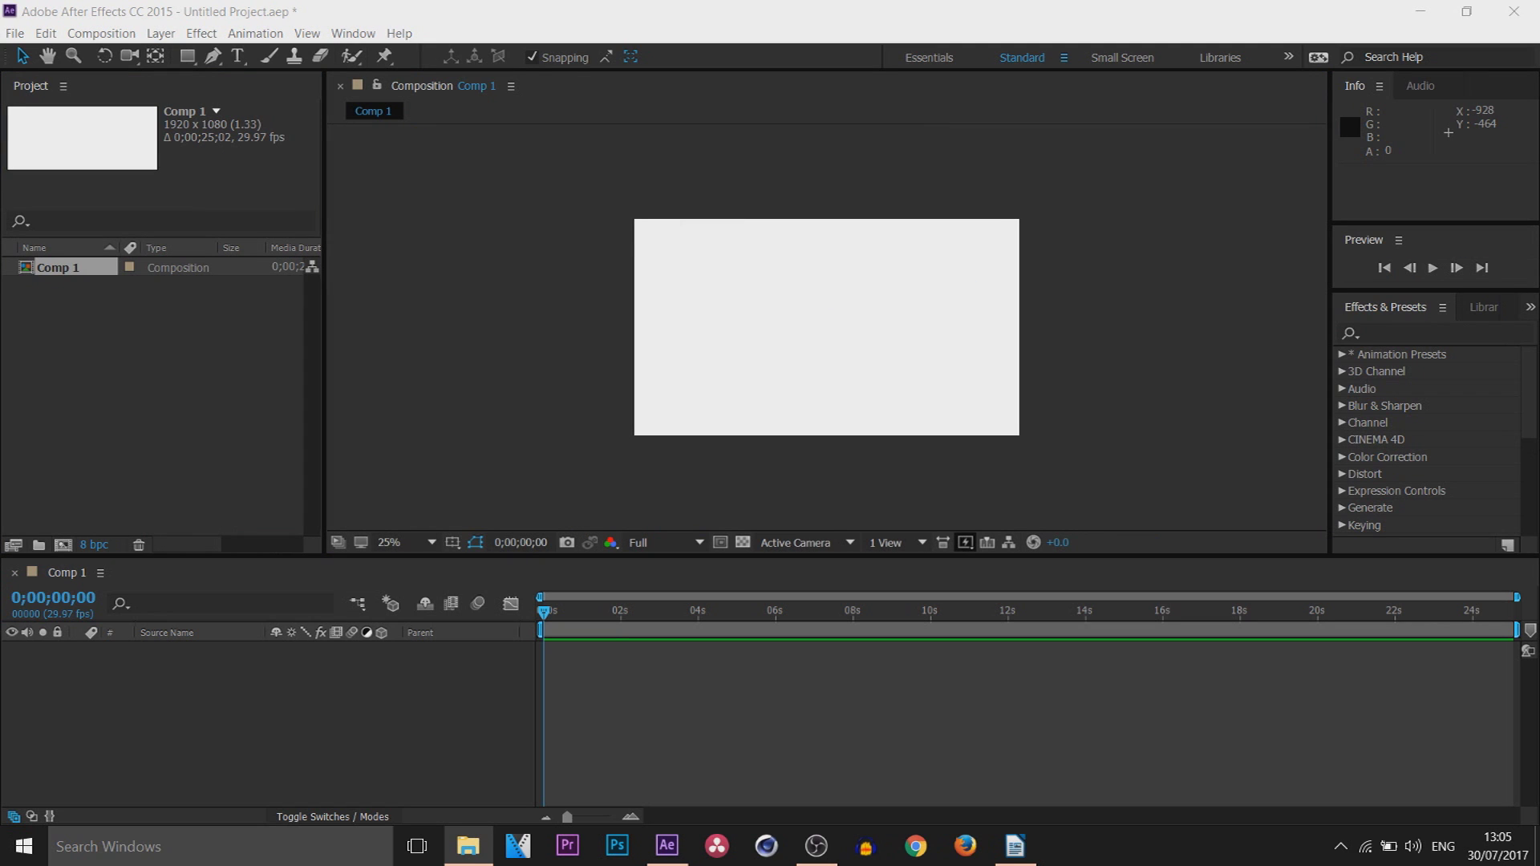
# - Import the RIO 2016 MP4 video into the project and add it as a layer in Comp 1's timeline
pyautogui.moveTo(1185, 527); pyautogui.dragTo(188, 461)
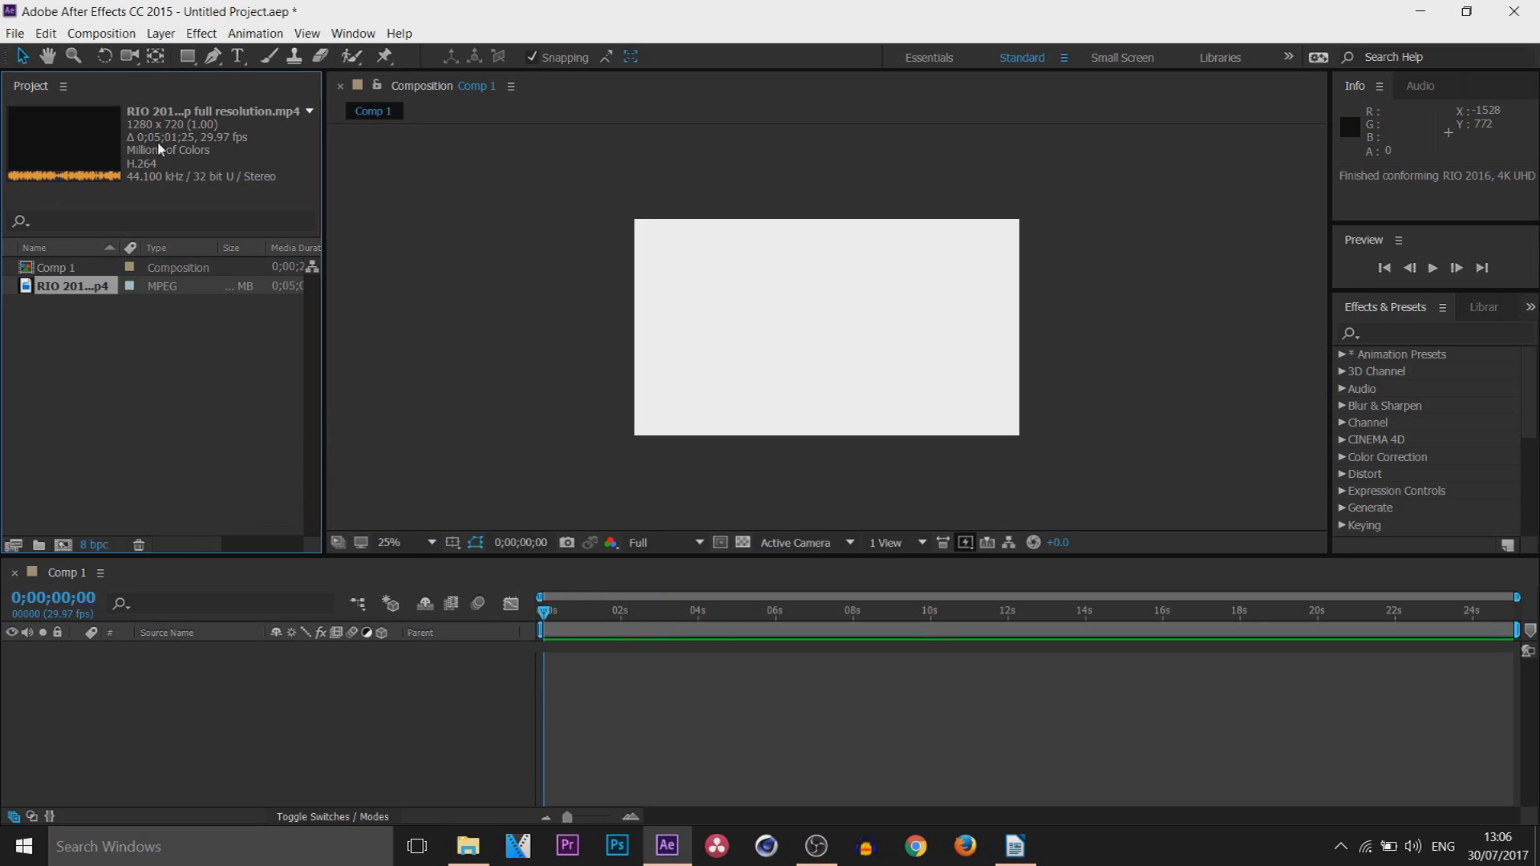
pyautogui.moveTo(78, 290); pyautogui.dragTo(218, 687)
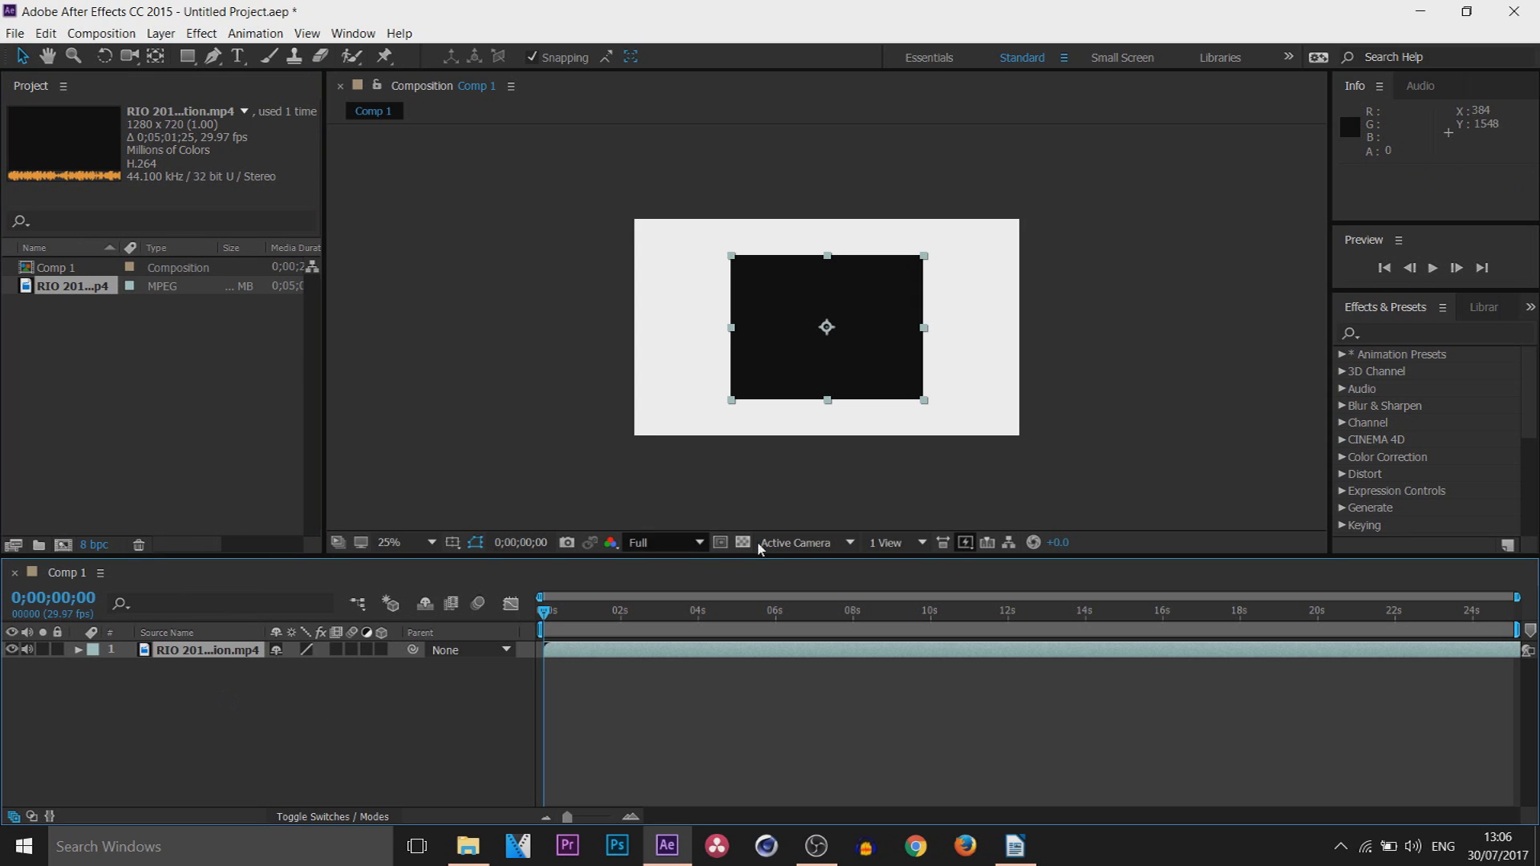
# - Transform the RIO 2016 video layer with Fit to Comp so it fills the whole composition frame
pyautogui.rightClick(855, 338)
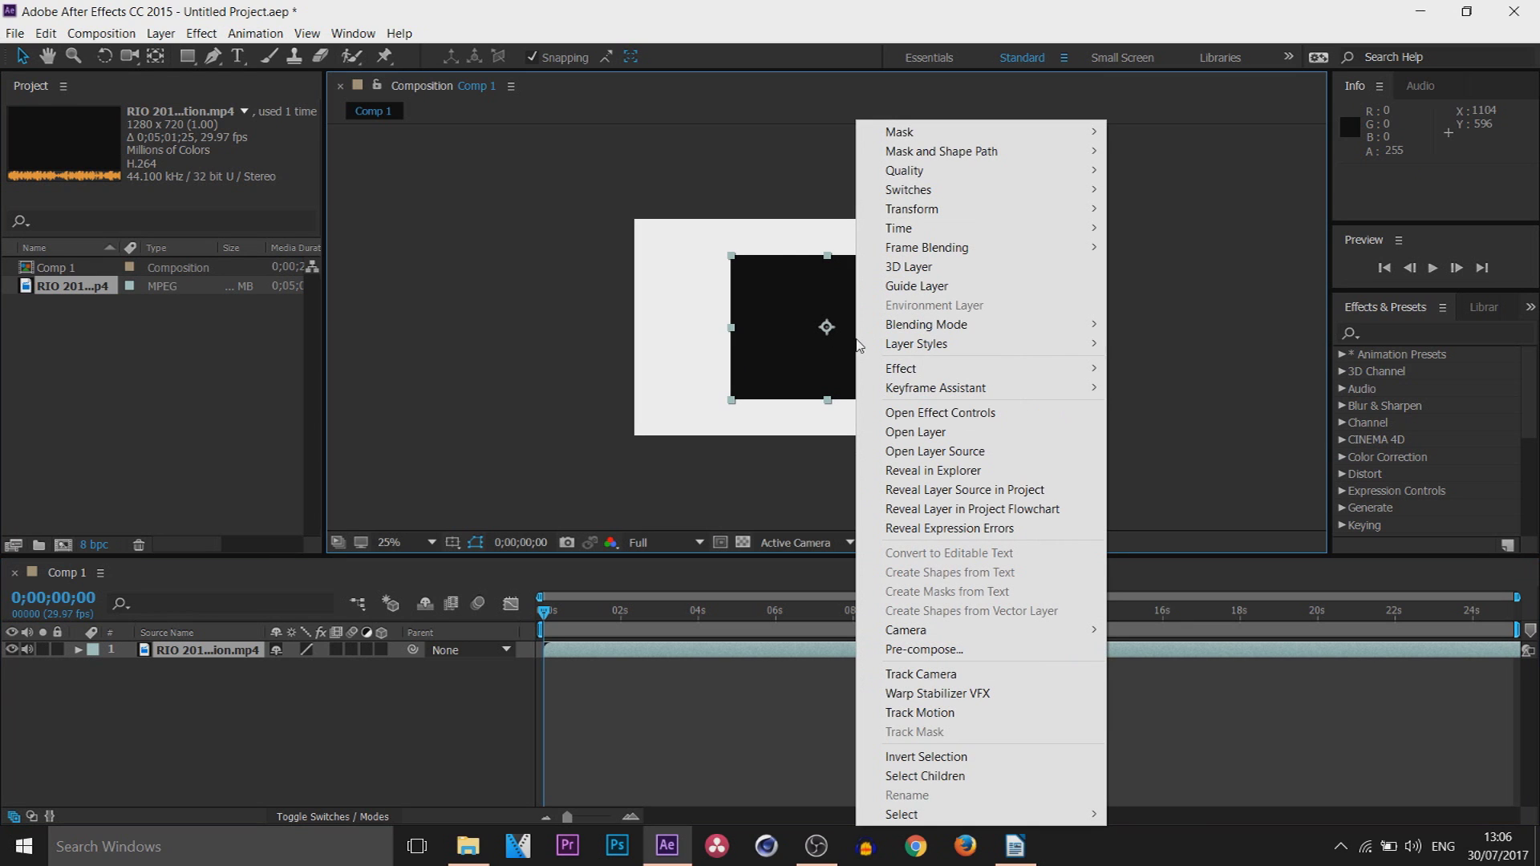
pyautogui.moveTo(930, 211)
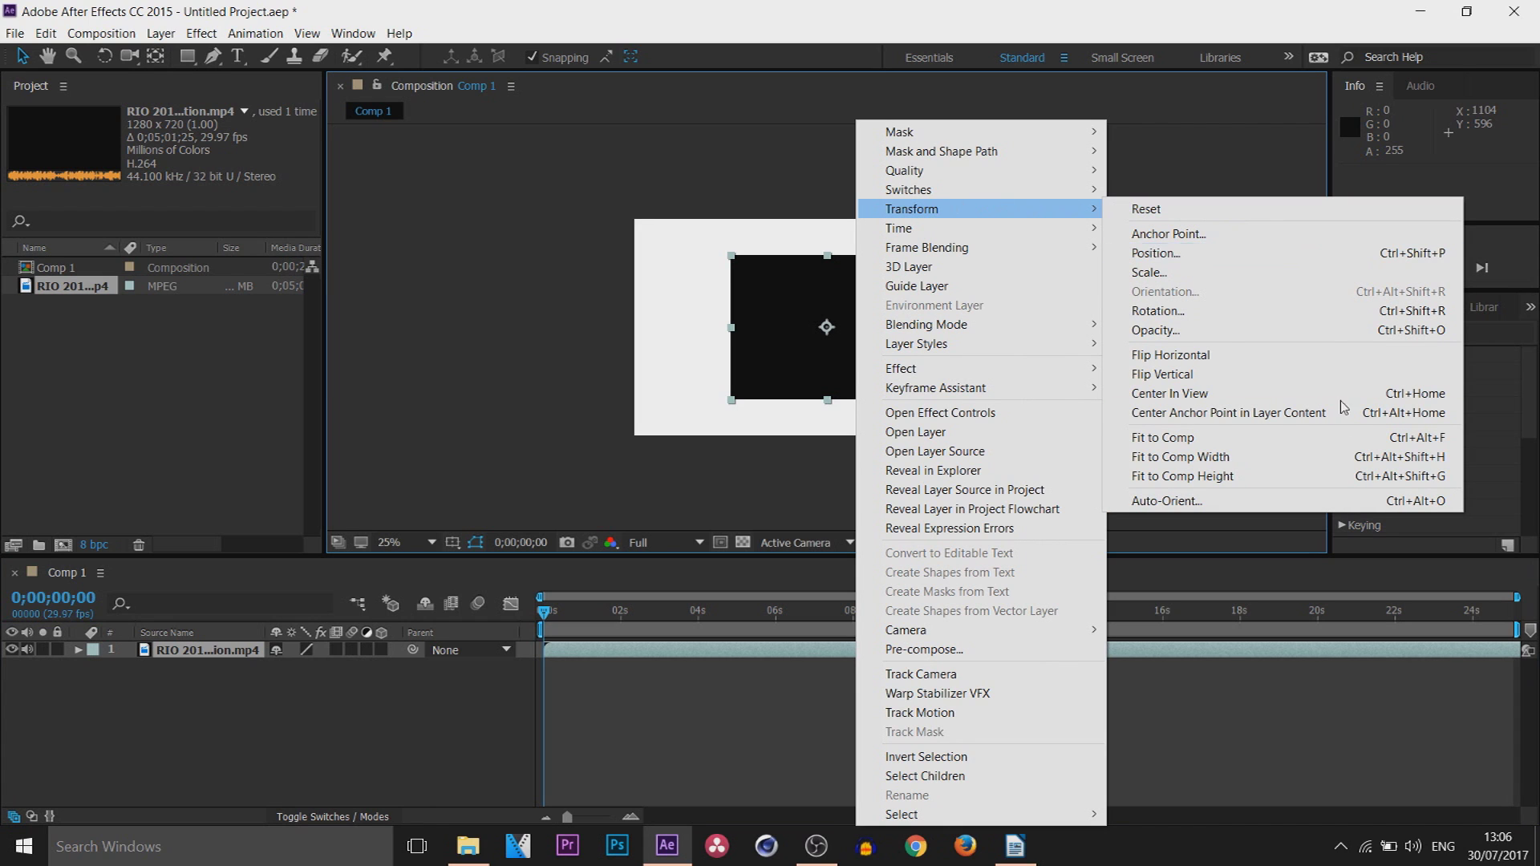
pyautogui.click(1331, 440)
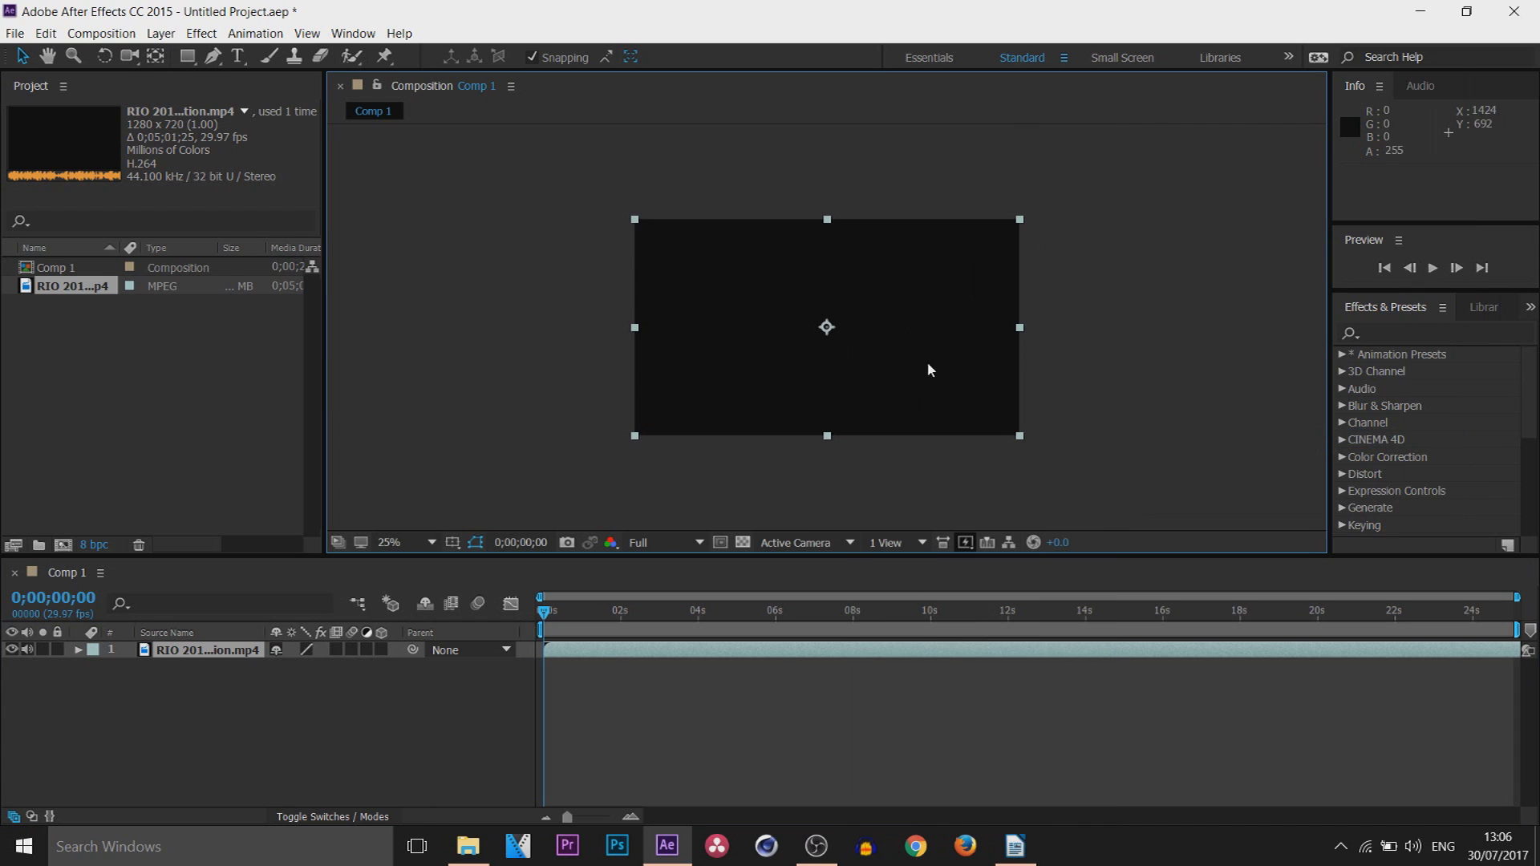
# - Scrub through the video in the timeline to about 9 seconds and back to 0;00;01;20 to examine the footage
pyautogui.moveTo(631, 609); pyautogui.dragTo(899, 610)
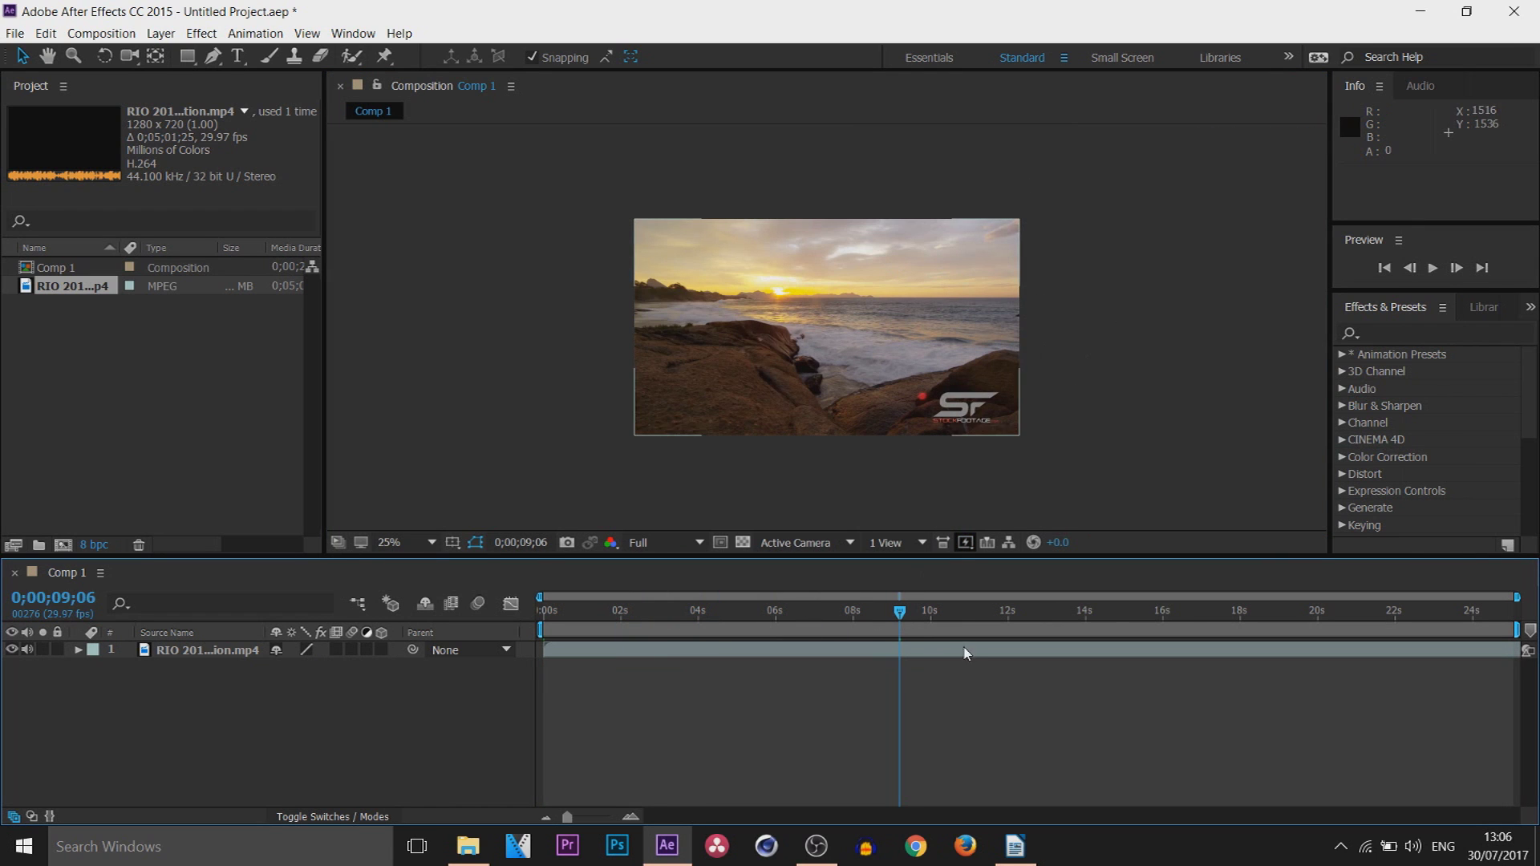
pyautogui.click(889, 614)
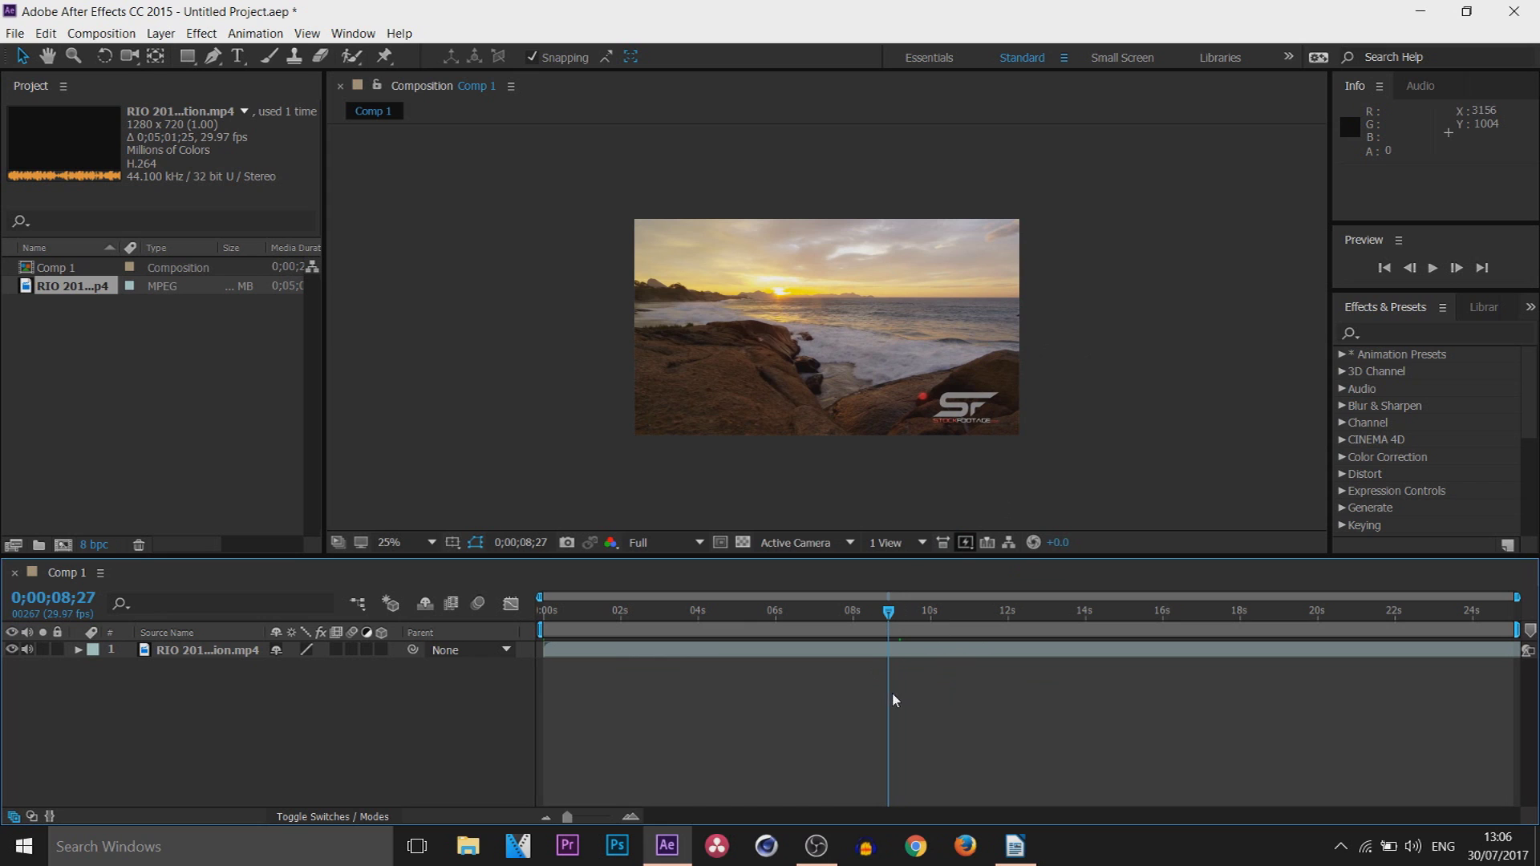
pyautogui.moveTo(889, 618); pyautogui.dragTo(608, 652)
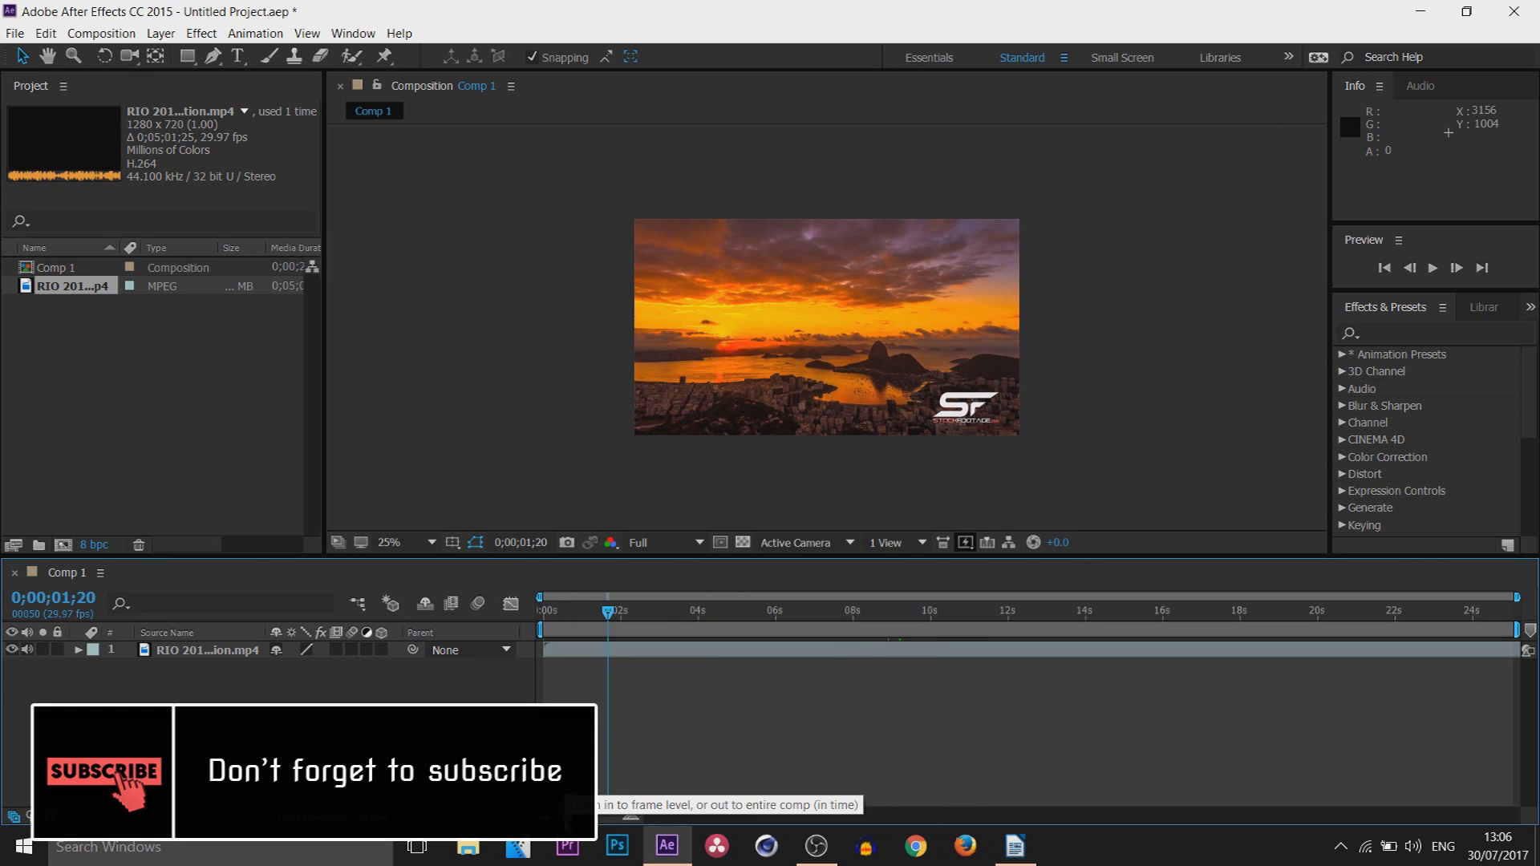
# - Zoom the timeline in to the composition's first 19 frames and scrub the playhead through the footage at frame level
pyautogui.moveTo(571, 816)
pyautogui.mouseDown()
pyautogui.moveTo(592, 823)
pyautogui.moveTo(567, 818)
pyautogui.mouseUp()
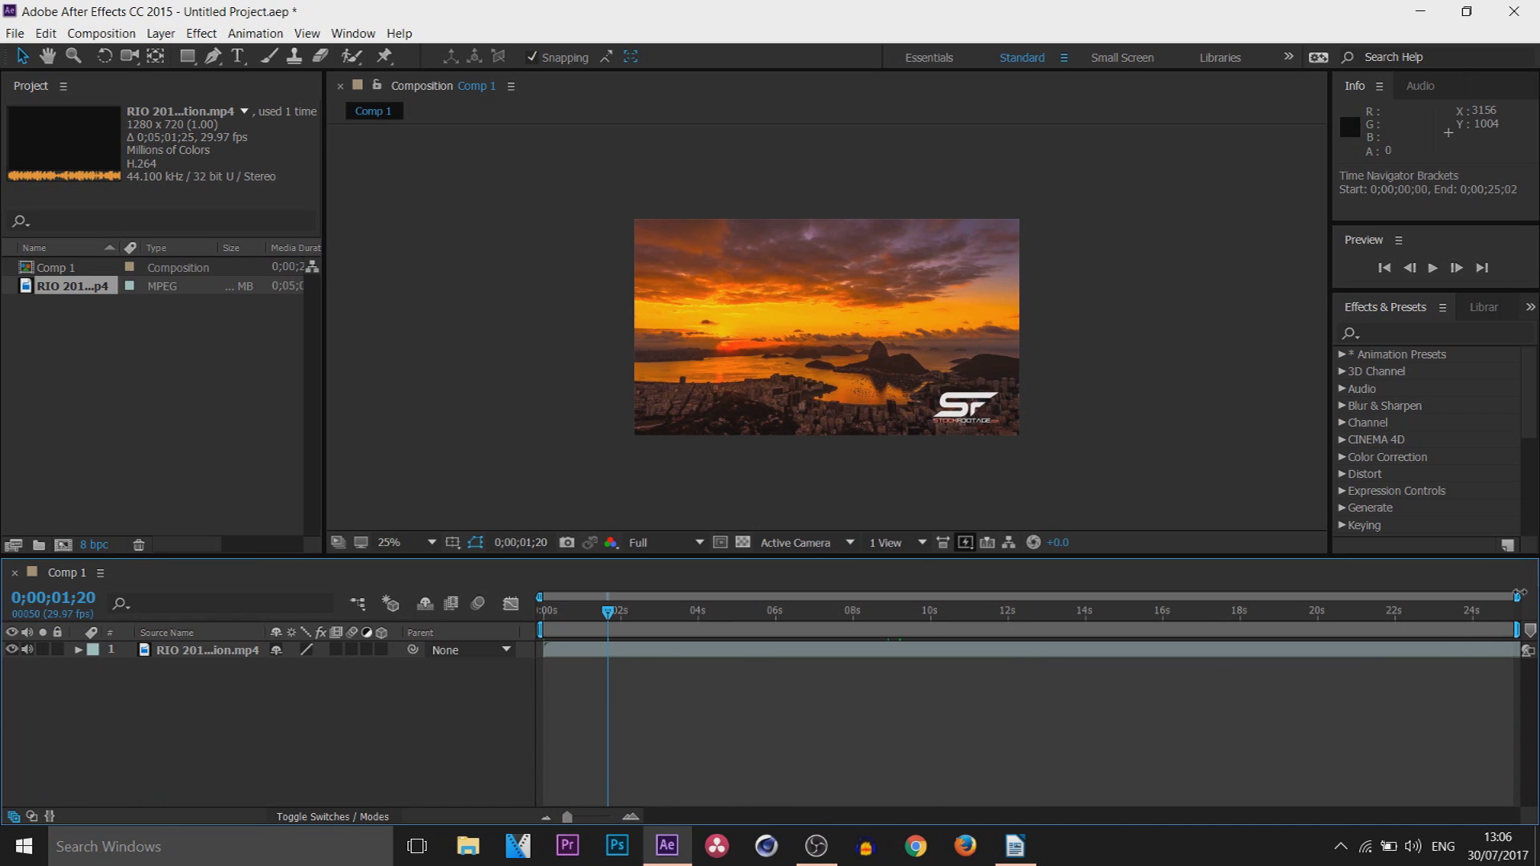
pyautogui.moveTo(1517, 598); pyautogui.dragTo(923, 598)
pyautogui.press('=')
pyautogui.press('=')
pyautogui.press('=')
pyautogui.press('=')
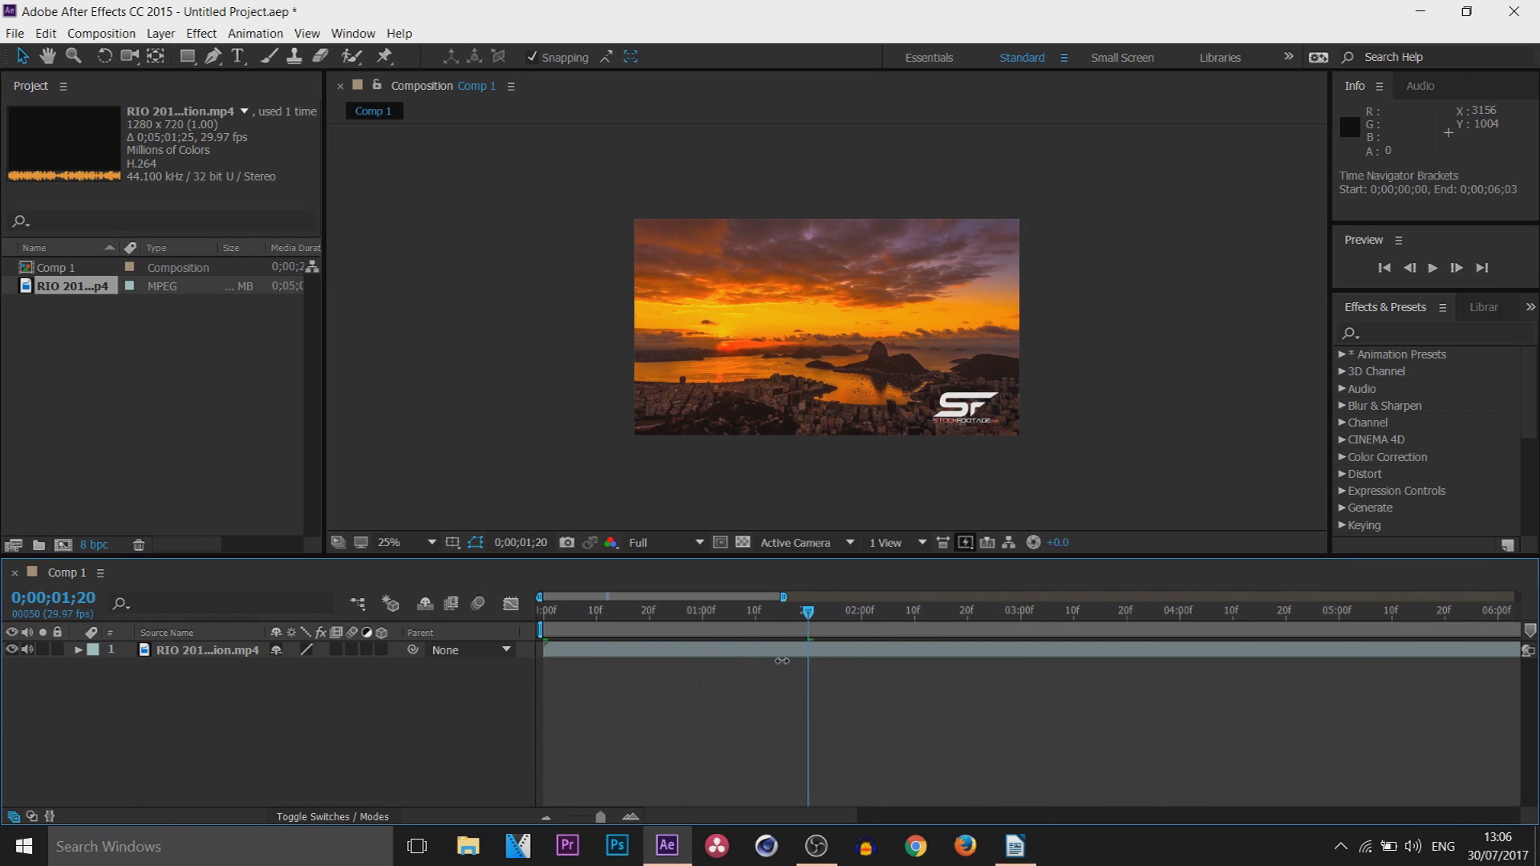
pyautogui.moveTo(674, 624); pyautogui.dragTo(579, 630)
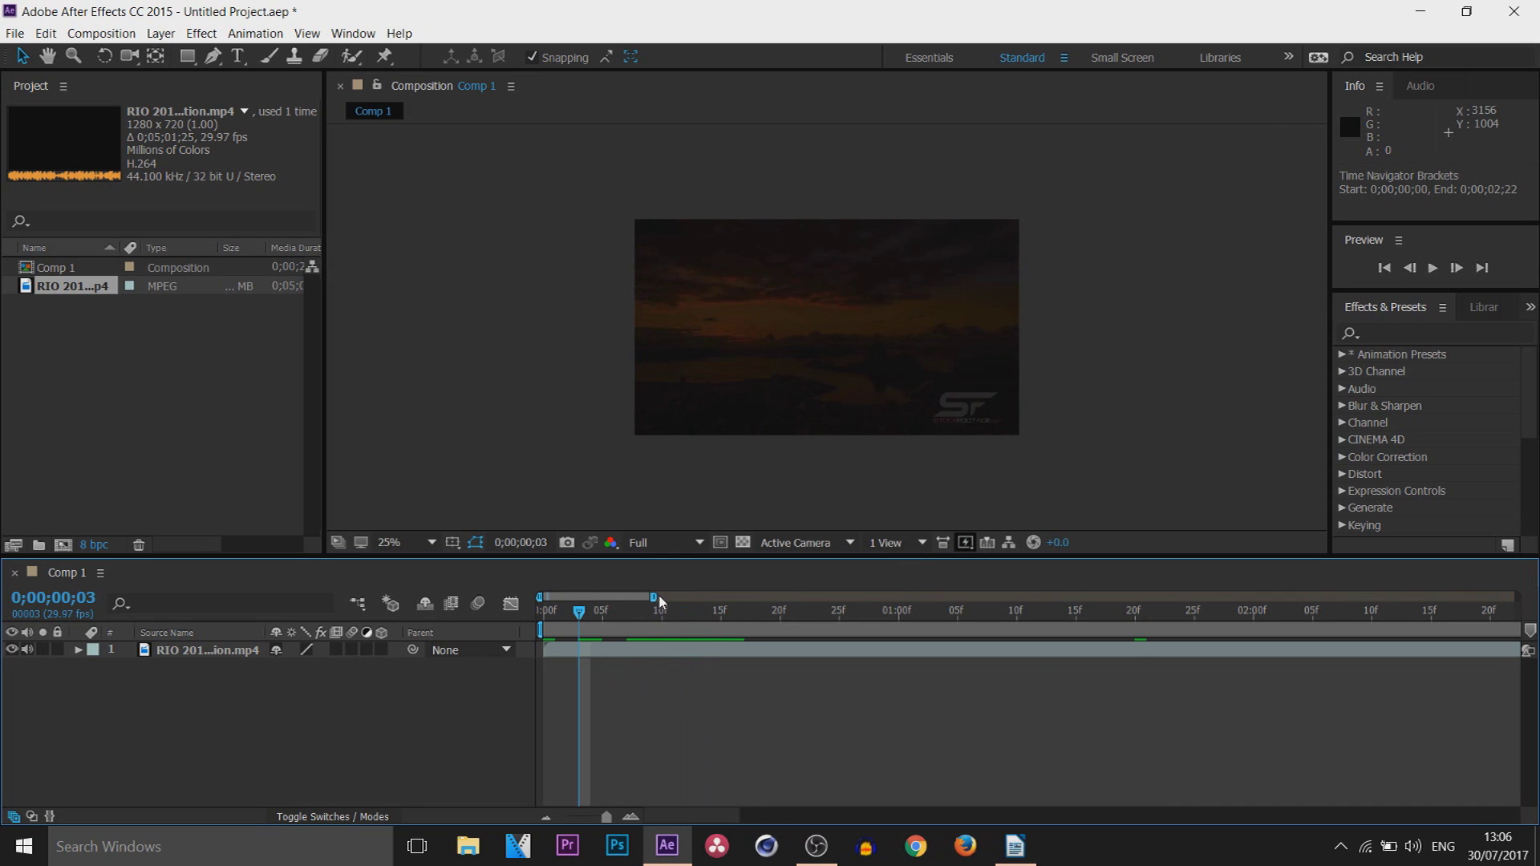
pyautogui.moveTo(652, 597); pyautogui.dragTo(572, 599)
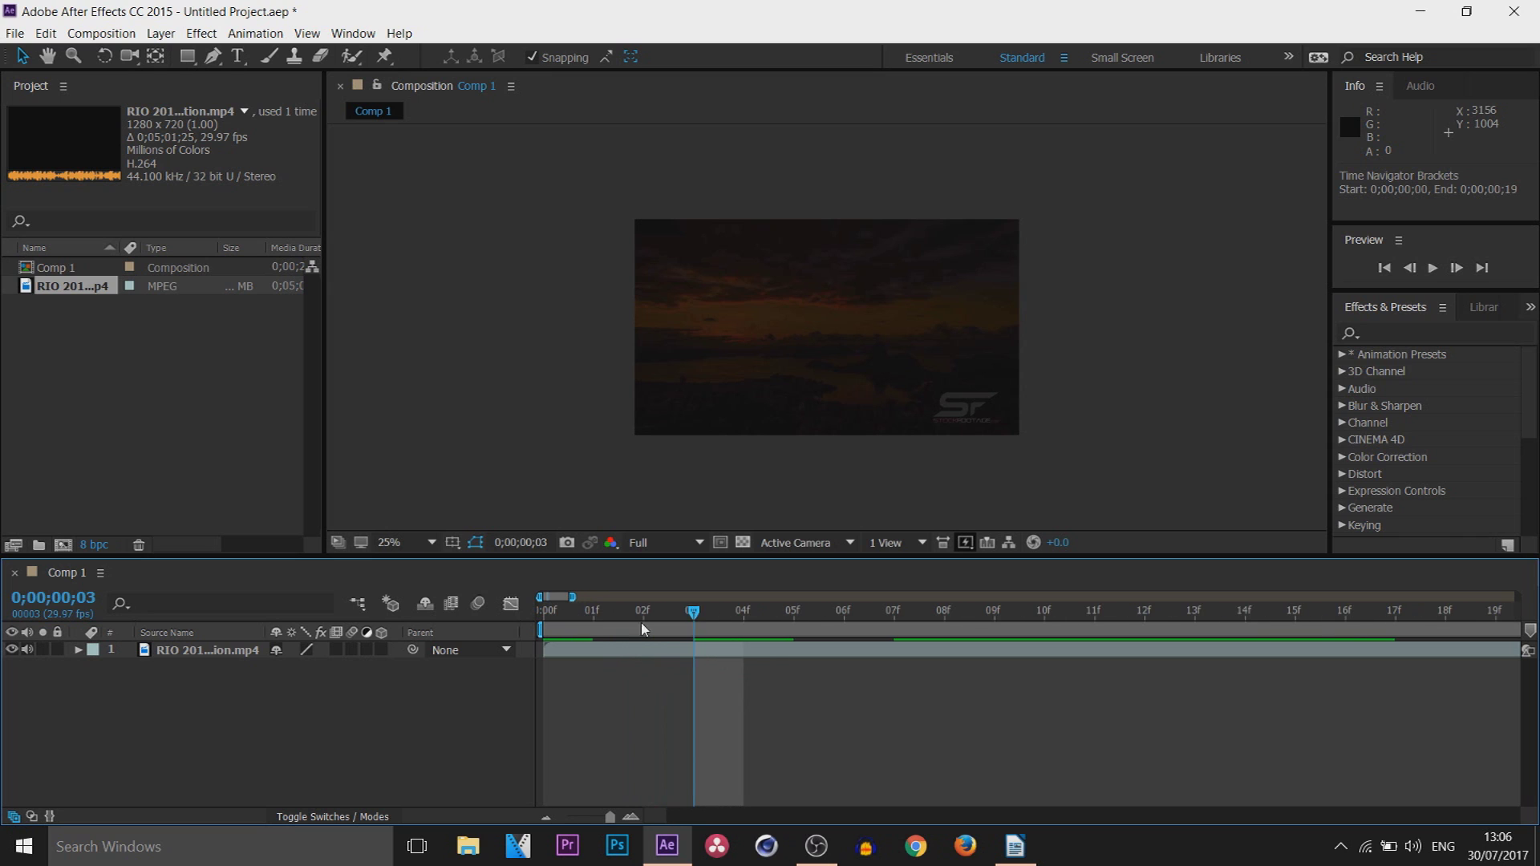
pyautogui.moveTo(696, 626); pyautogui.dragTo(1268, 631)
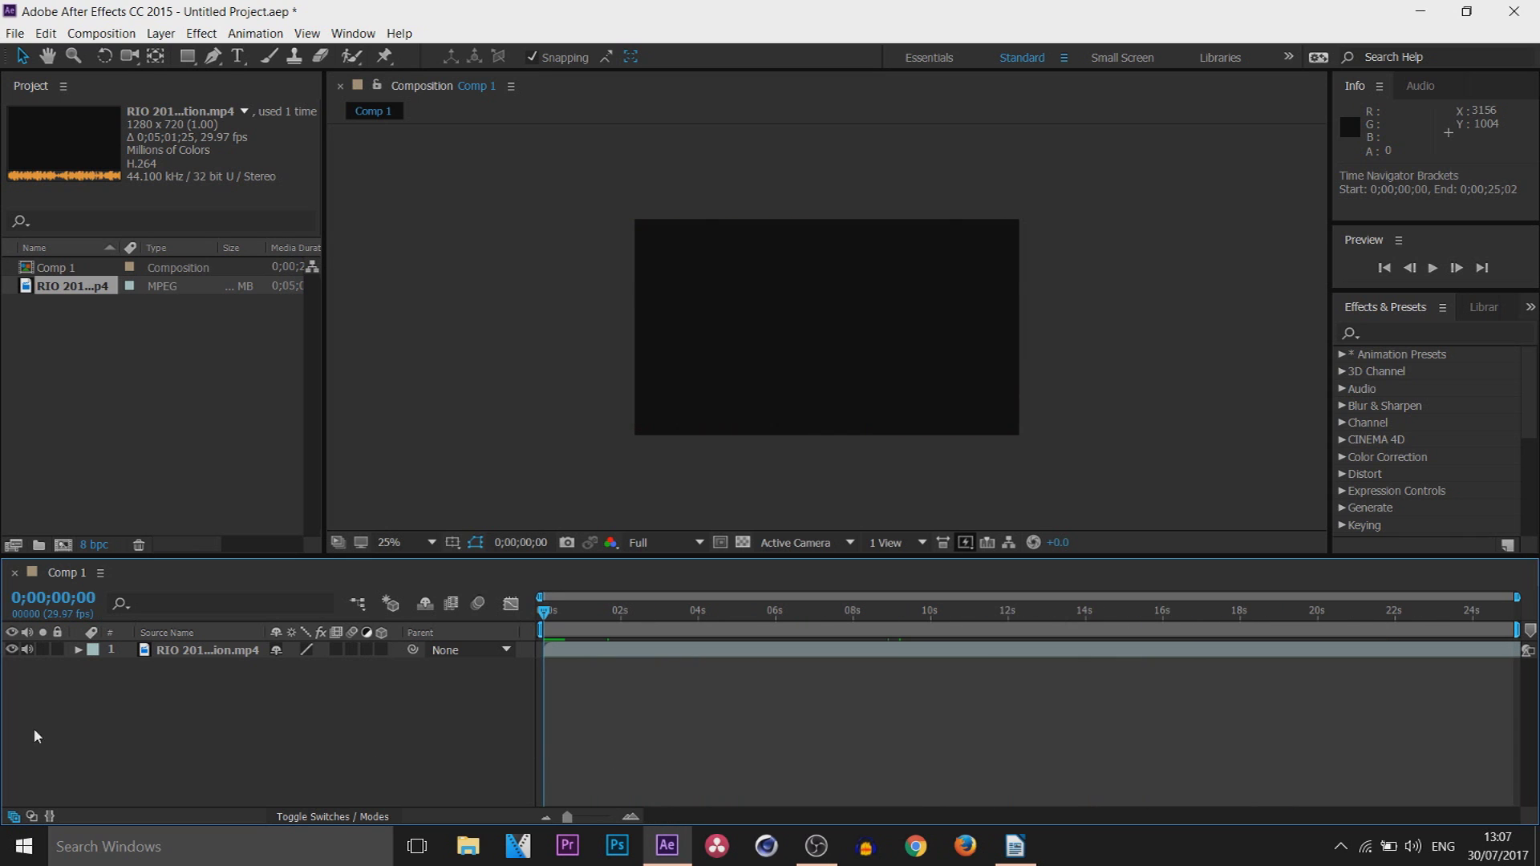
# - Move the playhead to 0;00;02;29 and toggle the RIO 2016 layer's visibility off and on to compare the frame
pyautogui.click(578, 651)
pyautogui.moveTo(546, 622); pyautogui.dragTo(659, 624)
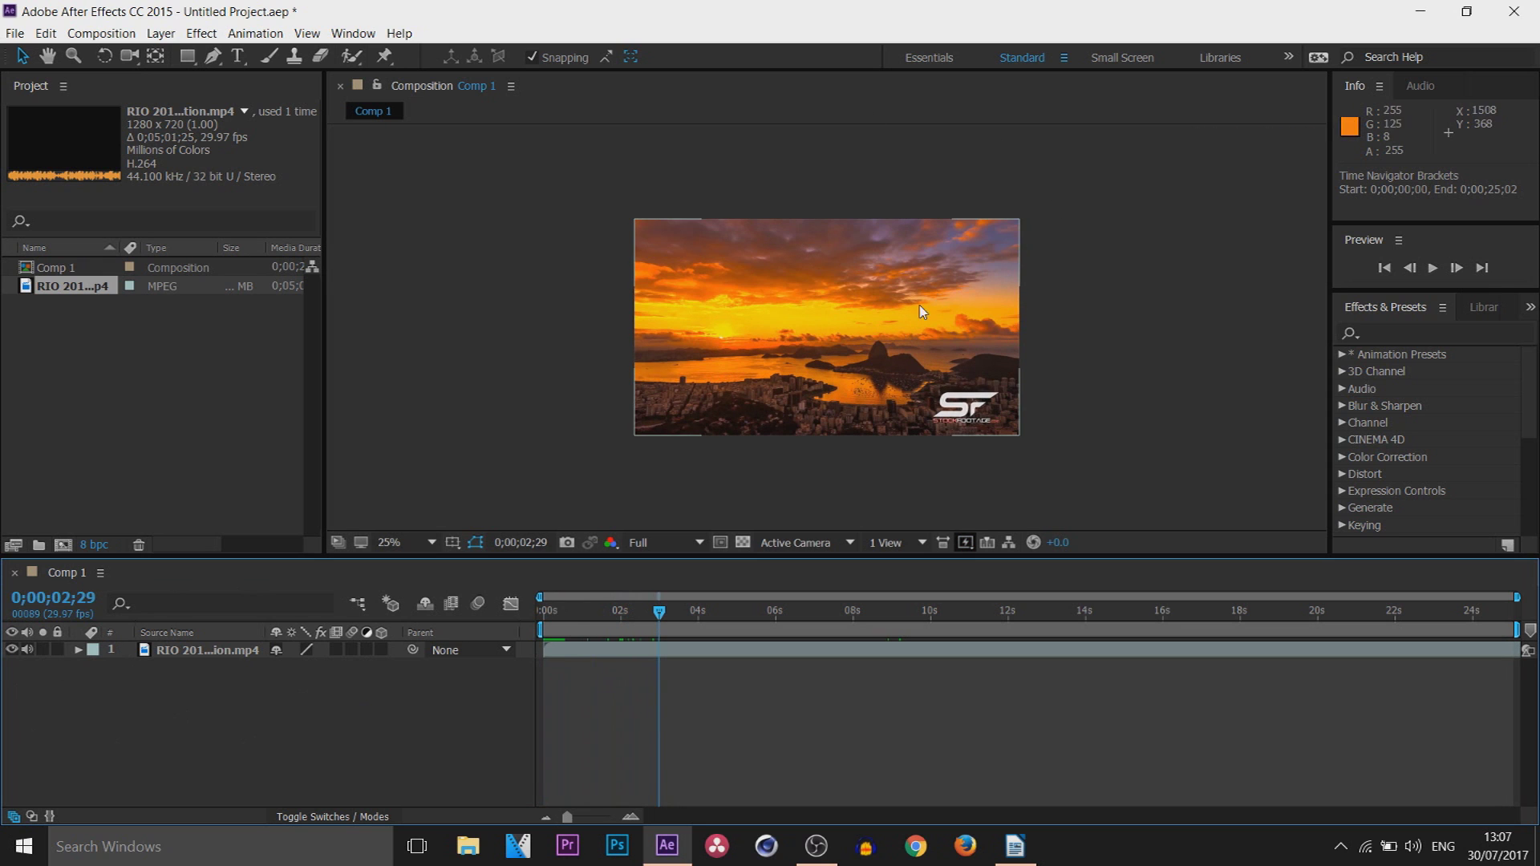
pyautogui.click(12, 651)
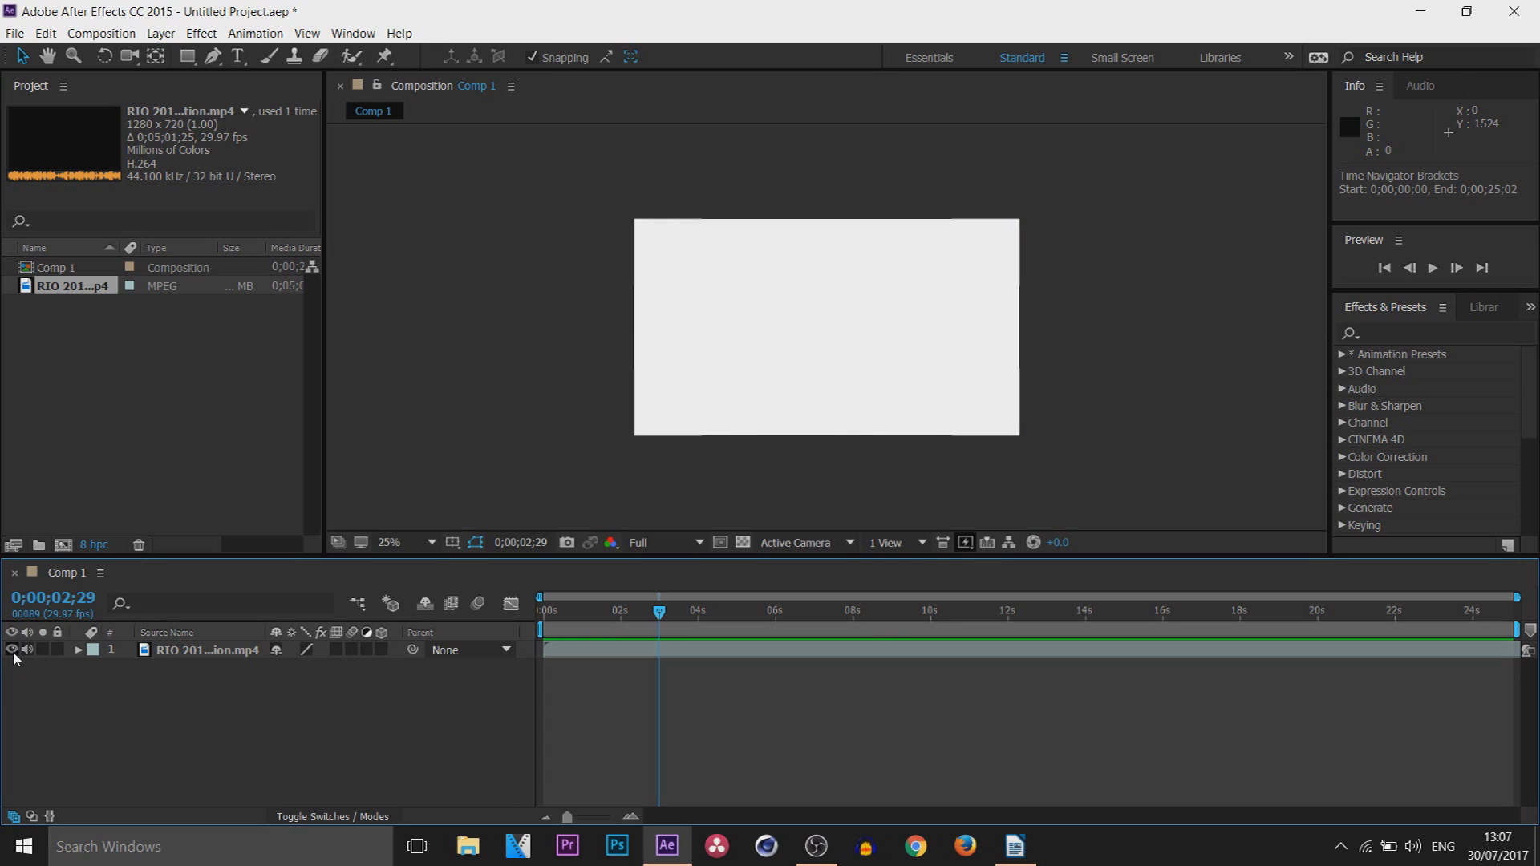
pyautogui.click(12, 650)
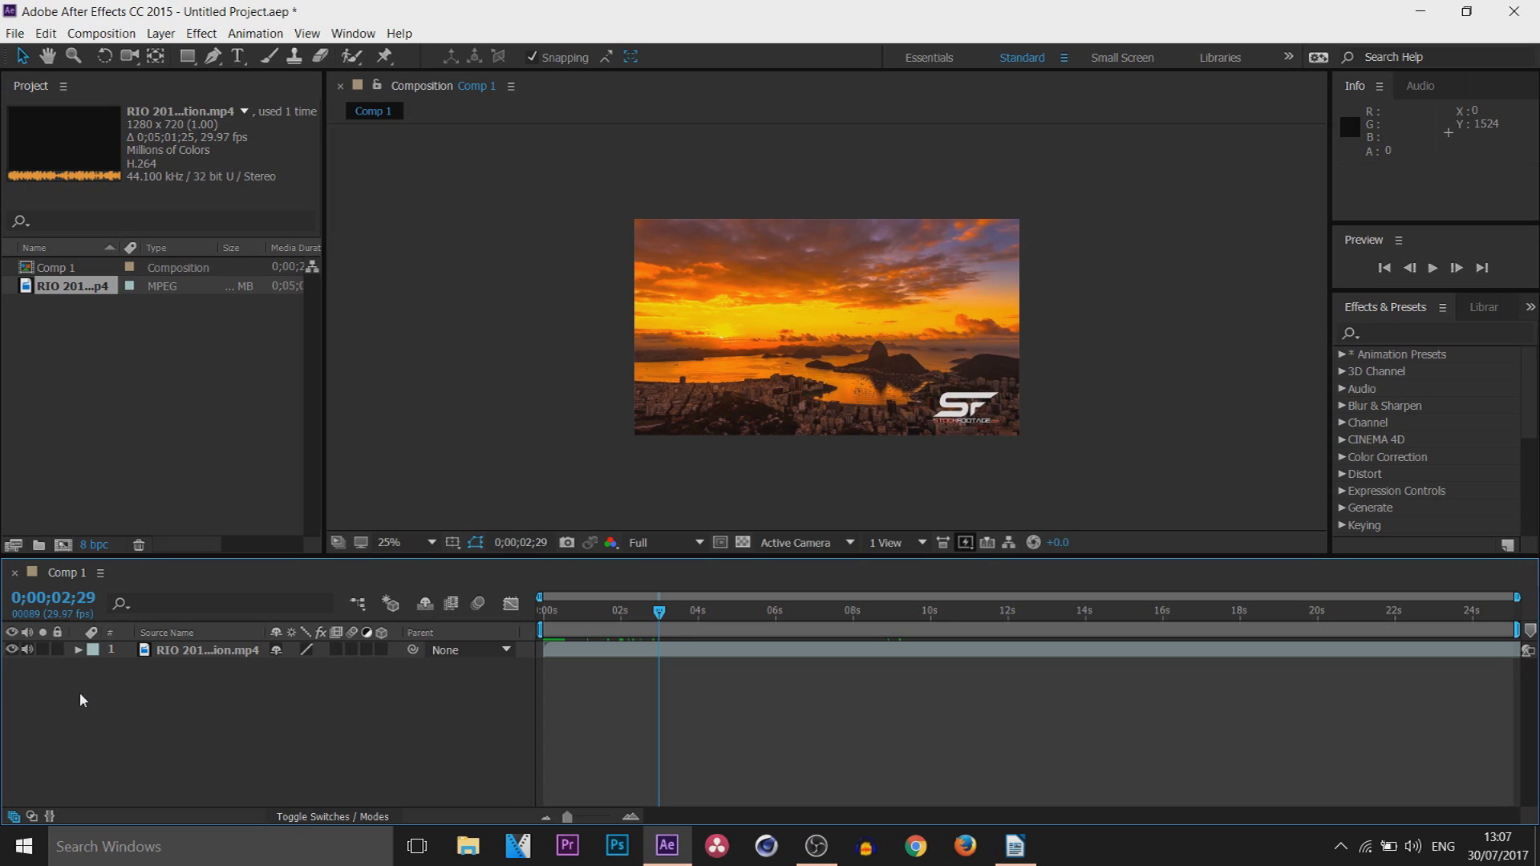
pyautogui.click(12, 651)
pyautogui.click(12, 651)
# - Mute the RIO 2016 layer's audio, select the layer, and turn its audio back on
pyautogui.click(28, 650)
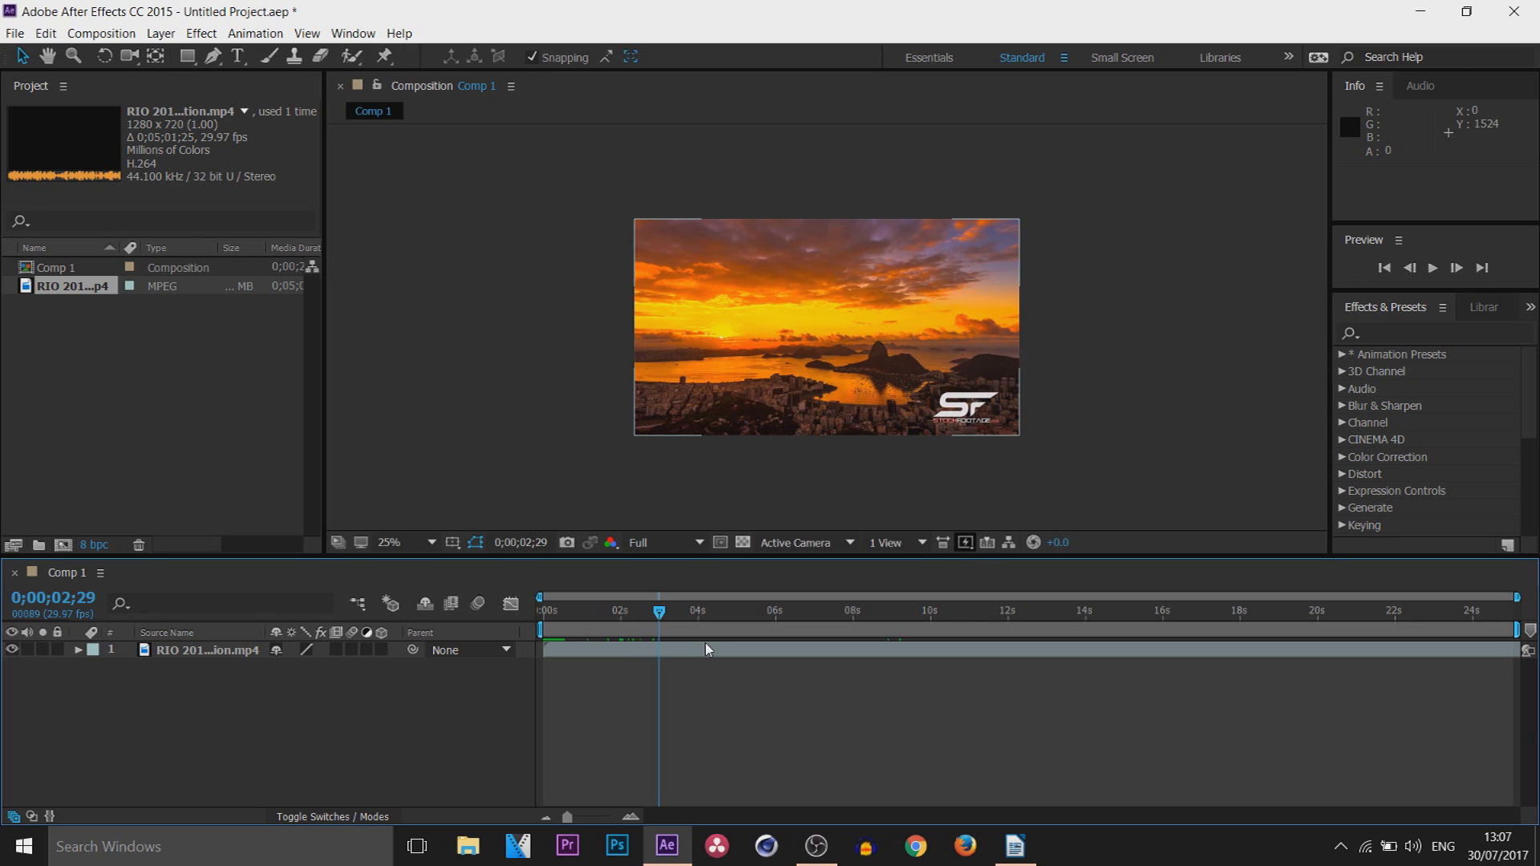
pyautogui.click(670, 655)
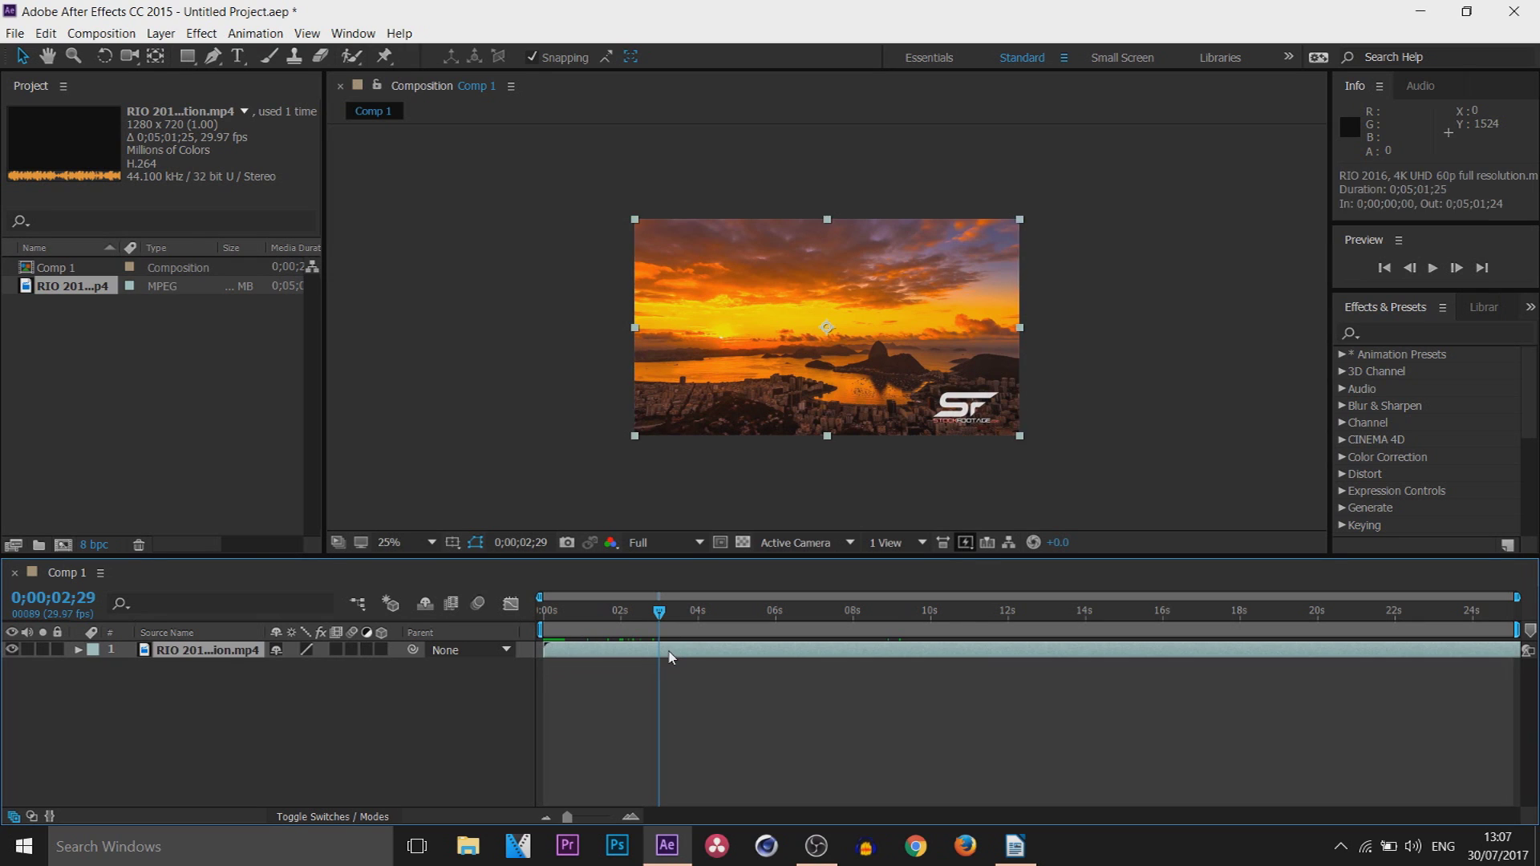
pyautogui.click(26, 651)
# - Lock the RIO 2016 layer, try to move it in the timeline, and unlock it
pyautogui.click(59, 649)
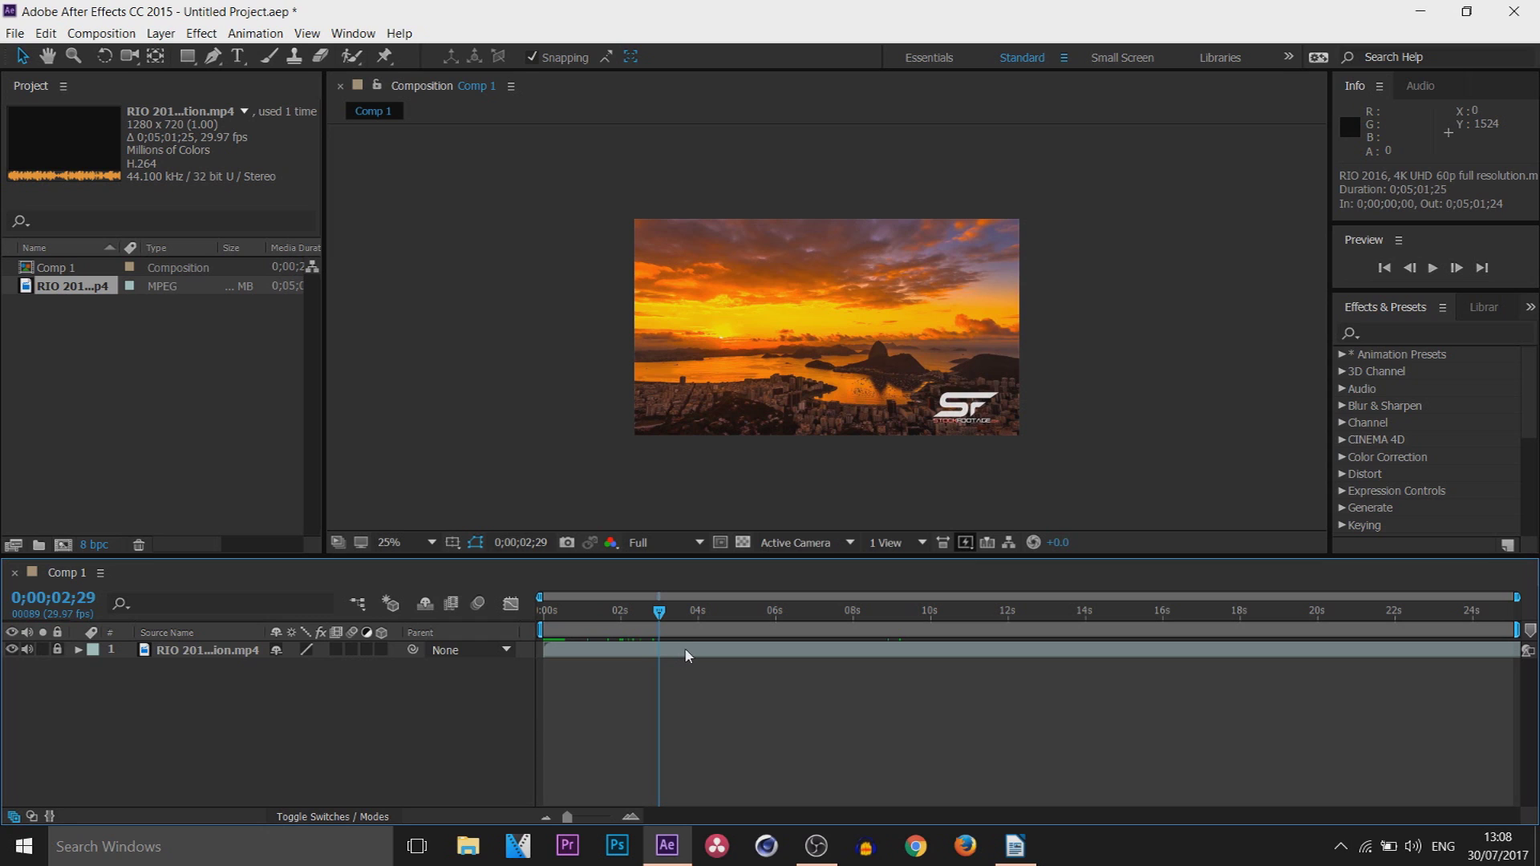
pyautogui.moveTo(804, 645); pyautogui.dragTo(733, 650)
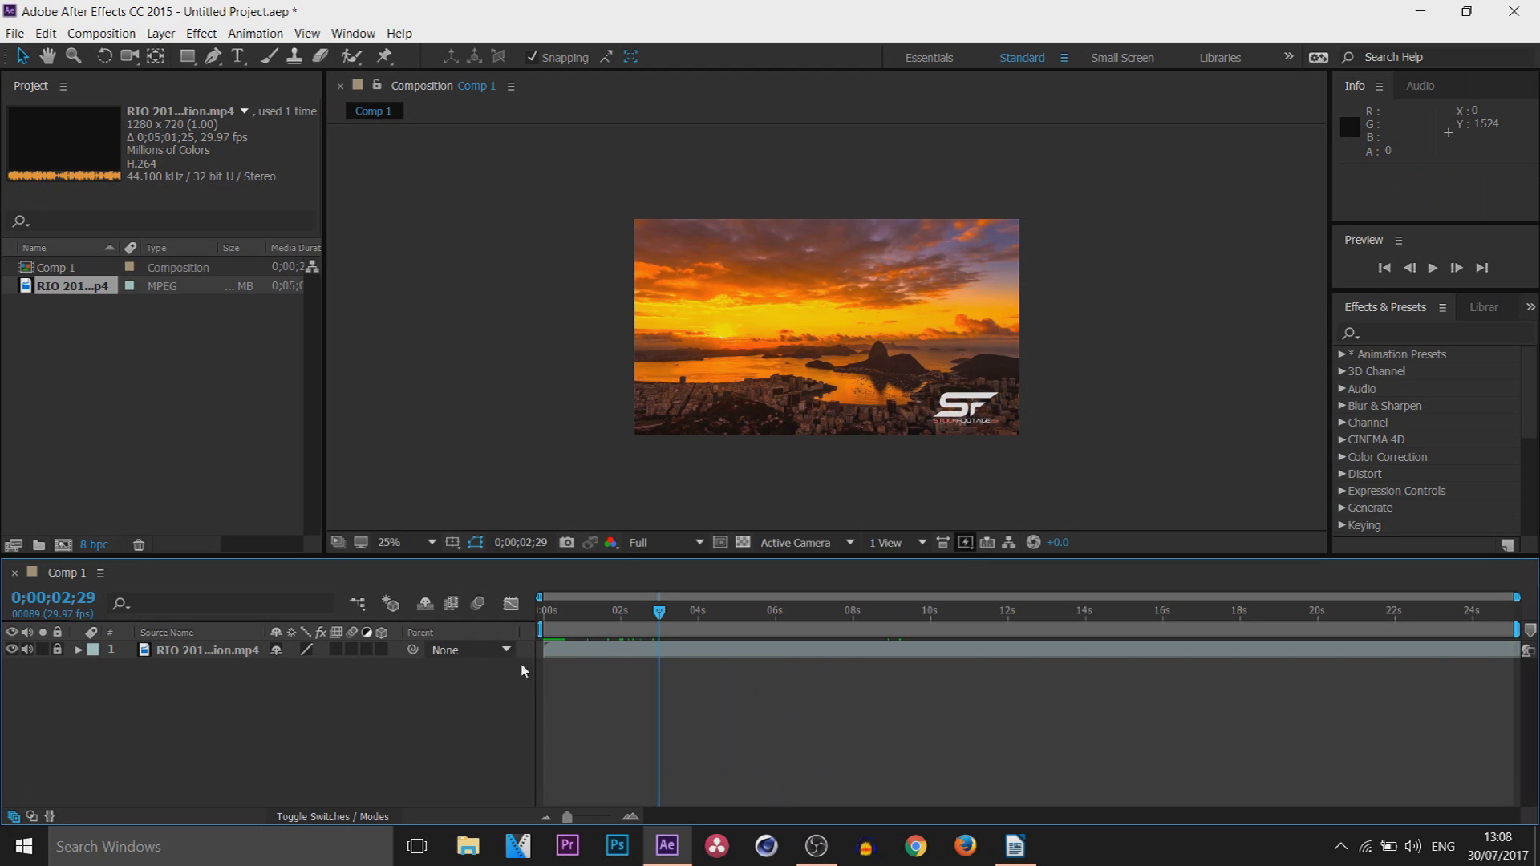
pyautogui.click(58, 650)
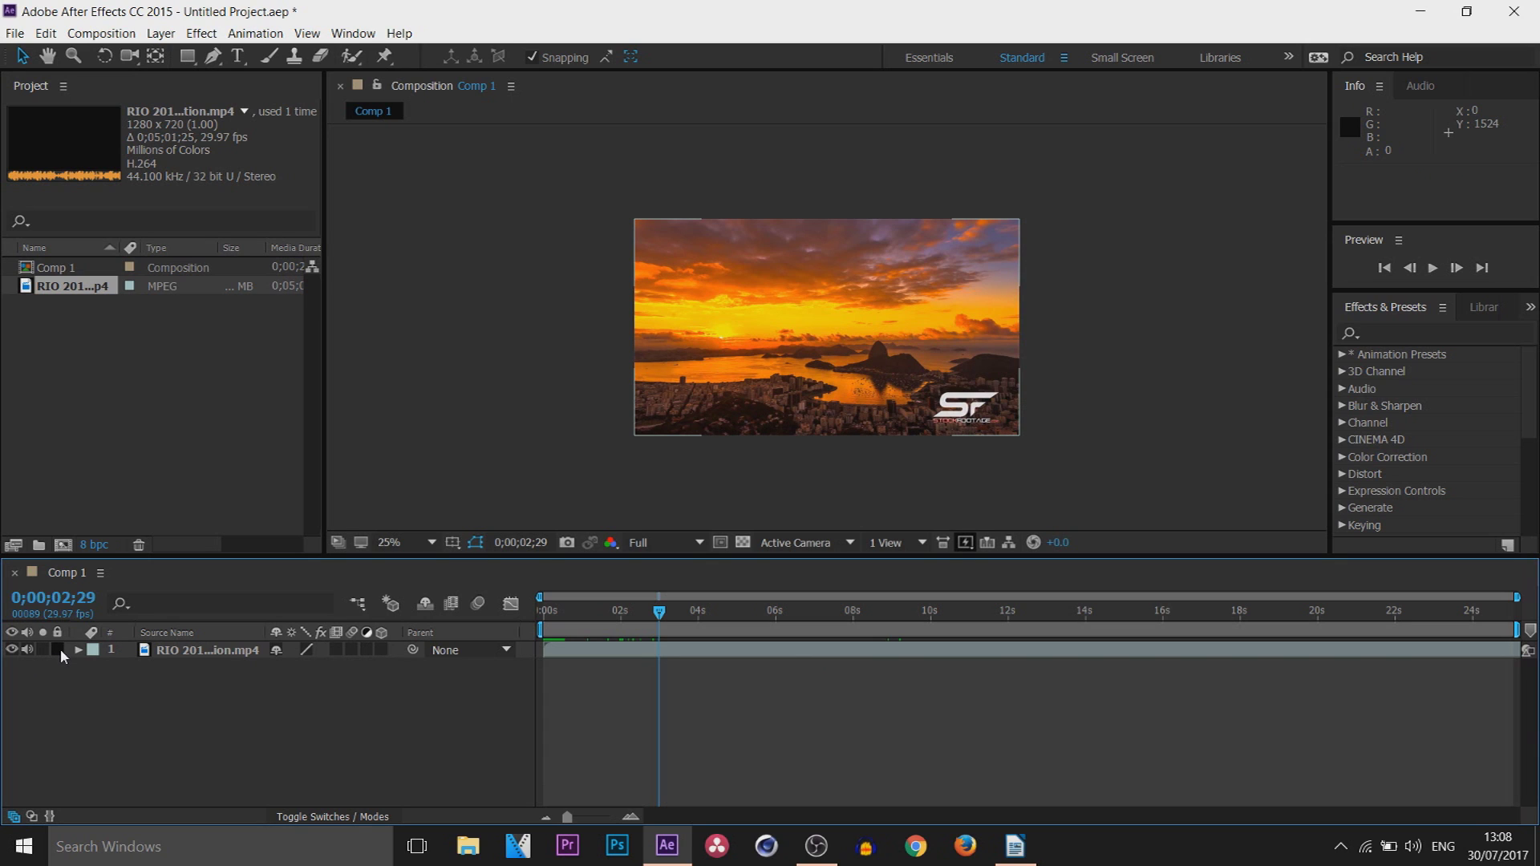
# - Open the Graph Editor, scrub the playhead to 0;00;06;13, and return to the layer bar view
pyautogui.click(633, 612)
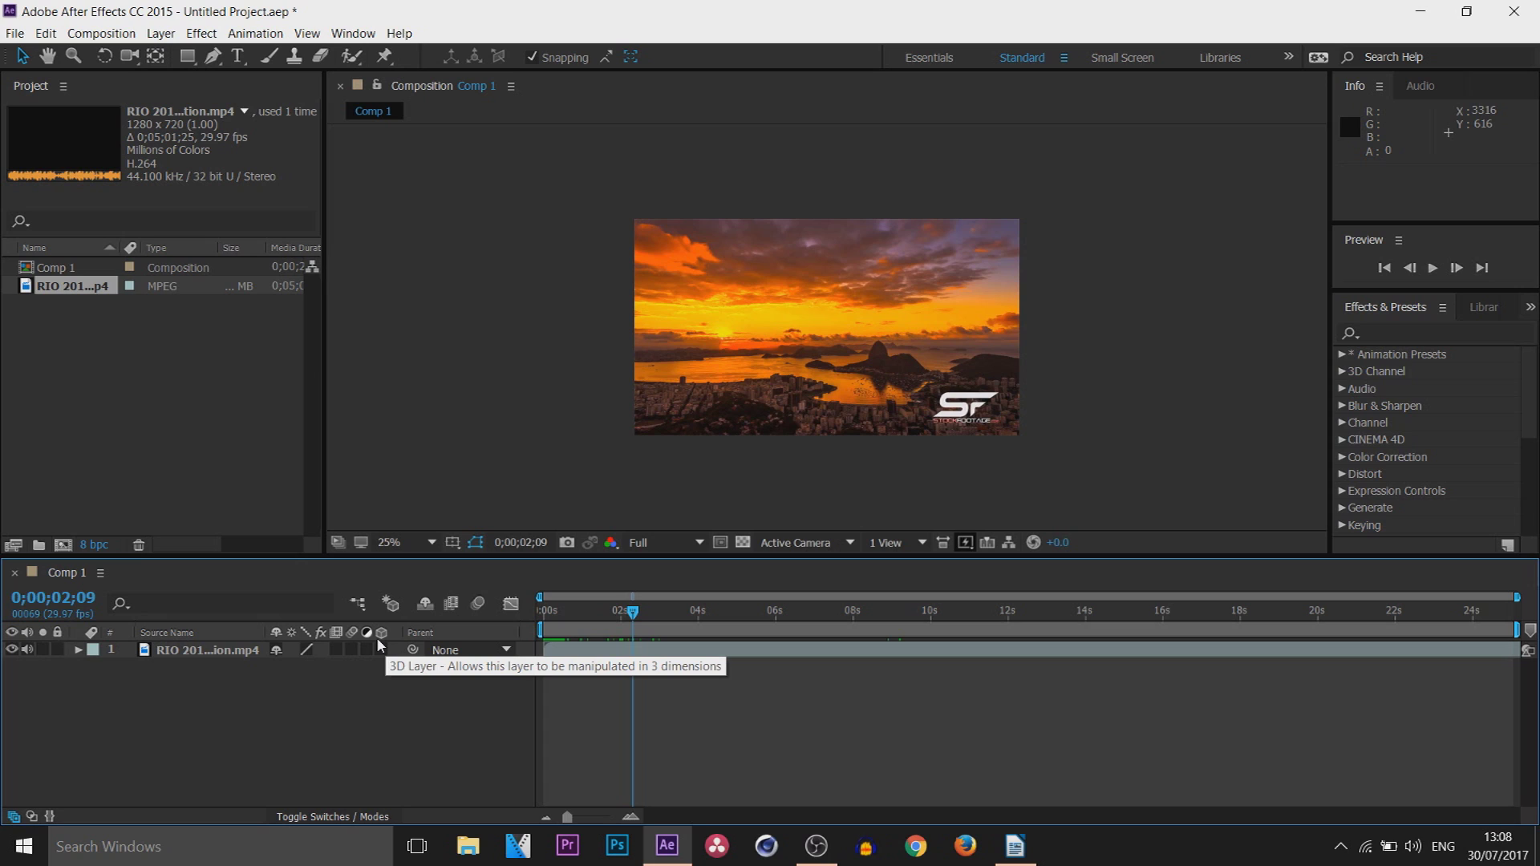
pyautogui.click(511, 605)
pyautogui.moveTo(632, 666); pyautogui.dragTo(803, 704)
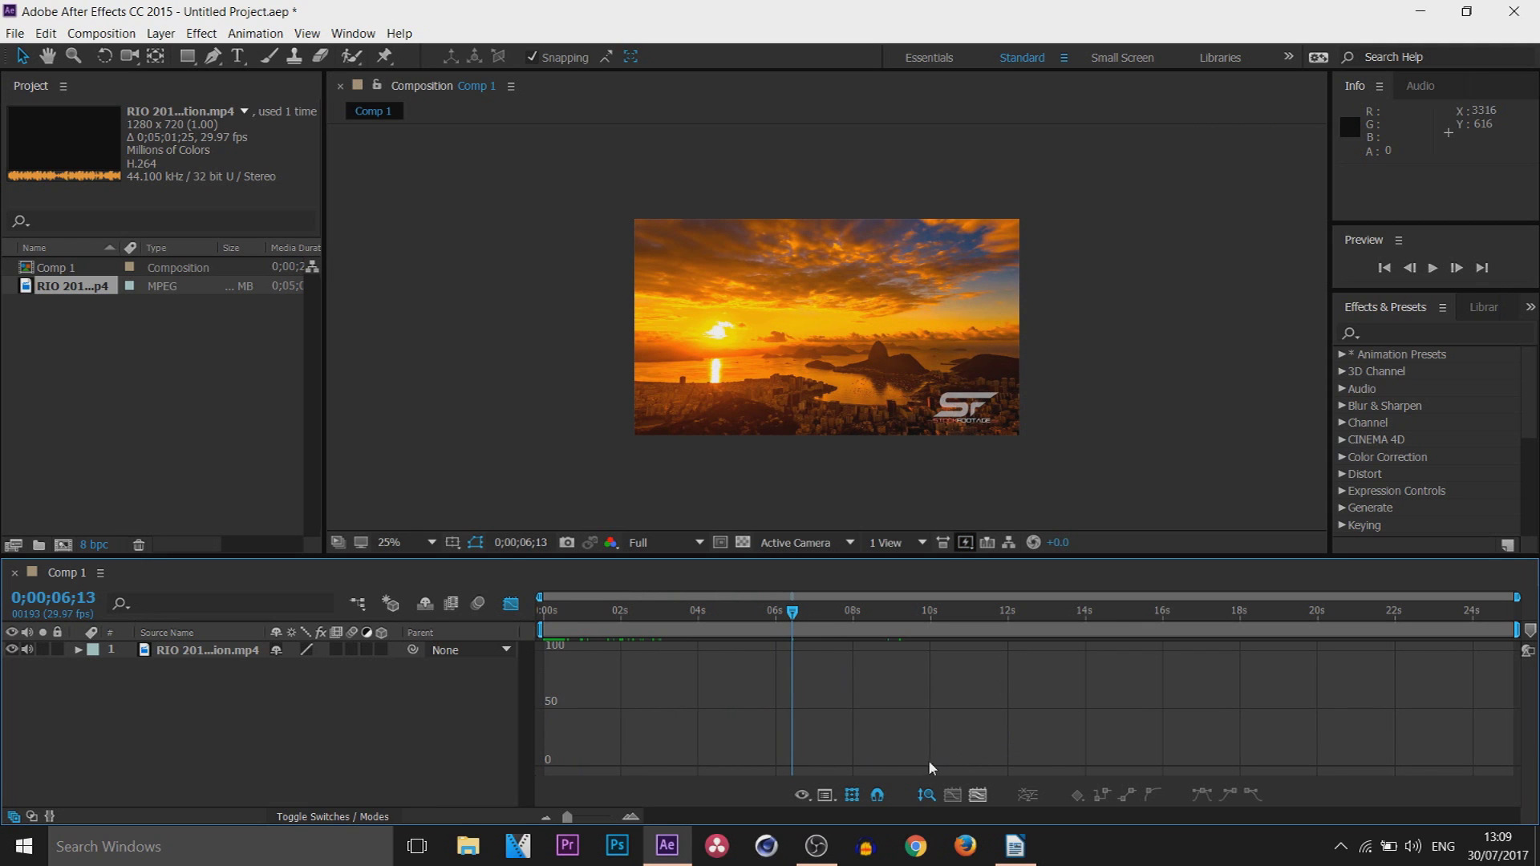
pyautogui.hotkey('shift', 'F3')
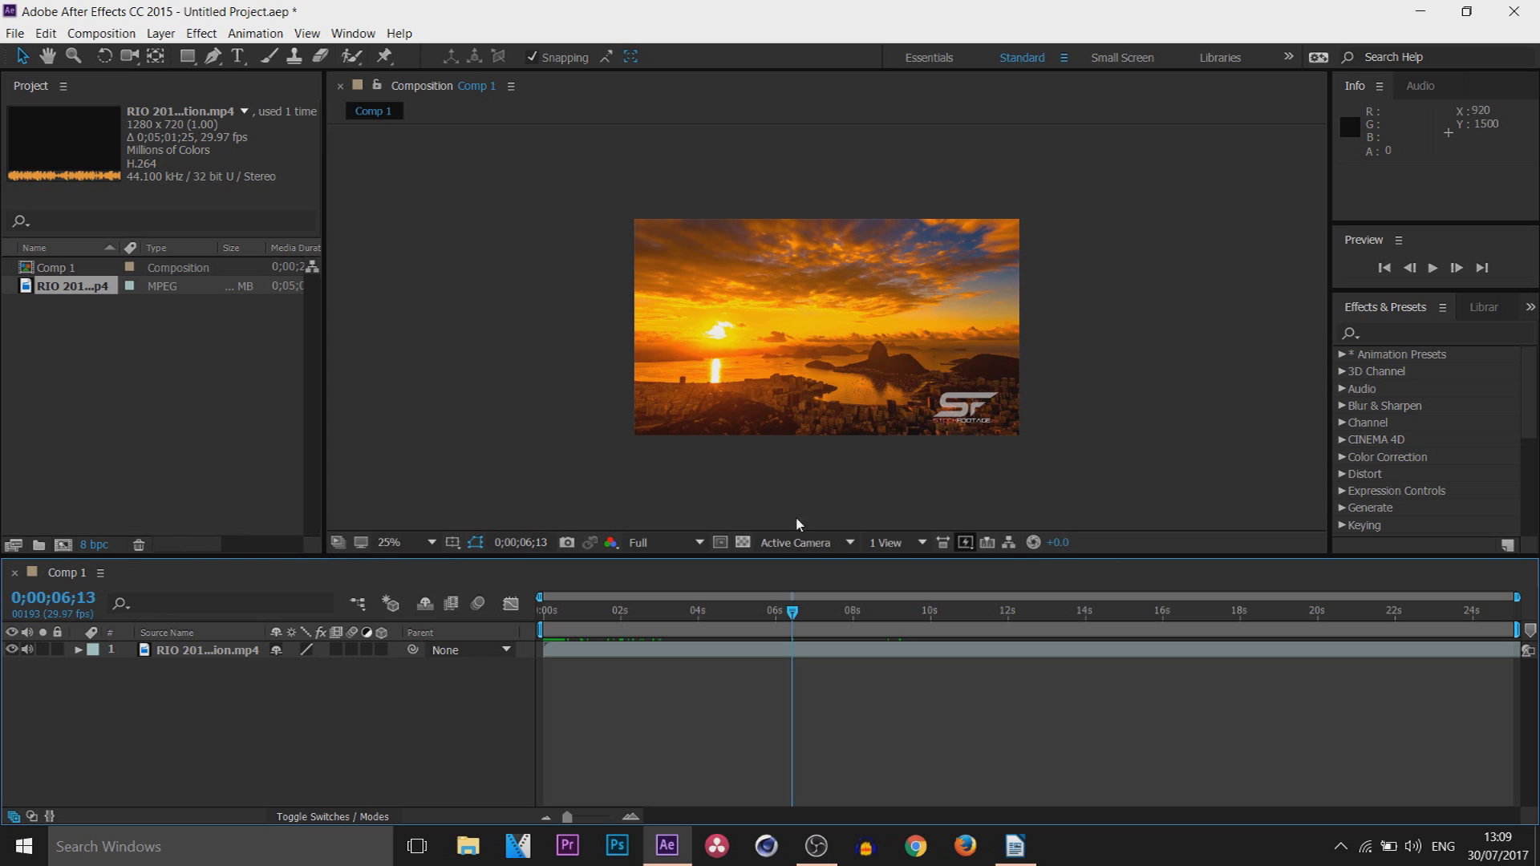
# - Examine the composition frame at 50% and 100% magnification and return it to 25%
pyautogui.click(408, 543)
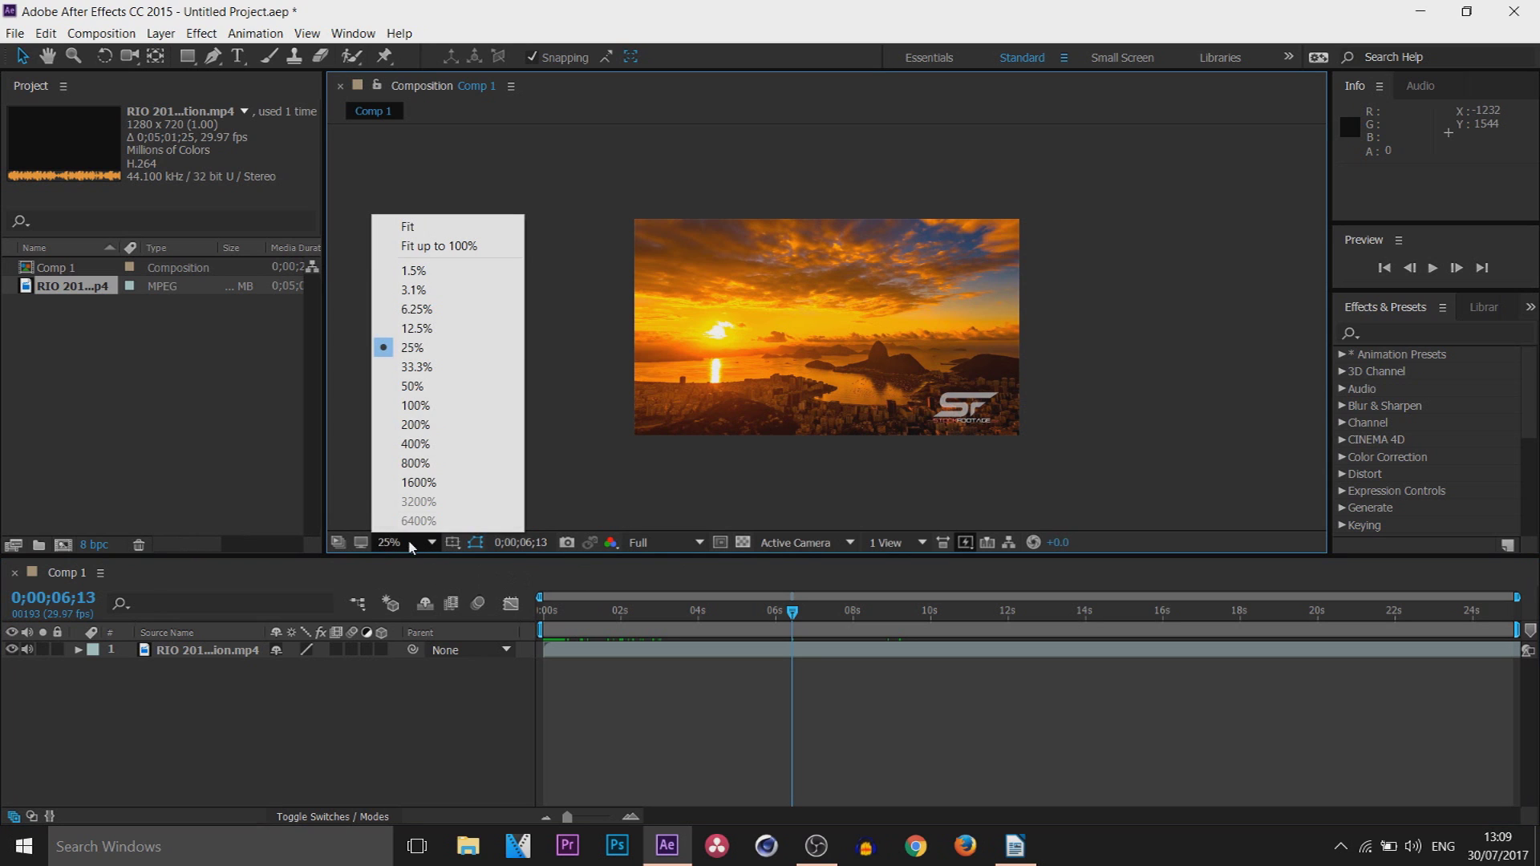
pyautogui.click(690, 359)
pyautogui.click(1139, 271)
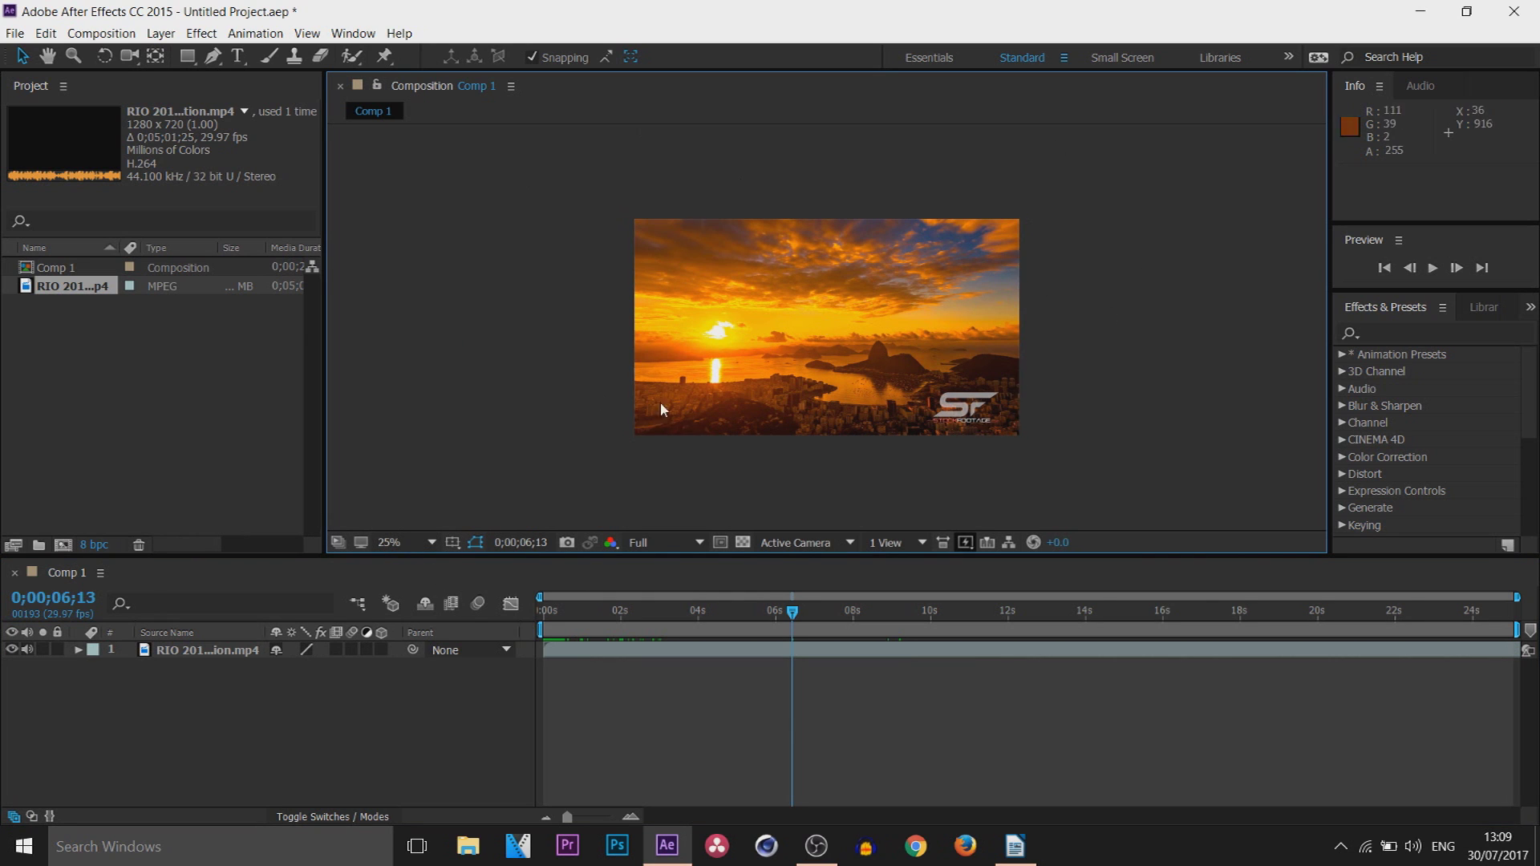
pyautogui.click(945, 369)
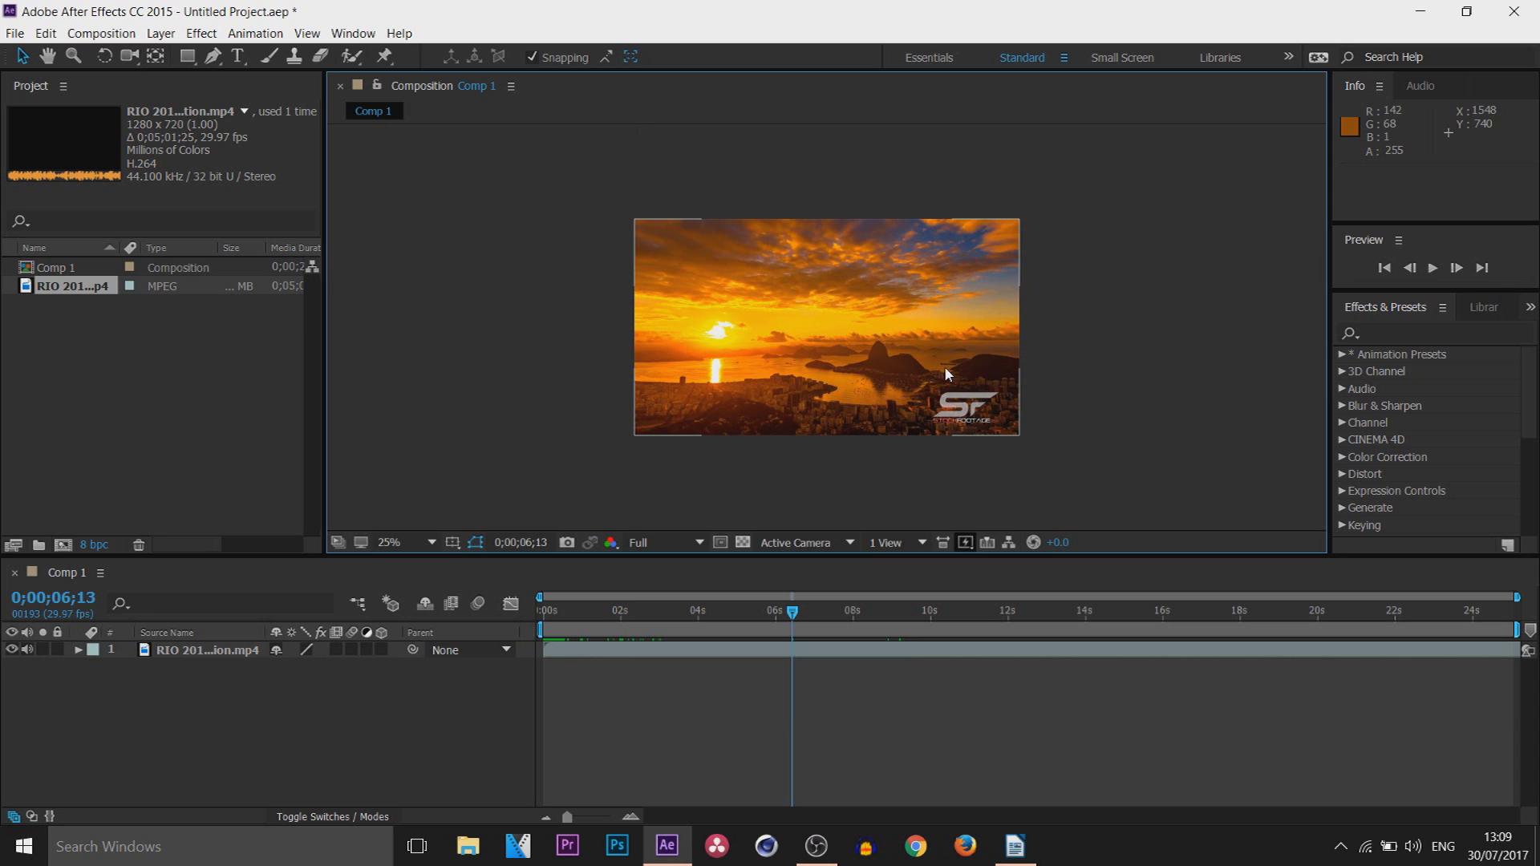
pyautogui.press('.')
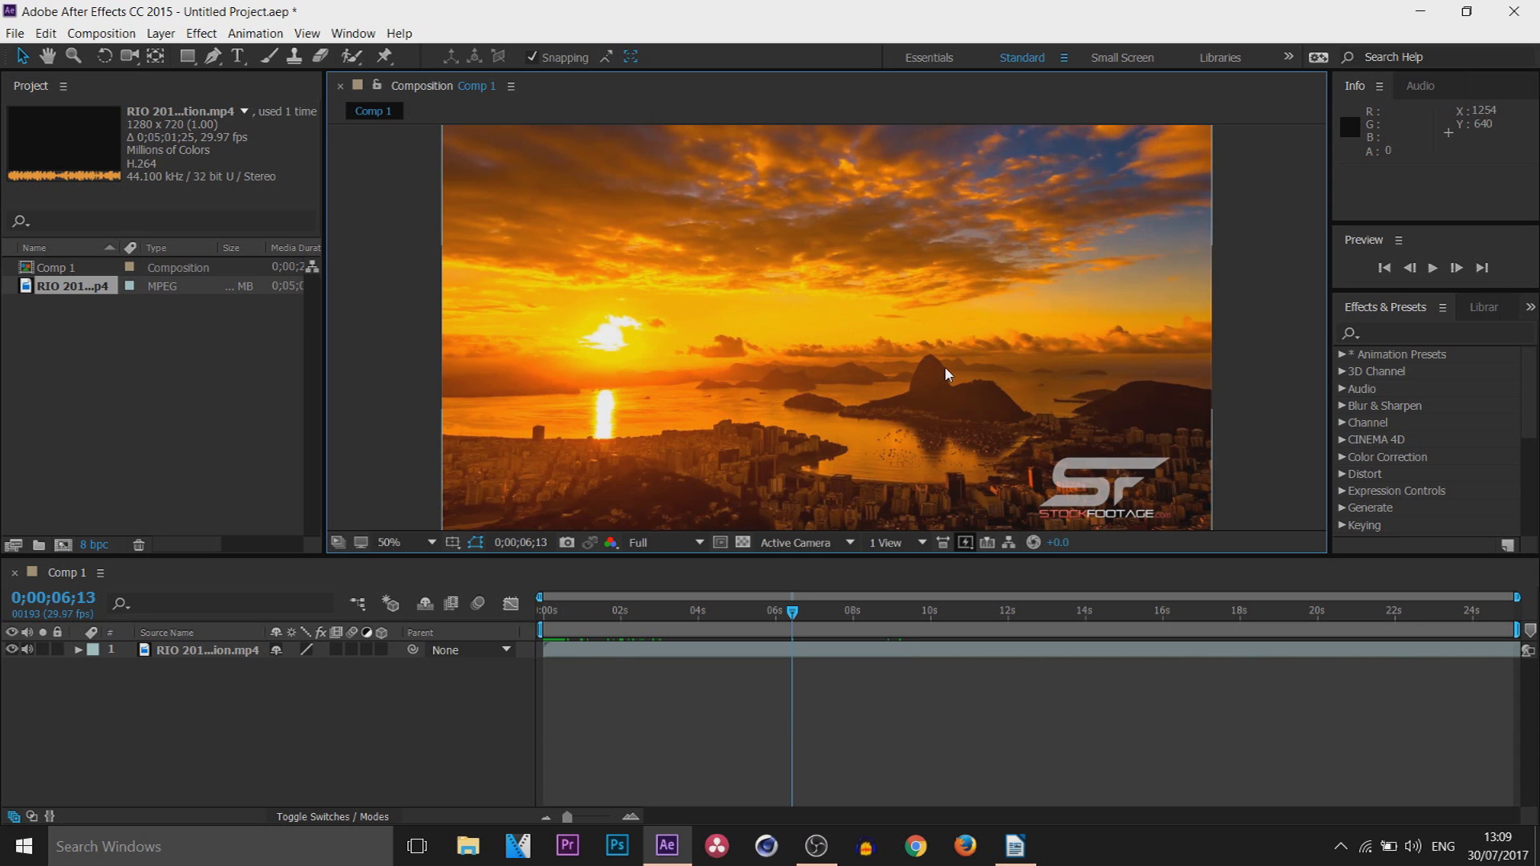
pyautogui.press(',')
pyautogui.press('.')
pyautogui.press(',')
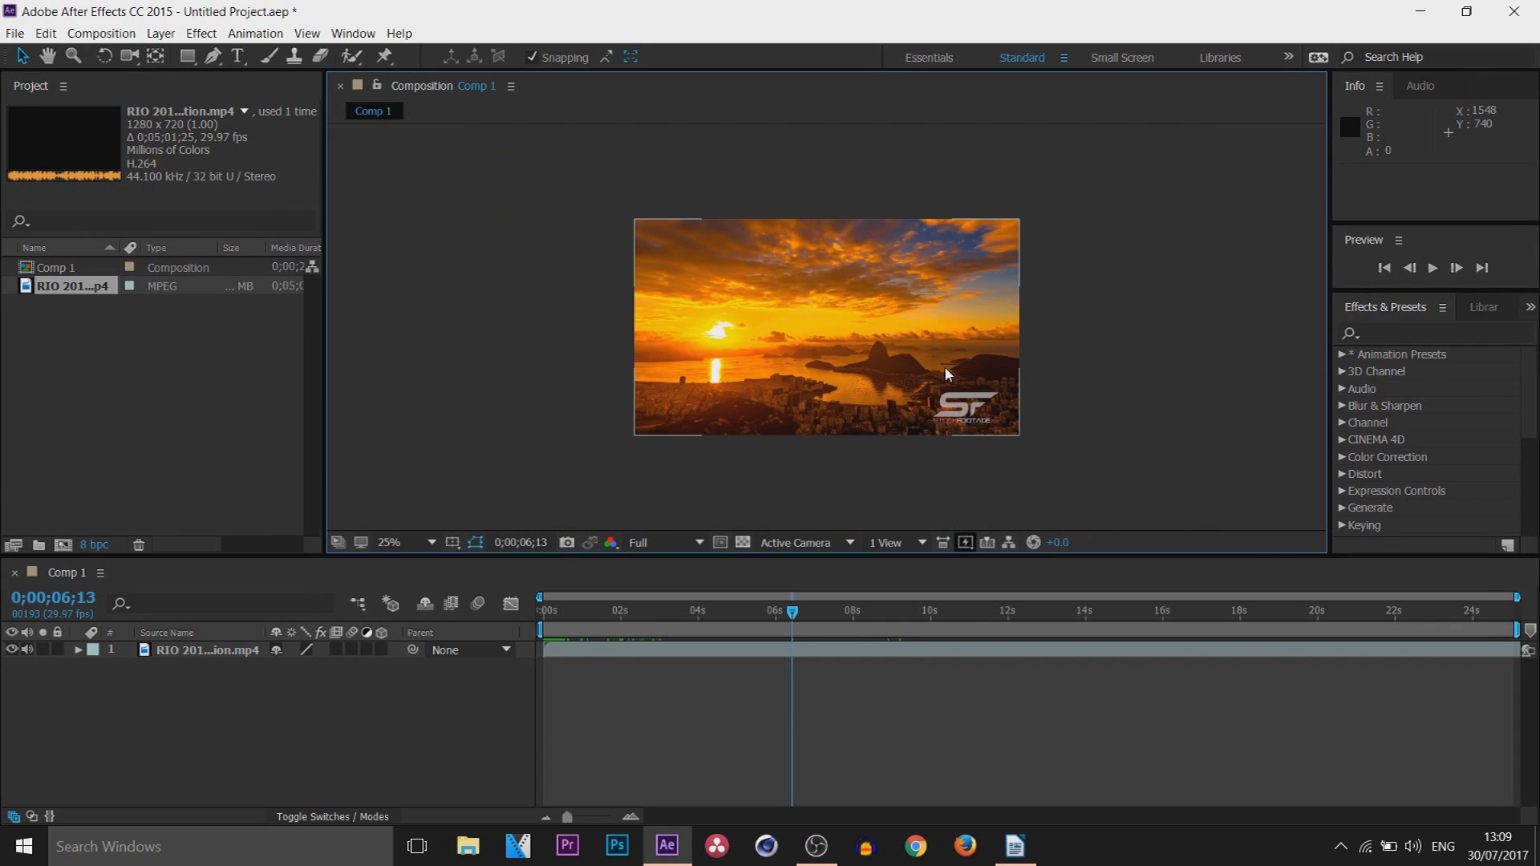
pyautogui.press('.')
pyautogui.press('.')
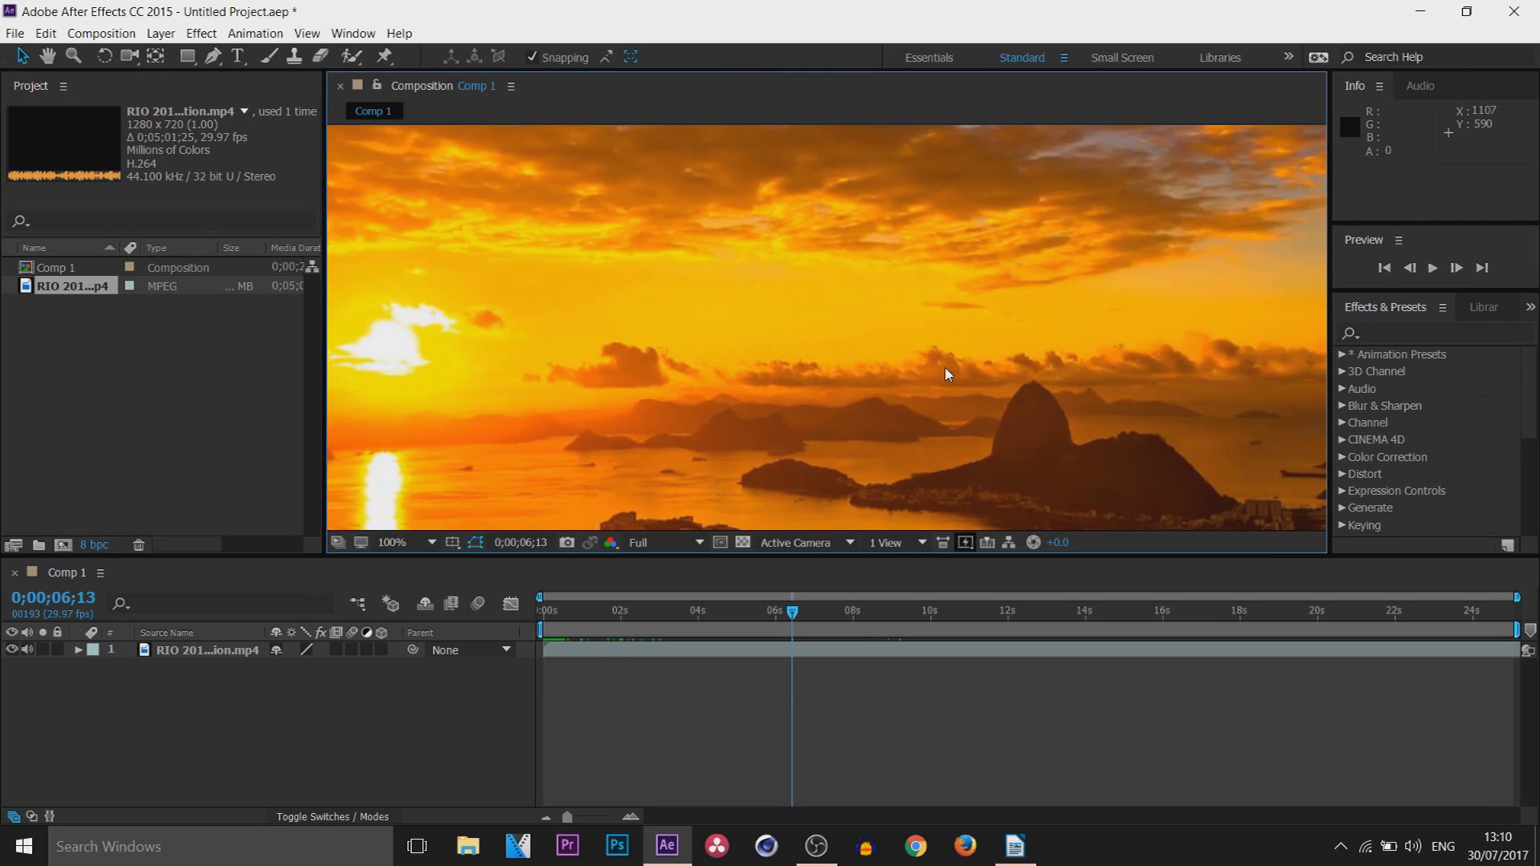
pyautogui.press(',')
pyautogui.press(',')
# - Show the grid overlay on the composition frame and hide it again
pyautogui.click(466, 543)
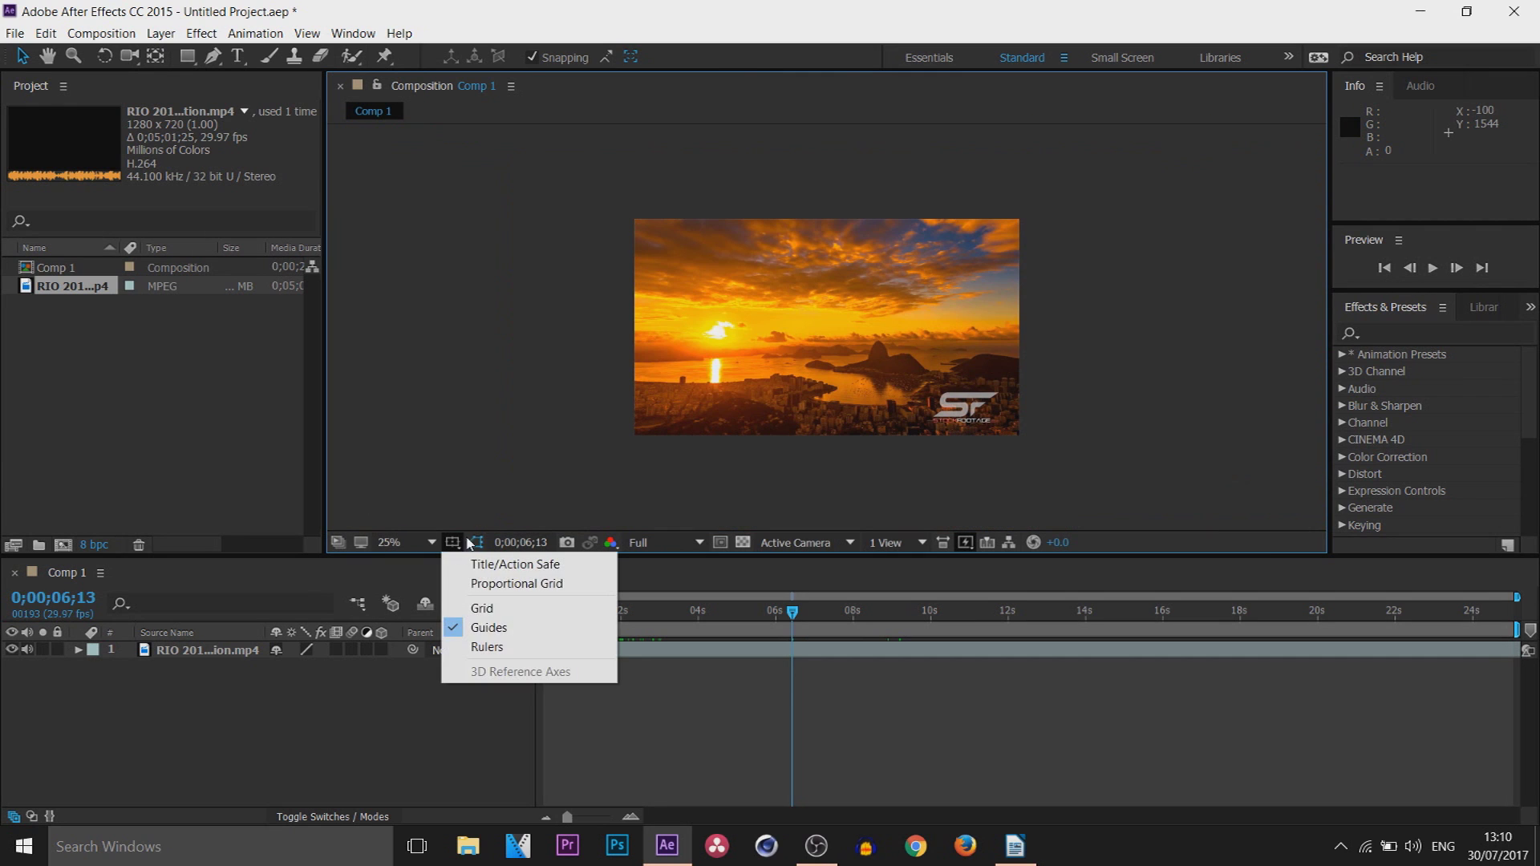
pyautogui.click(485, 608)
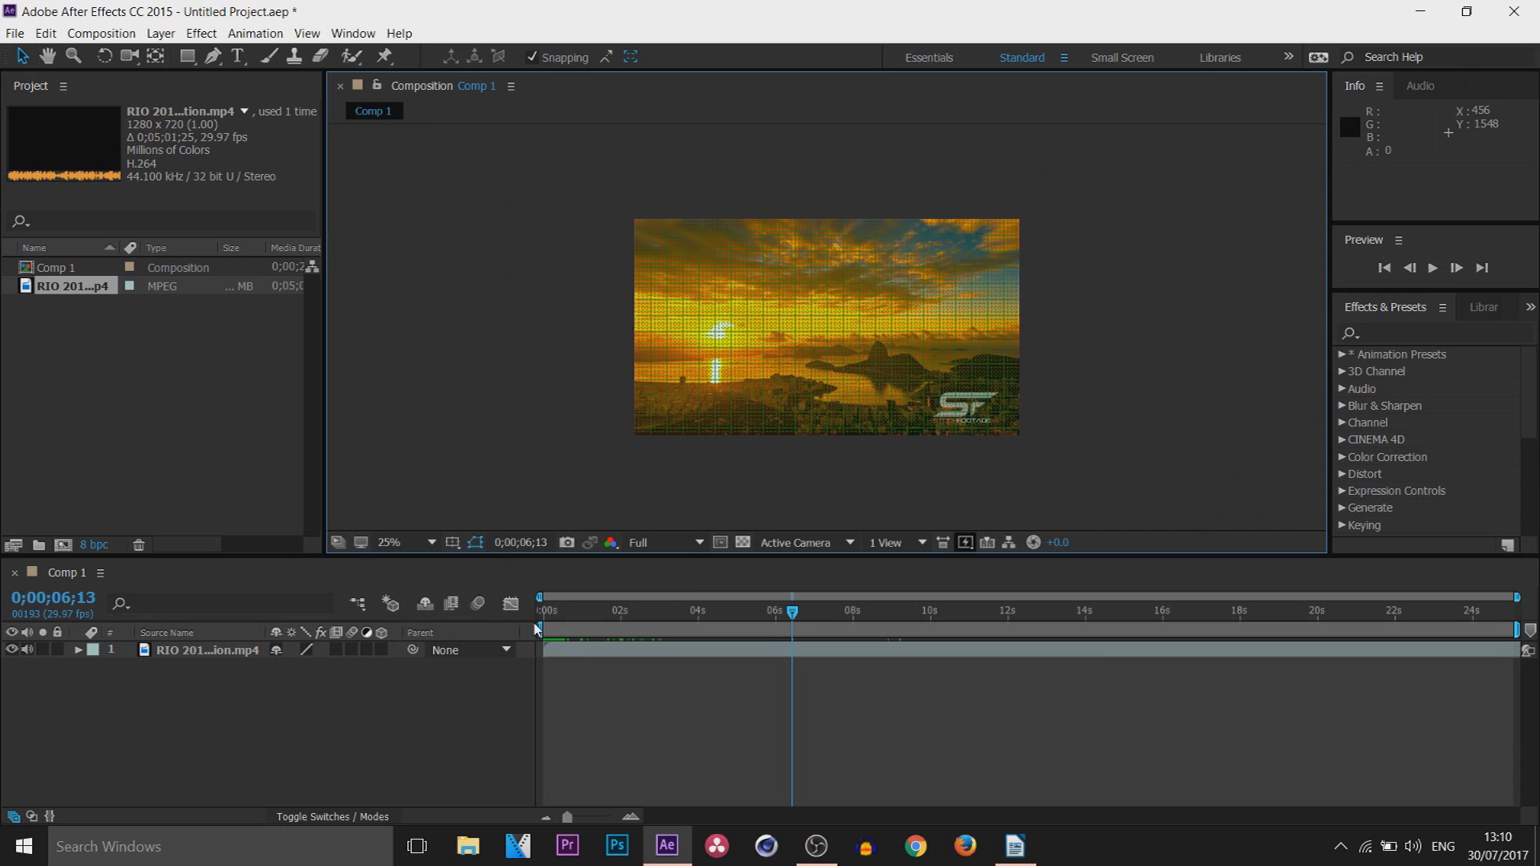
pyautogui.click(466, 542)
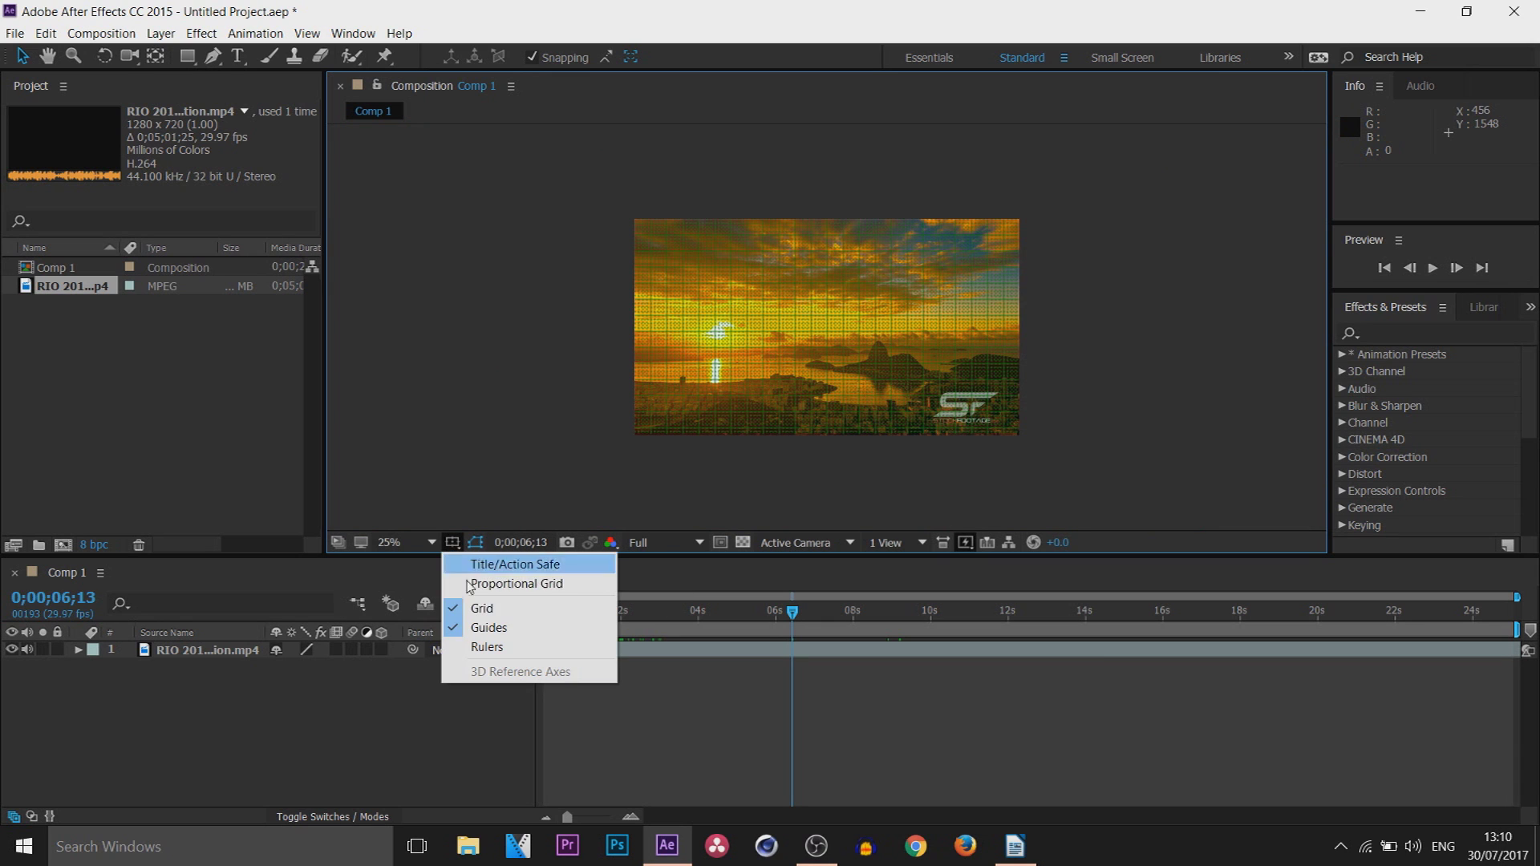
pyautogui.click(482, 609)
# - Show the rulers around the composition view
pyautogui.click(465, 543)
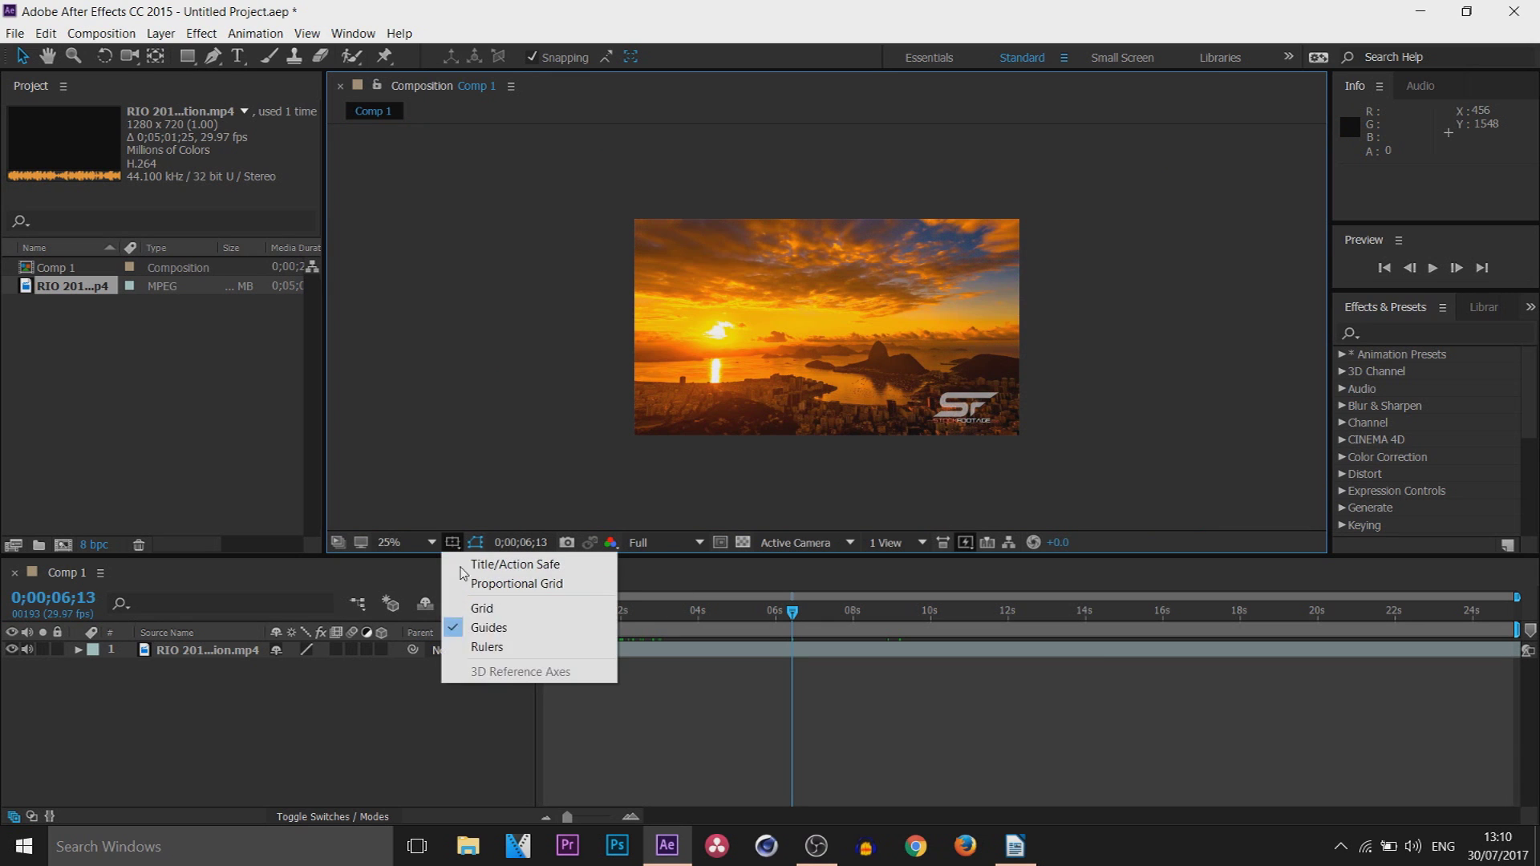
pyautogui.click(479, 648)
pyautogui.moveTo(652, 133); pyautogui.dragTo(647, 134)
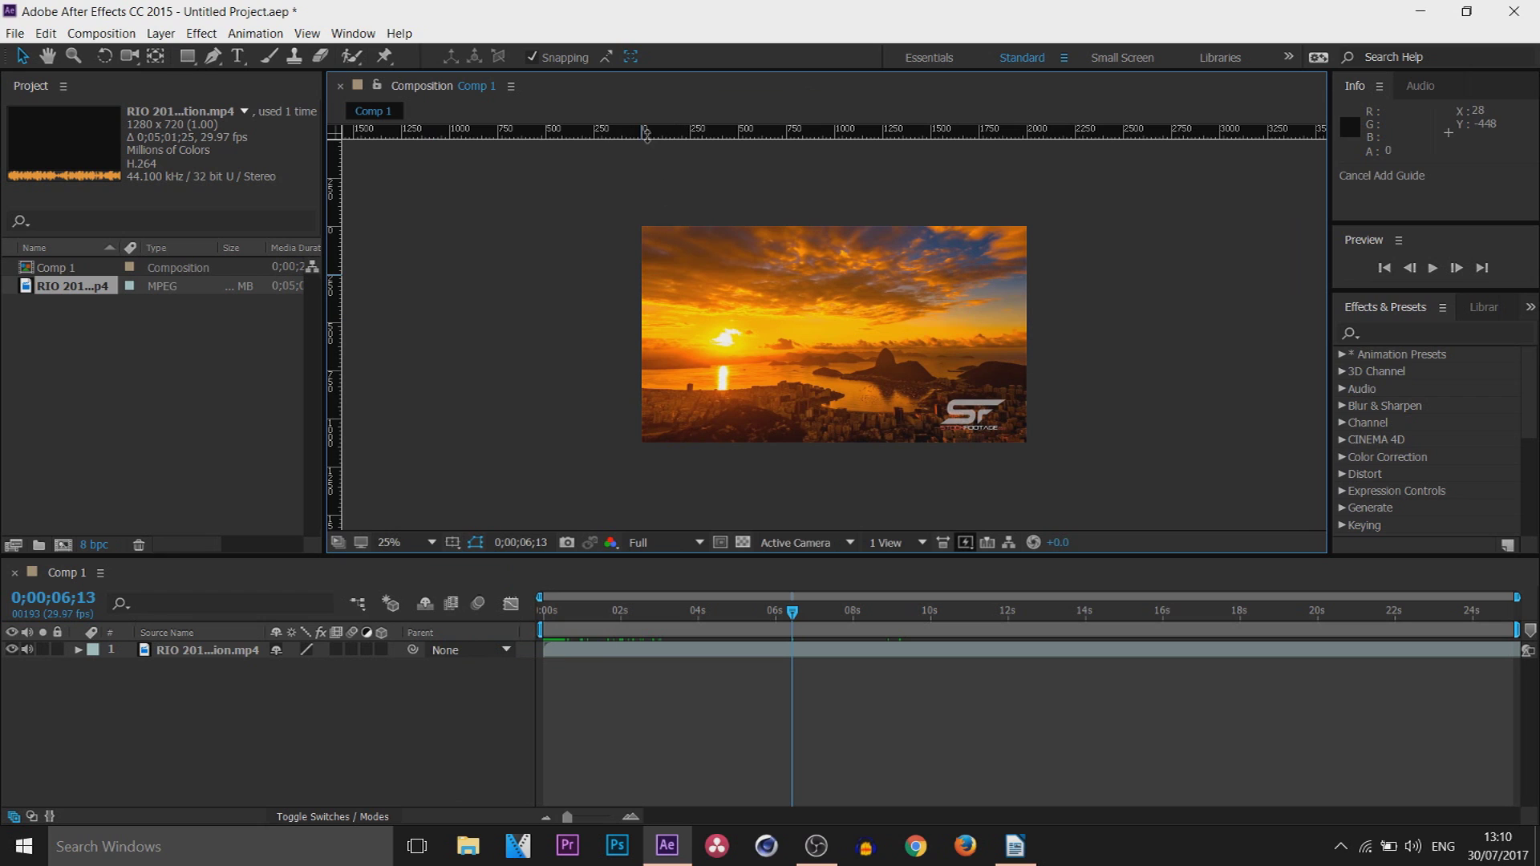
# - Pull a horizontal guide from the ruler to just above the frame's middle and remove it again
pyautogui.moveTo(710, 121); pyautogui.dragTo(714, 332)
pyautogui.moveTo(335, 422)
pyautogui.mouseDown()
pyautogui.moveTo(826, 417)
pyautogui.moveTo(334, 407)
pyautogui.mouseUp()
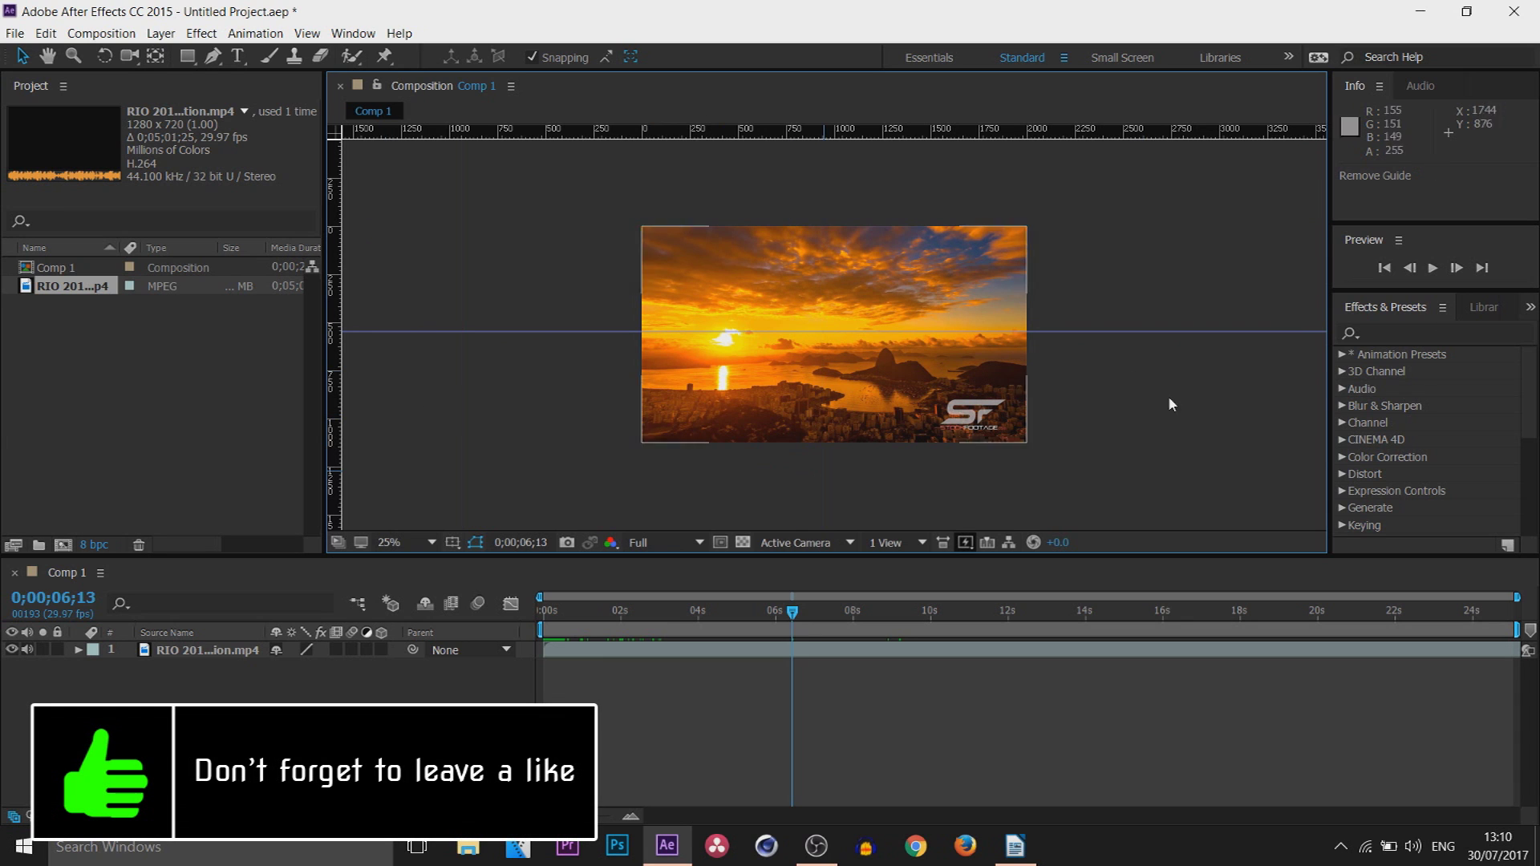
pyautogui.moveTo(1275, 331); pyautogui.dragTo(1277, 130)
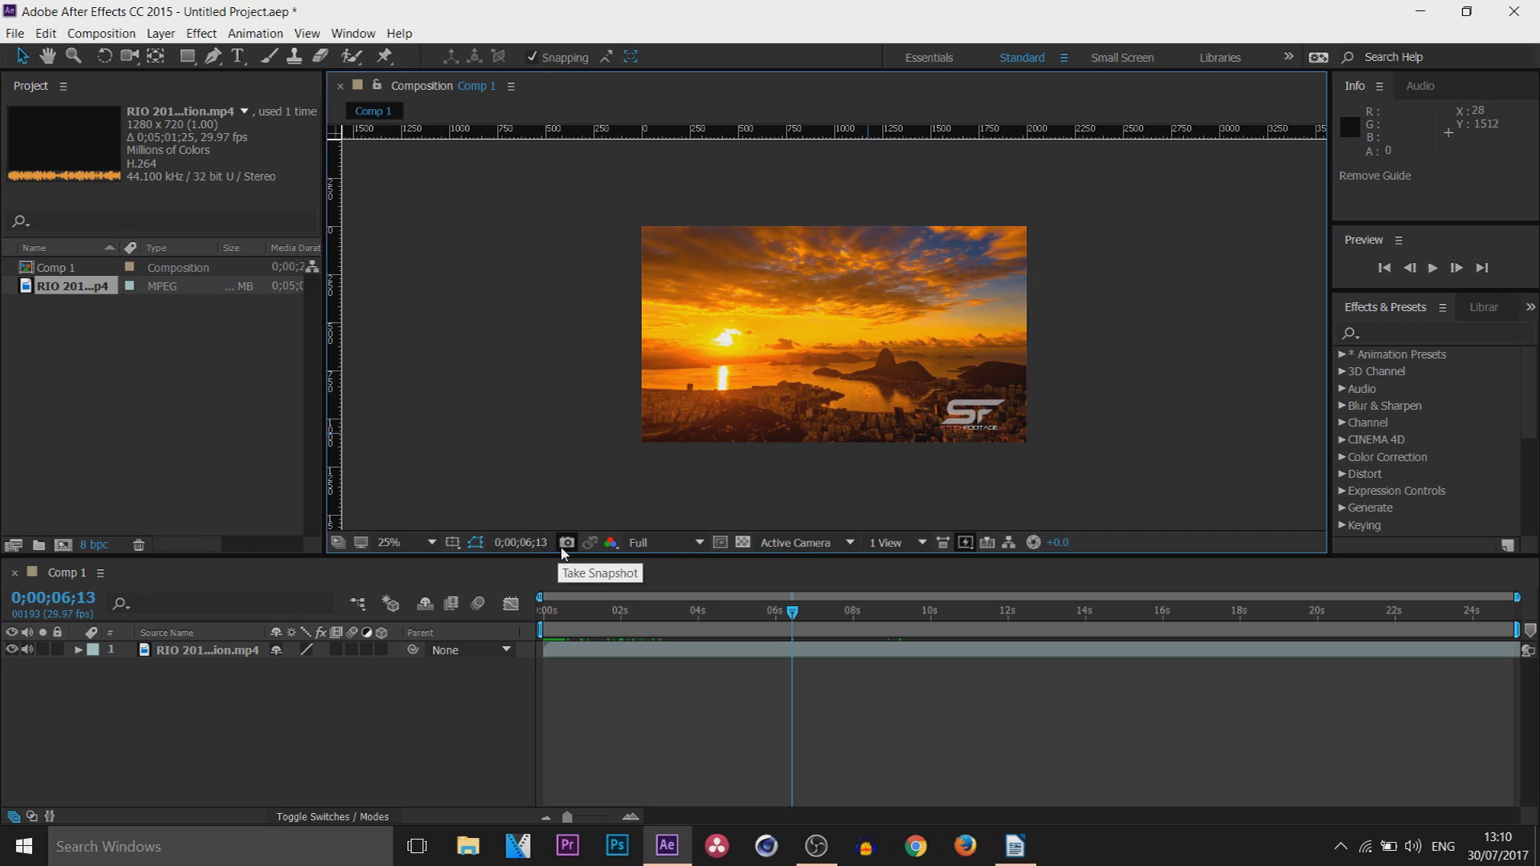
# - Examine the composition in the Red, Green, Blue, Alpha and RGB Straight channel views in turn
pyautogui.click(614, 550)
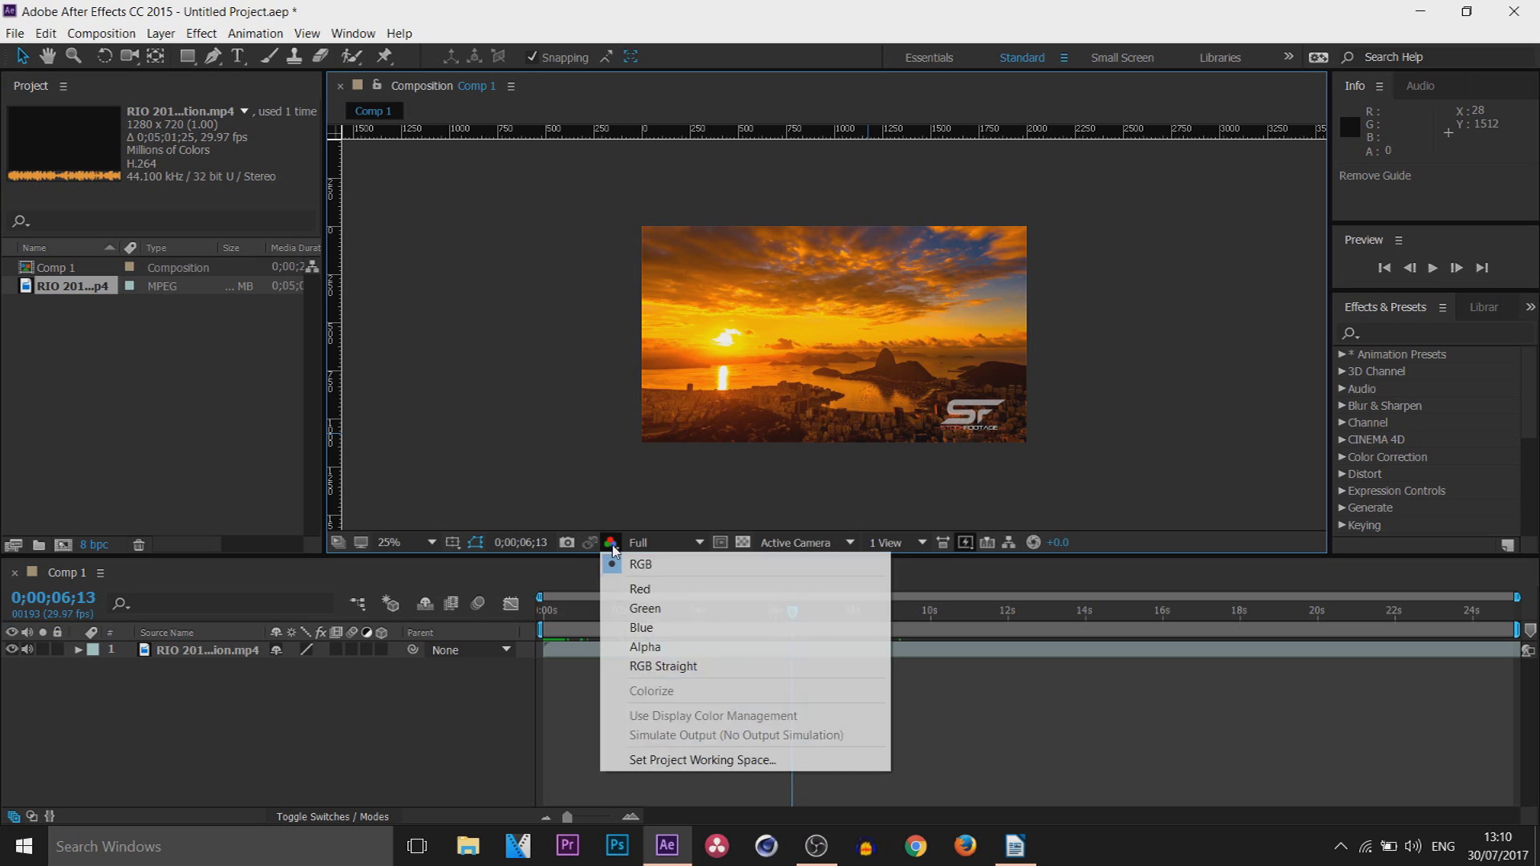
pyautogui.click(646, 589)
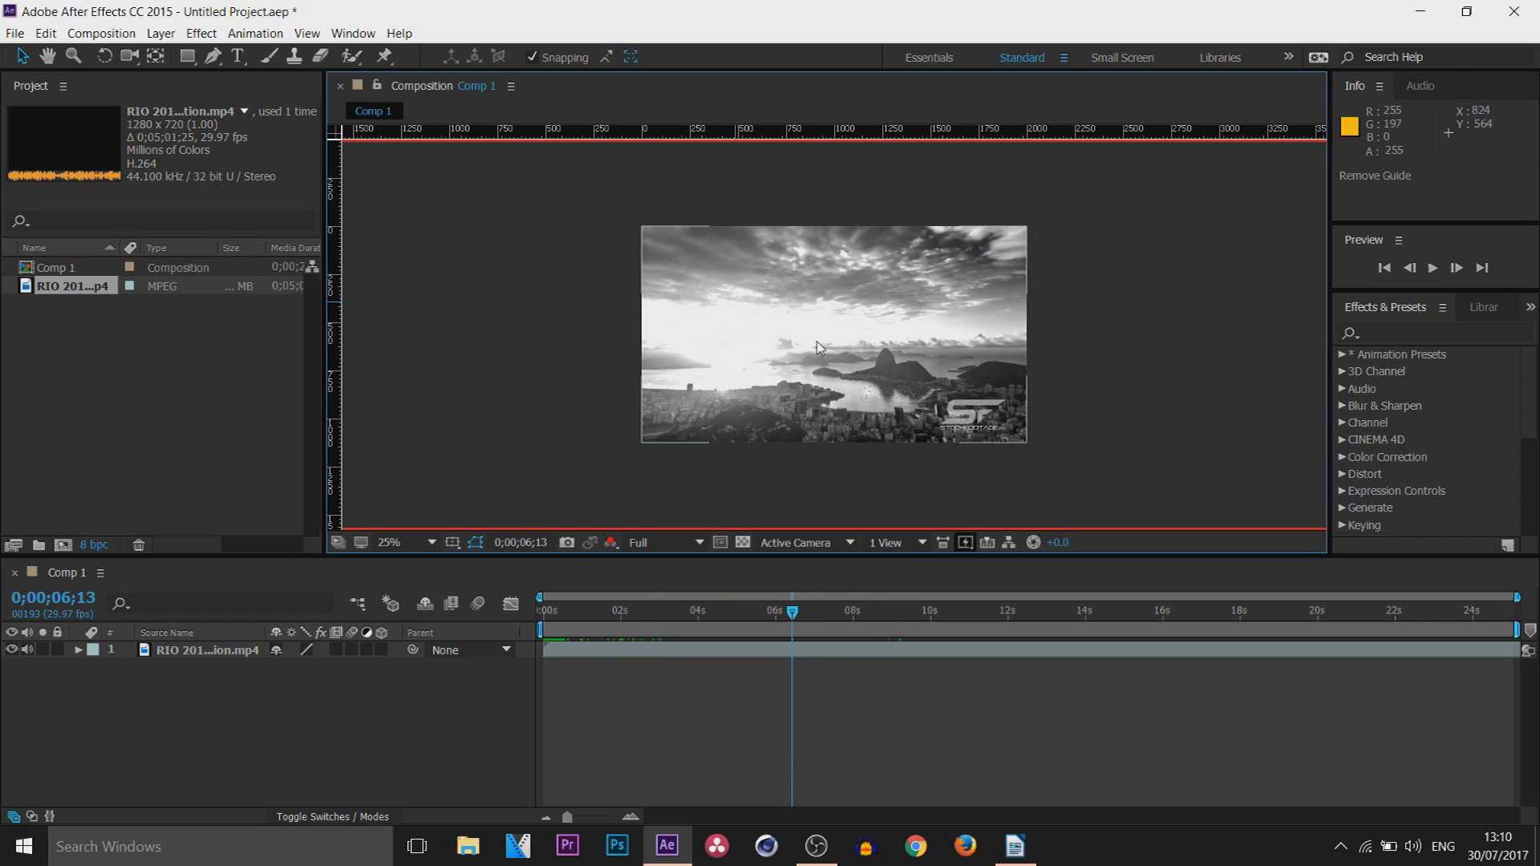
pyautogui.click(612, 544)
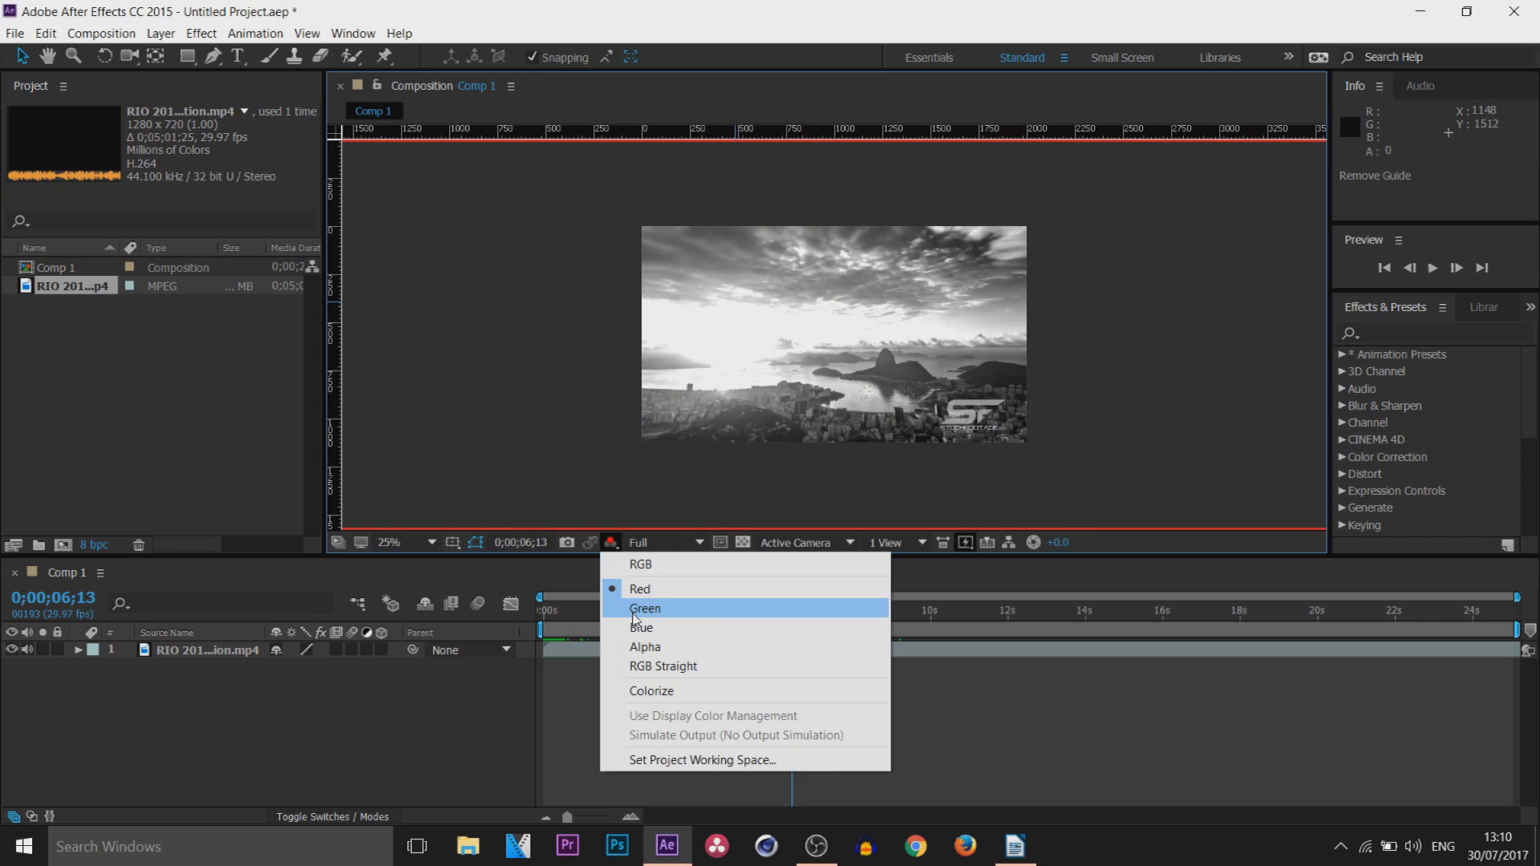
pyautogui.click(640, 608)
pyautogui.click(615, 542)
pyautogui.click(639, 627)
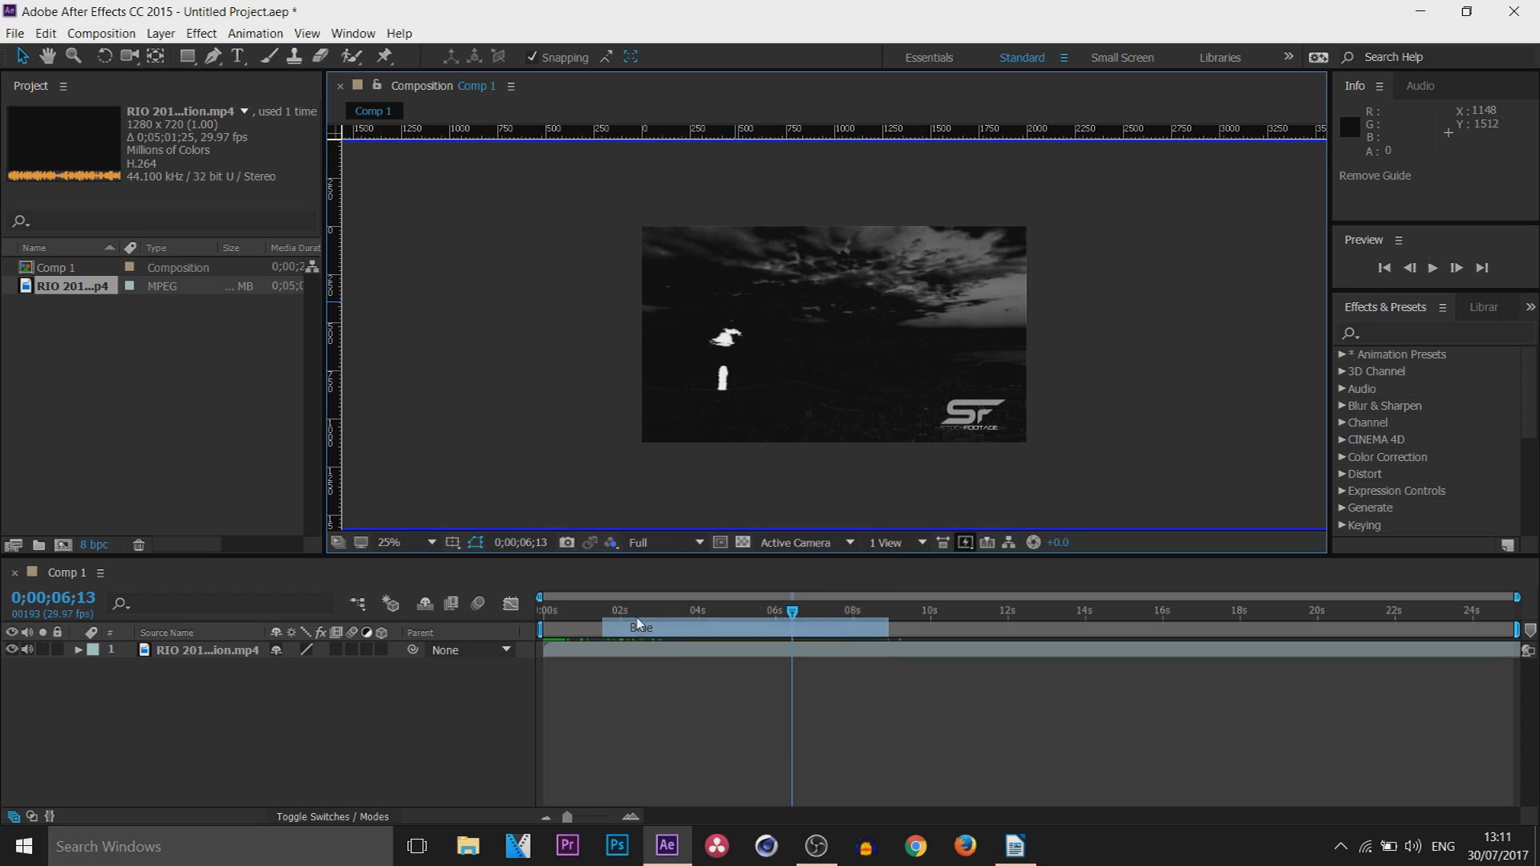
pyautogui.click(610, 544)
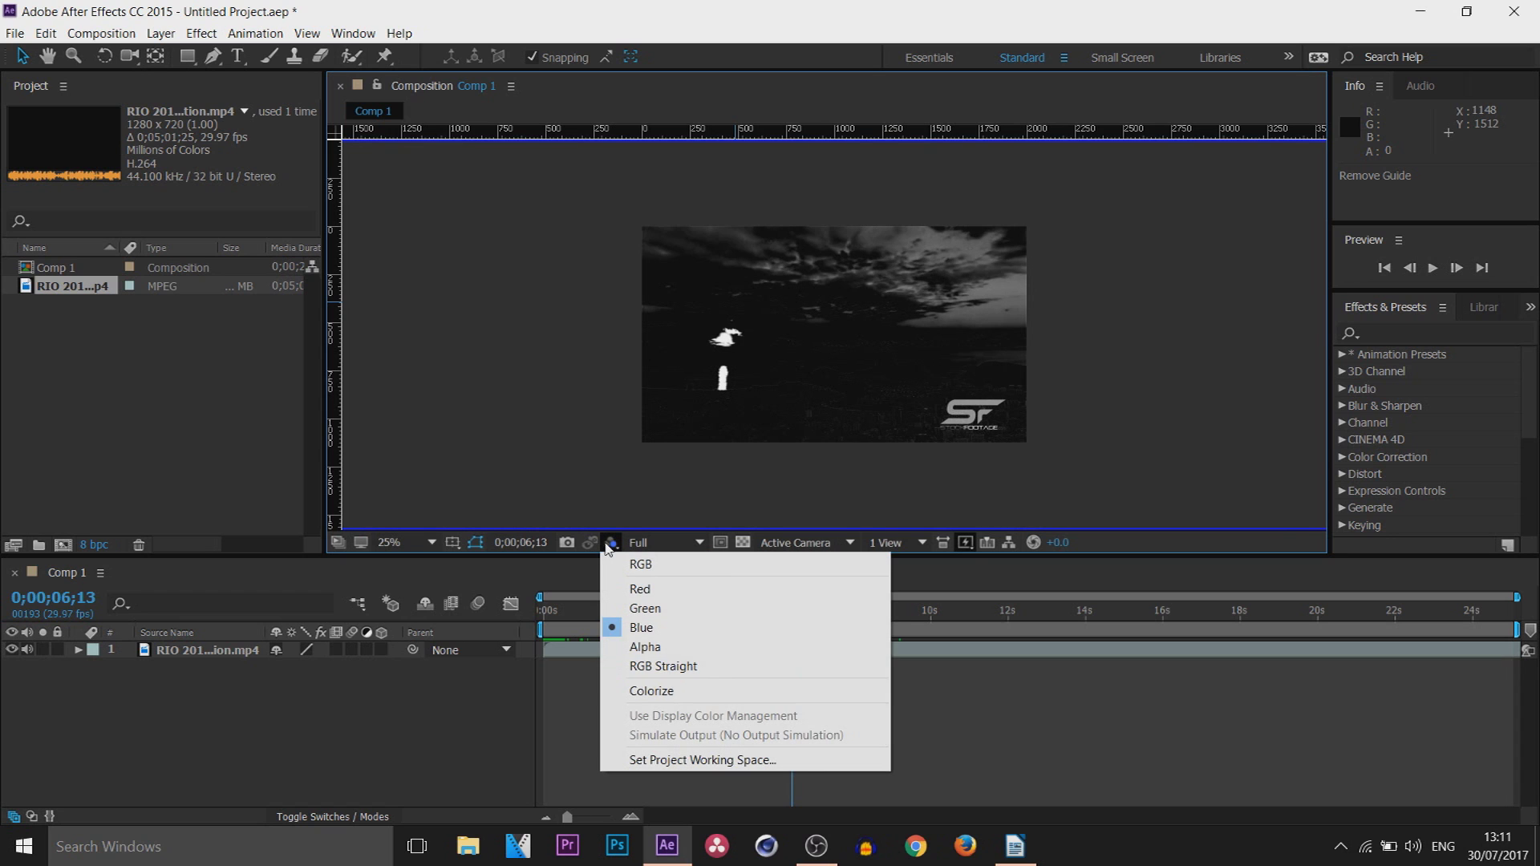
pyautogui.click(635, 646)
pyautogui.click(612, 544)
pyautogui.click(663, 666)
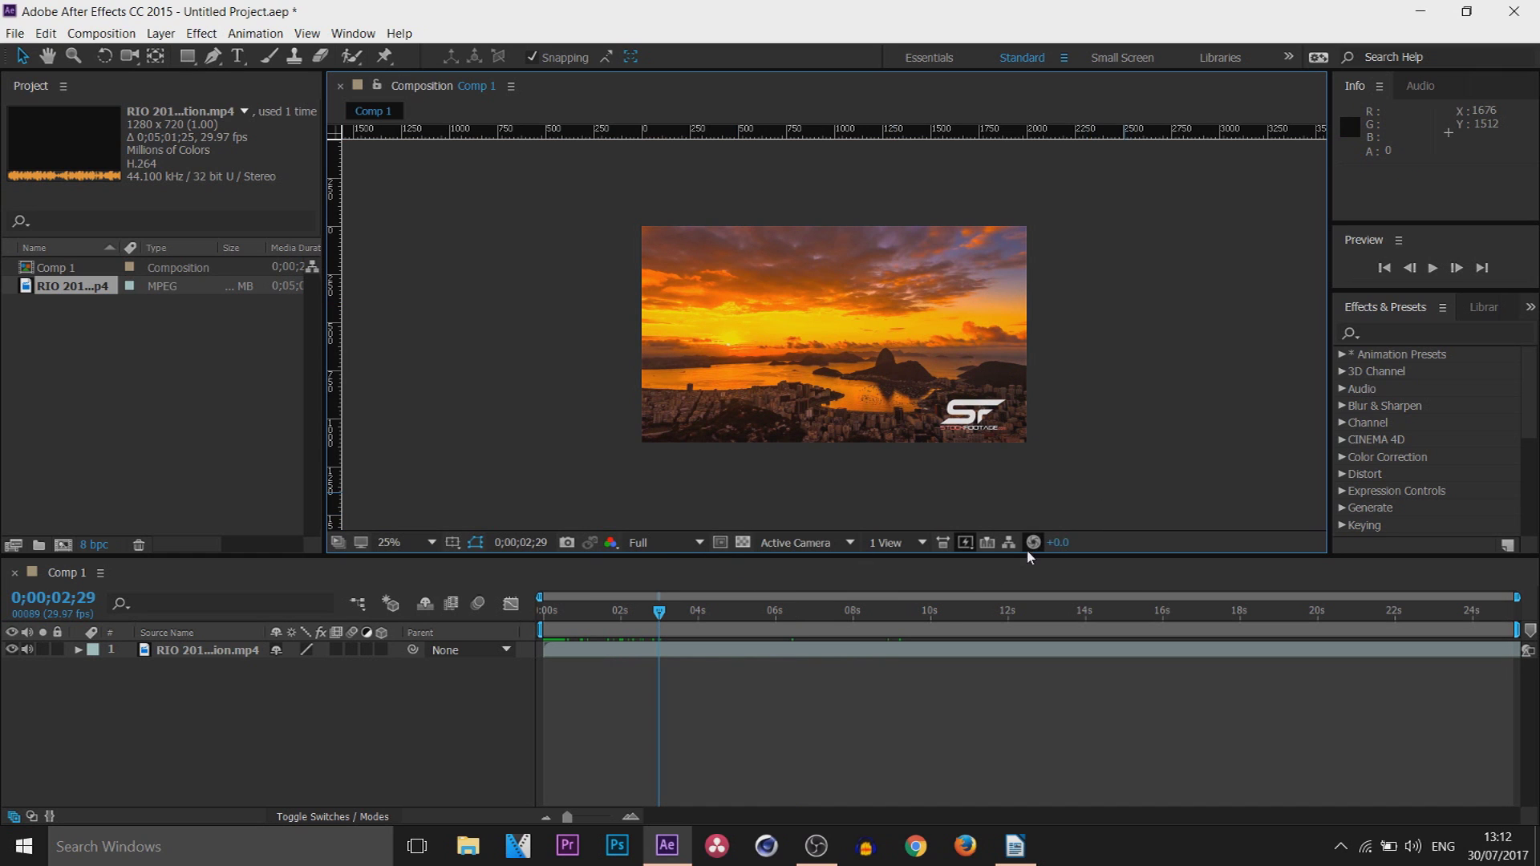
# - Try preview exposure values of 10 and 2 on the composition view, and set the exposure back to 0
pyautogui.click(1062, 545)
pyautogui.write('10')
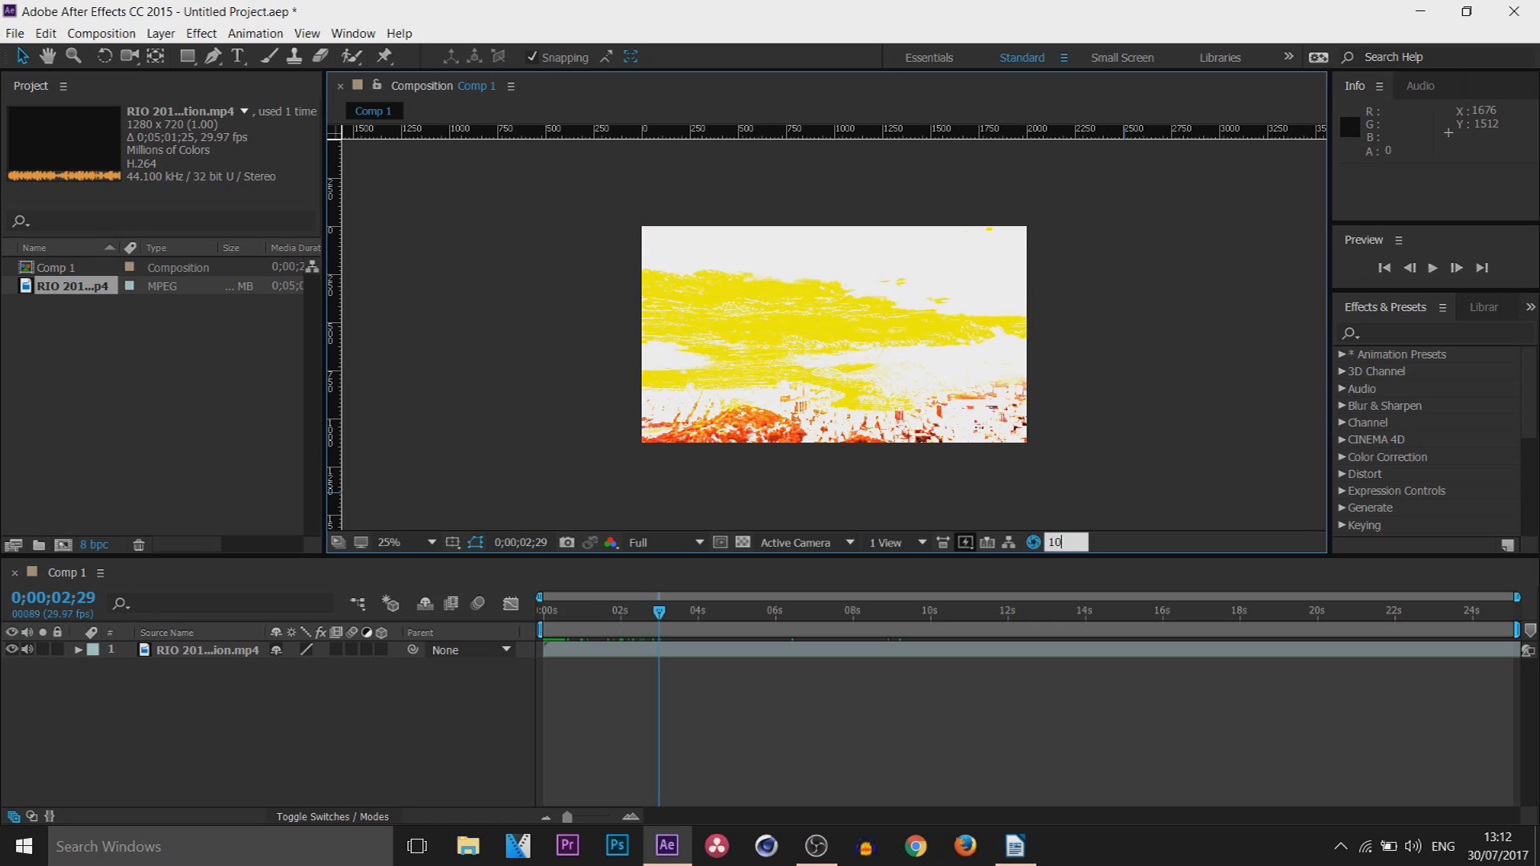
pyautogui.press('BackSpace')
pyautogui.press('BackSpace')
pyautogui.write('2')
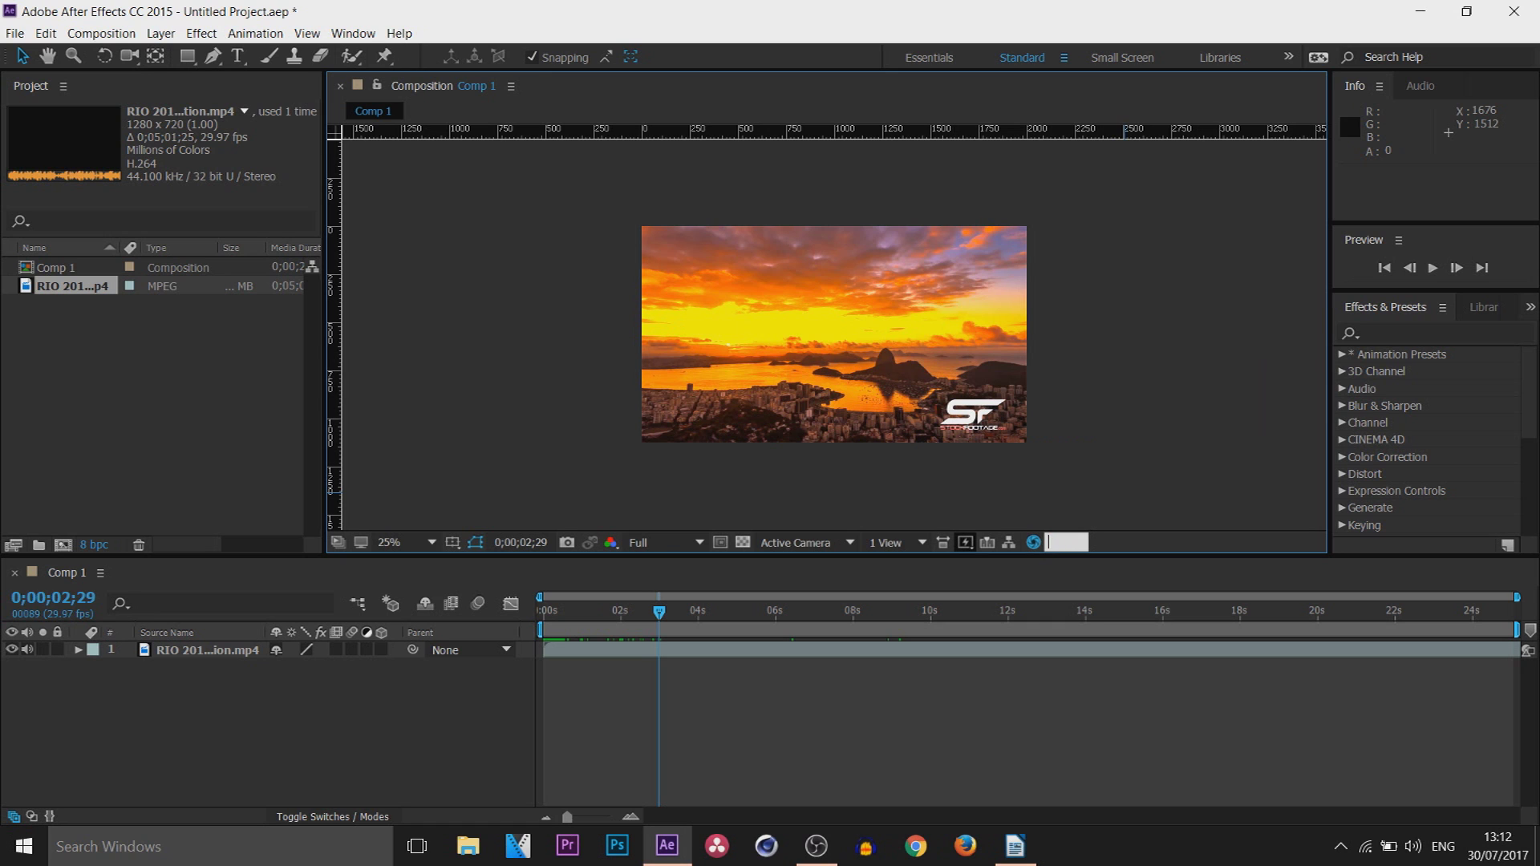
pyautogui.press('Return')
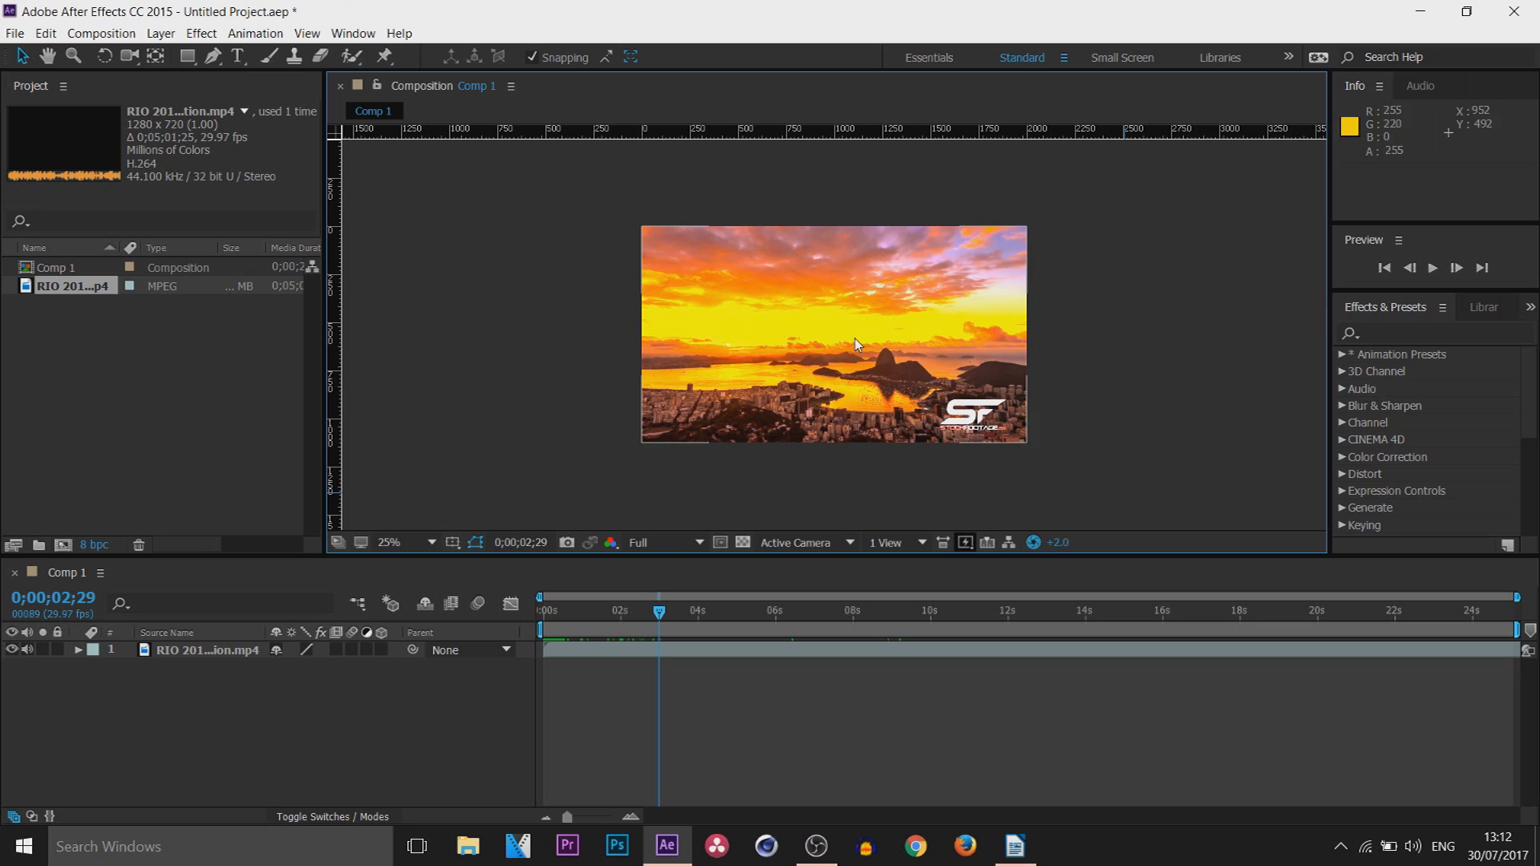
pyautogui.click(1058, 543)
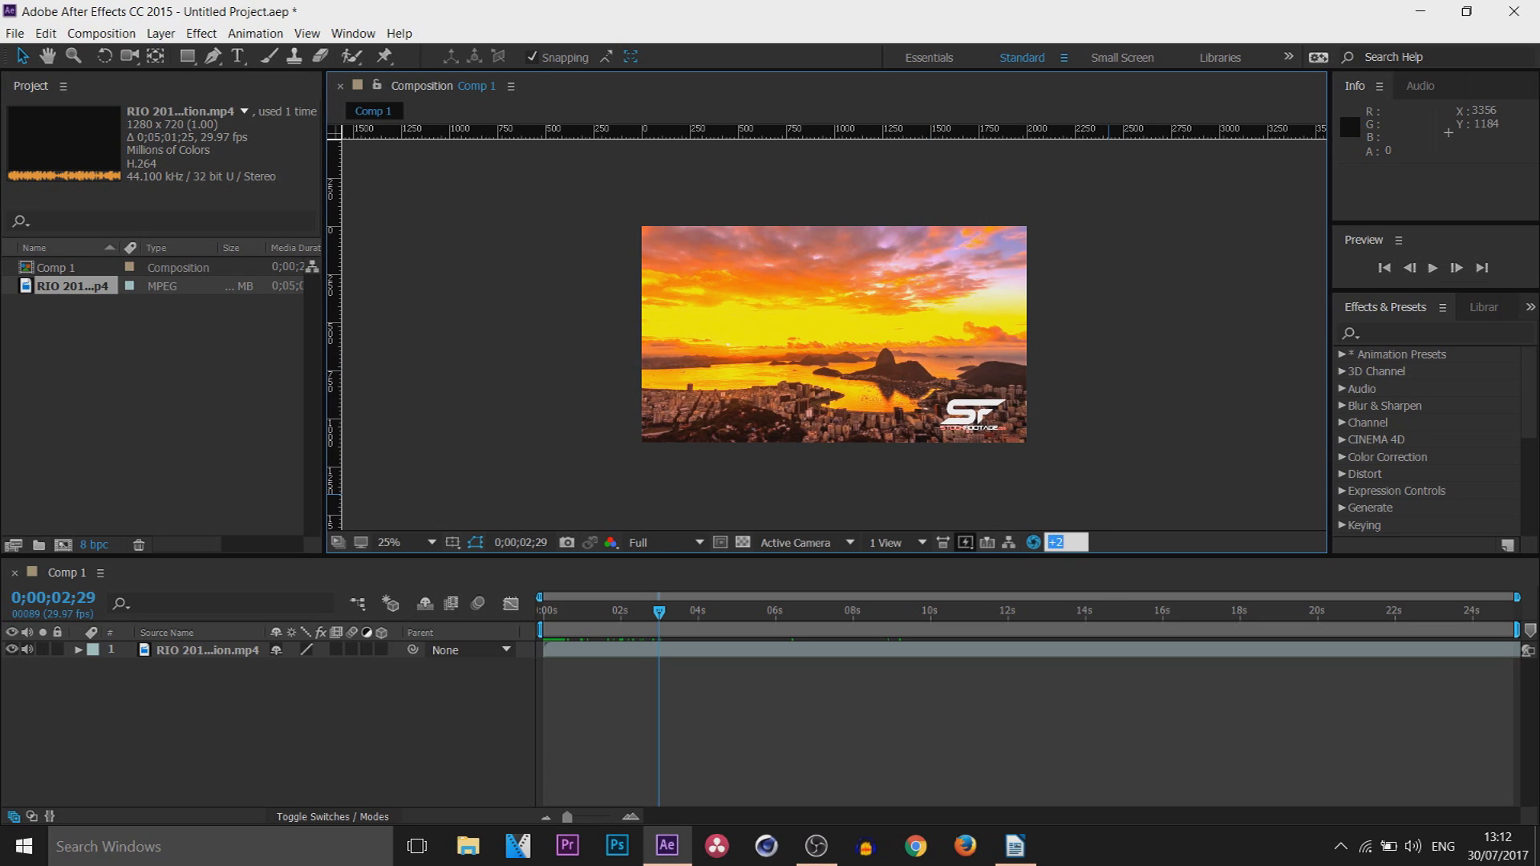
pyautogui.write('0')
pyautogui.press('Return')
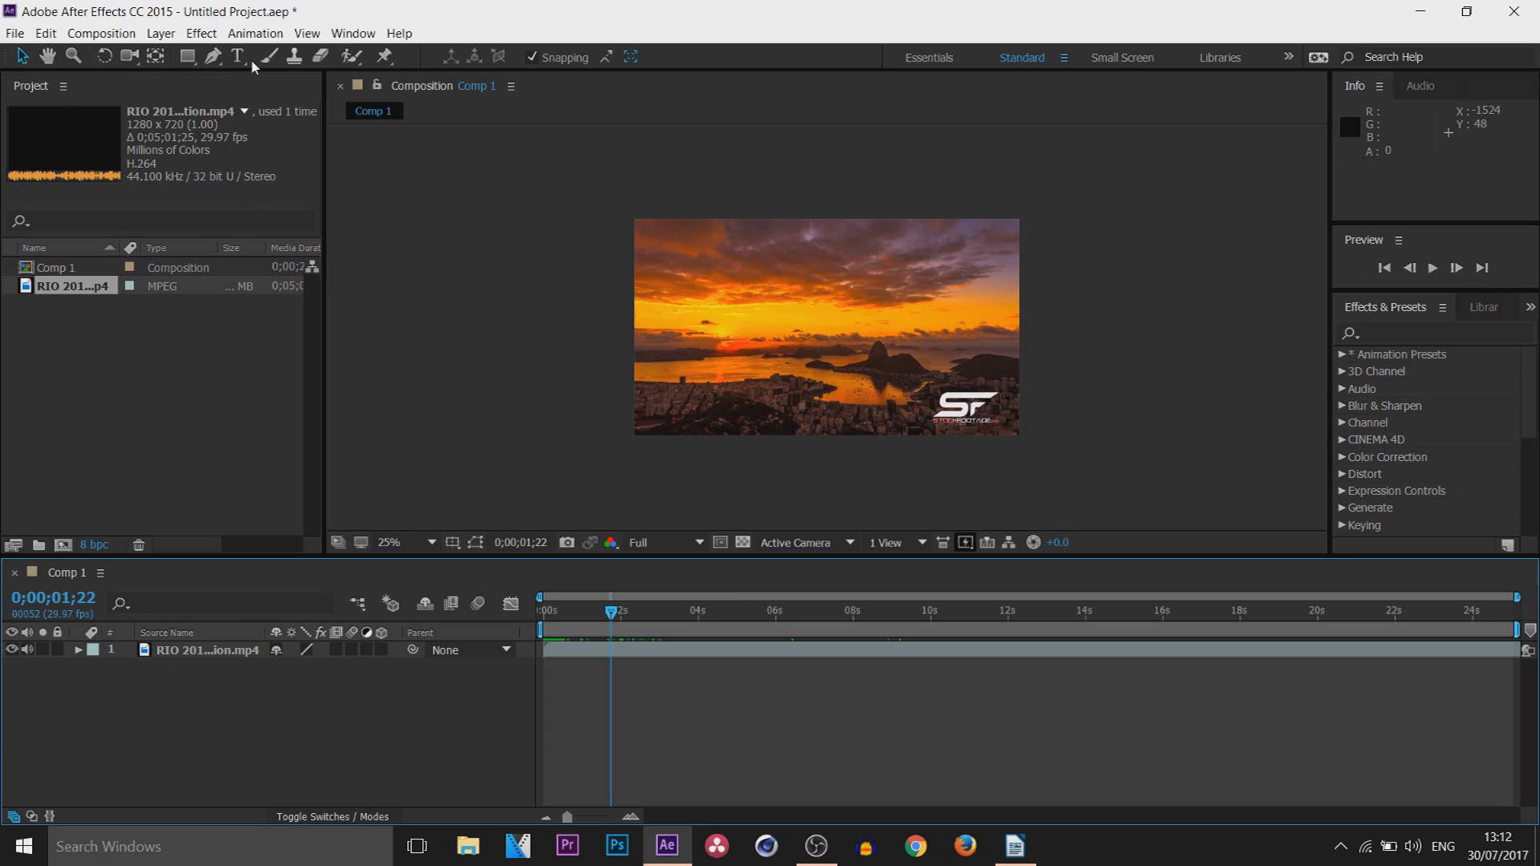
# - Pan around the magnified composition view with the Hand tool
pyautogui.click(48, 58)
pyautogui.scroll(7, 973, 377)
pyautogui.scroll(-2, 910, 380)
pyautogui.moveTo(894, 371); pyautogui.dragTo(784, 223)
pyautogui.scroll(-3, 747, 227)
pyautogui.press('v')
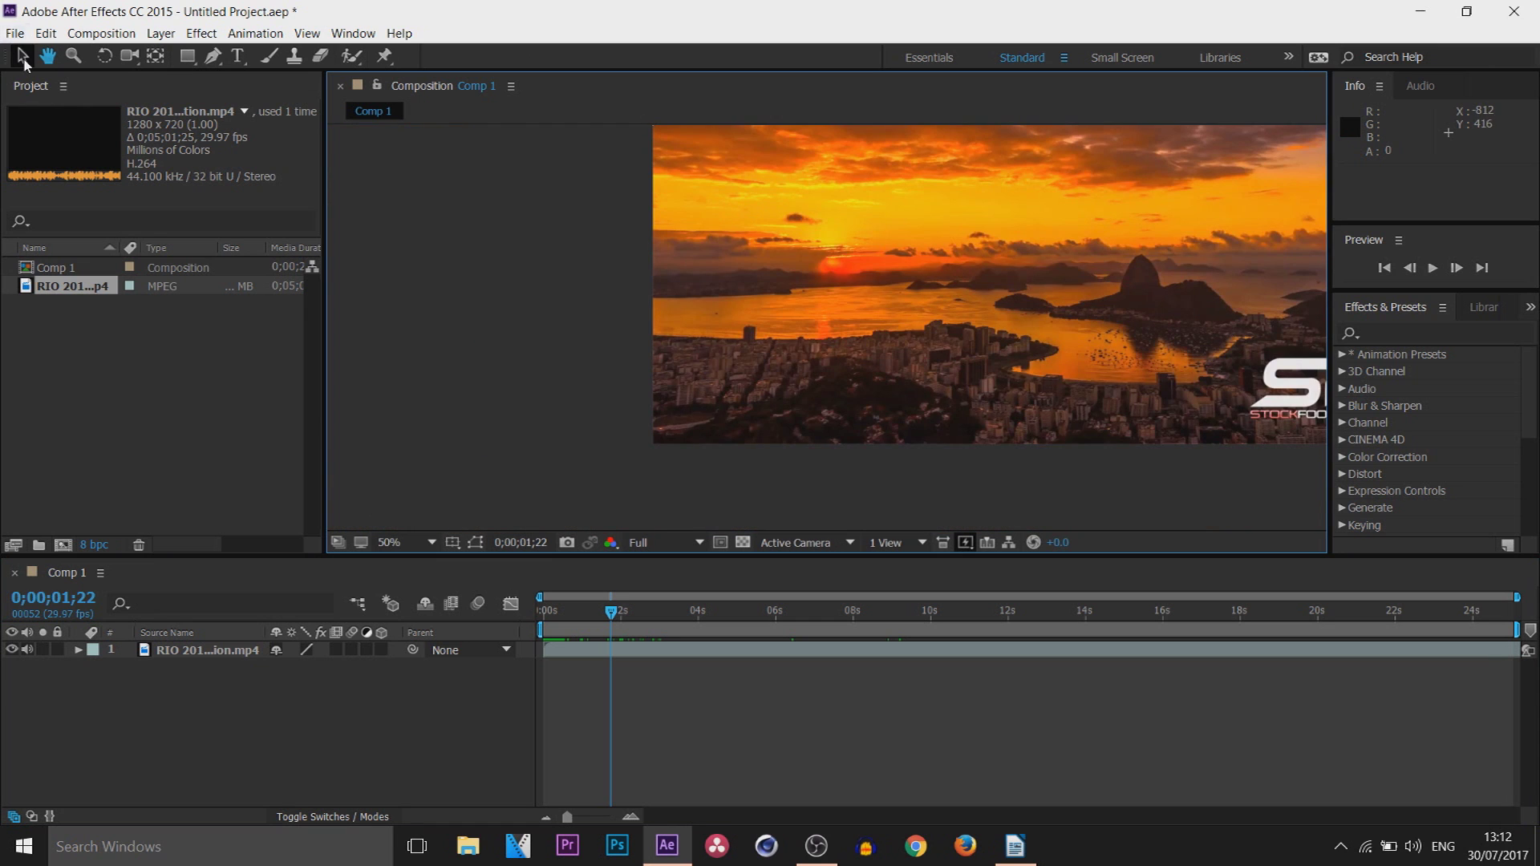
# - Move the footage layer within the frame with the Selection tool, and undo the last move
pyautogui.scroll(-1, 910, 254)
pyautogui.scroll(6, 910, 254)
pyautogui.moveTo(802, 325); pyautogui.dragTo(1258, 284)
pyautogui.moveTo(735, 346); pyautogui.dragTo(831, 316)
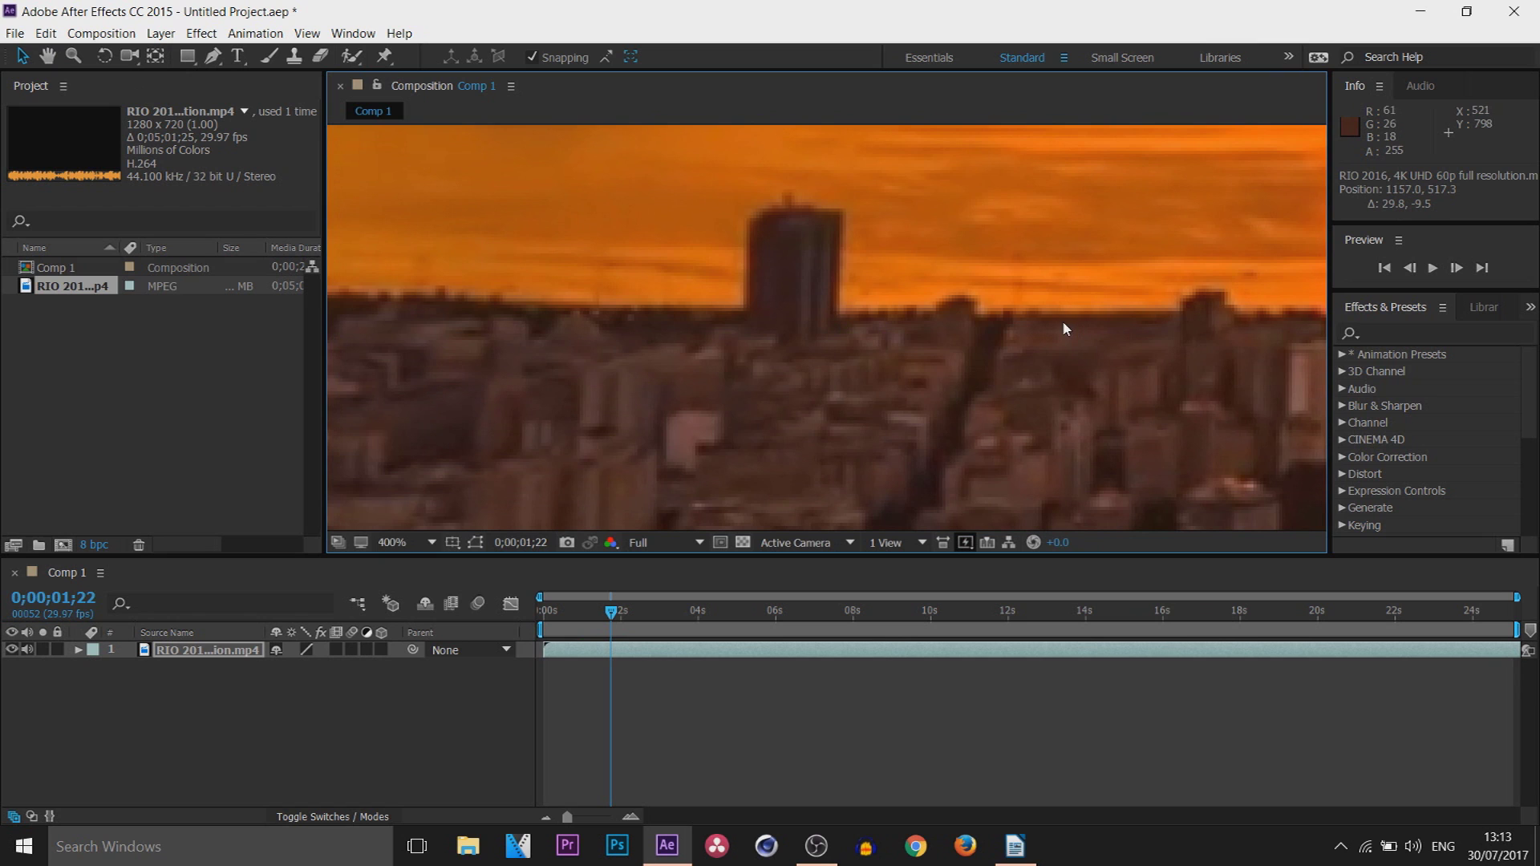
pyautogui.scroll(-6, 1062, 320)
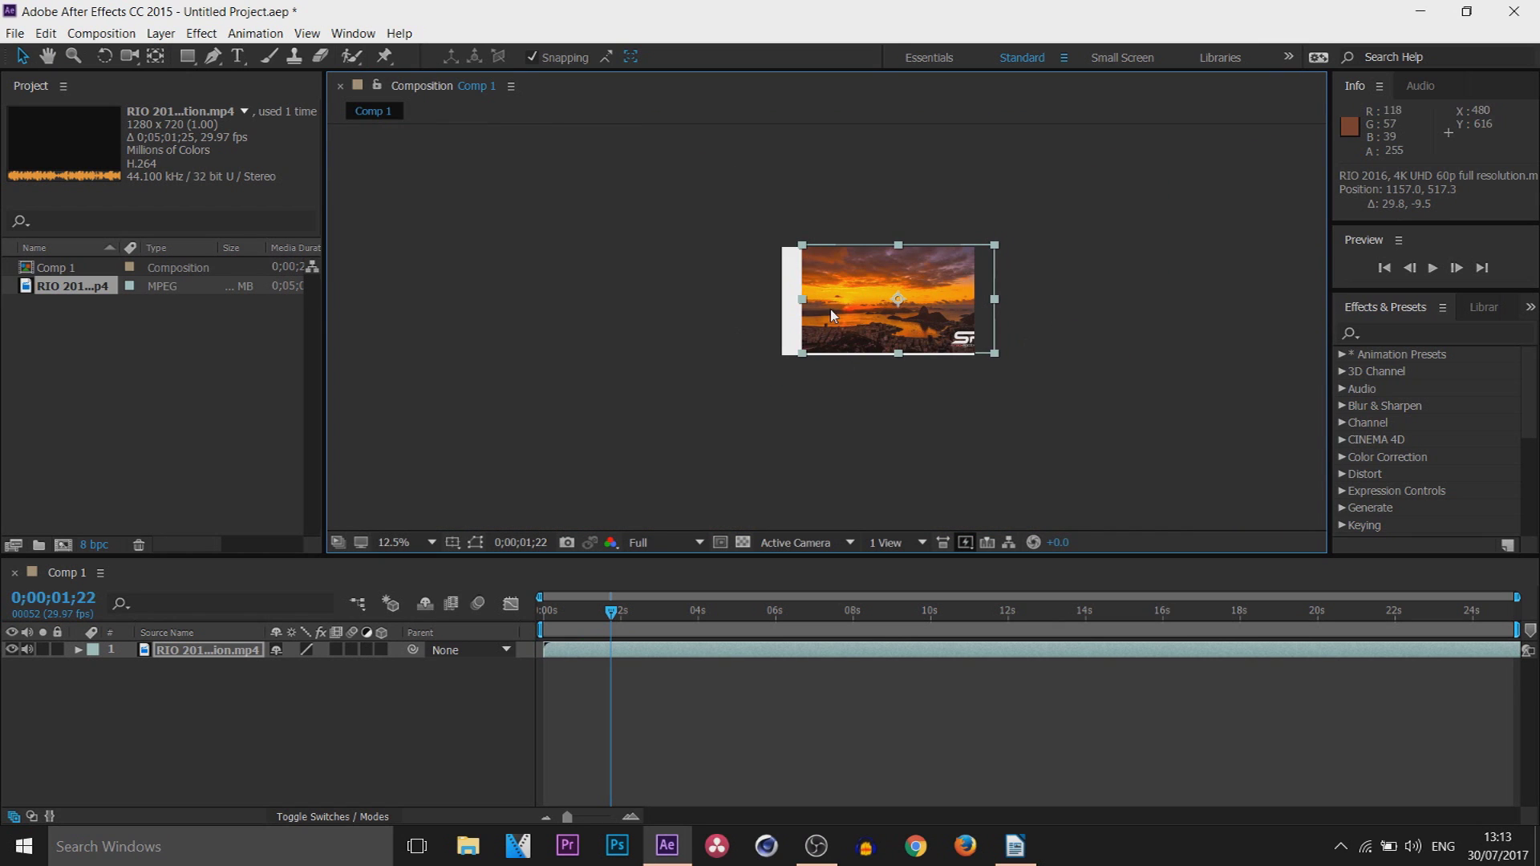
pyautogui.hotkey('ctrl', 'z')
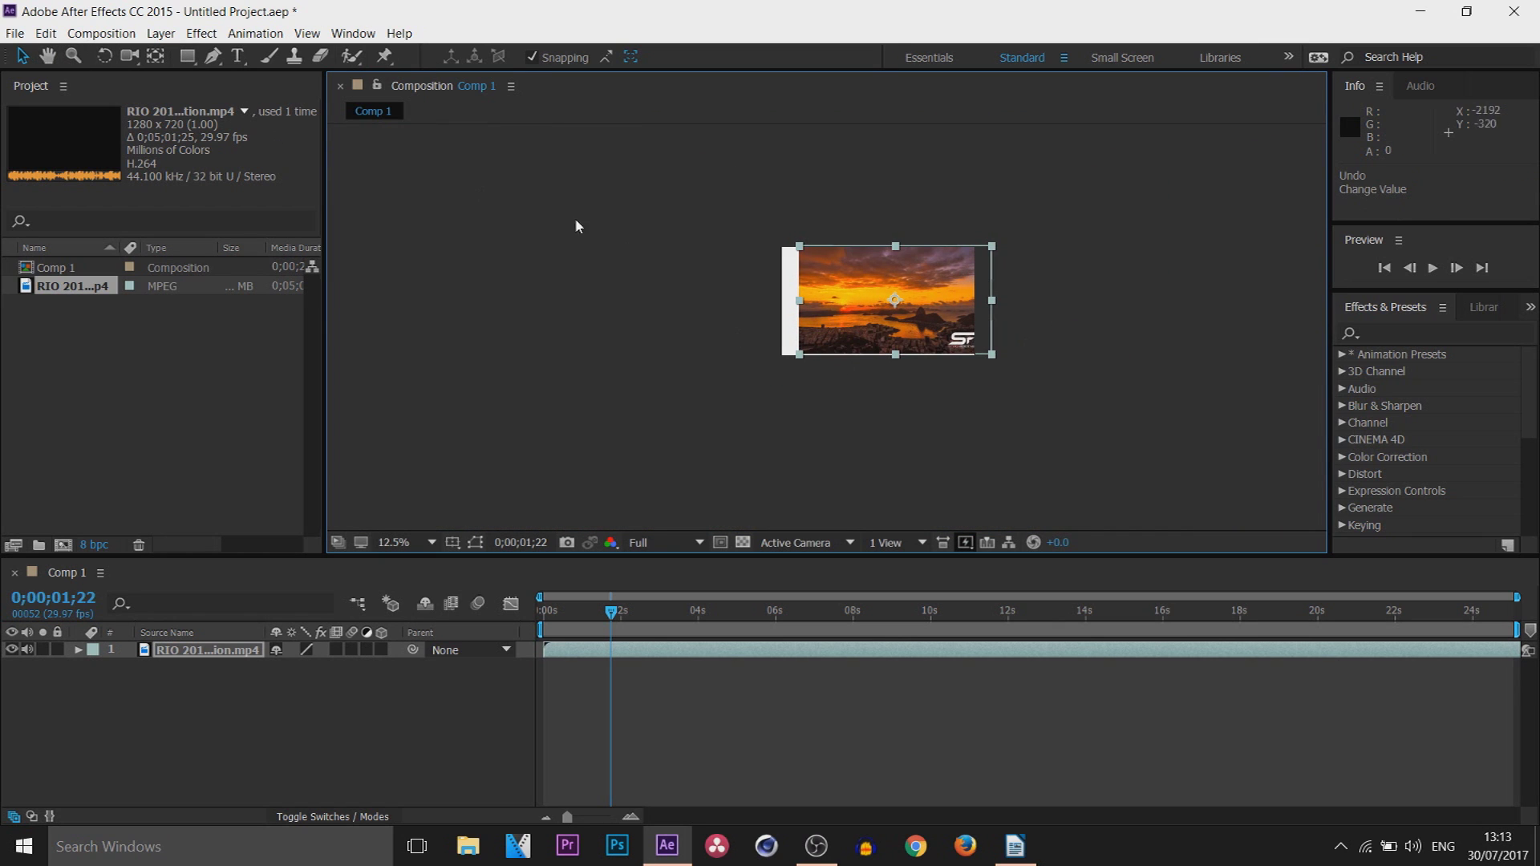
# - Pan across the enlarged cityscape with the Hand tool, and return the composition view to 25% magnification
pyautogui.scroll(8, 869, 315)
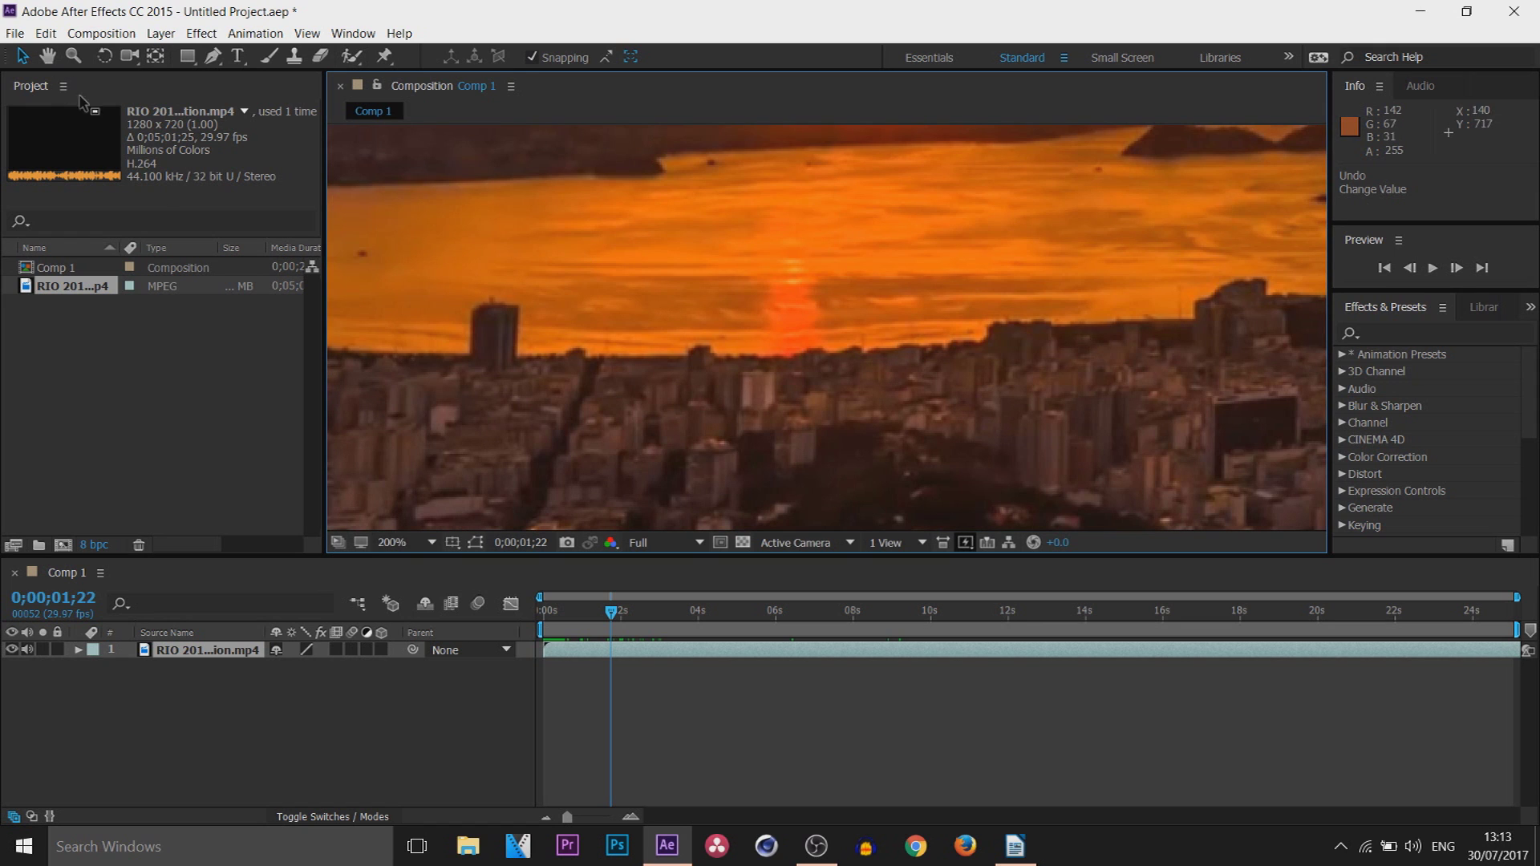
pyautogui.press('h')
pyautogui.moveTo(858, 333); pyautogui.dragTo(1033, 313)
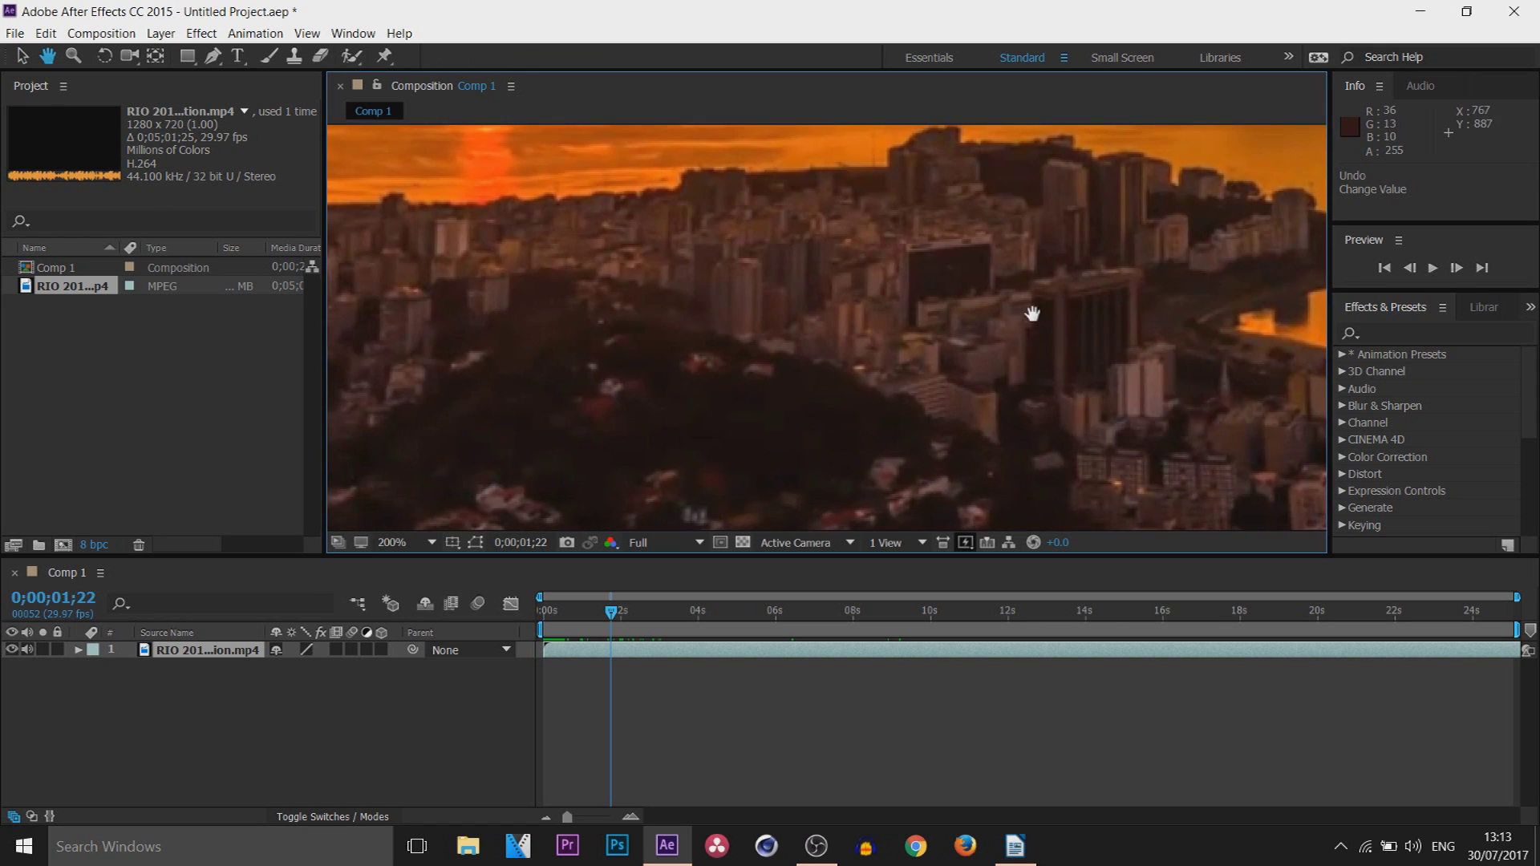
pyautogui.scroll(-9, 797, 334)
pyautogui.scroll(9, 801, 334)
pyautogui.scroll(-4, 801, 337)
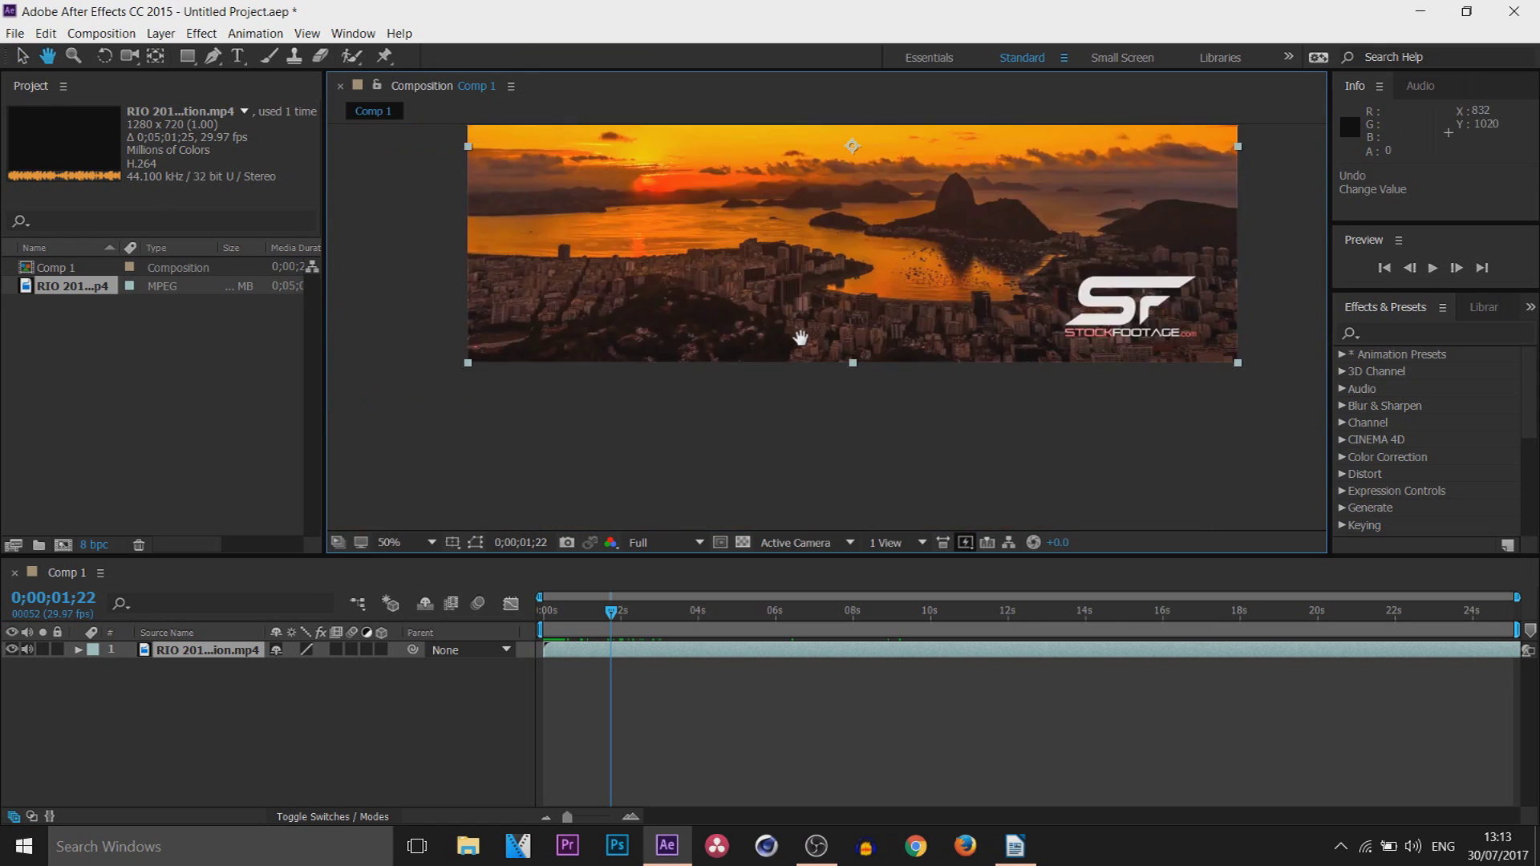
pyautogui.scroll(-2, 800, 337)
# - Magnify the composition view to 50% with the Zoom tool, reactivate the Selection tool and reduce the view to 25%
pyautogui.click(73, 58)
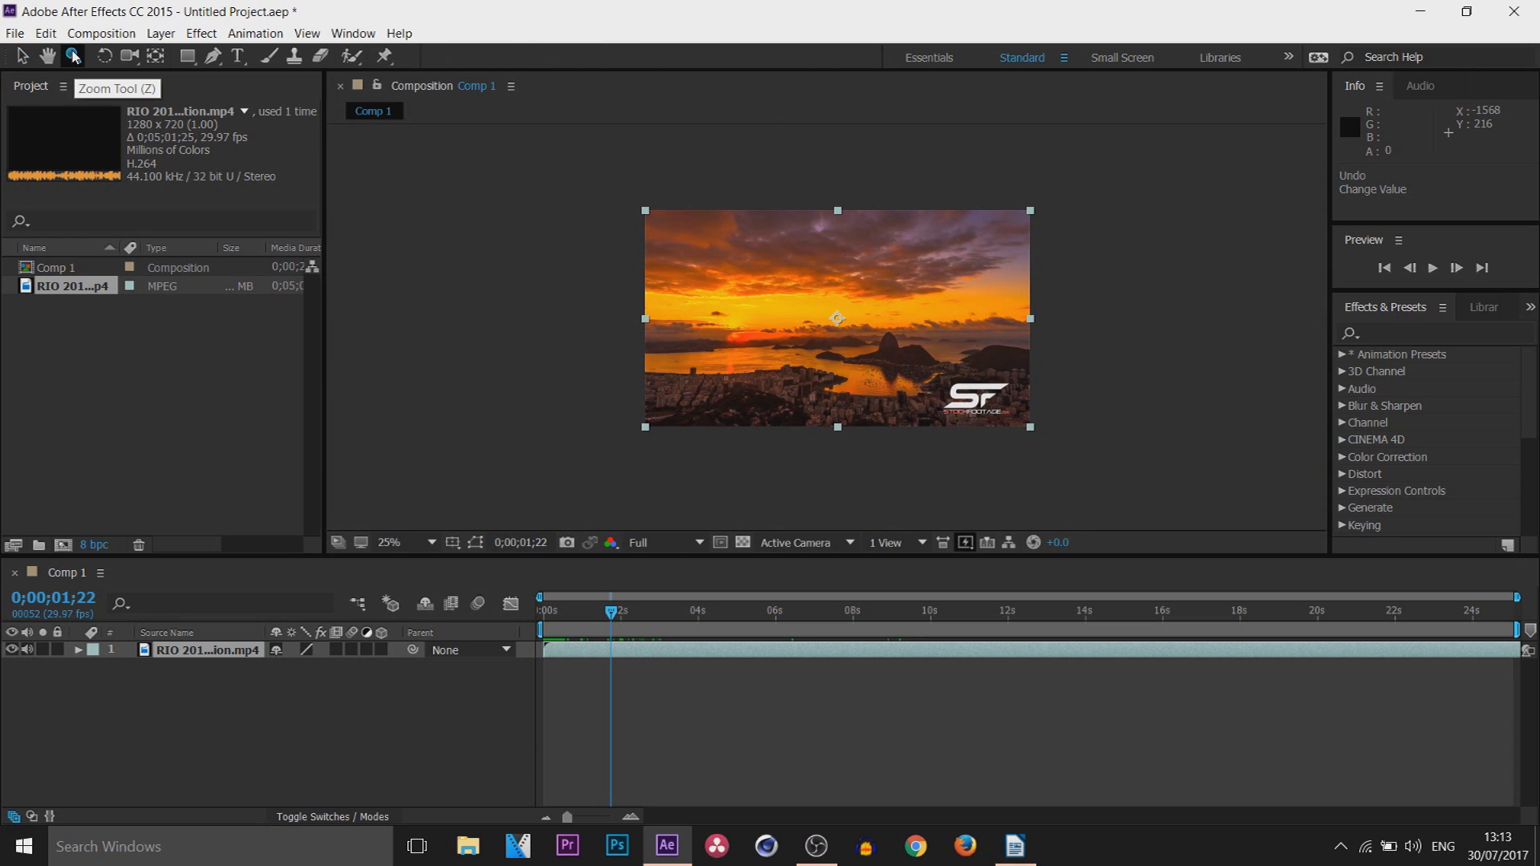
pyautogui.click(820, 321)
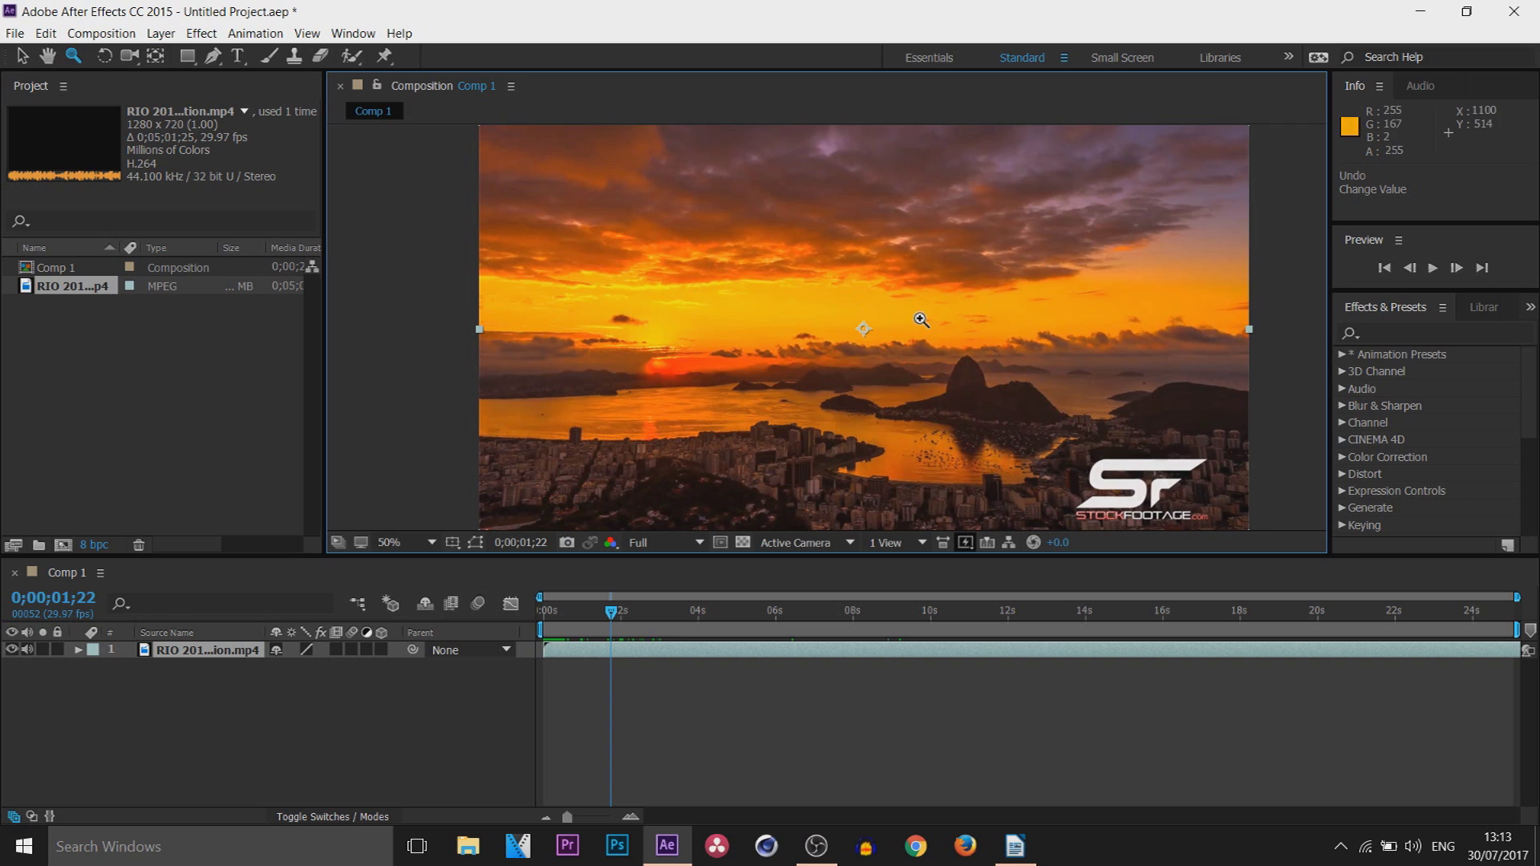
pyautogui.click(22, 58)
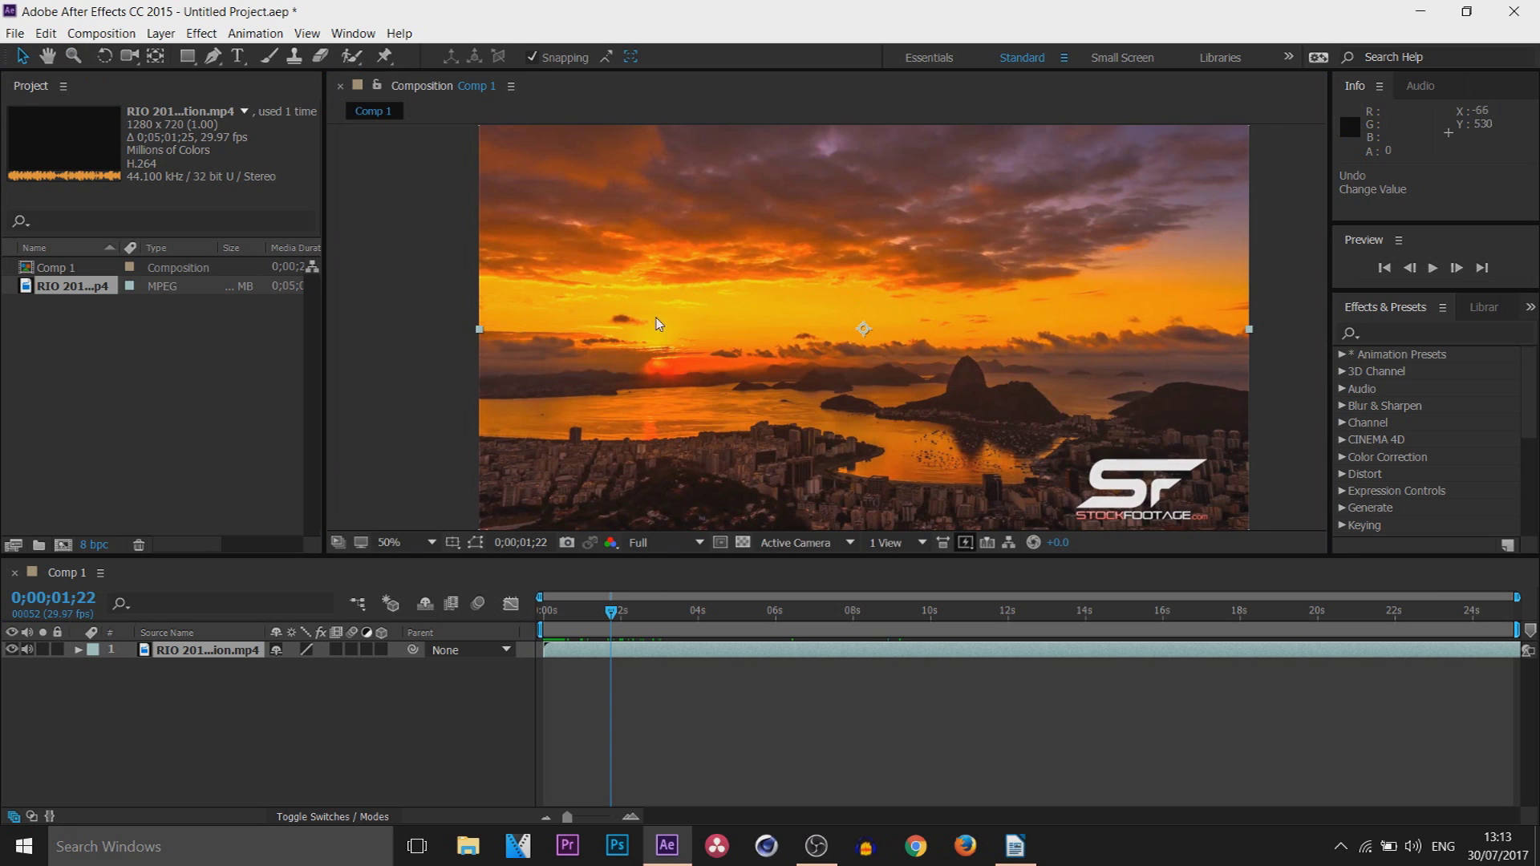
pyautogui.press(',')
pyautogui.press(',')
# - Rotate the footage layer slightly clockwise freehand with the Rotation tool, and set its rotation to 90 degrees
pyautogui.click(105, 58)
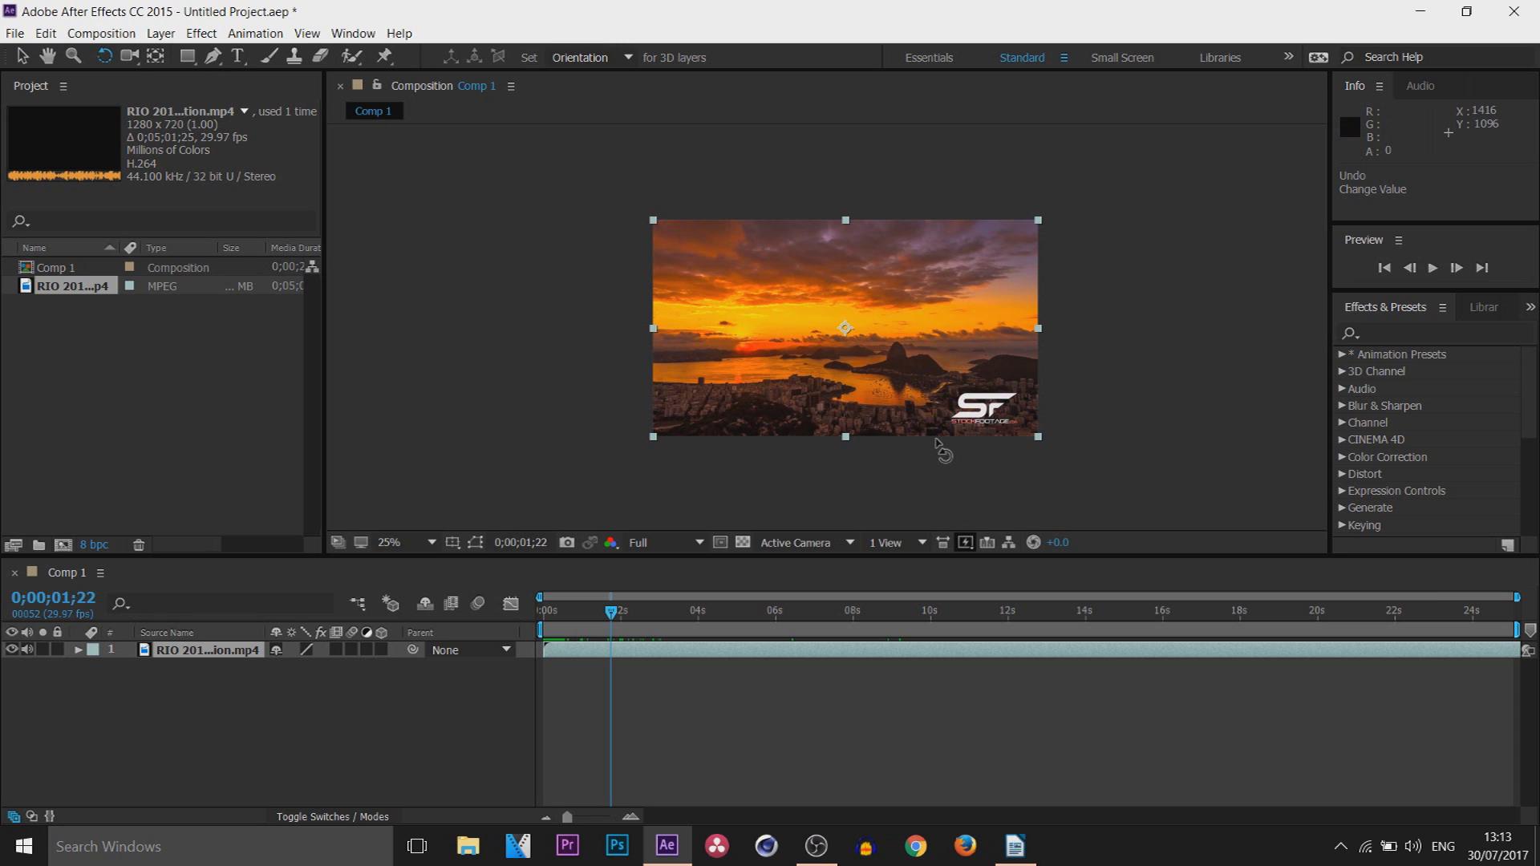
pyautogui.moveTo(890, 357); pyautogui.dragTo(889, 325)
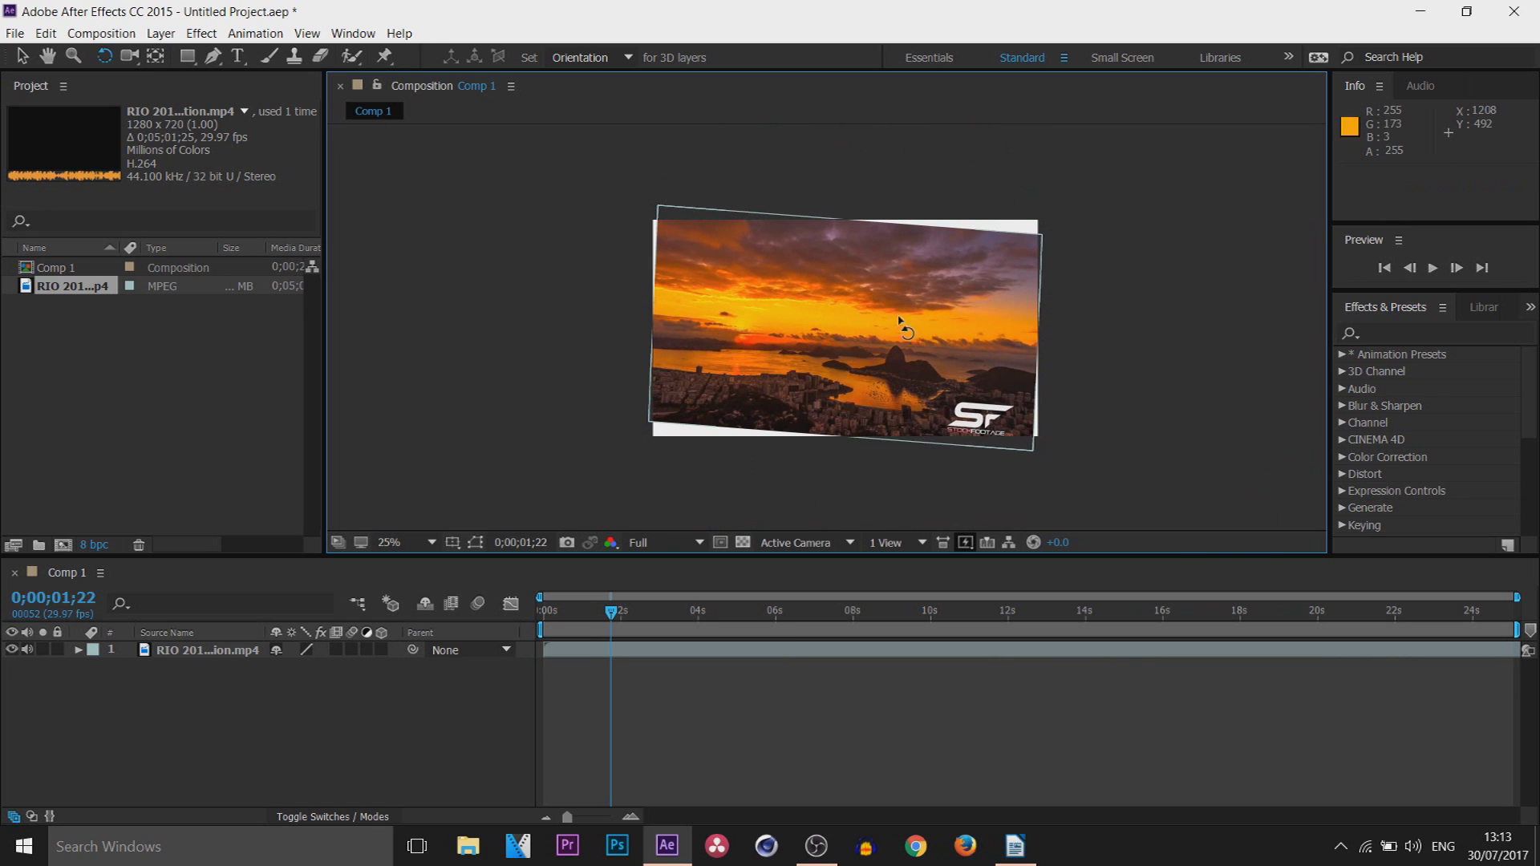
pyautogui.rightClick(907, 312)
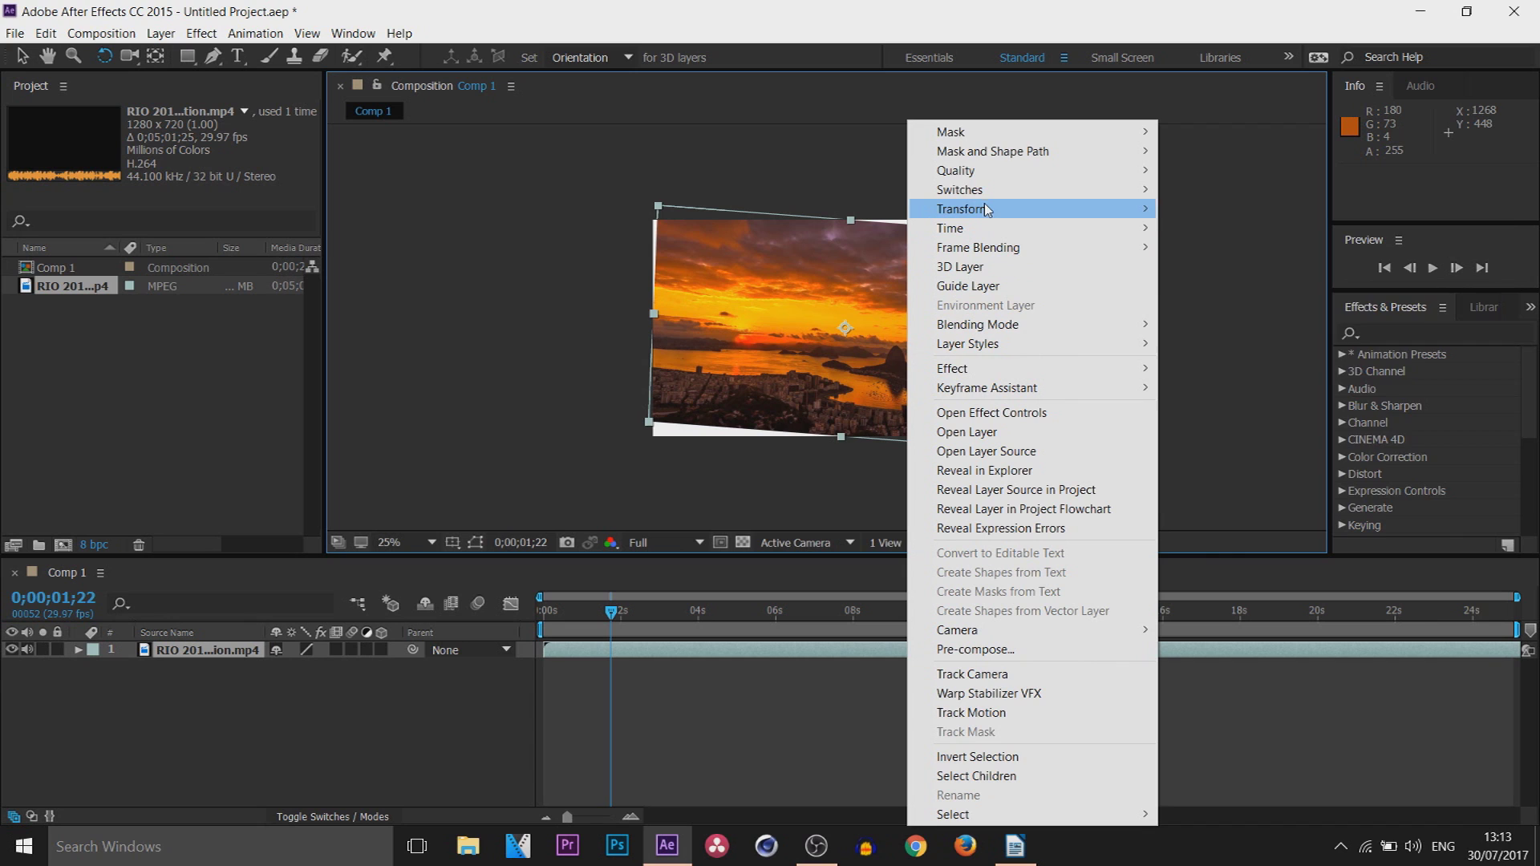
pyautogui.moveTo(1035, 208)
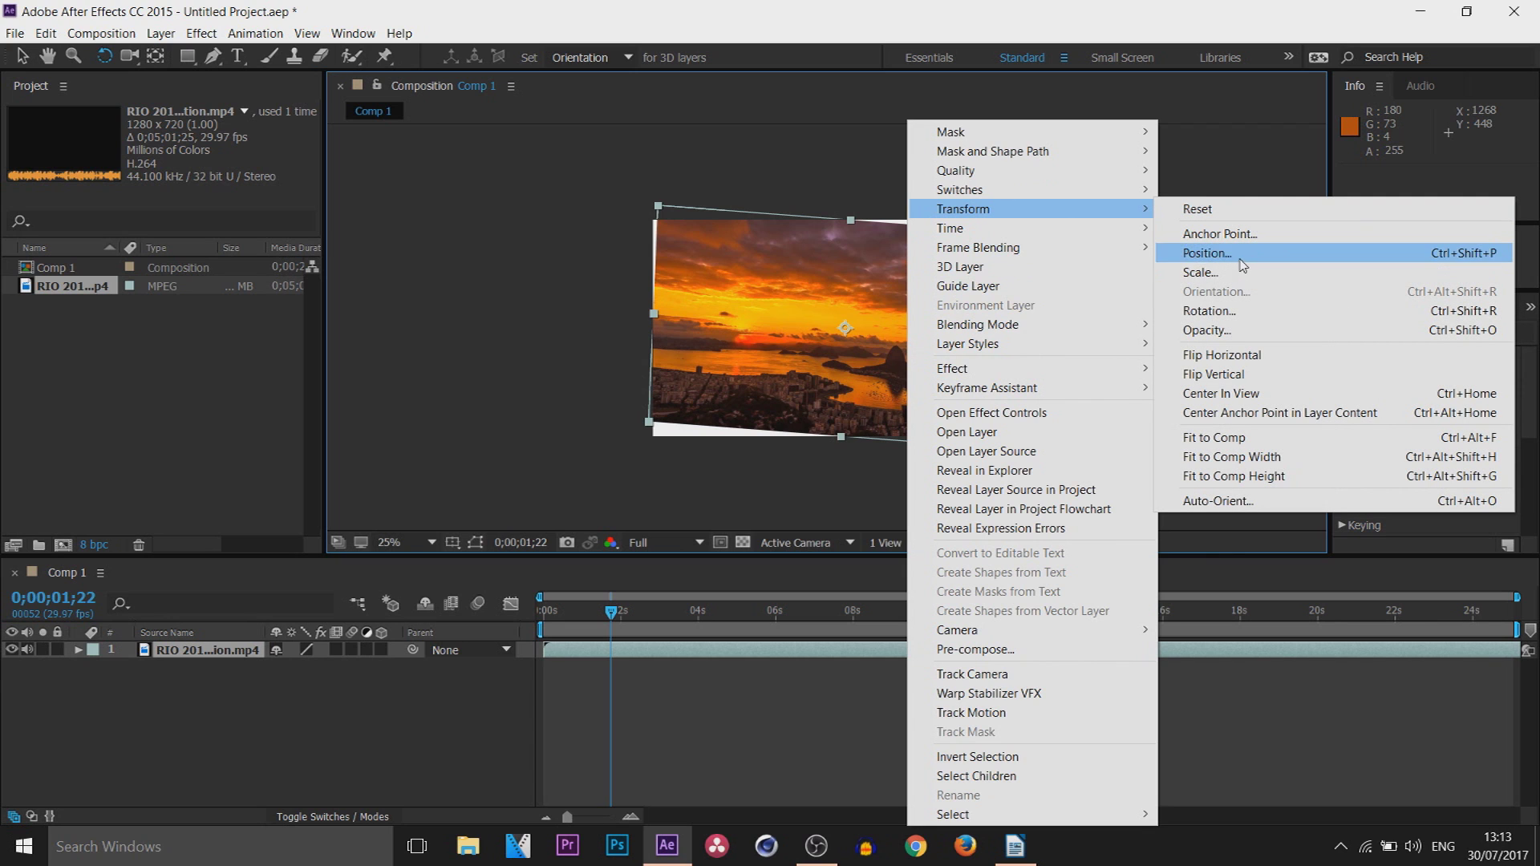
pyautogui.click(1235, 311)
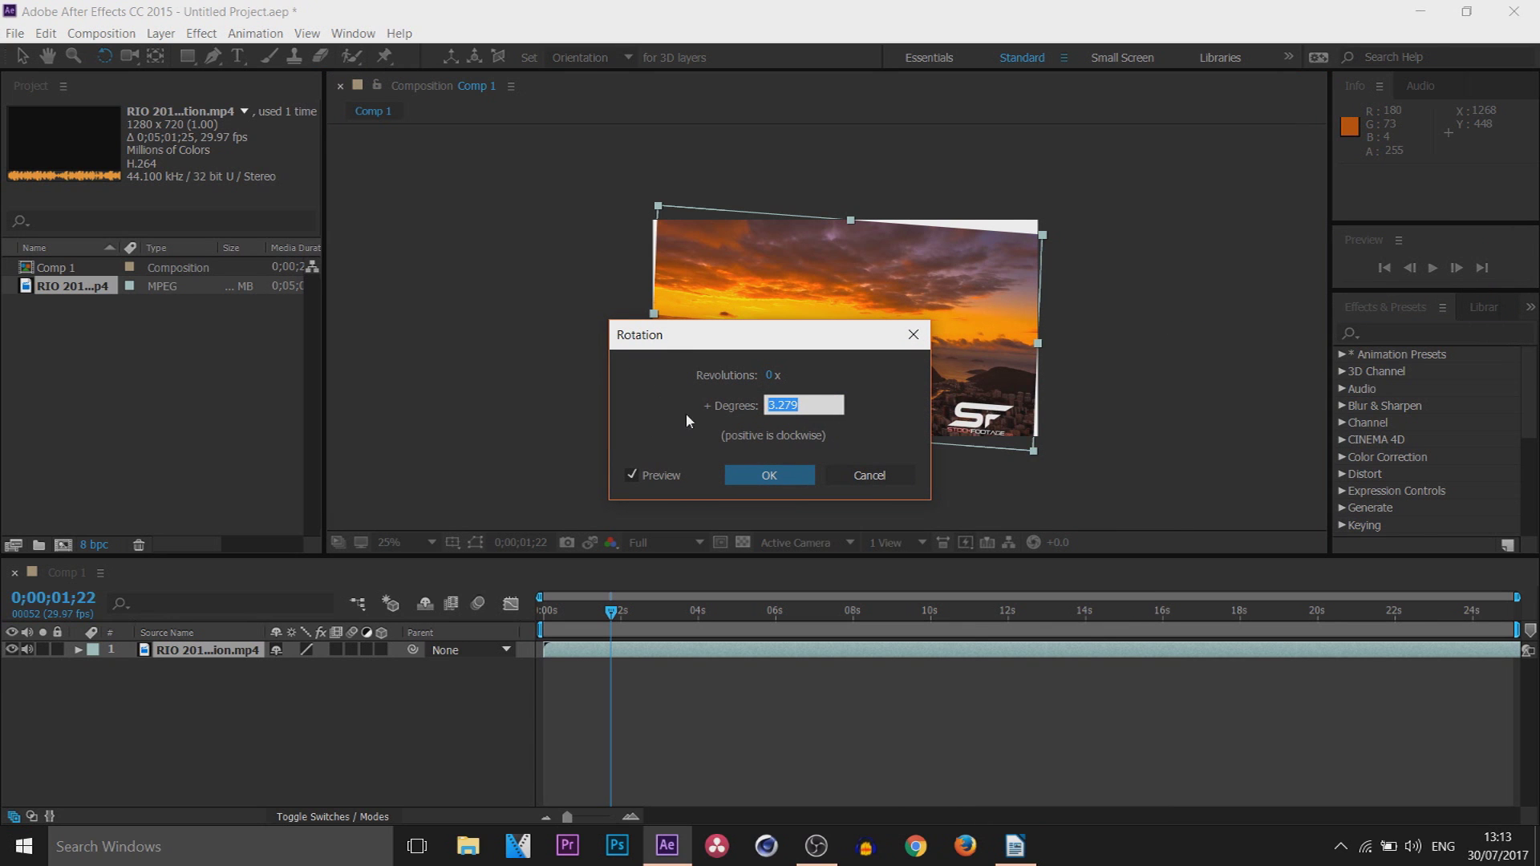
pyautogui.write('90')
pyautogui.press('Return')
# - Reset the footage layer's transform
pyautogui.rightClick(872, 462)
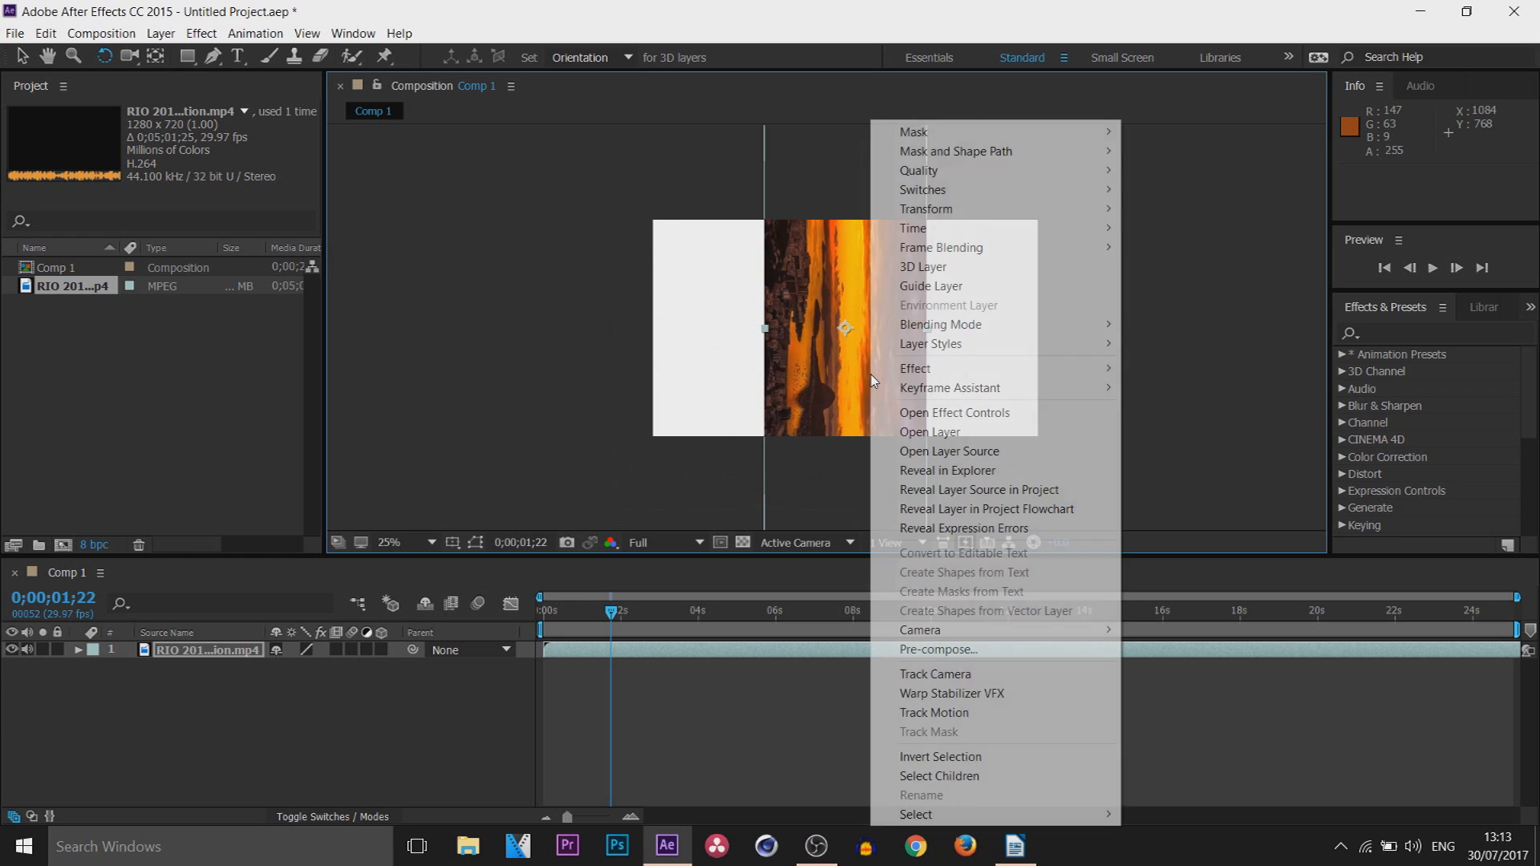
pyautogui.moveTo(995, 208)
pyautogui.click(1288, 207)
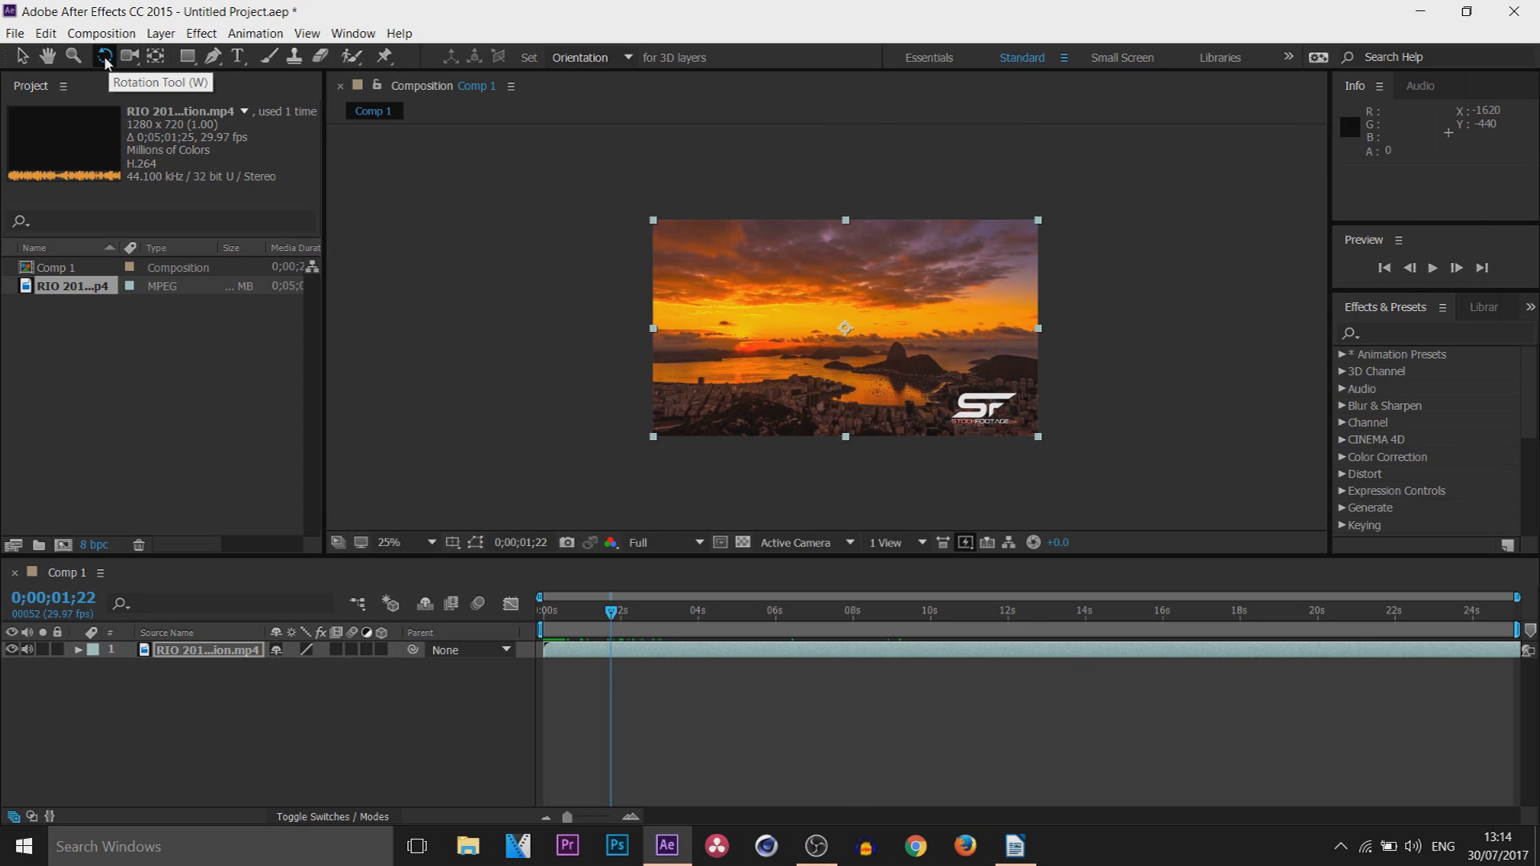
# - Shift the footage layer's anchor point slightly away from the centre with the Pan Behind tool, and undo the shift
pyautogui.click(153, 58)
pyautogui.moveTo(845, 329)
pyautogui.mouseDown()
pyautogui.moveTo(774, 345)
pyautogui.moveTo(750, 377)
pyautogui.moveTo(882, 330)
pyautogui.moveTo(821, 343)
pyautogui.mouseUp()
pyautogui.hotkey('ctrl', 'z')
# - Expand the footage layer's properties and draw a closed four-point mask near the frame's middle with the Pen tool
pyautogui.click(78, 650)
pyautogui.moveTo(190, 56); pyautogui.dragTo(281, 55)
pyautogui.click(214, 55)
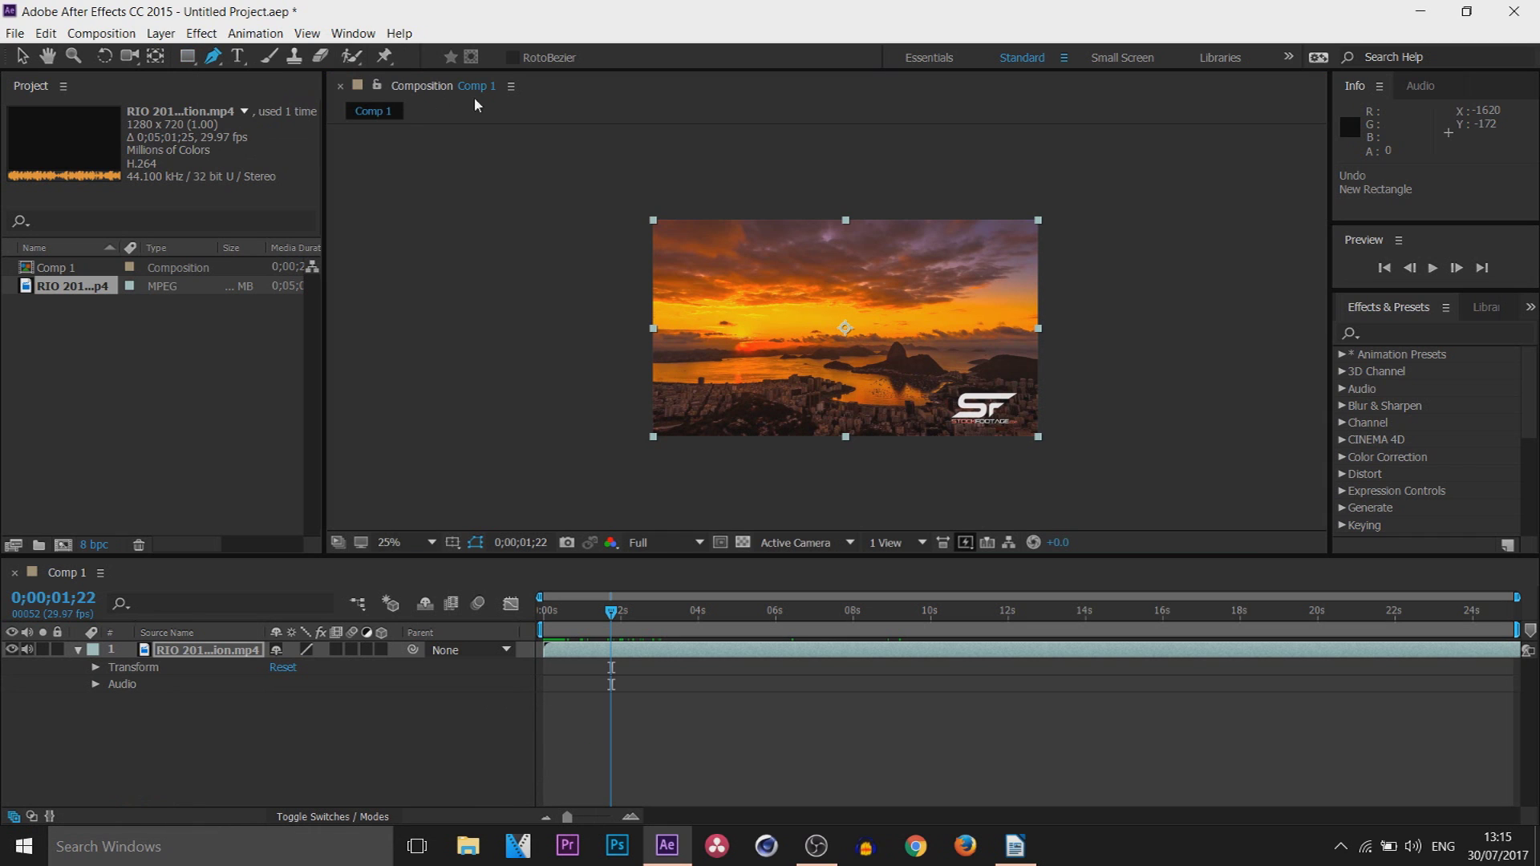
pyautogui.click(753, 302)
pyautogui.click(752, 335)
pyautogui.click(838, 351)
pyautogui.click(863, 308)
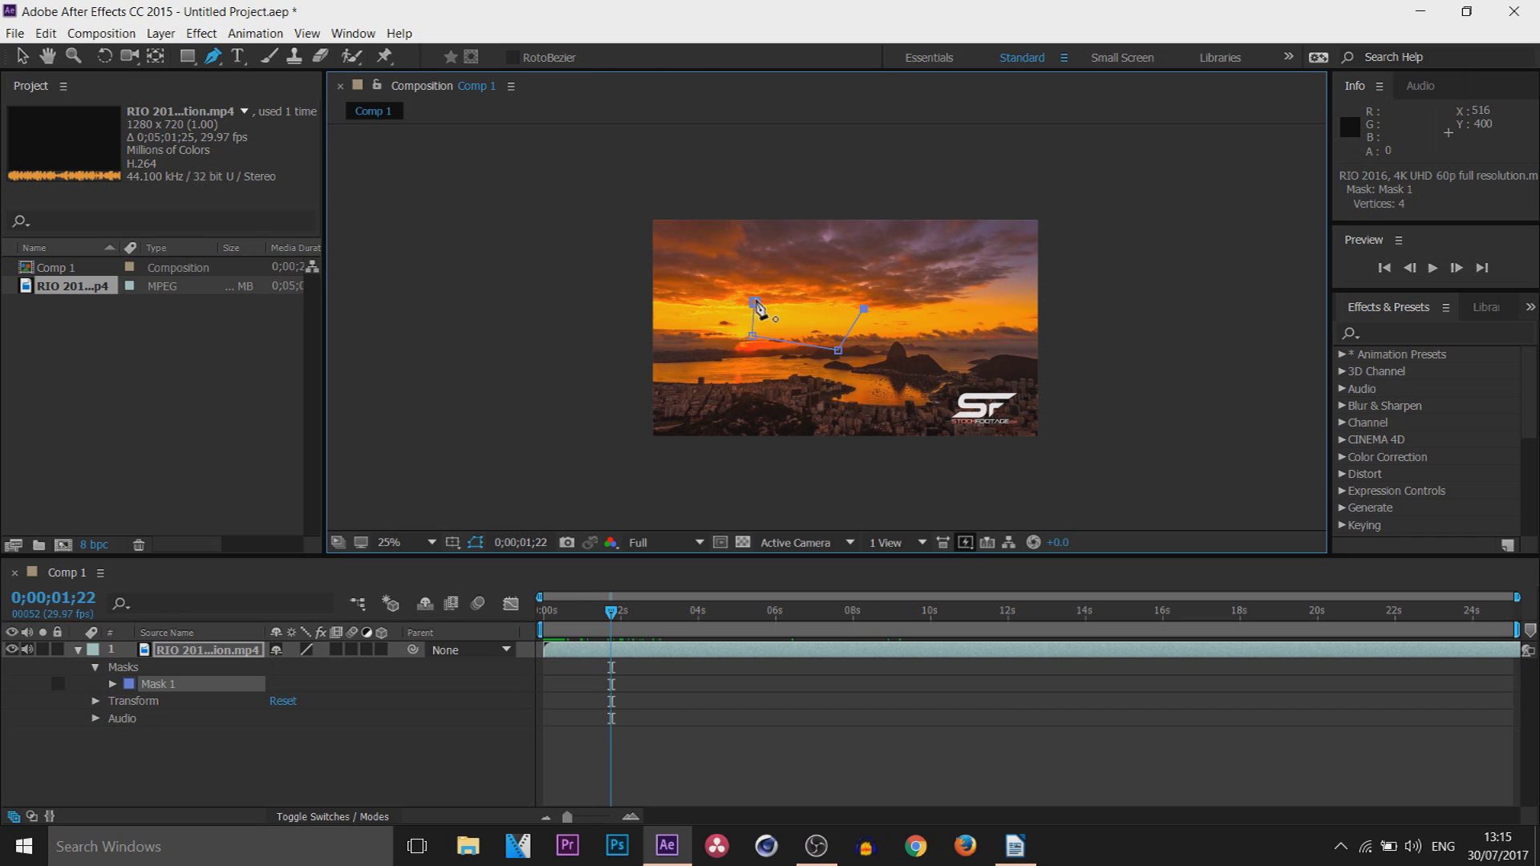
pyautogui.click(755, 303)
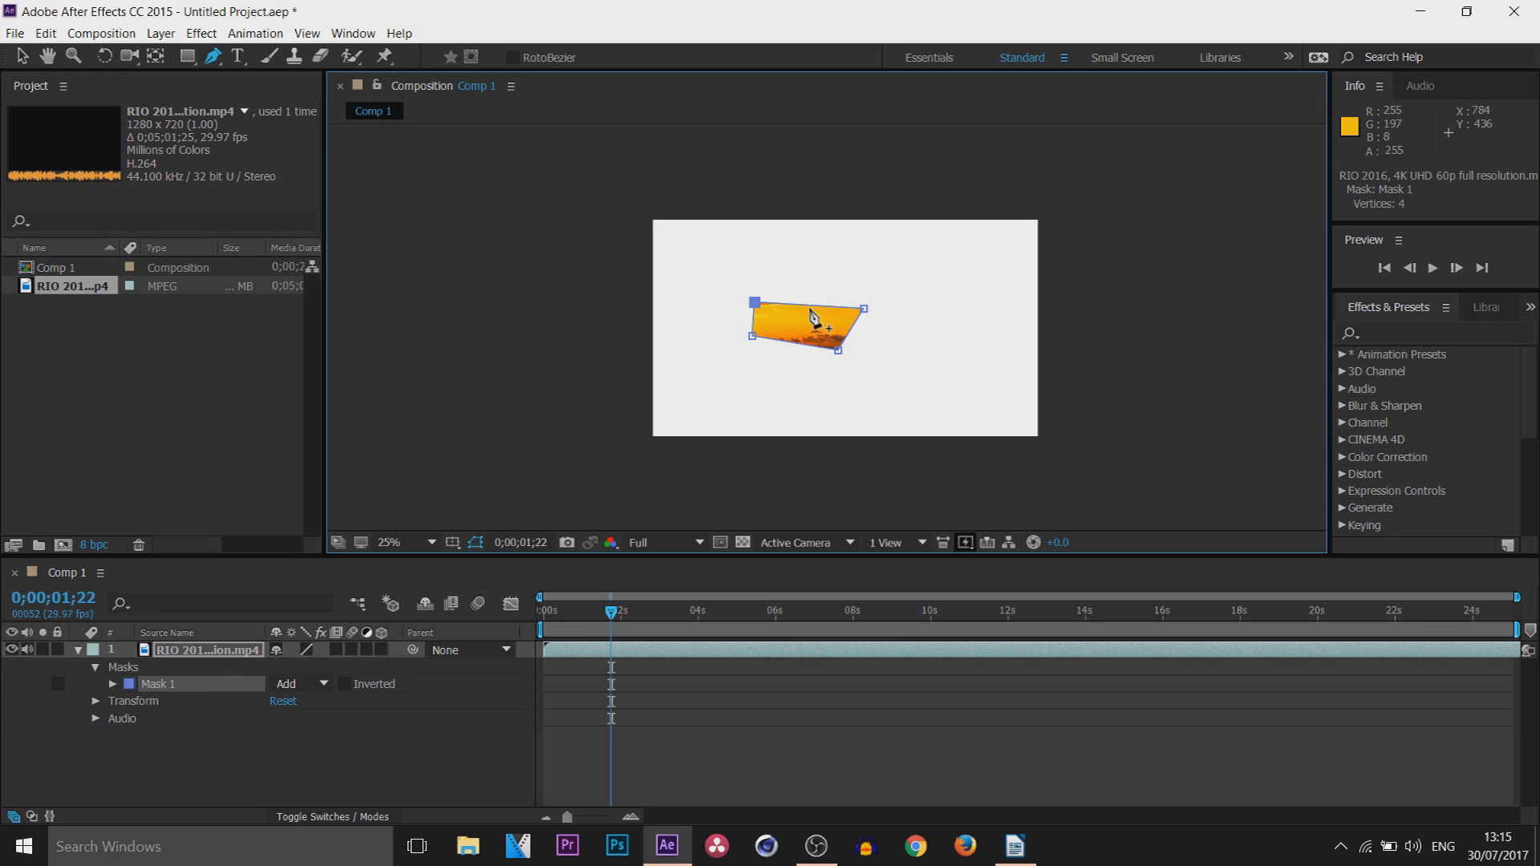
# - Turn the mask's Inverted option on and off again, and delete the footage layer's masks
pyautogui.click(345, 684)
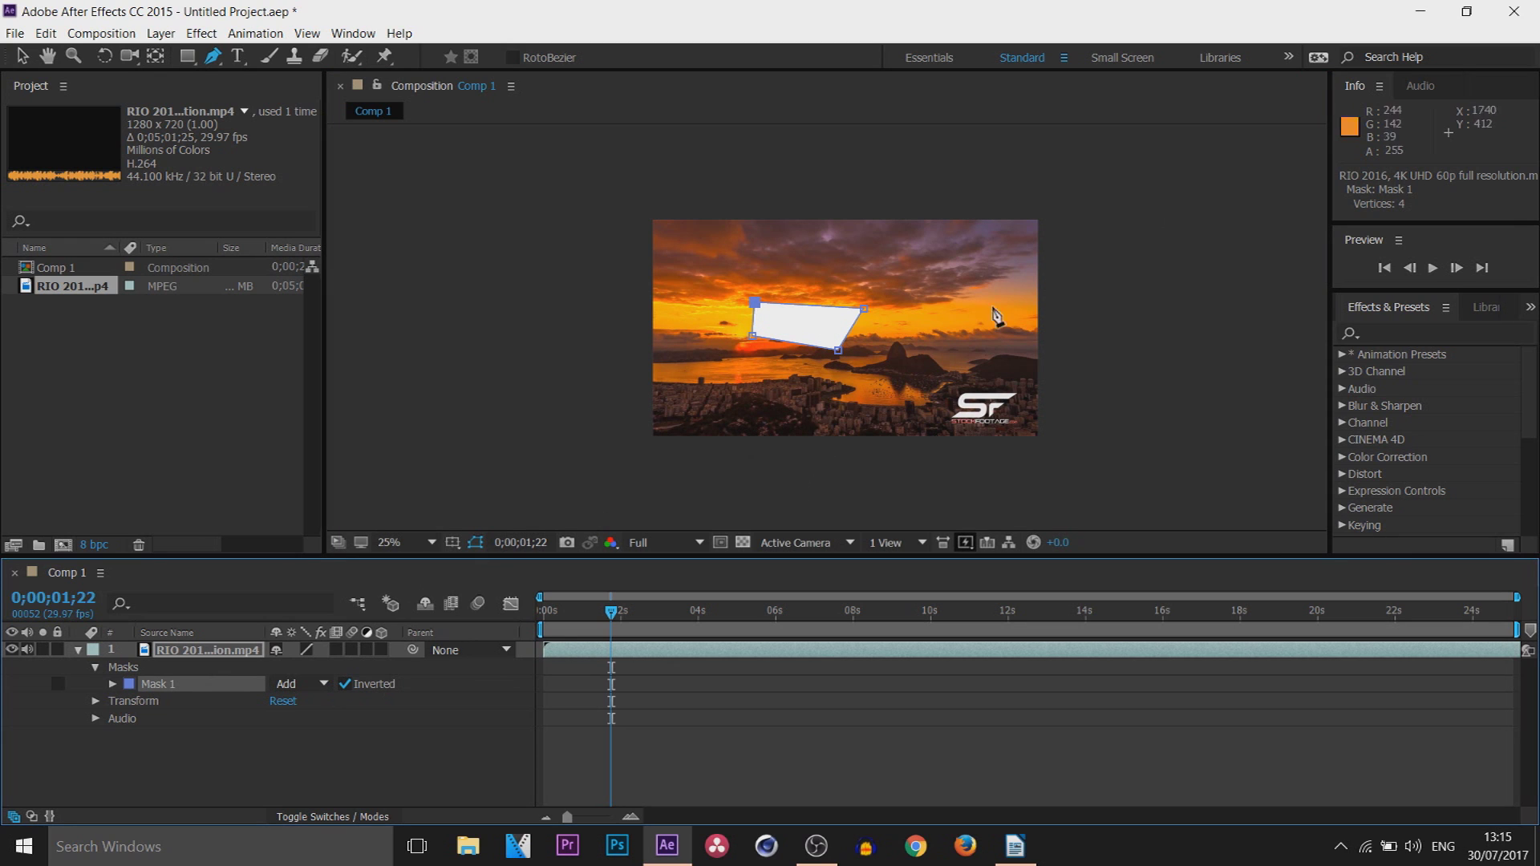
pyautogui.click(346, 684)
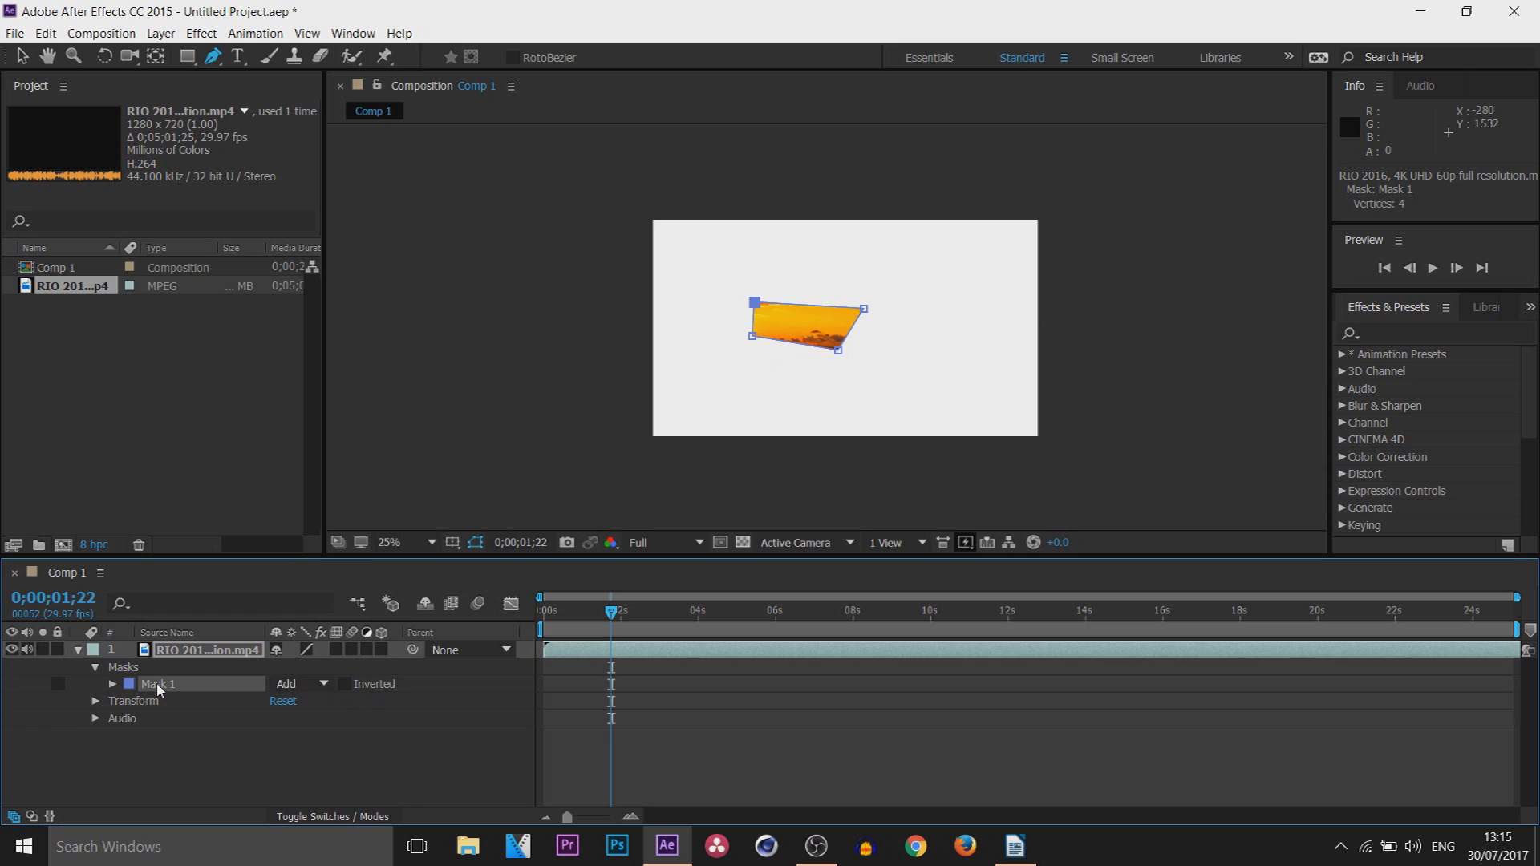
pyautogui.click(137, 670)
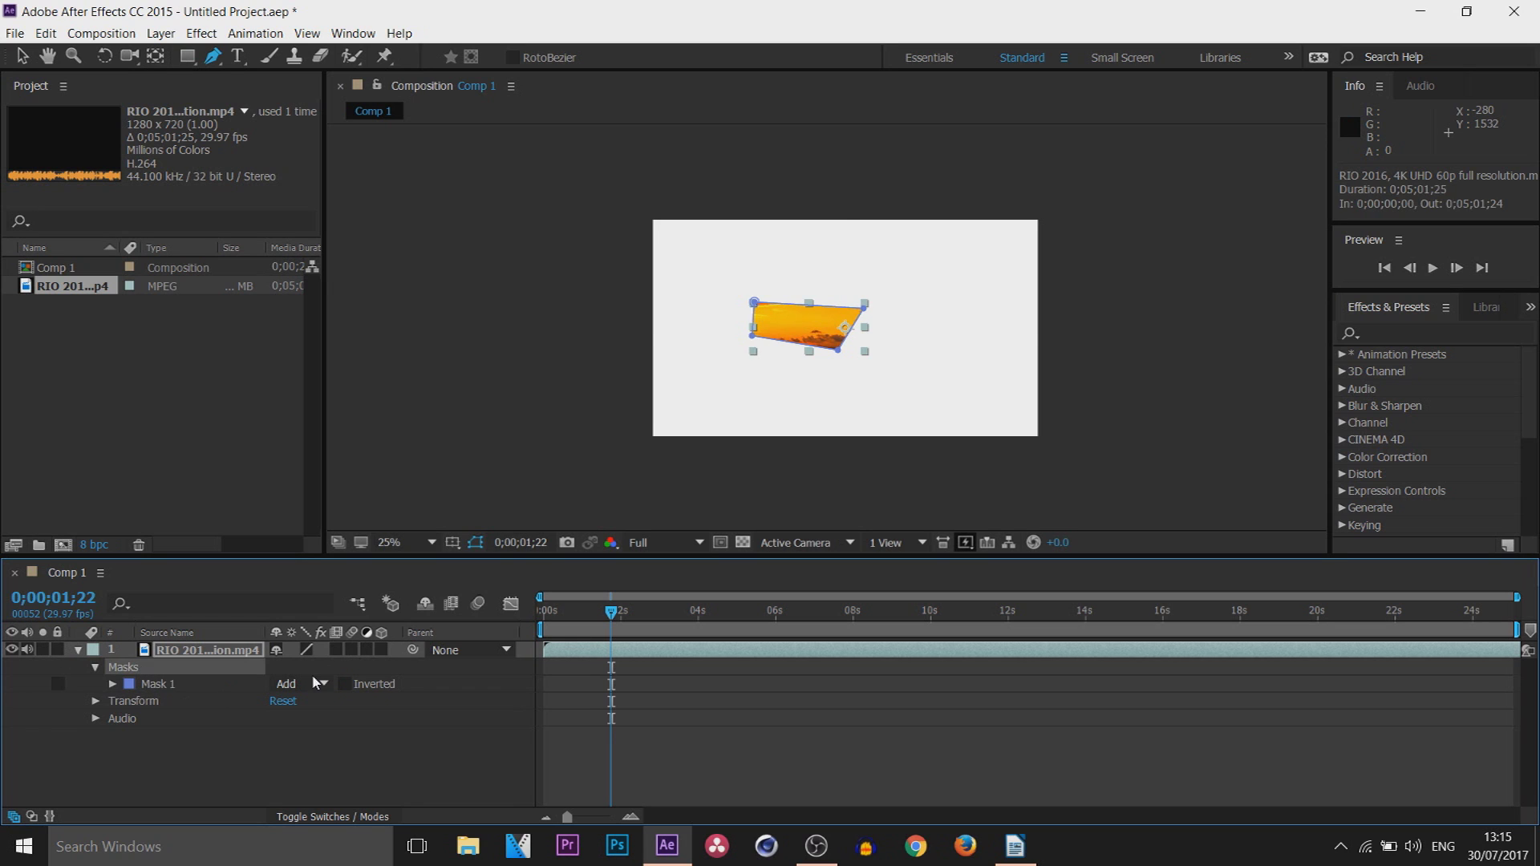
pyautogui.press('Delete')
# - Activate the Horizontal Type tool, switch to the Brush tool and look through the brush tips and settings
pyautogui.click(238, 56)
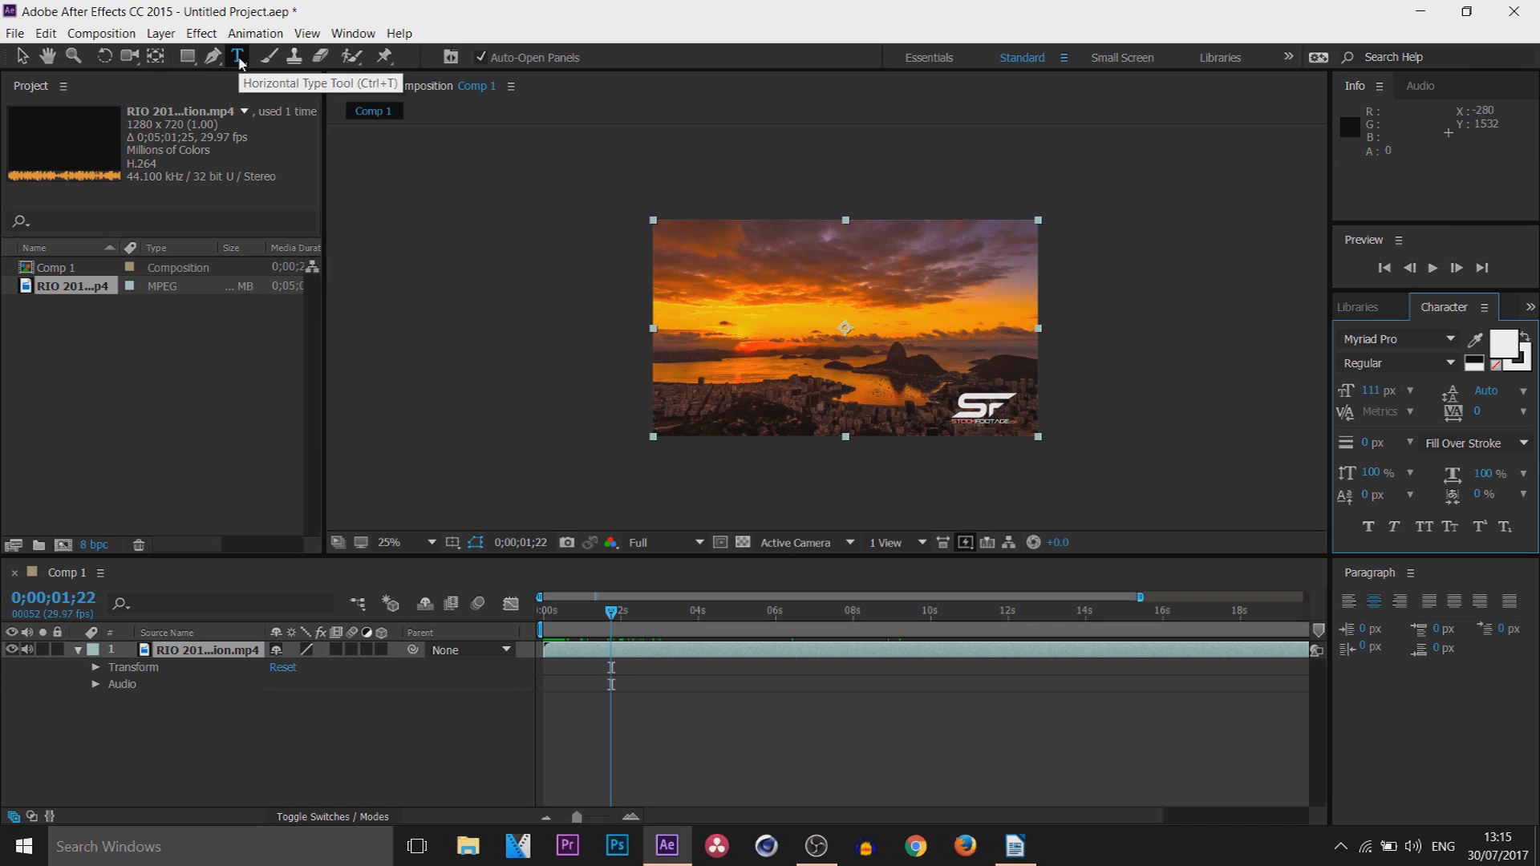
pyautogui.click(270, 56)
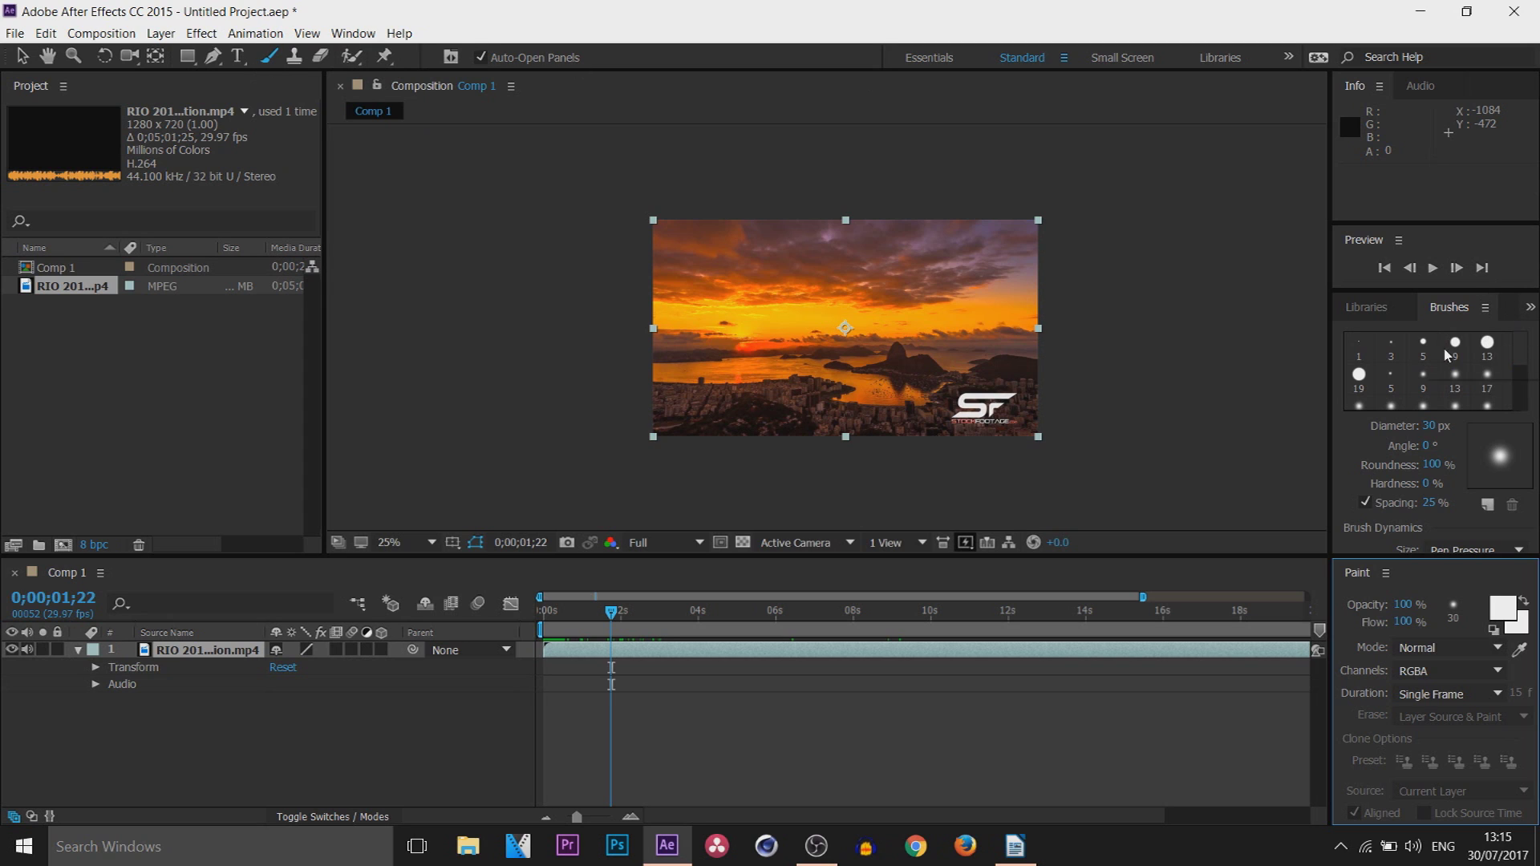
pyautogui.scroll(-5, 1461, 373)
pyautogui.scroll(5, 1437, 393)
# - Make the Paint settings area slightly taller and look at the paint blending modes, keeping Normal
pyautogui.moveTo(1450, 559)
pyautogui.mouseDown()
pyautogui.moveTo(1435, 799)
pyautogui.moveTo(1452, 542)
pyautogui.mouseUp()
pyautogui.click(1444, 633)
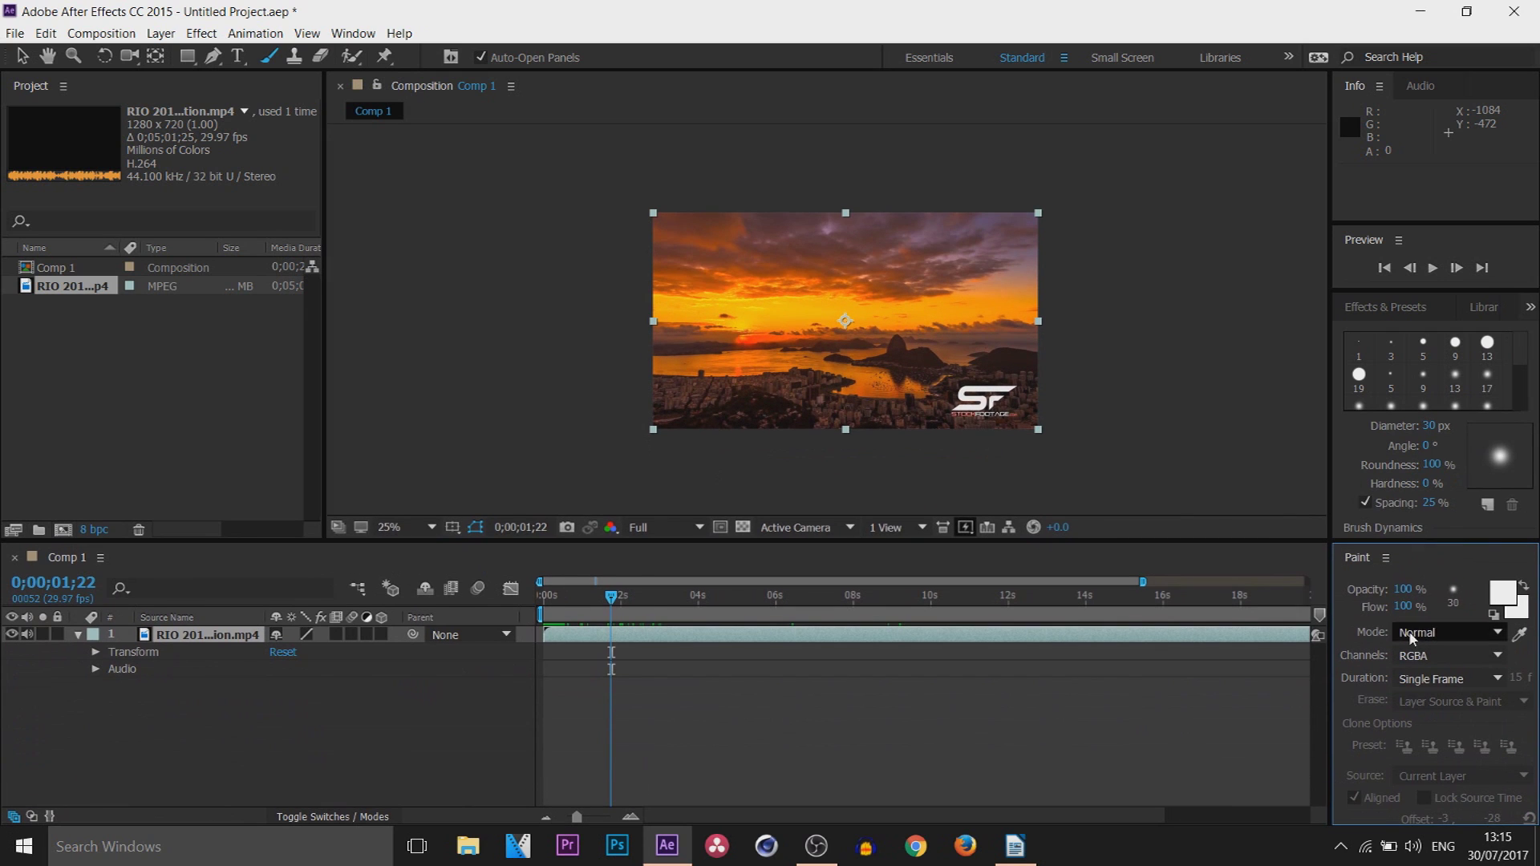
pyautogui.click(1454, 616)
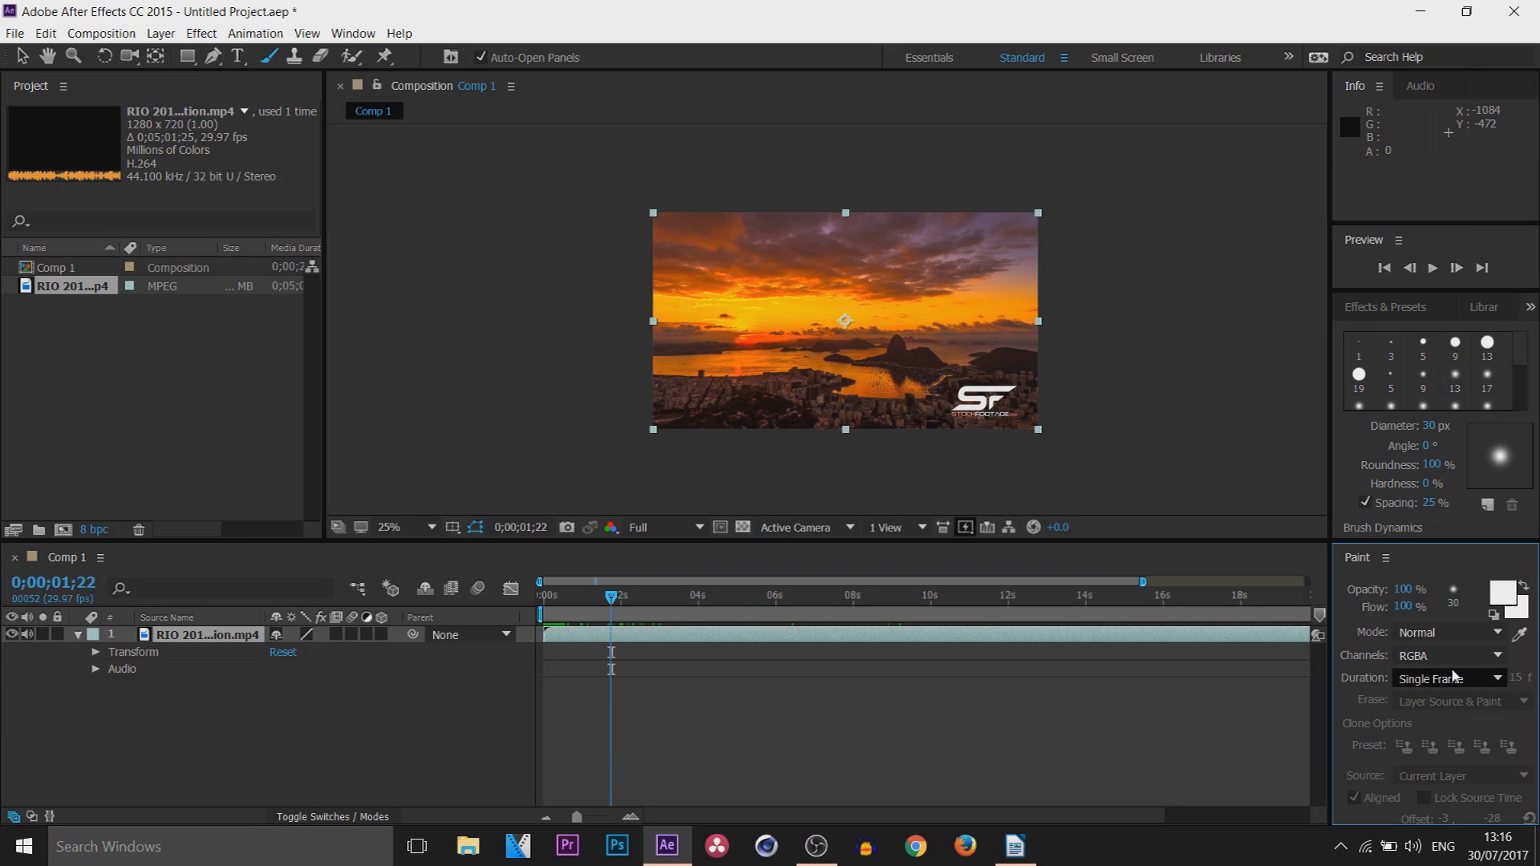
# - Activate the Clone Stamp tool and deselect the footage layer
pyautogui.click(295, 56)
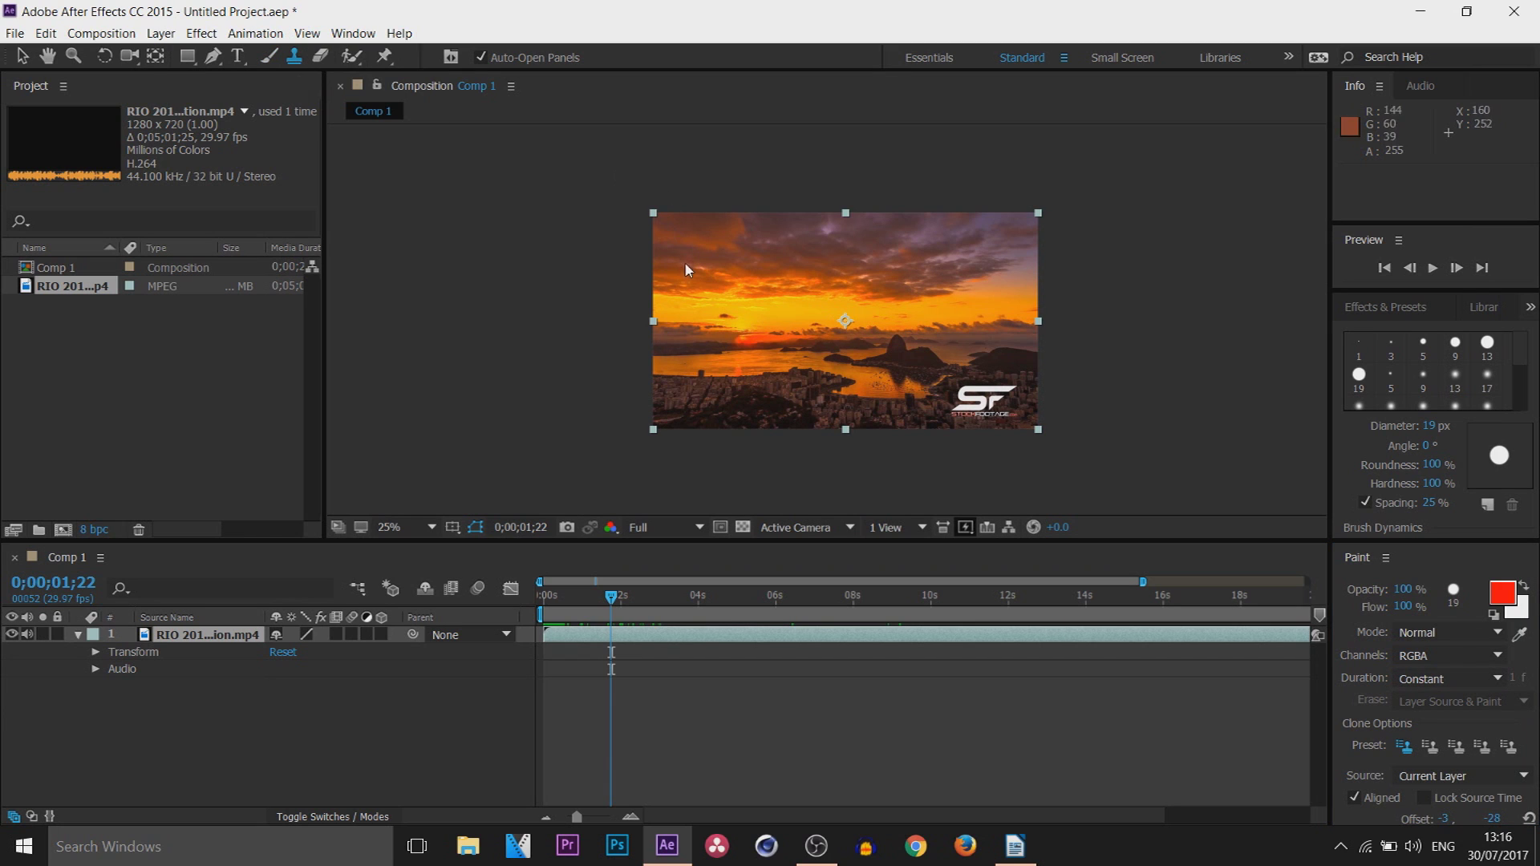
pyautogui.click(722, 158)
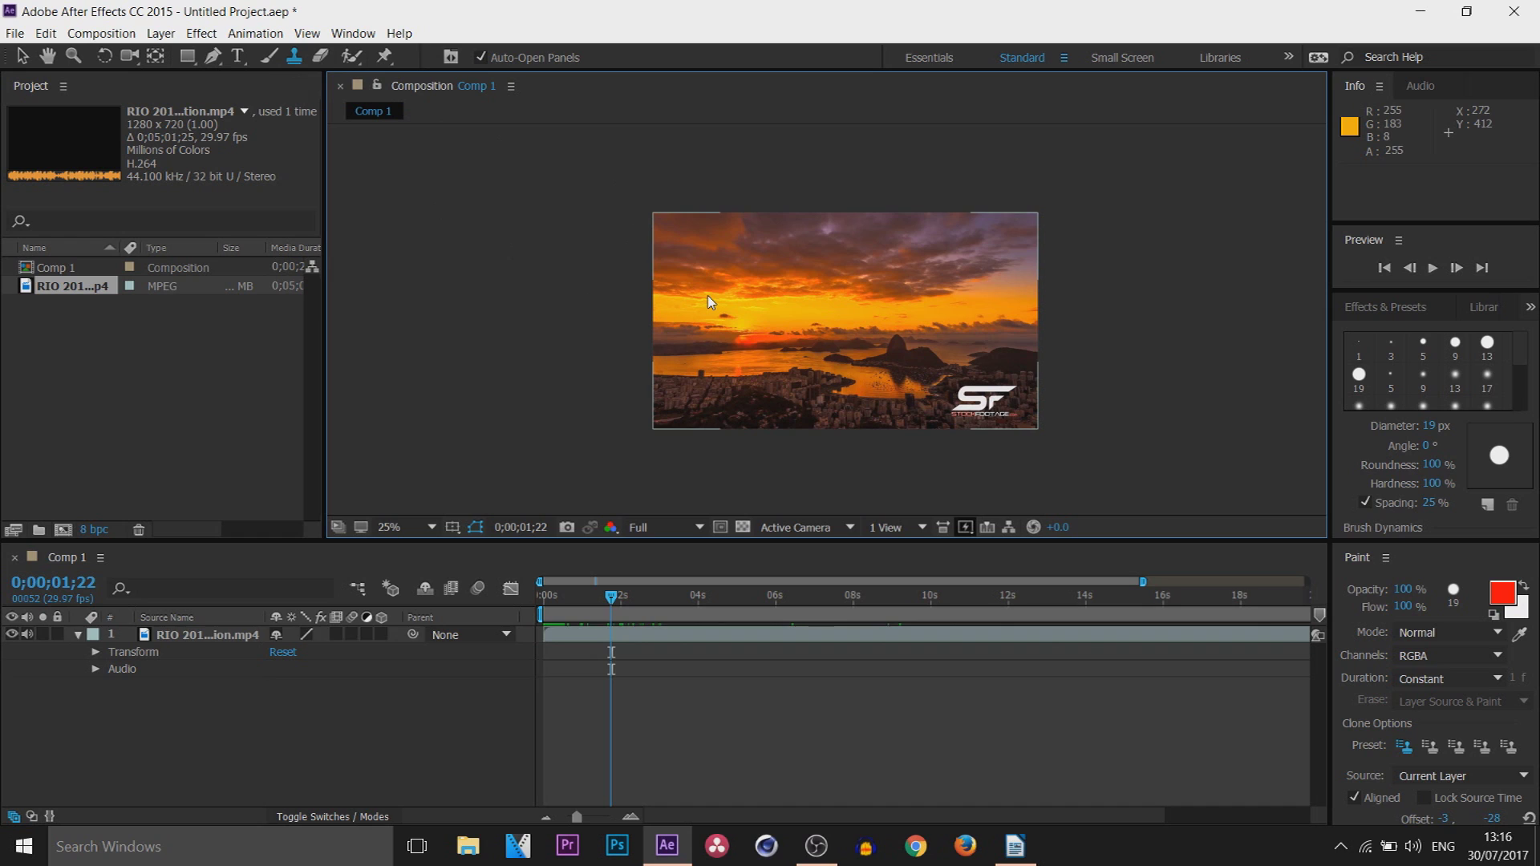
pyautogui.click(462, 237)
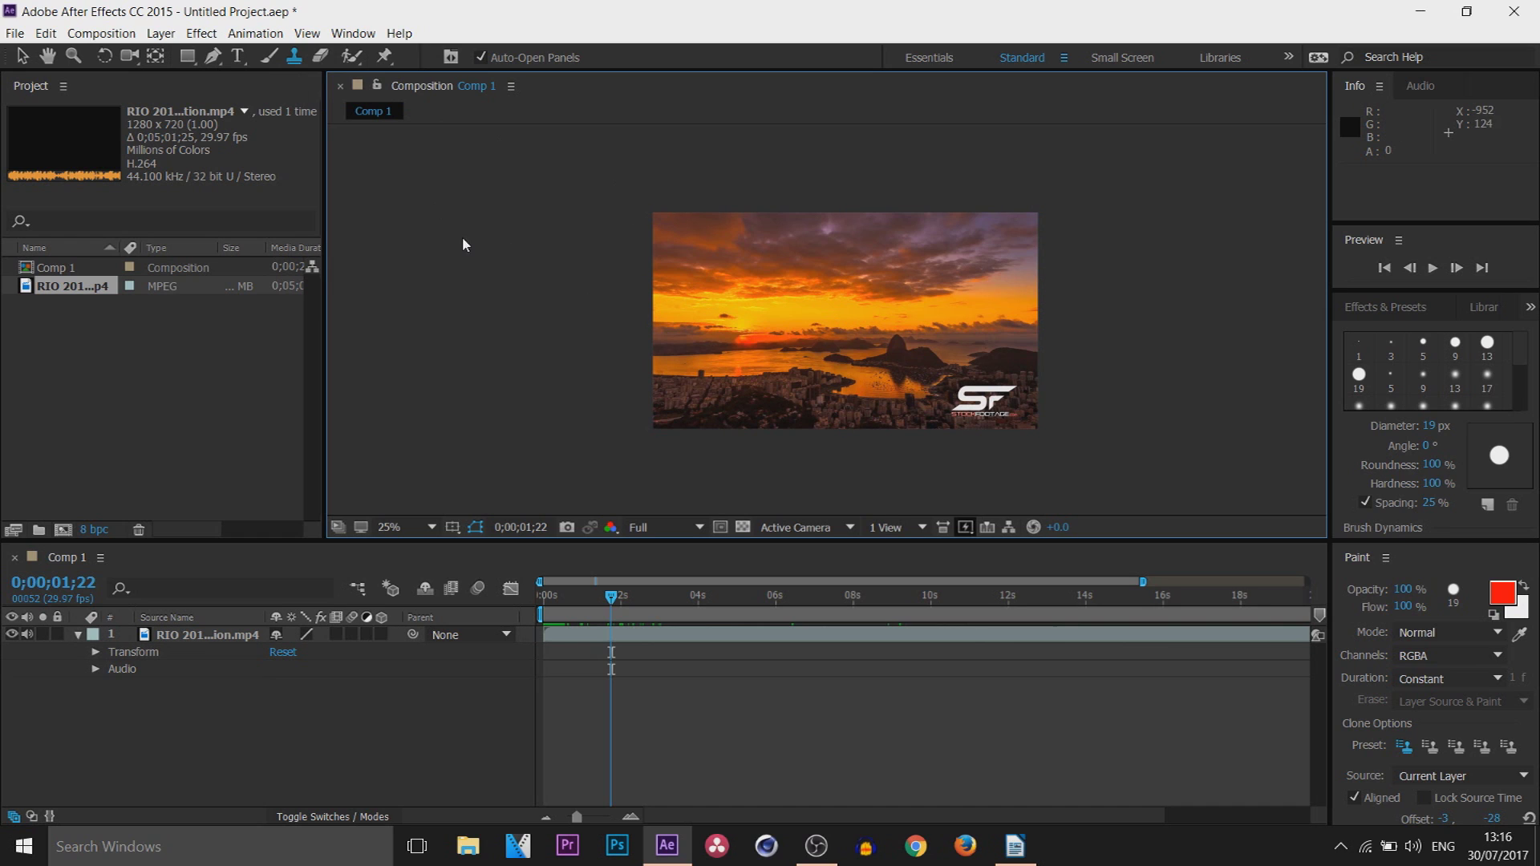
# - Activate the Eraser tool and select the footage layer, switch to the Roto Brush tool, and deselect the layer
pyautogui.click(320, 59)
pyautogui.click(740, 268)
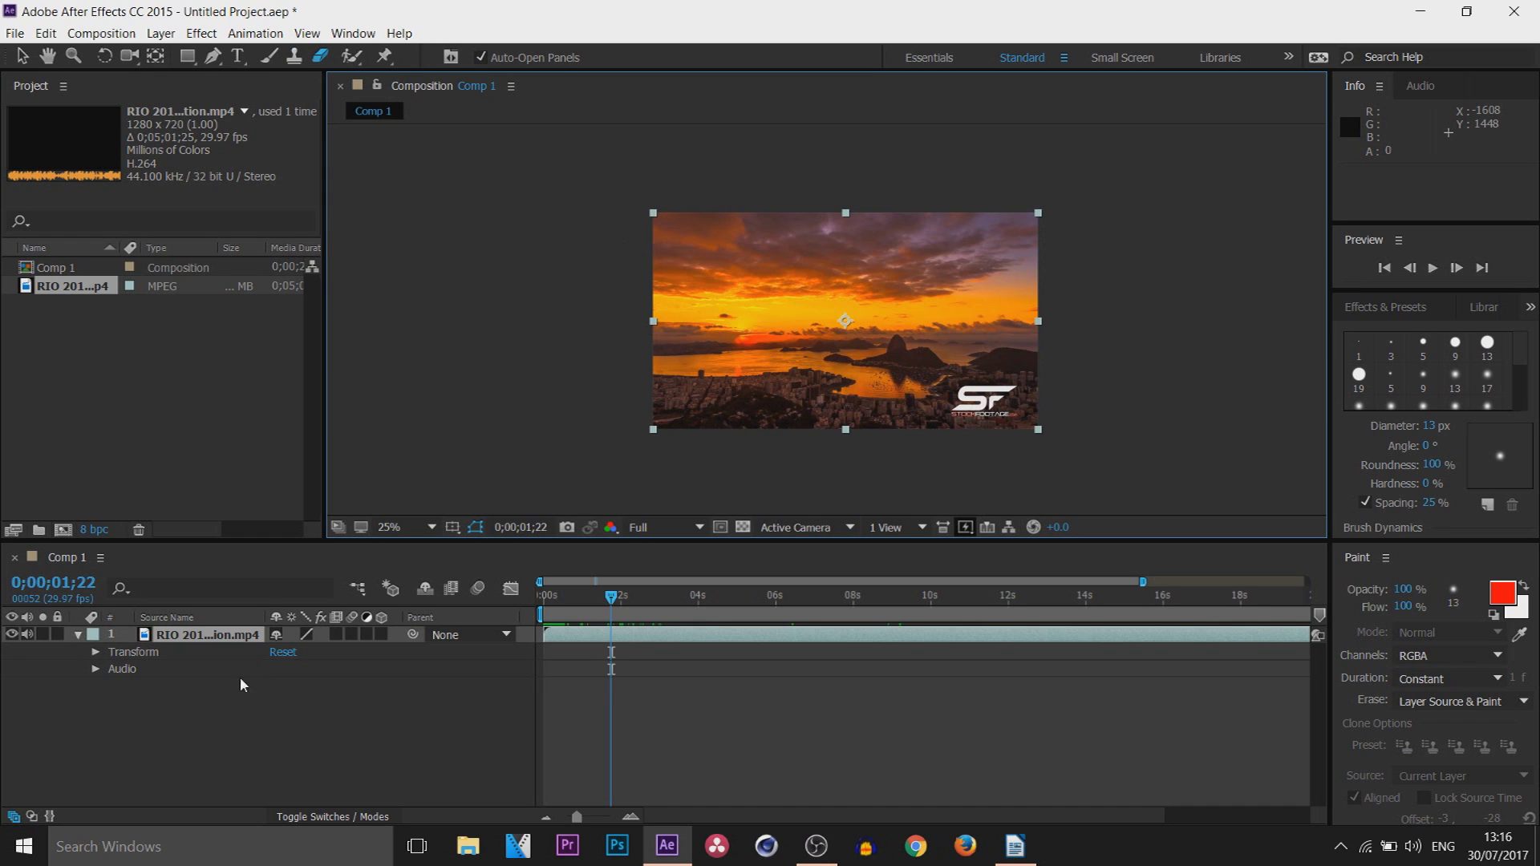
pyautogui.click(350, 57)
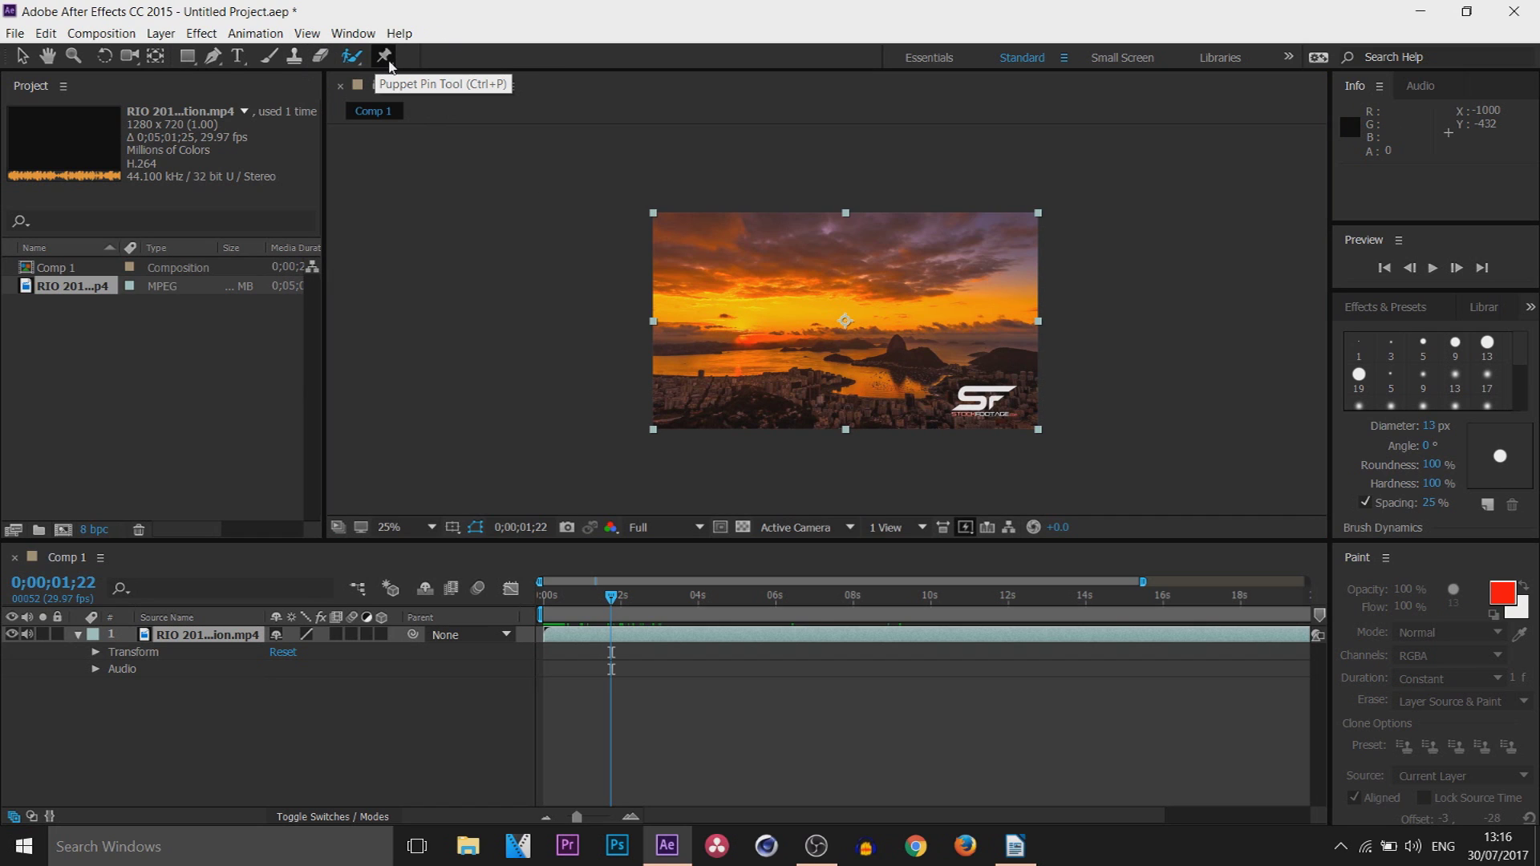
pyautogui.hotkey('ctrl', 'shift', 'a')
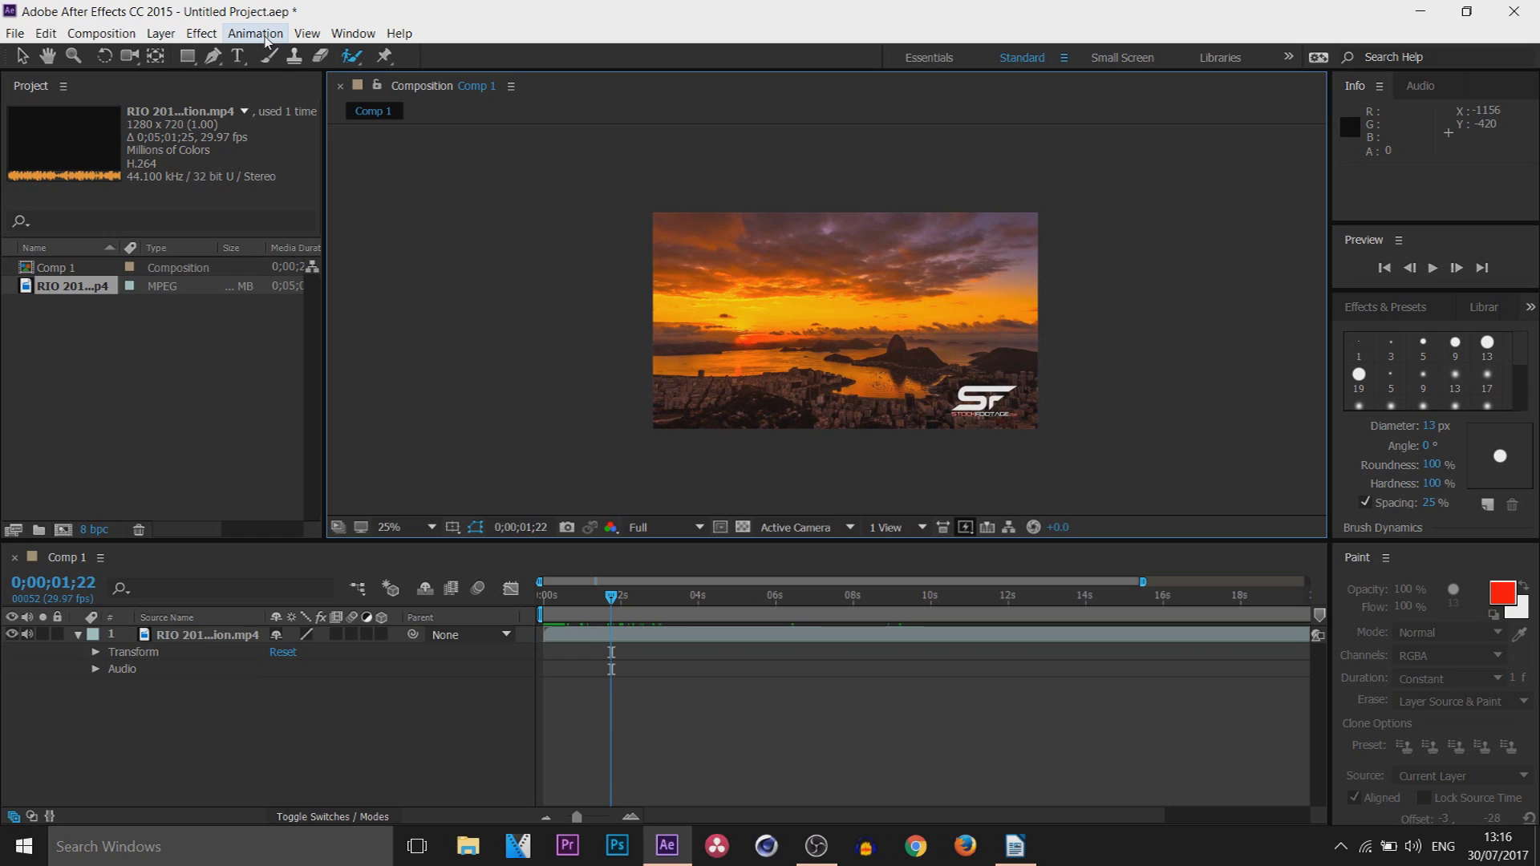
# - Collapse the footage layer's properties and split the footage at 0;00;01;22 and at 0;00;03;07
pyautogui.click(78, 634)
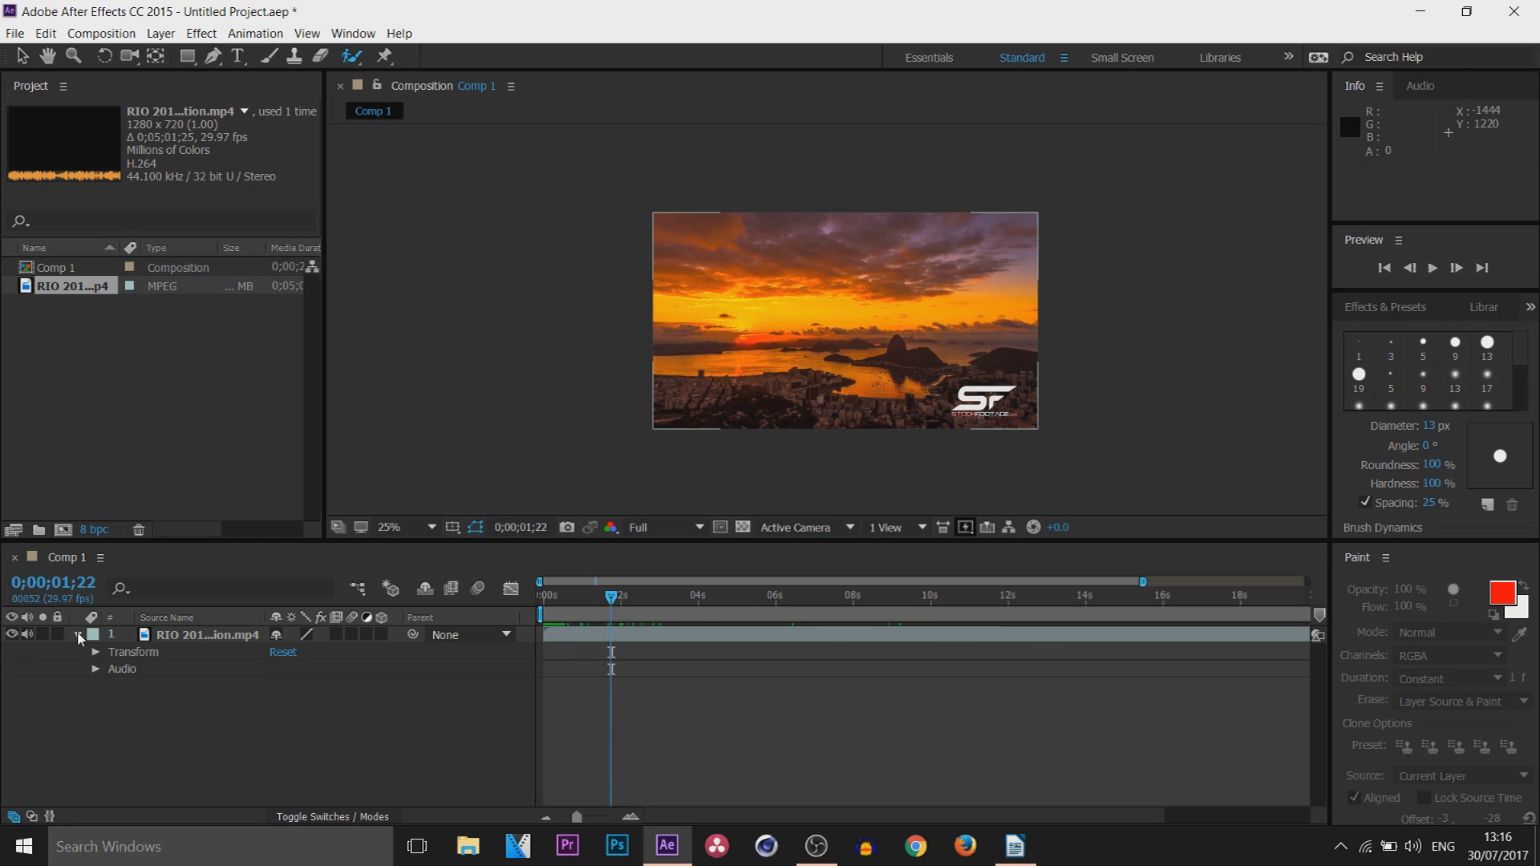
pyautogui.click(587, 639)
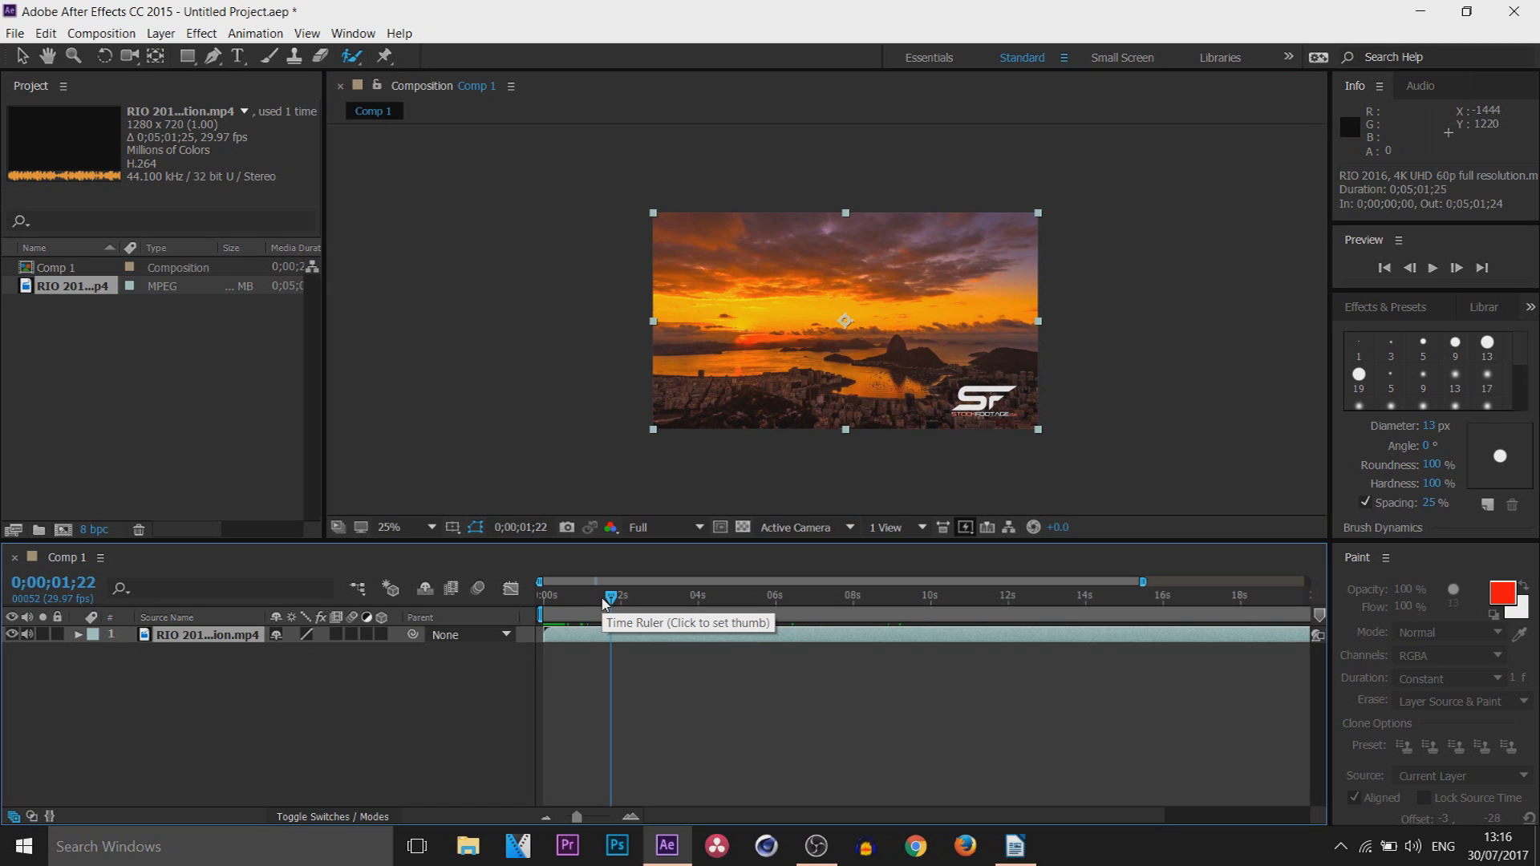
pyautogui.click(44, 33)
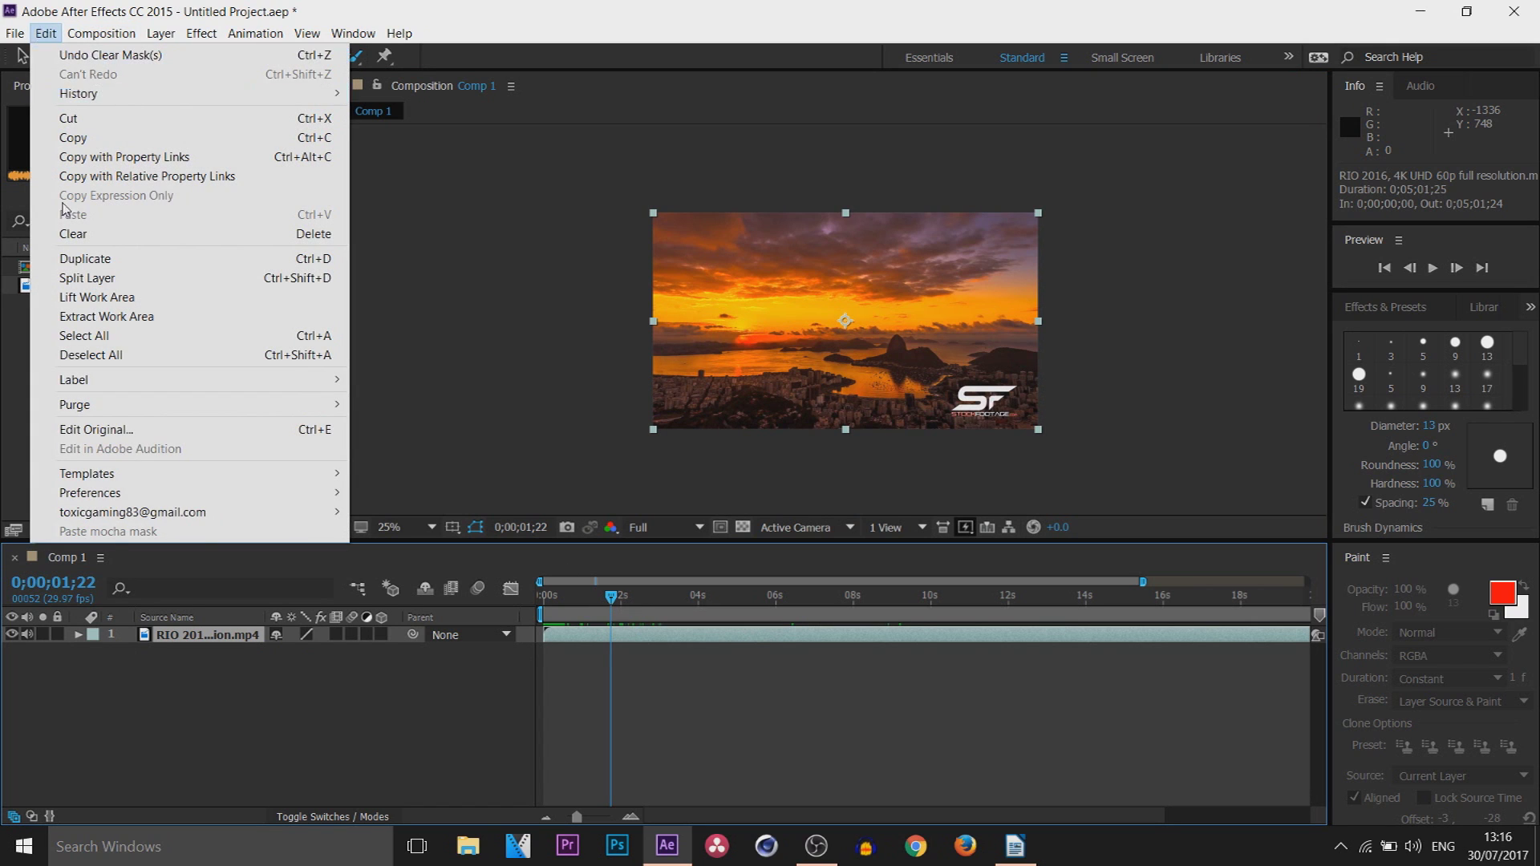
pyautogui.click(153, 278)
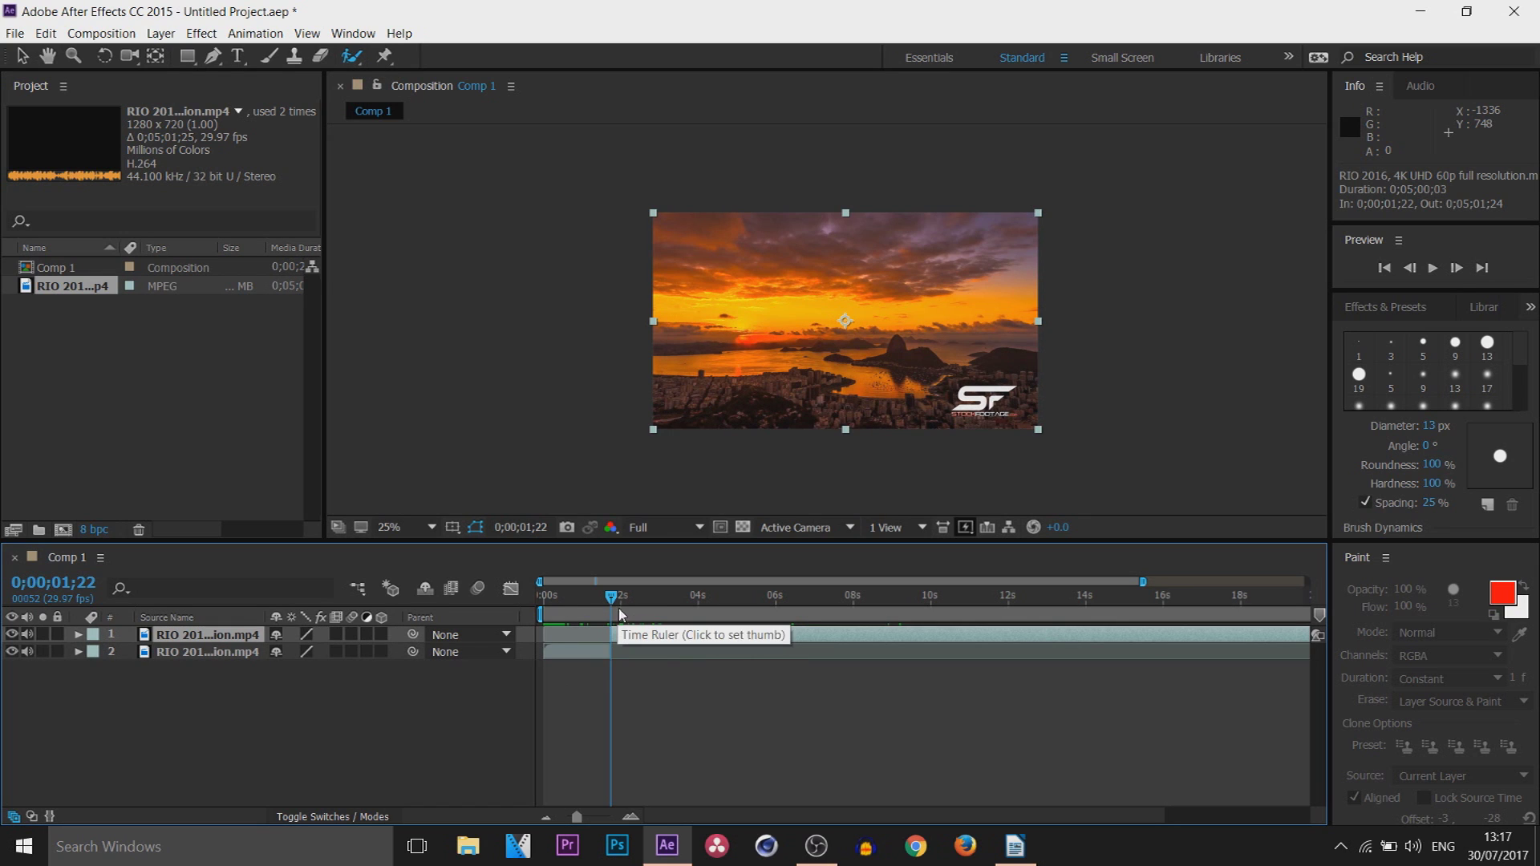
pyautogui.press('space')
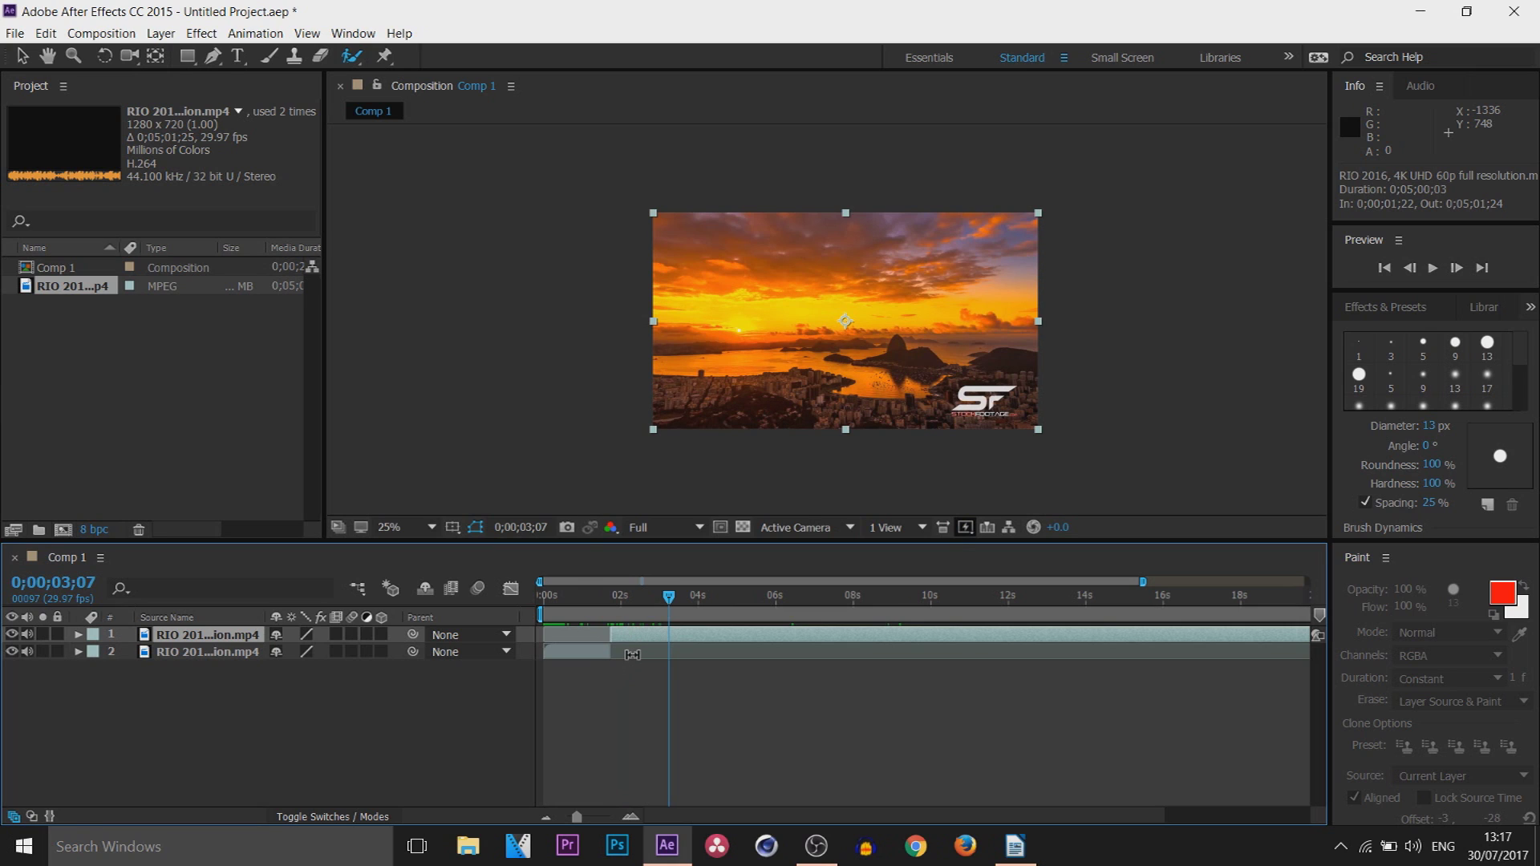
pyautogui.hotkey('ctrl', 'shift', 'd')
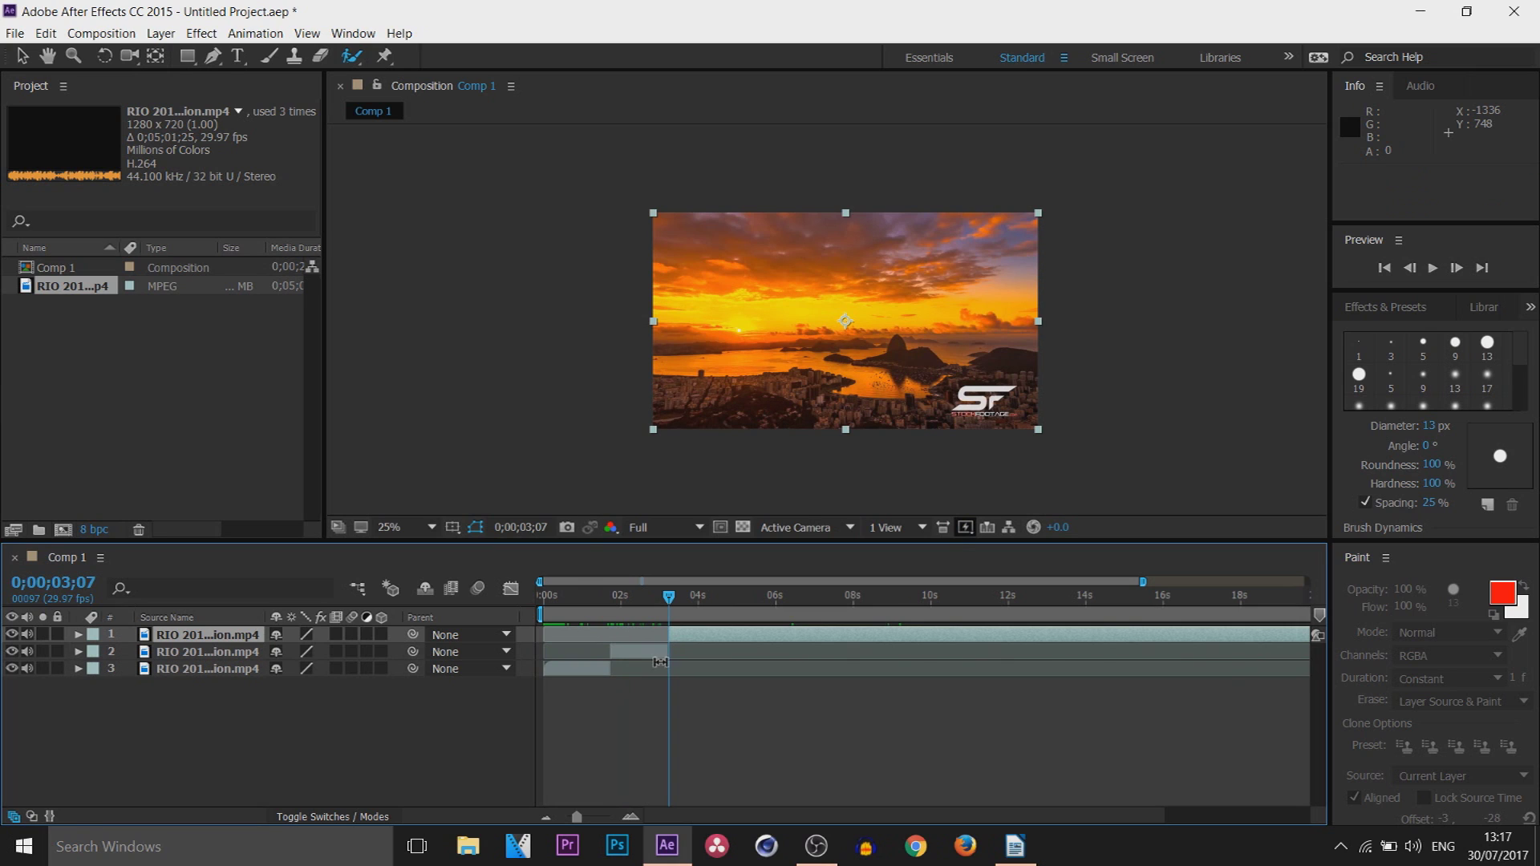
# - Delete the middle piece of footage and move the last piece earlier to close the gap after the first piece
pyautogui.click(213, 653)
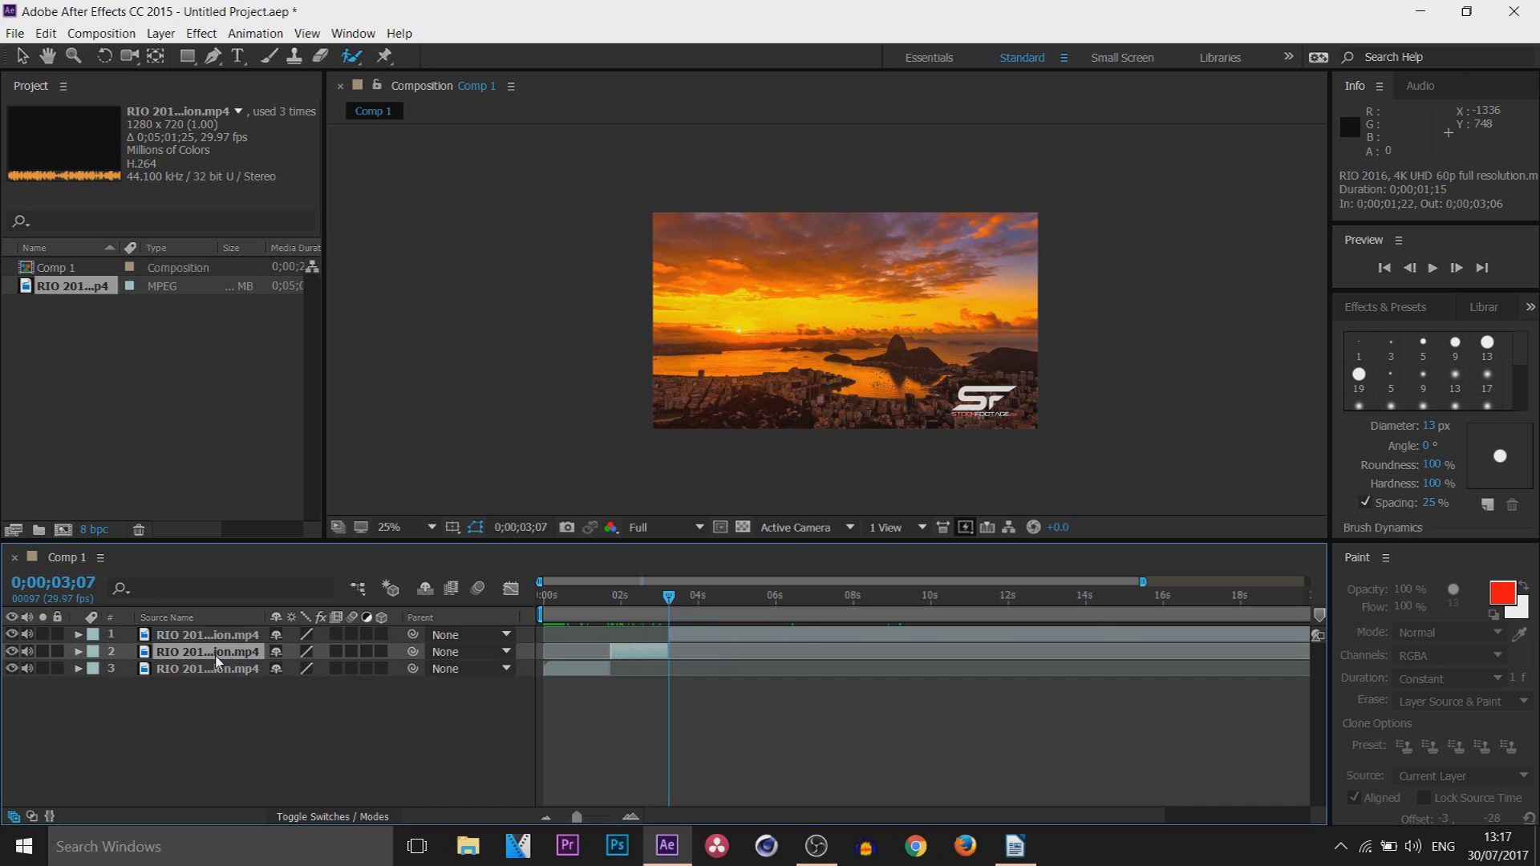
pyautogui.press('Delete')
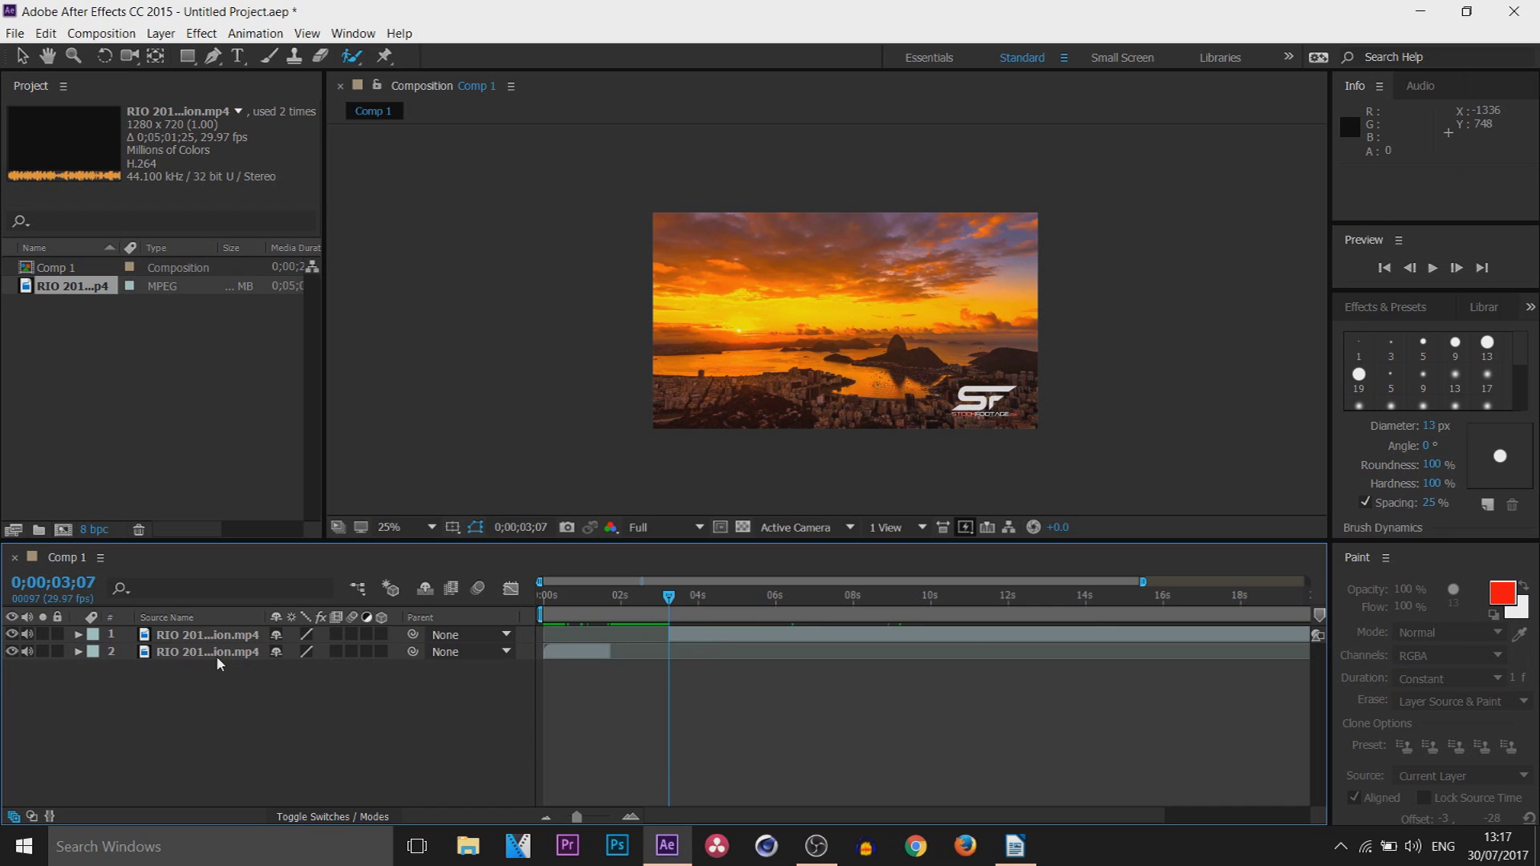
pyautogui.moveTo(690, 638); pyautogui.dragTo(635, 639)
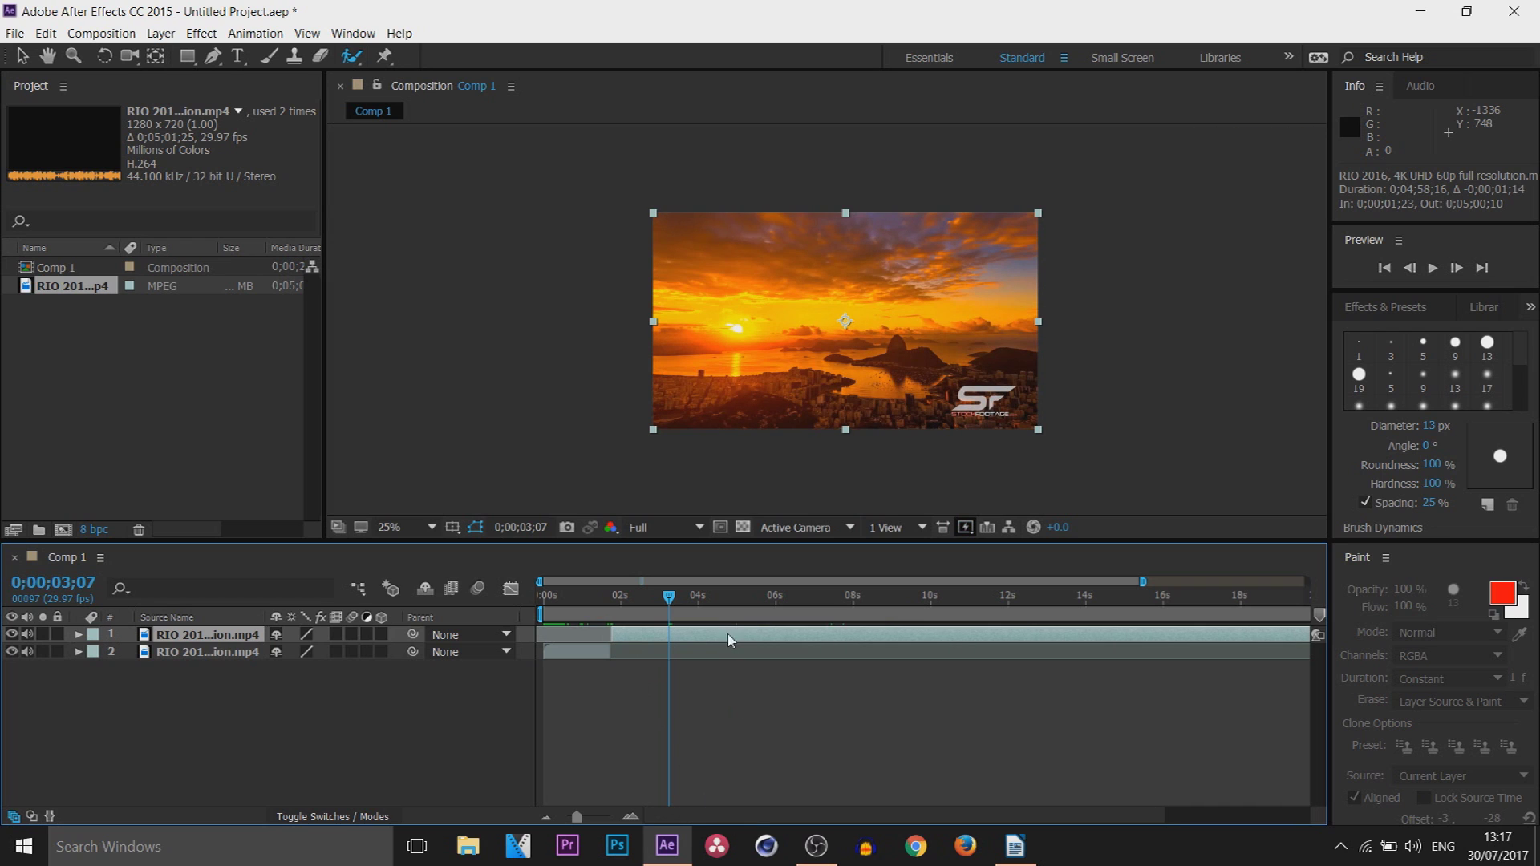
pyautogui.hotkey('ctrl', 'shift', 'a')
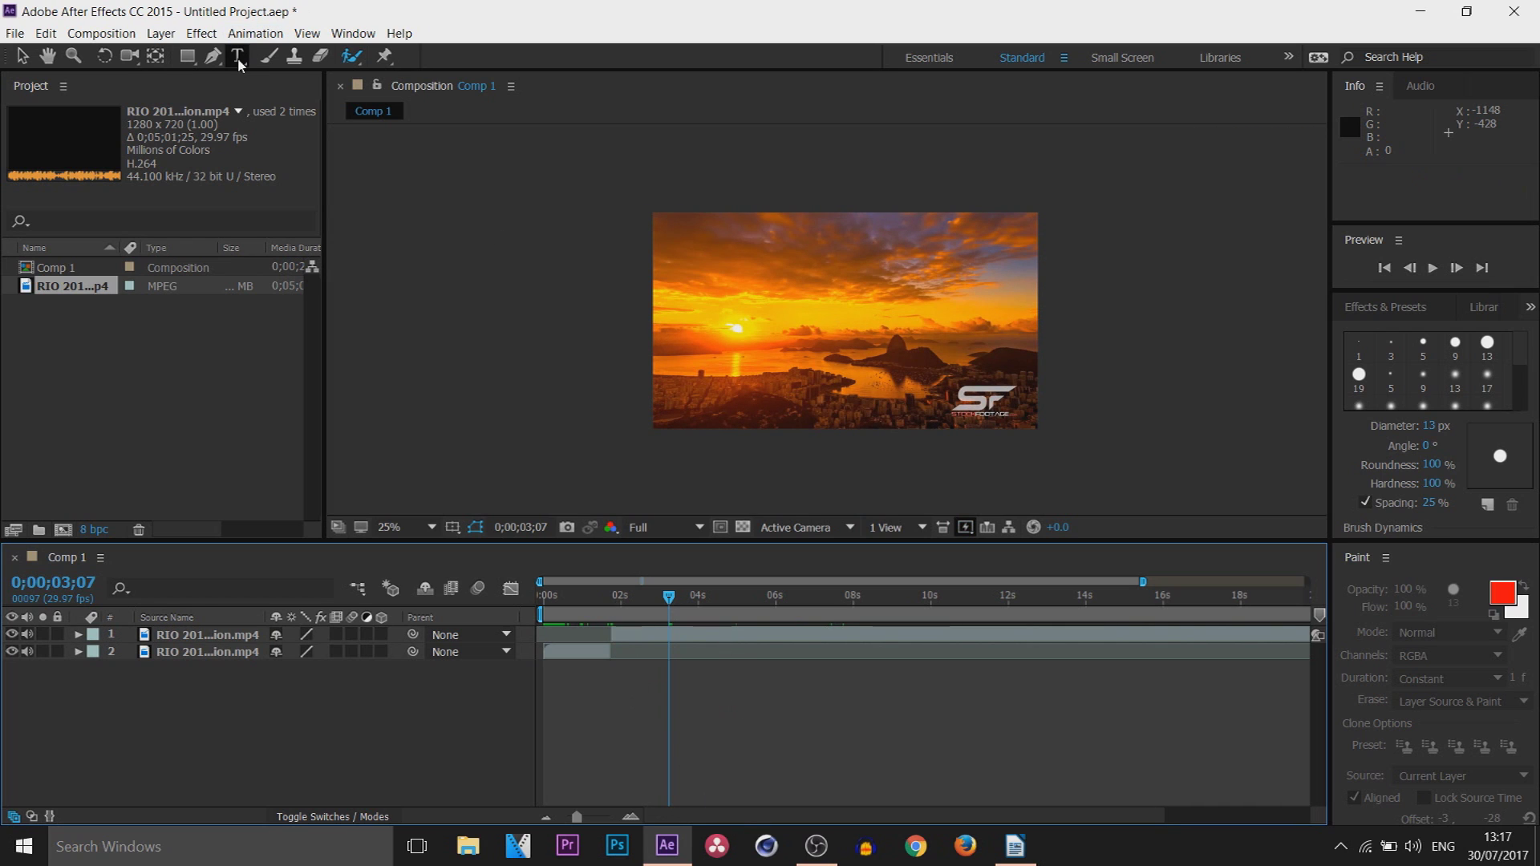
# - Create a new text layer reading CASUALSAVAGE, with the current time at 0;00;02;11
pyautogui.rightClick(156, 679)
pyautogui.moveTo(265, 510)
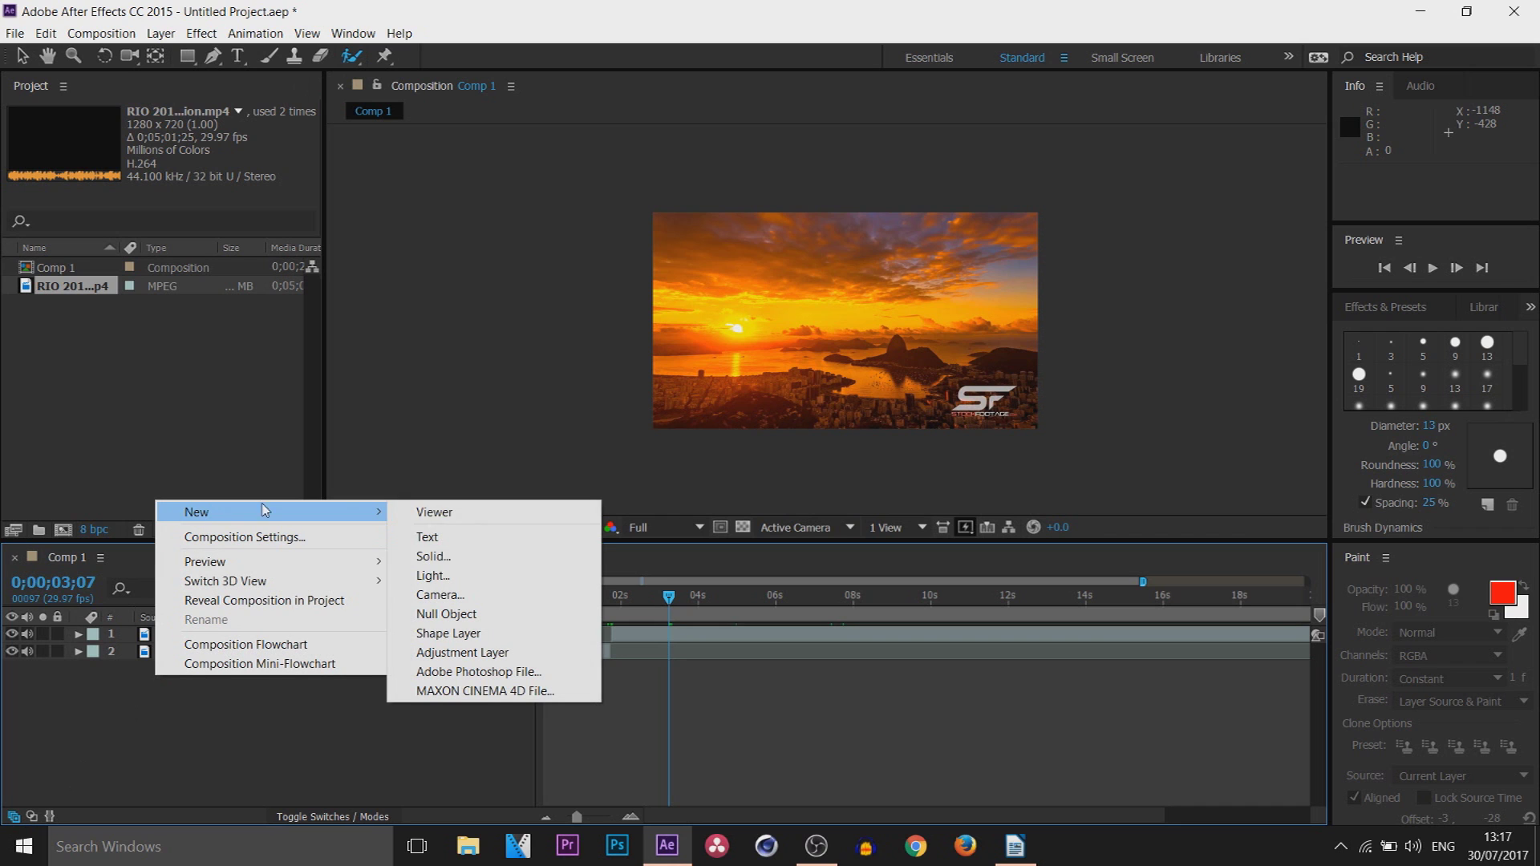
pyautogui.click(495, 537)
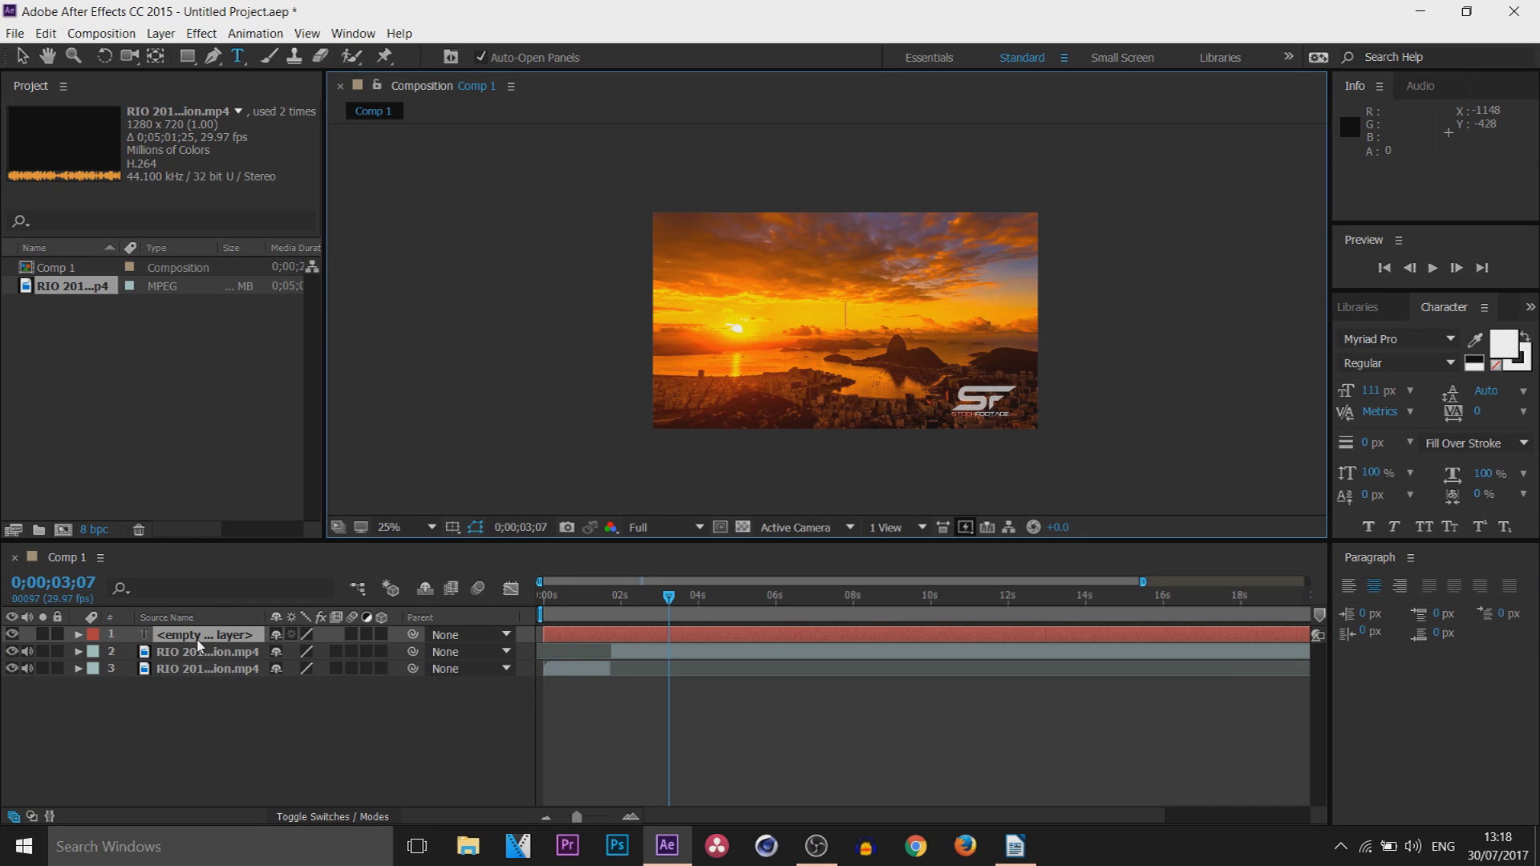
pyautogui.moveTo(677, 608); pyautogui.dragTo(634, 601)
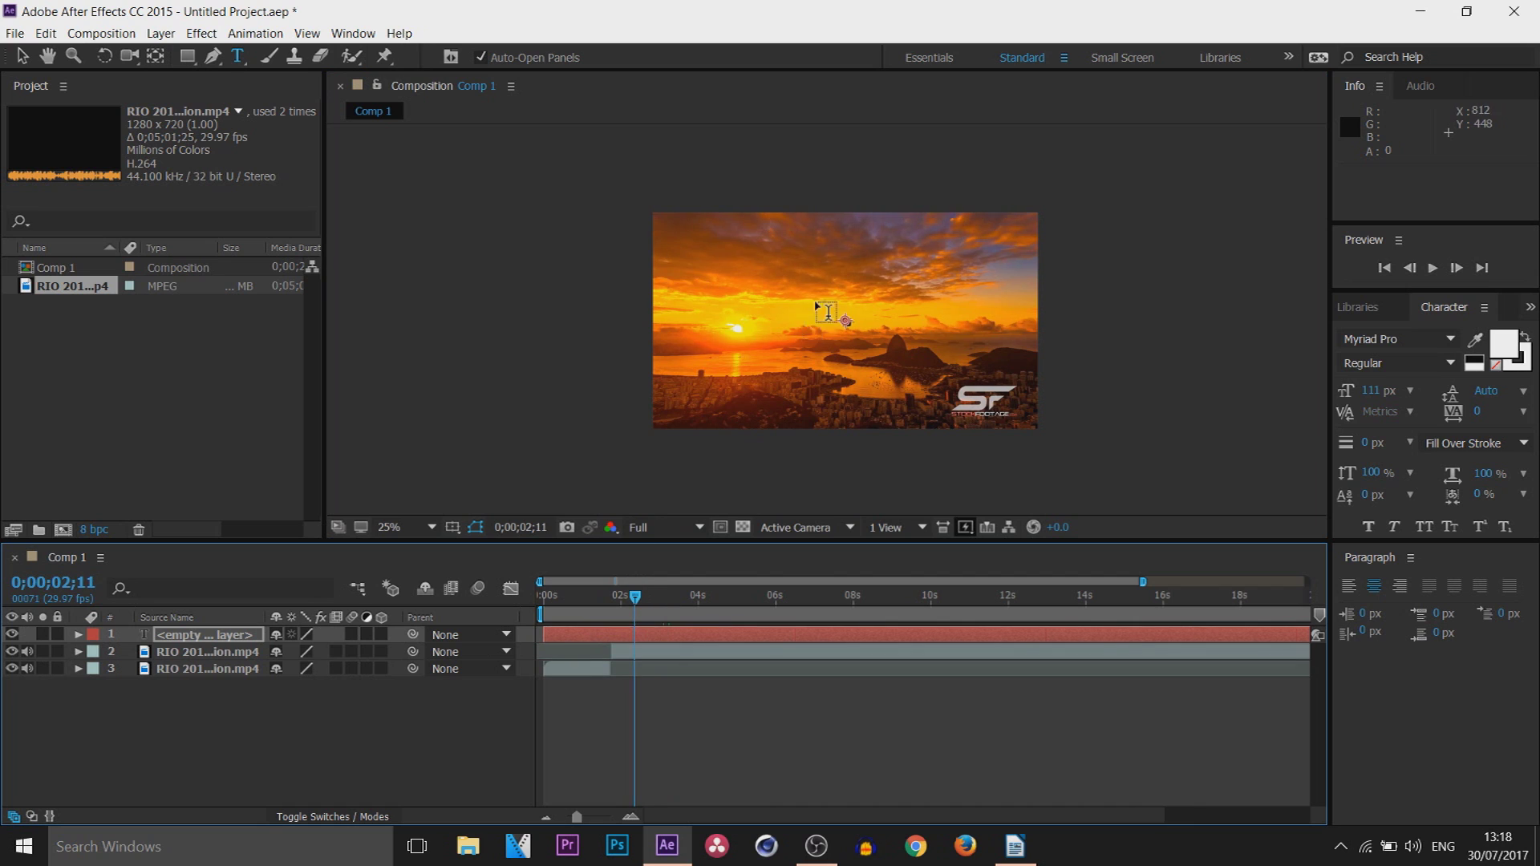
pyautogui.click(228, 638)
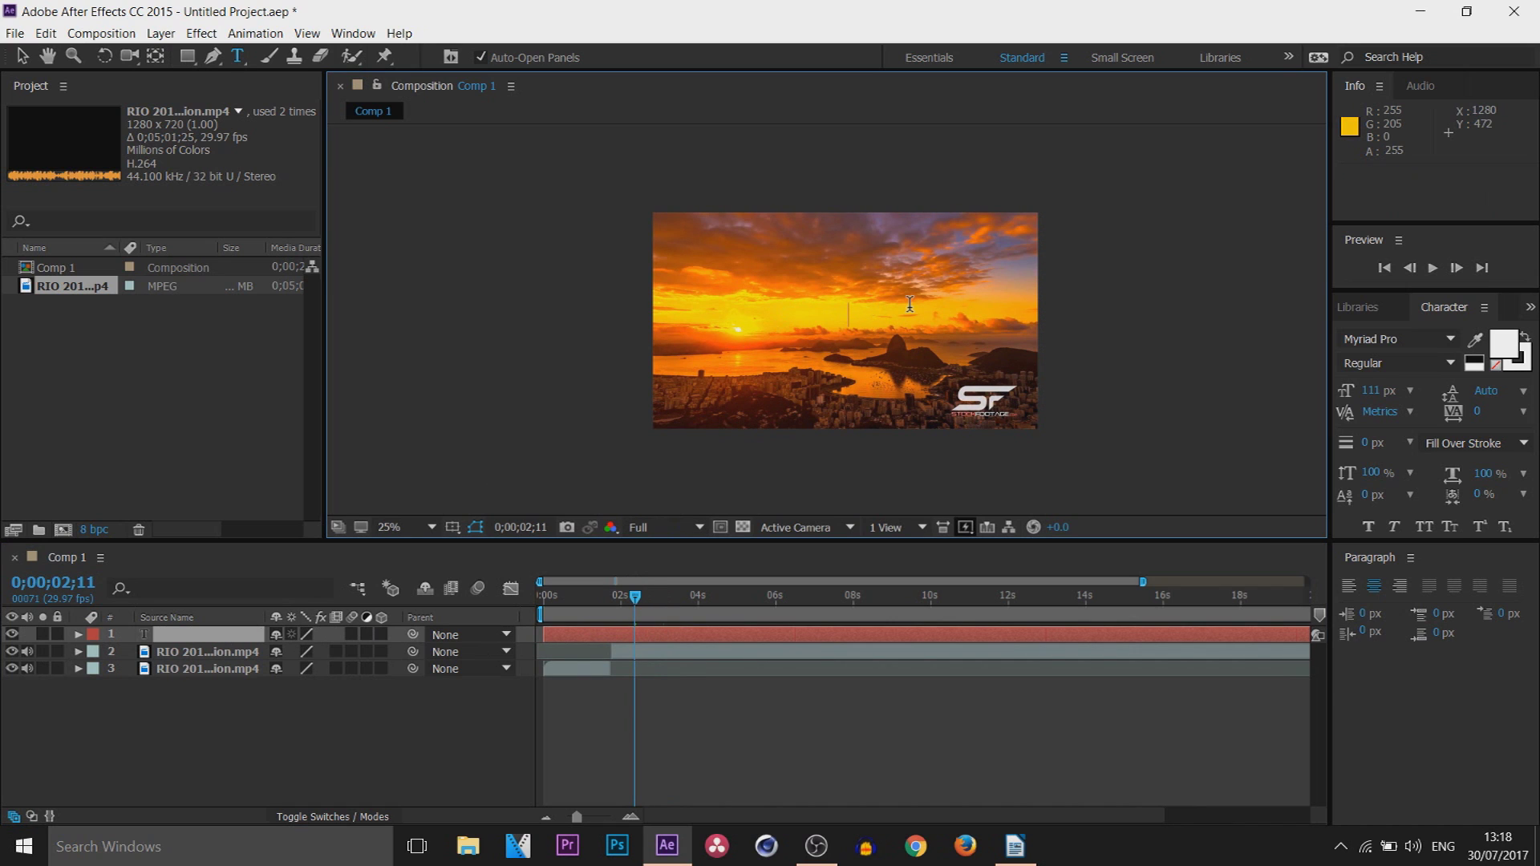
pyautogui.write('CASUALSAVAGE')
pyautogui.press('KP_Enter')
# - Set the CASUALSAVAGE text's size to 169 px and its font to Nexa Light
pyautogui.moveTo(1380, 393); pyautogui.dragTo(1433, 395)
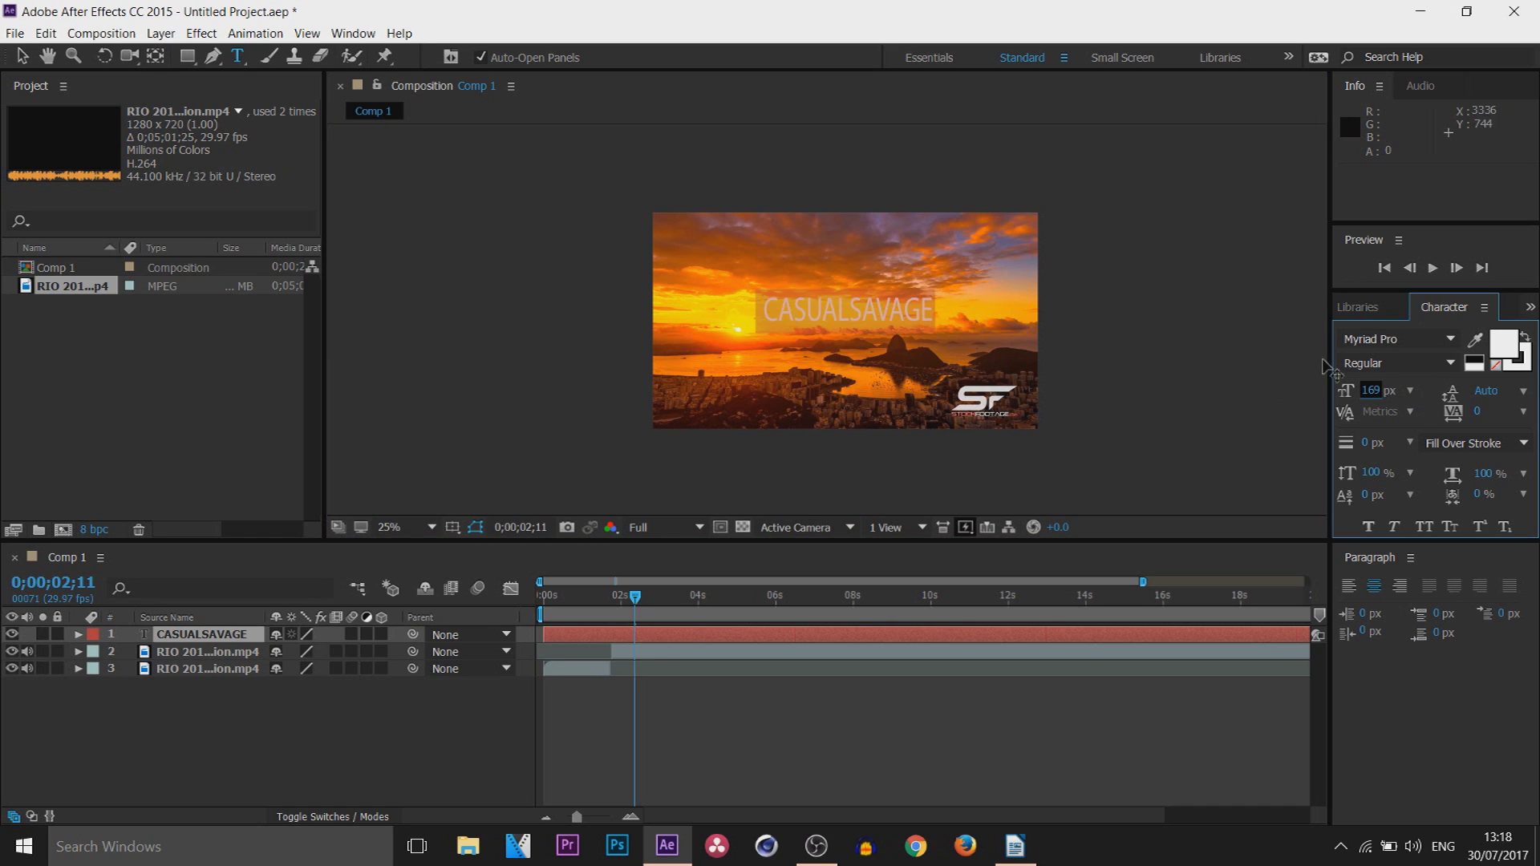
pyautogui.click(1424, 339)
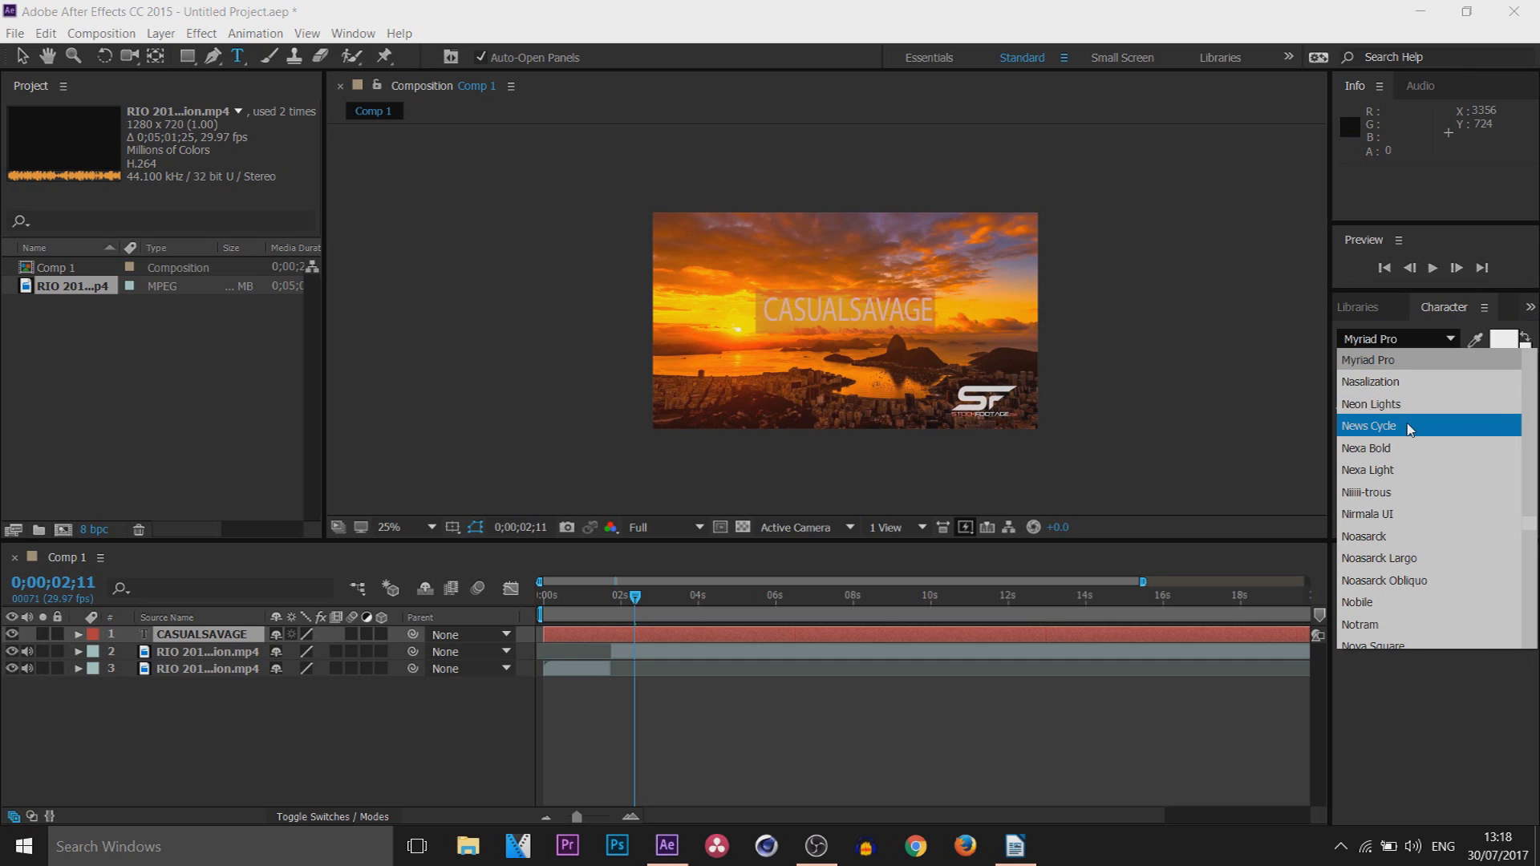
pyautogui.click(1407, 424)
# - Move the text slightly lower in the frame and place its anchor point at the centre of the lettering
pyautogui.click(22, 56)
pyautogui.moveTo(843, 331); pyautogui.dragTo(841, 355)
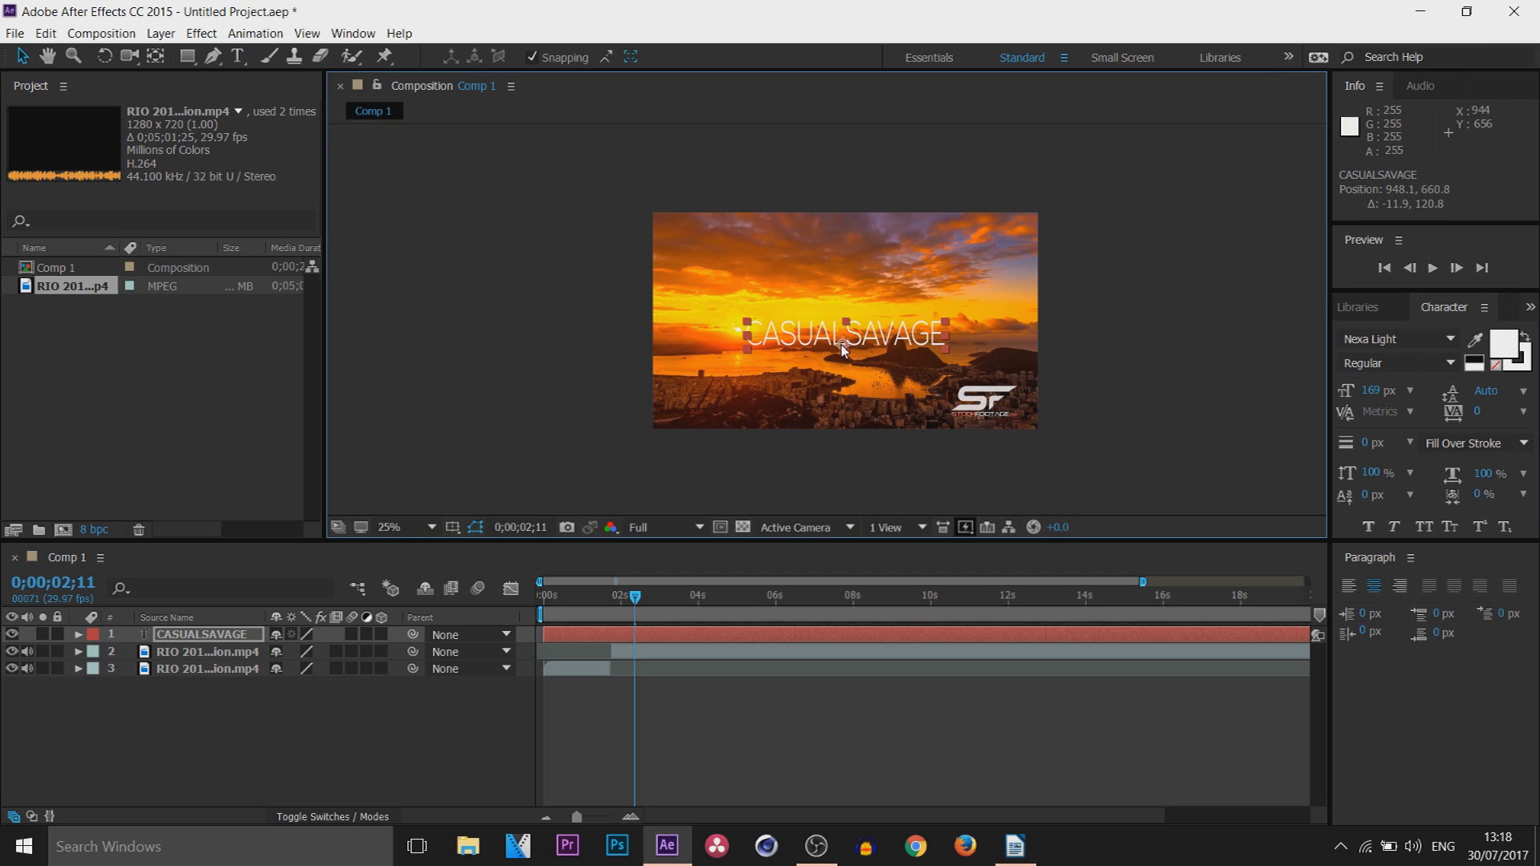
pyautogui.scroll(1, 845, 353)
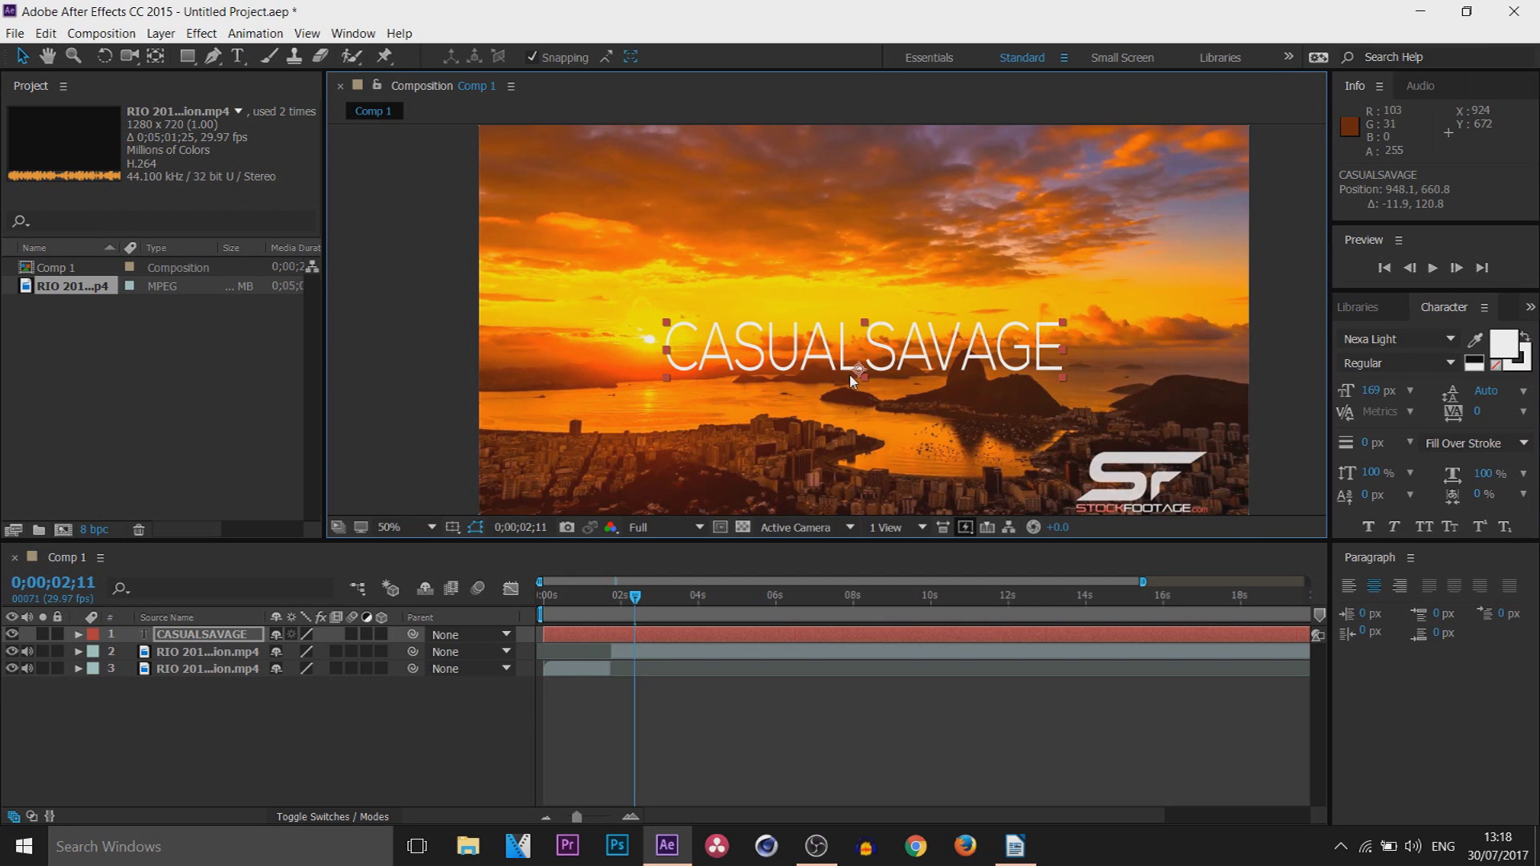
pyautogui.click(155, 57)
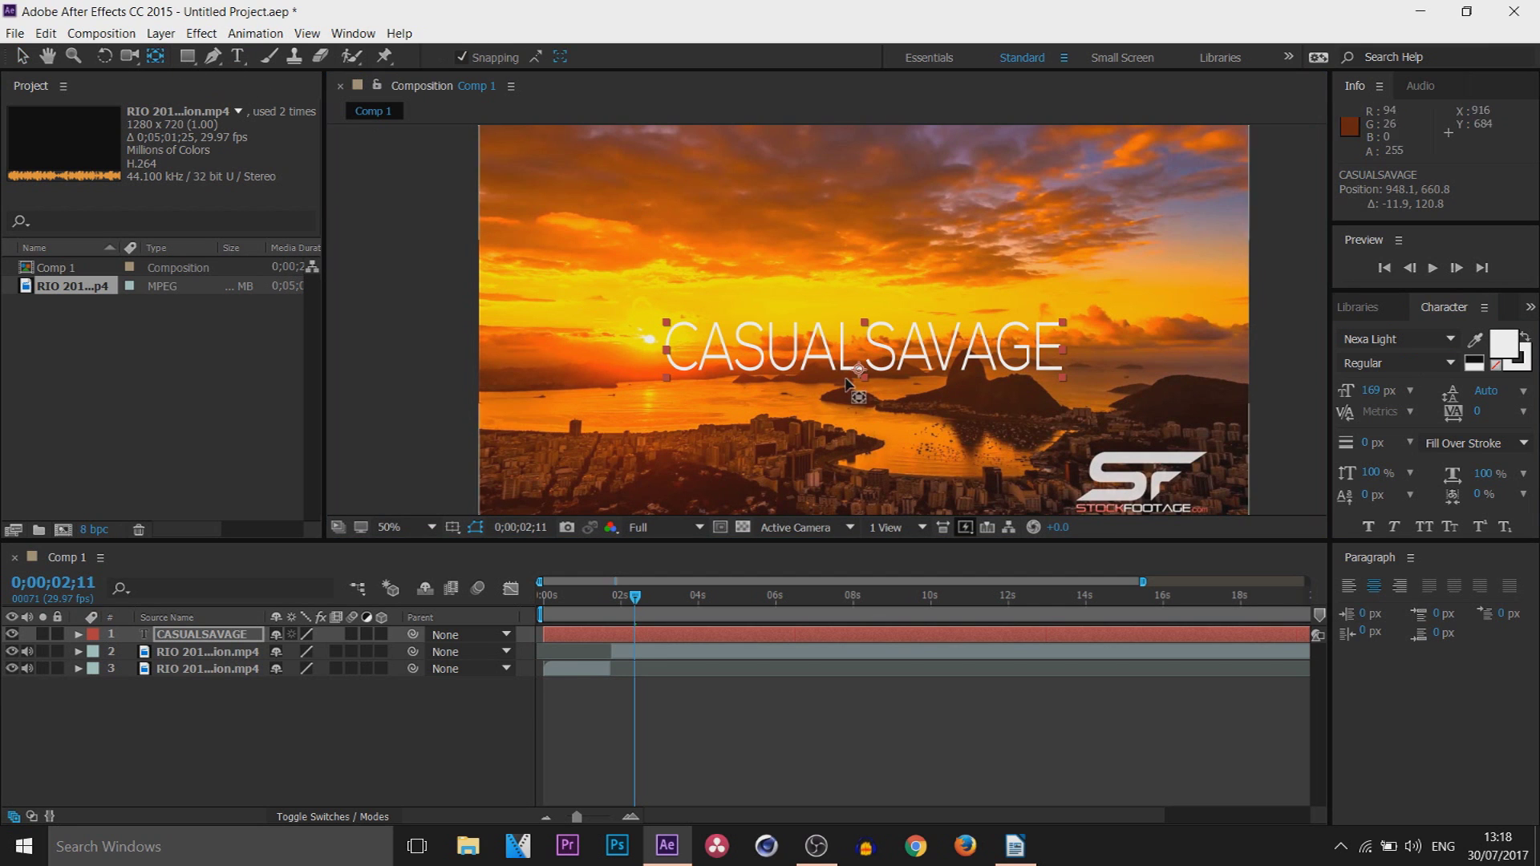
pyautogui.moveTo(860, 370); pyautogui.dragTo(870, 353)
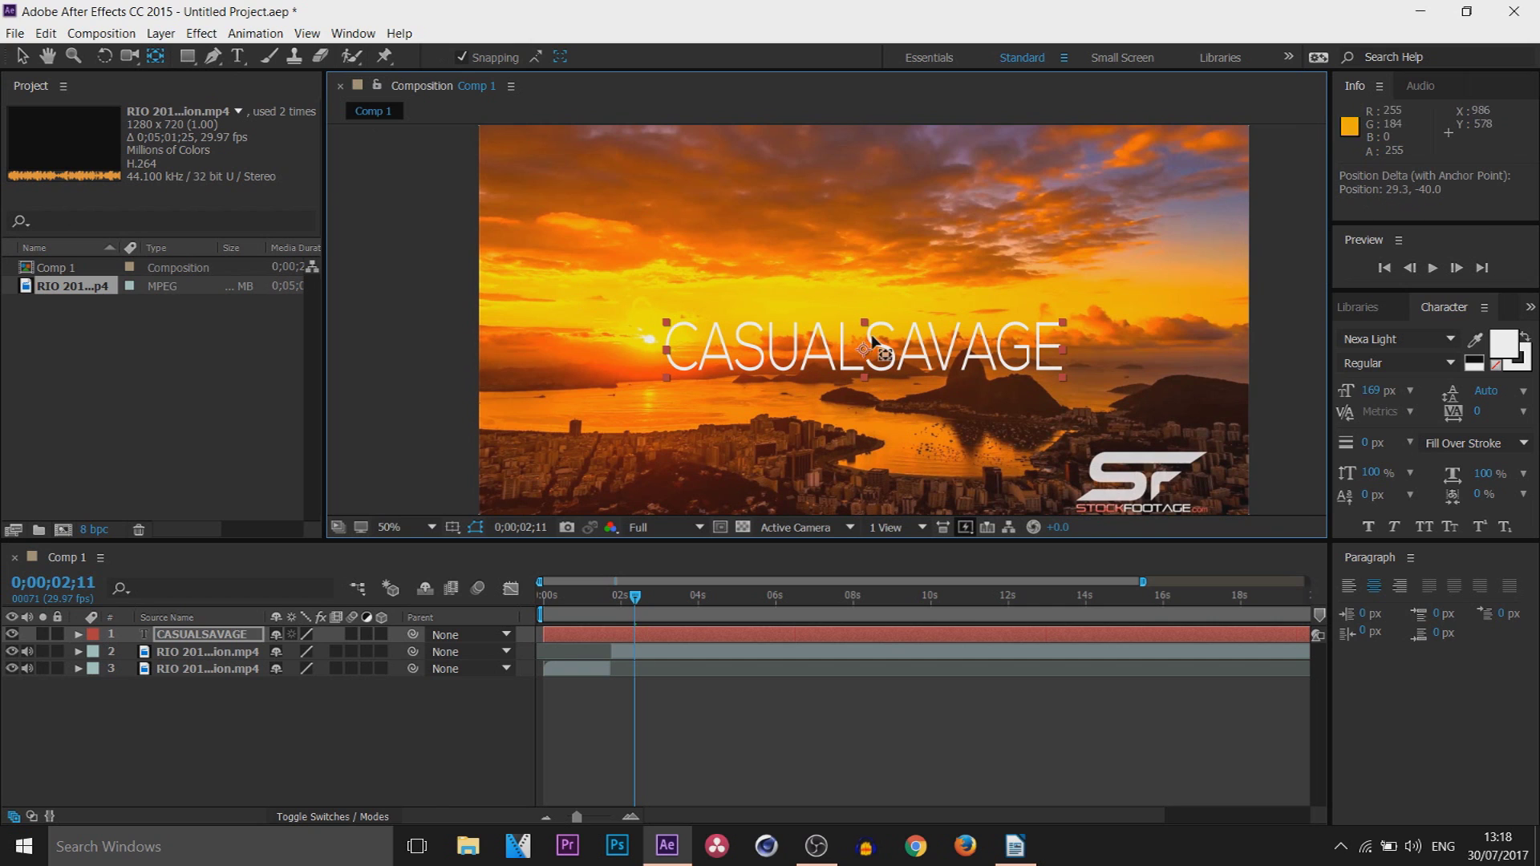
# - Move the text to the exact centre of the composition, at position 960, 540
pyautogui.click(21, 57)
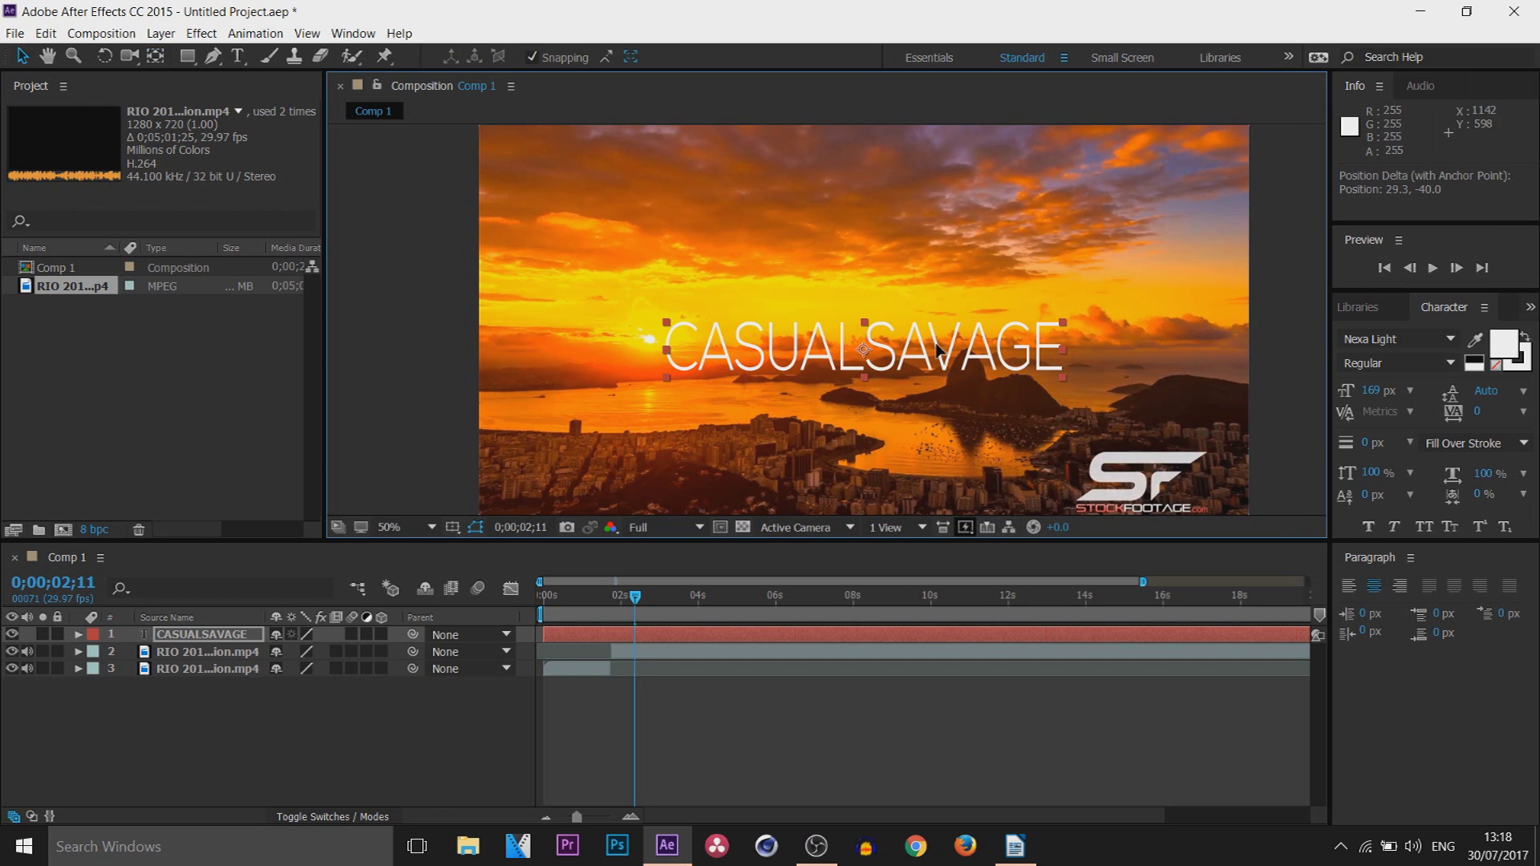
pyautogui.moveTo(966, 378); pyautogui.dragTo(966, 350)
pyautogui.scroll(-4, 905, 331)
pyautogui.scroll(2, 905, 330)
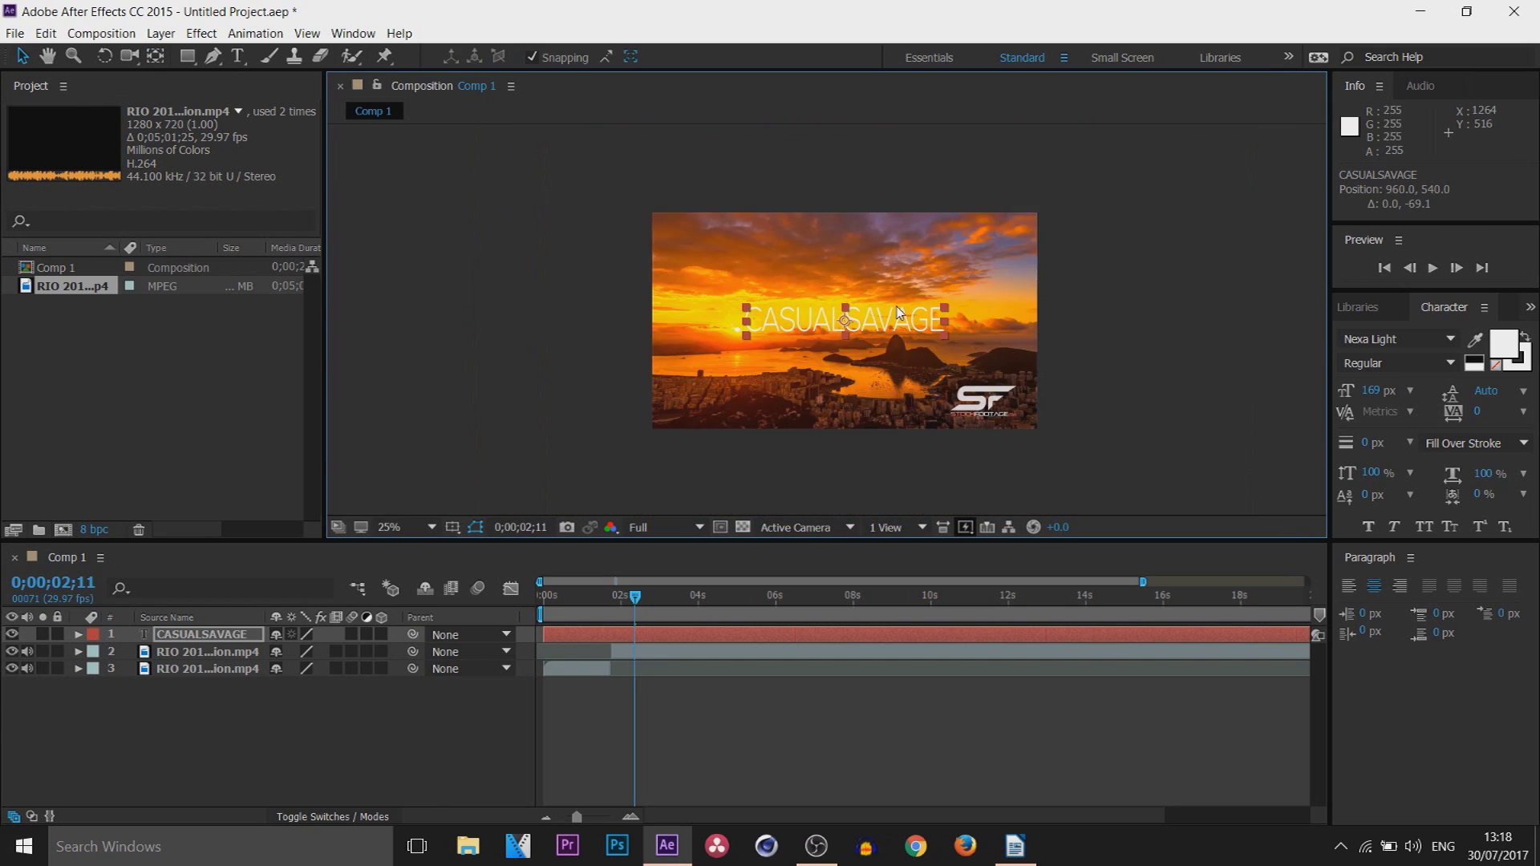
# - Deselect the text layer and look at the fill and stroke order options, keeping Fill Over Stroke
pyautogui.click(1066, 315)
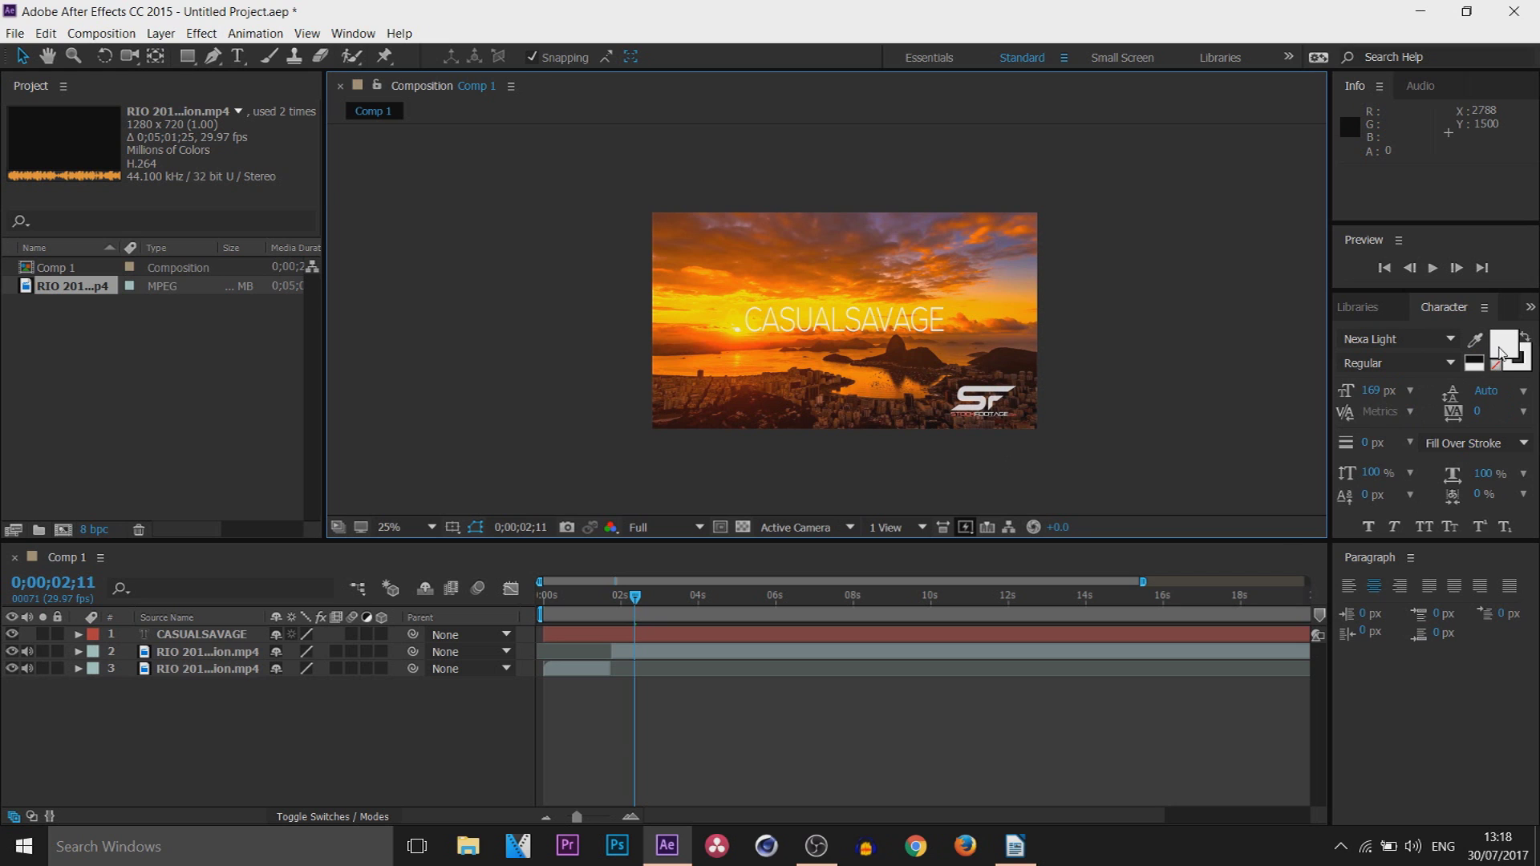
pyautogui.click(1476, 444)
pyautogui.click(1479, 449)
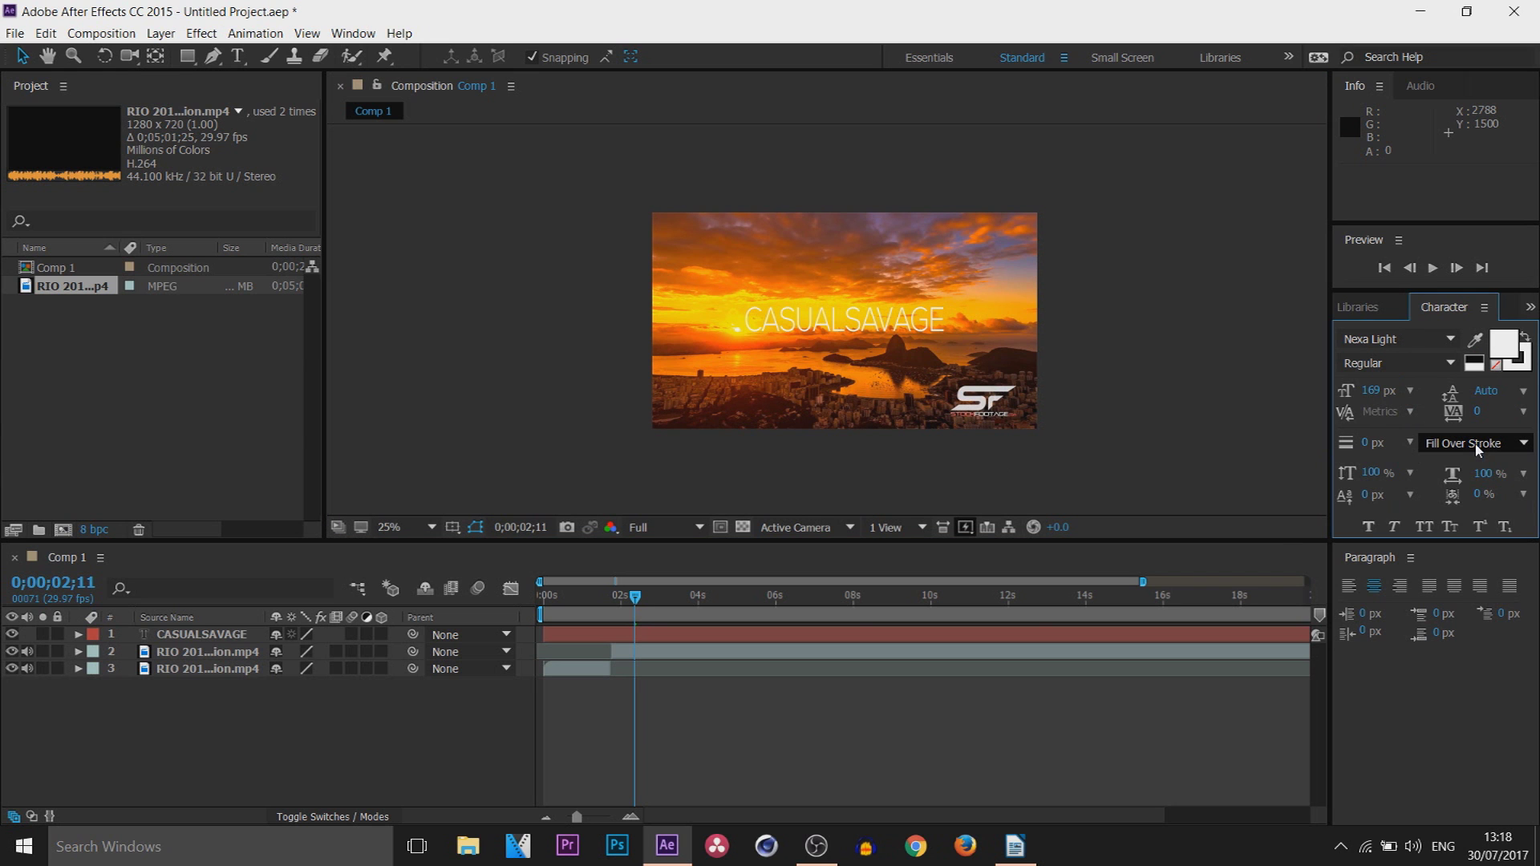
# - Play and stop a preview of the composition, jump to the last frame and return to the first frame
pyautogui.press('space')
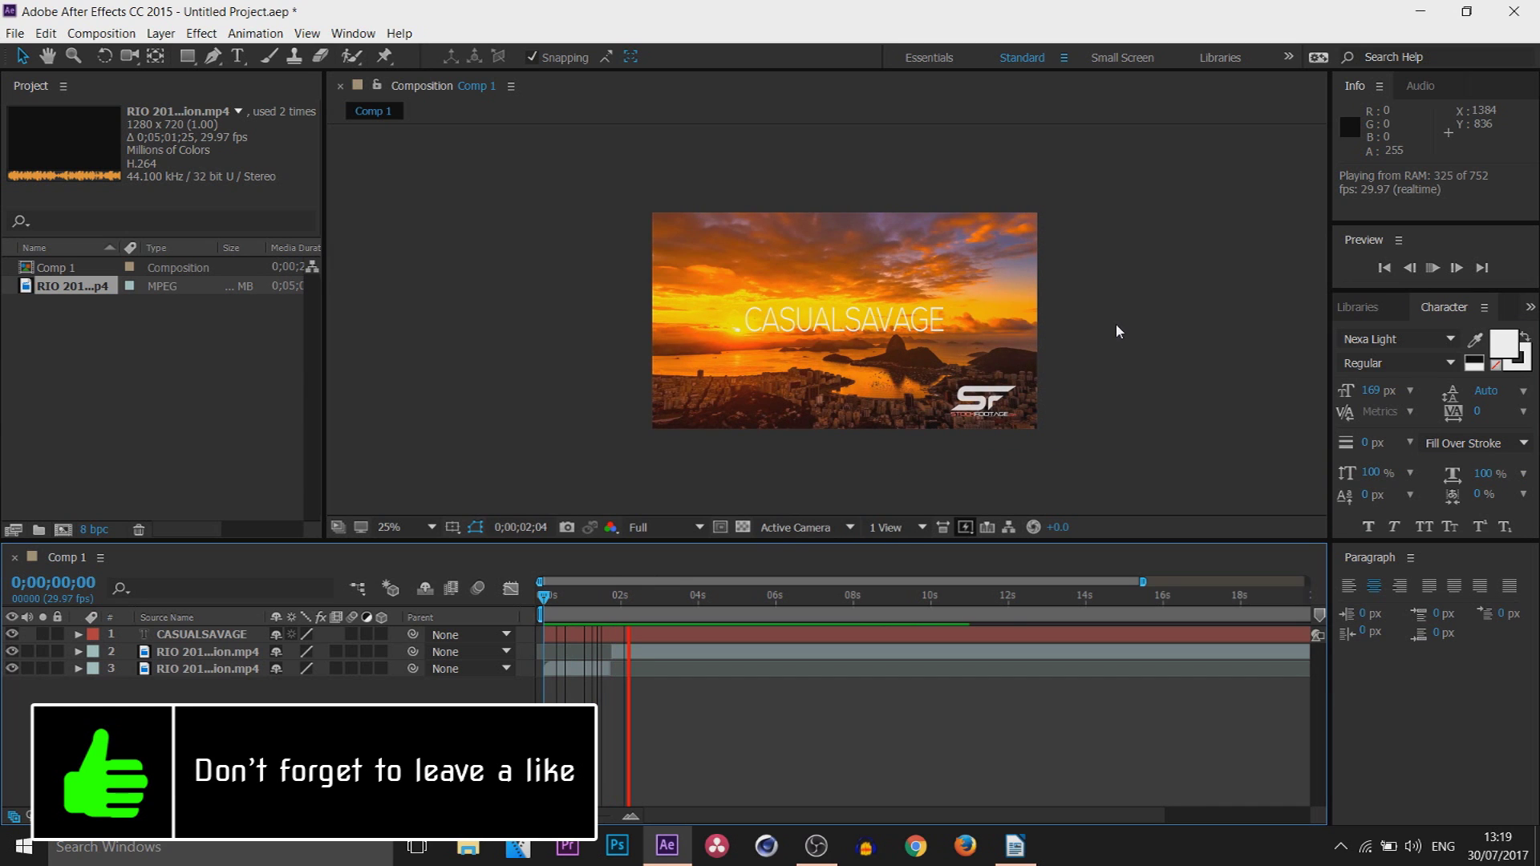
pyautogui.press('space')
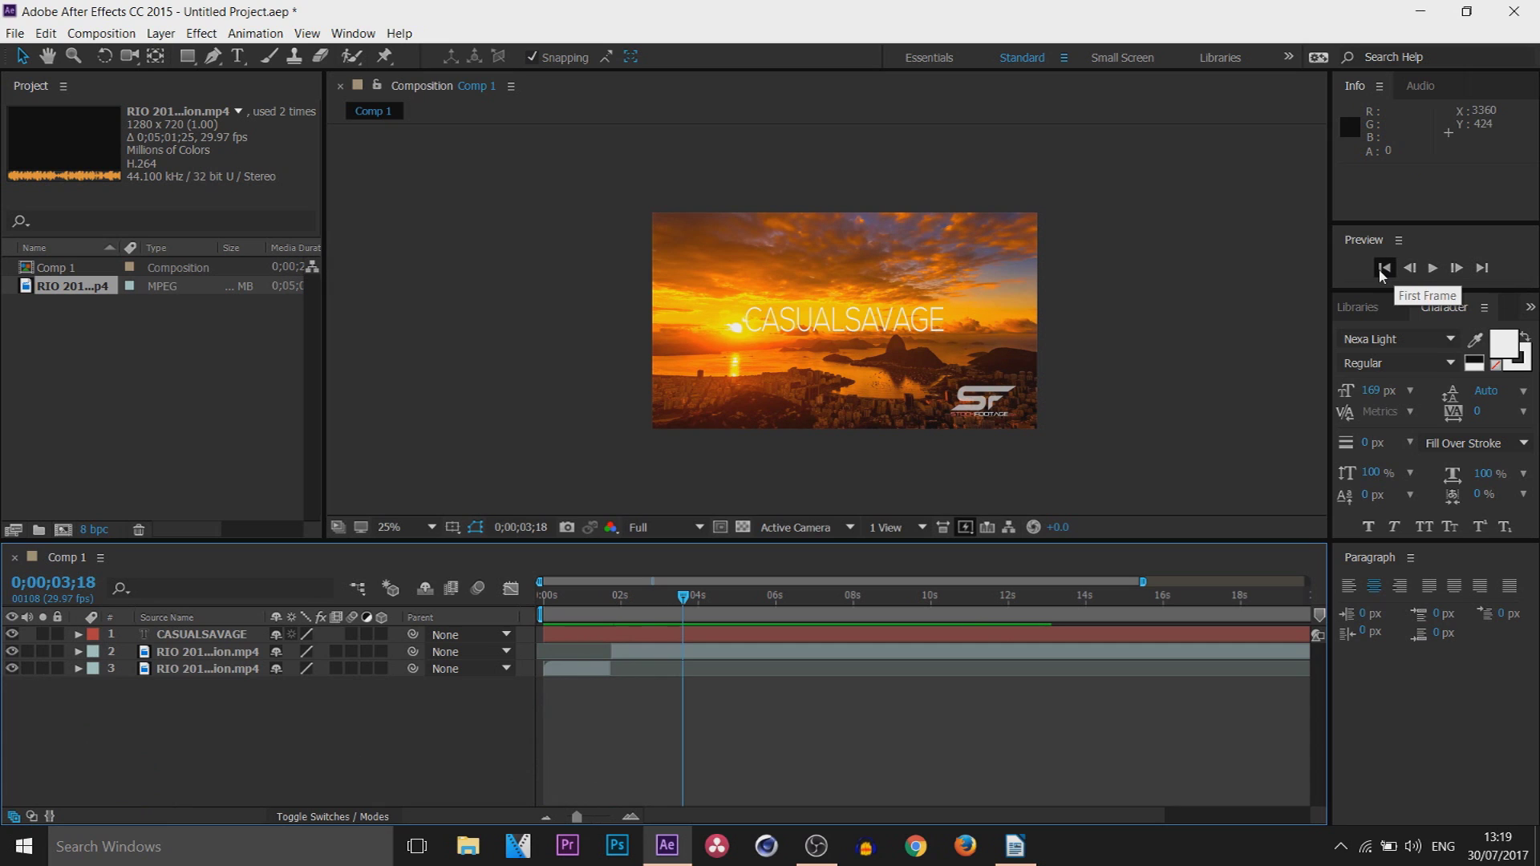
pyautogui.click(1382, 272)
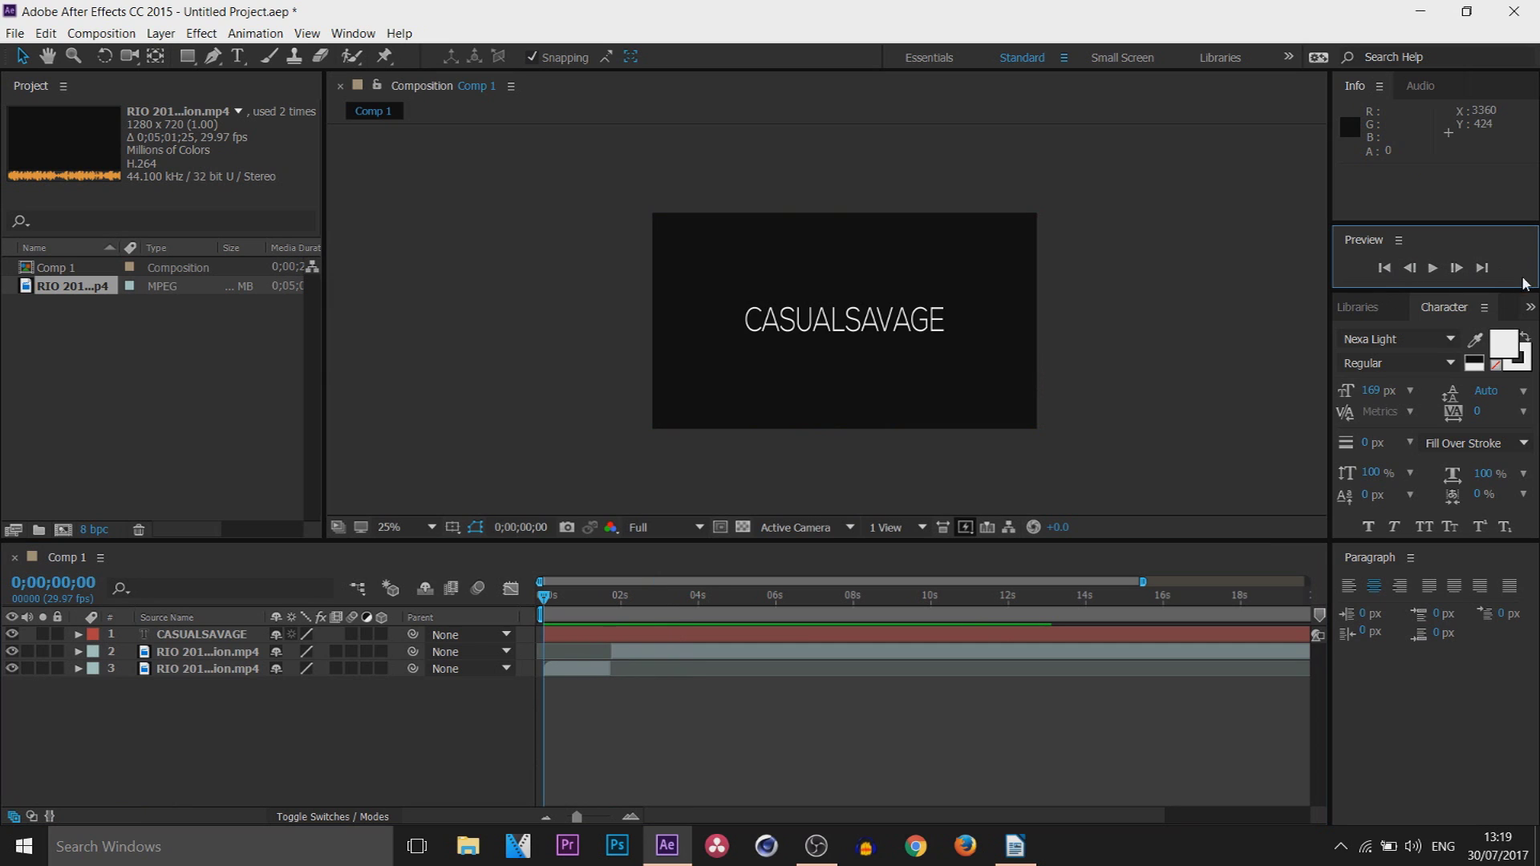
pyautogui.click(1482, 268)
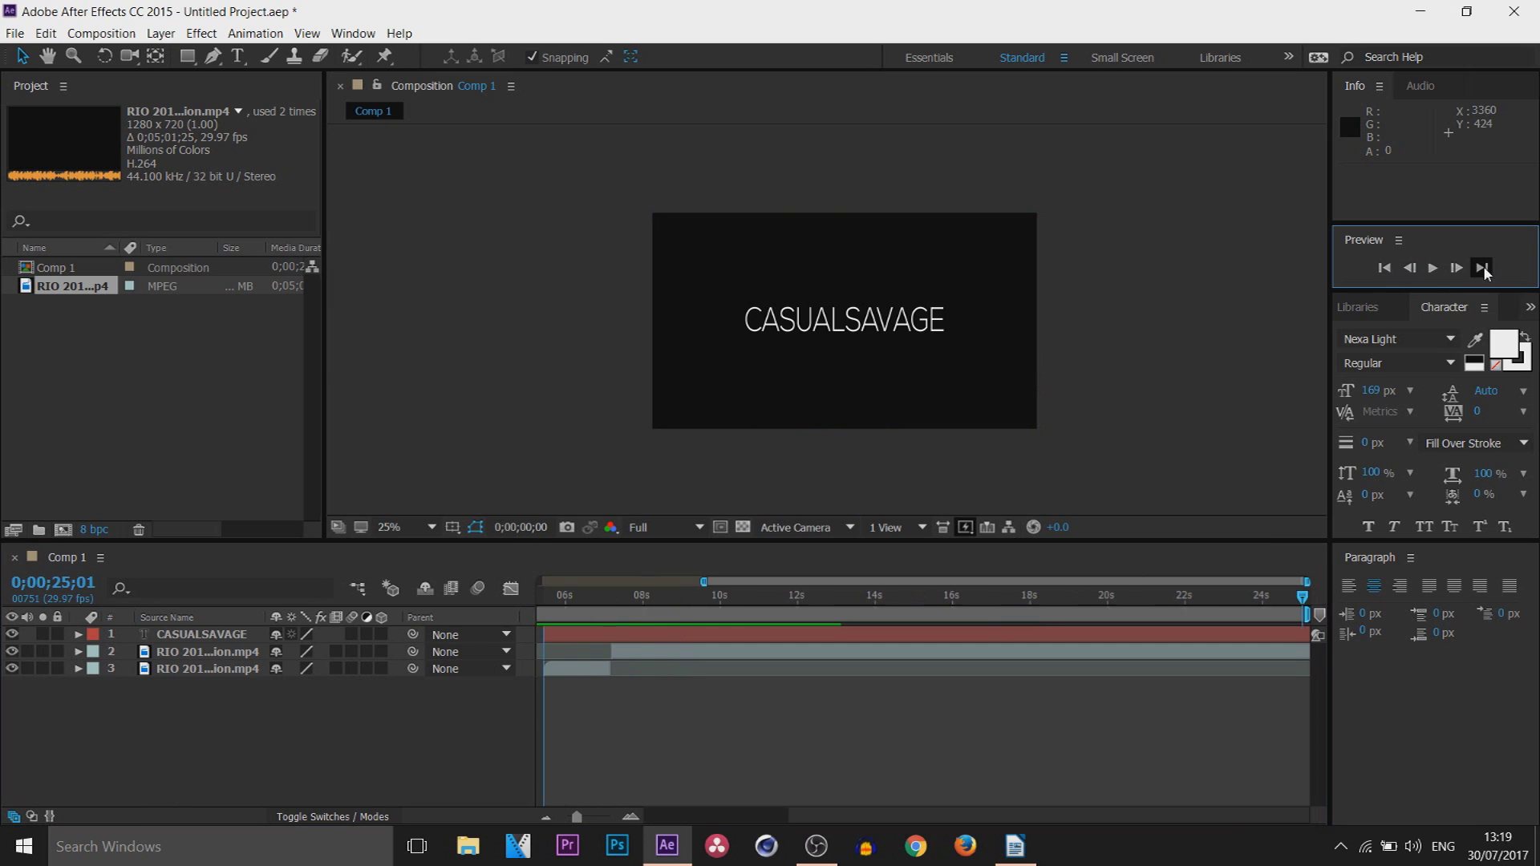
pyautogui.click(1392, 266)
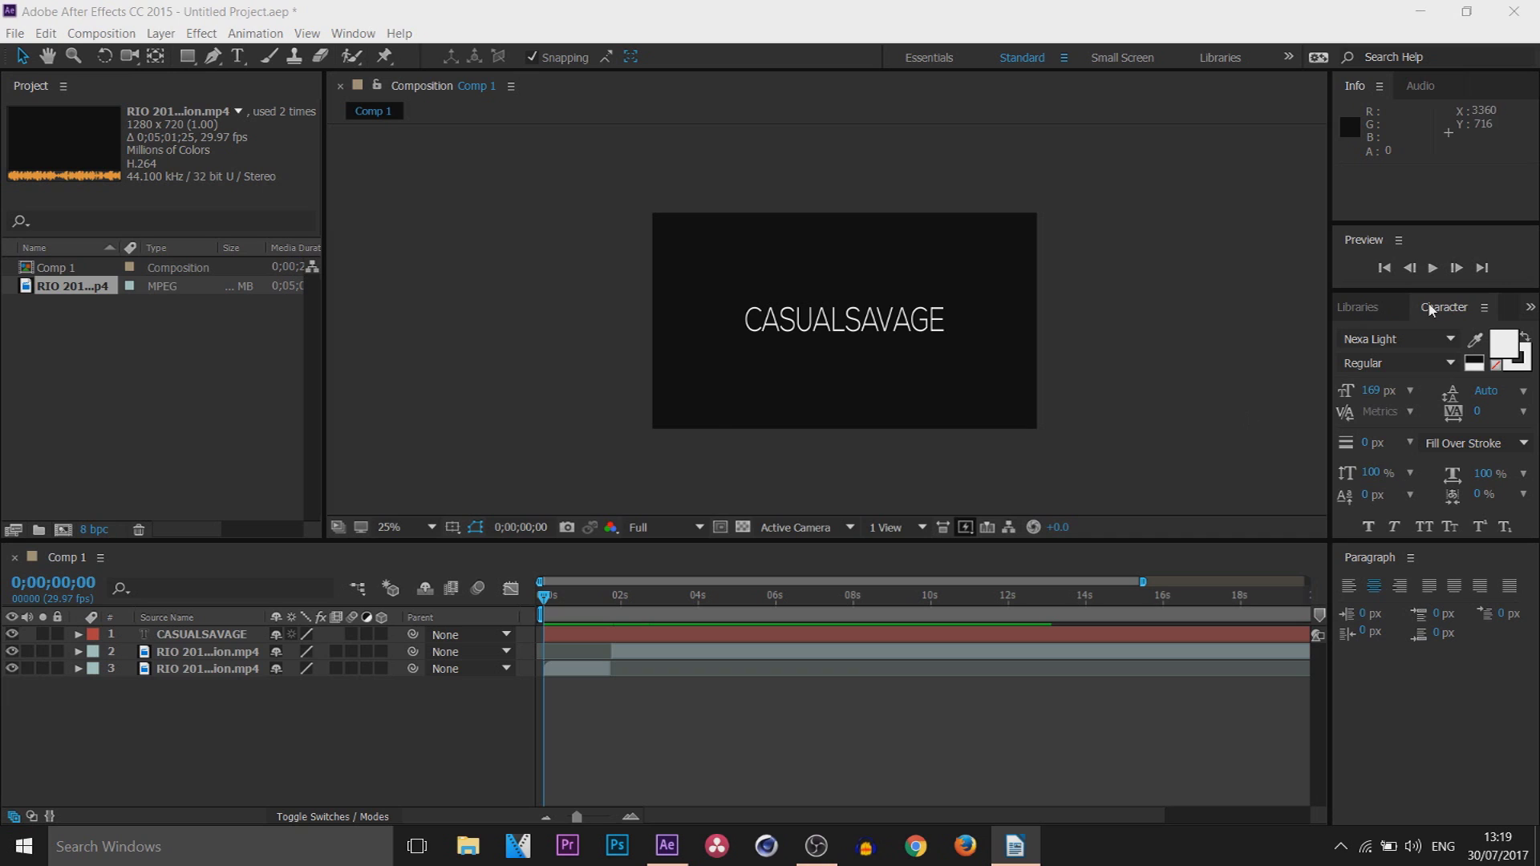
# - Set the composition view's preview resolution to Quarter
pyautogui.click(1062, 385)
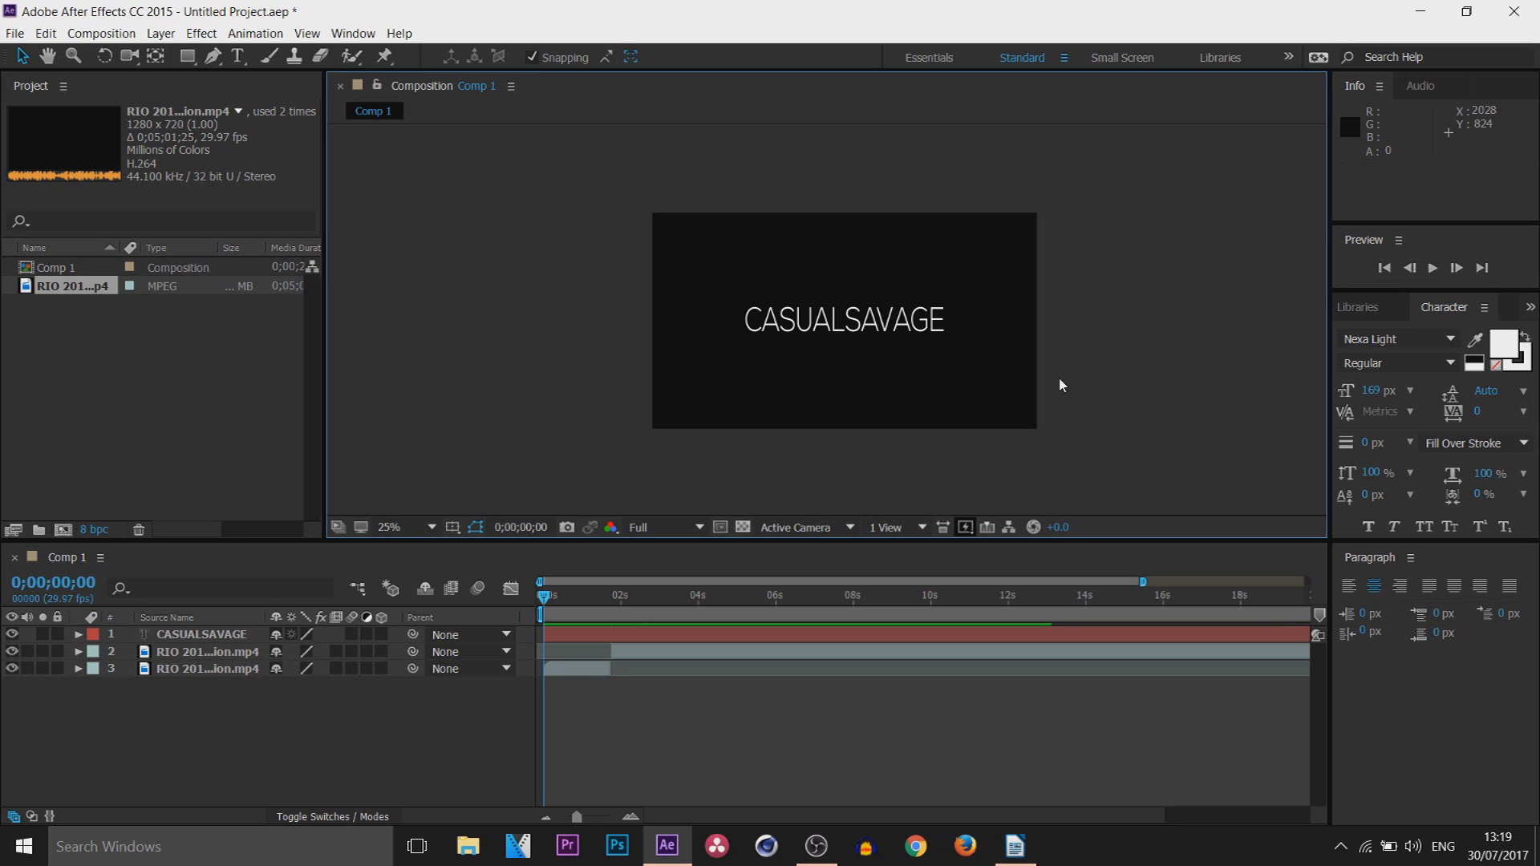
pyautogui.click(663, 527)
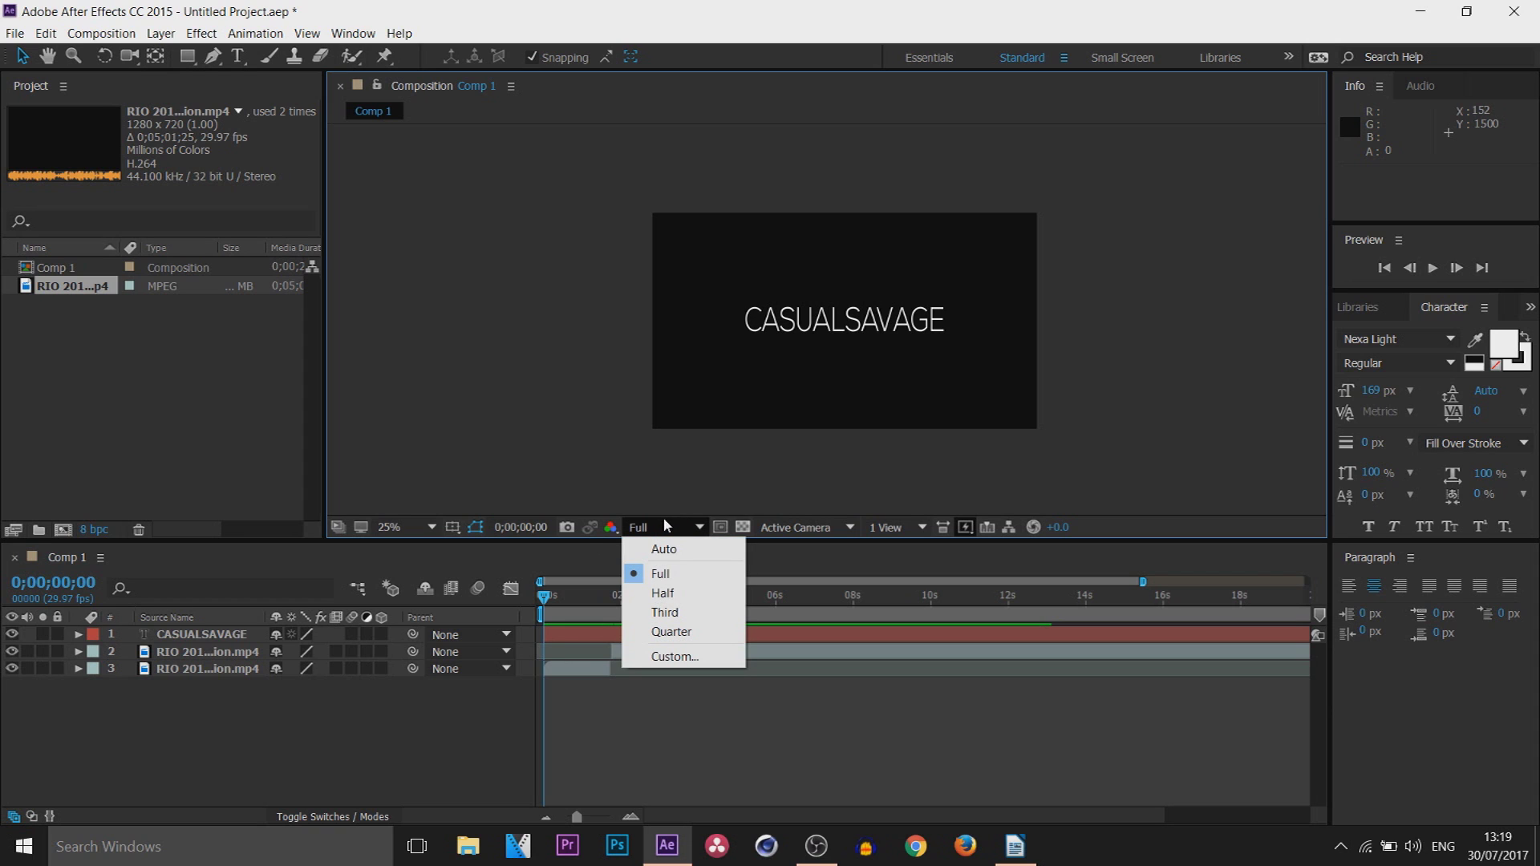
pyautogui.click(693, 633)
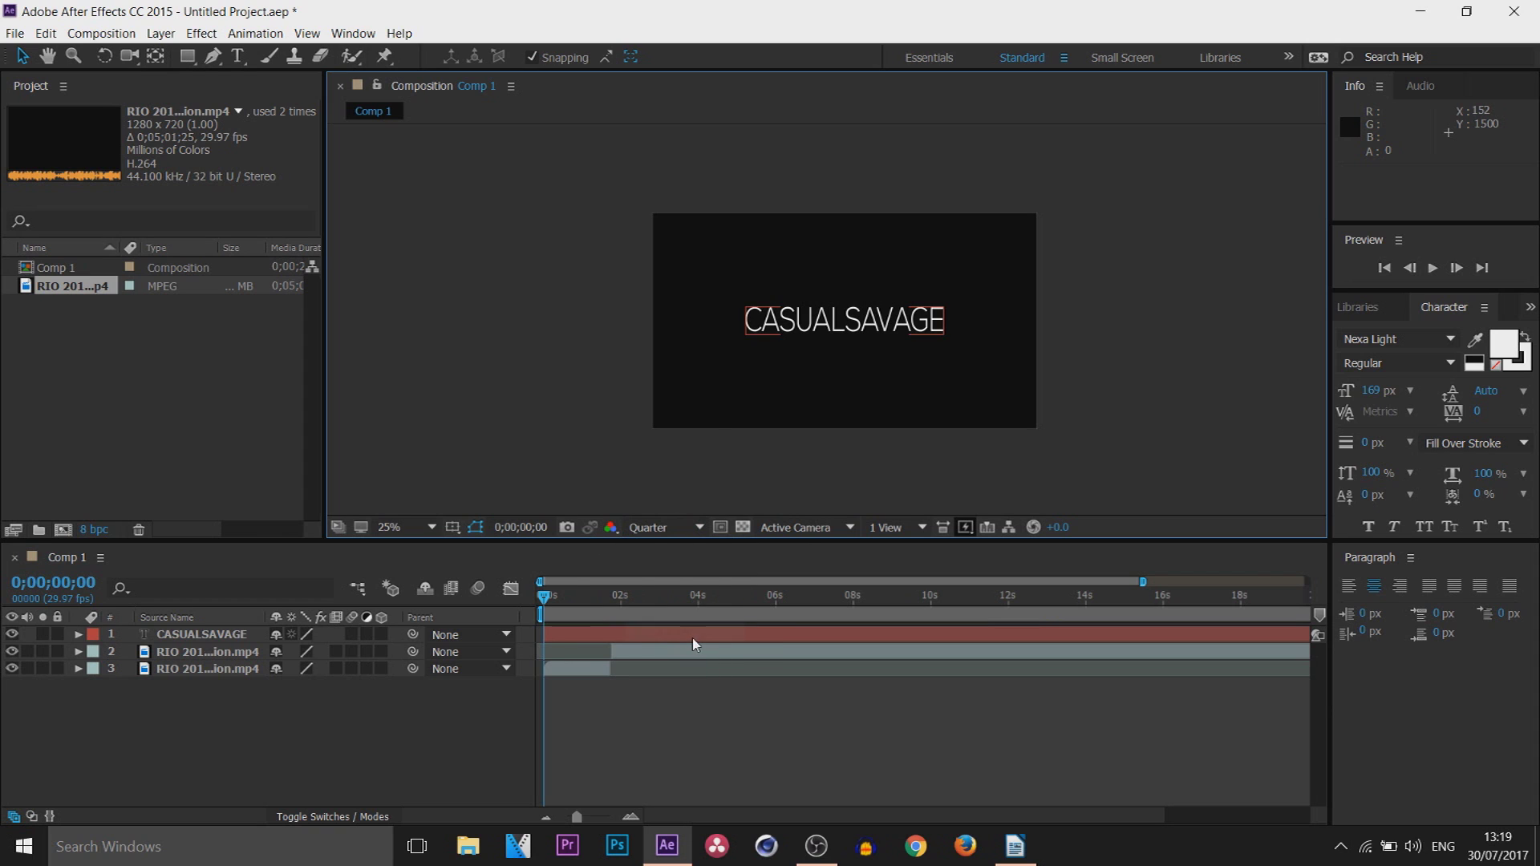
# - Preview the composition from 0;00;02;08, stop it, and set the composition view's resolution to Full
pyautogui.click(632, 595)
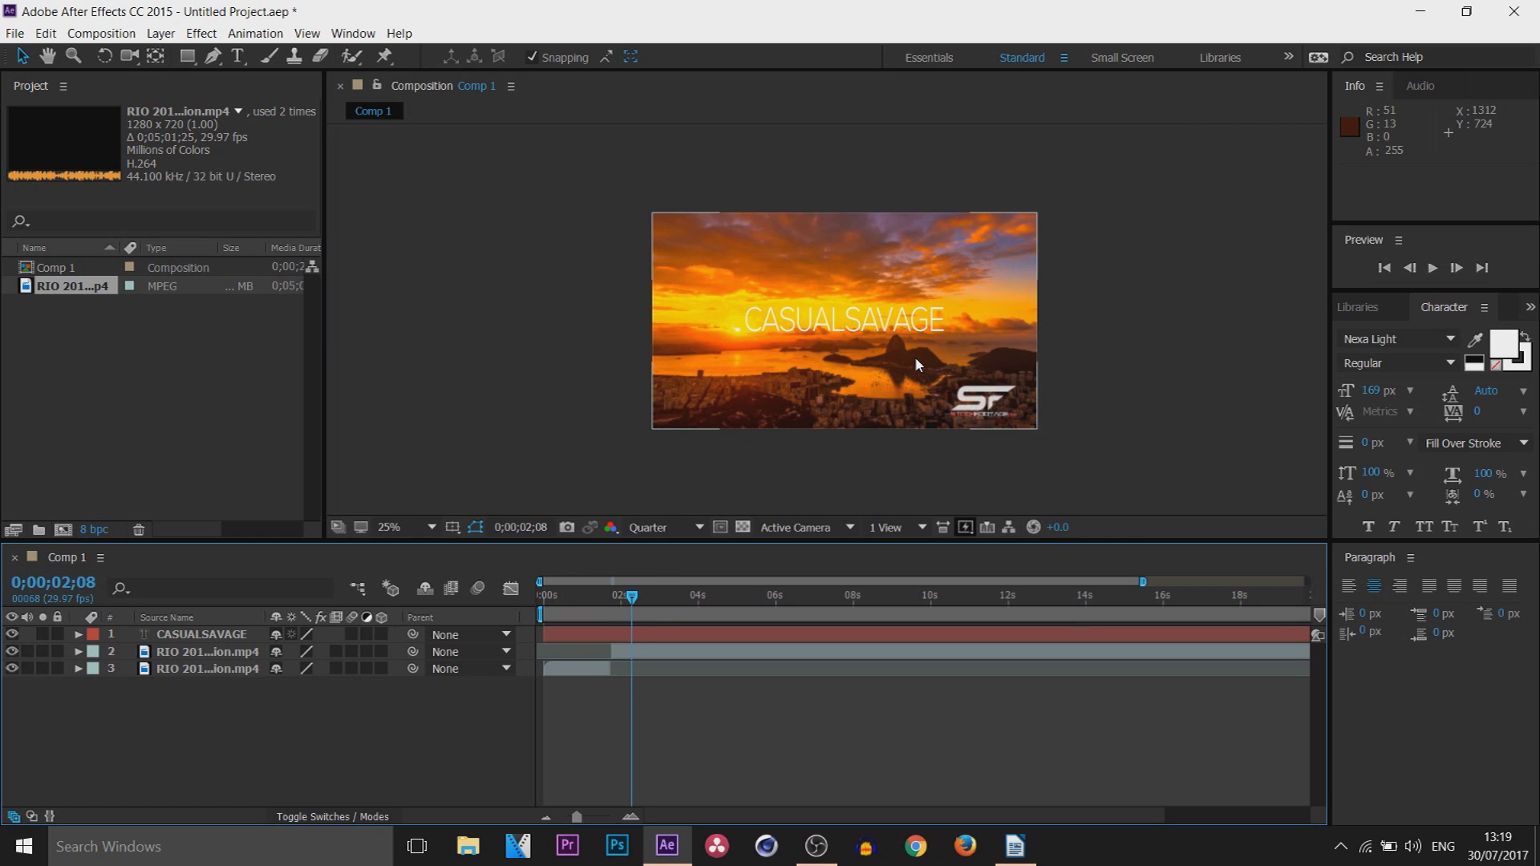
pyautogui.press('space')
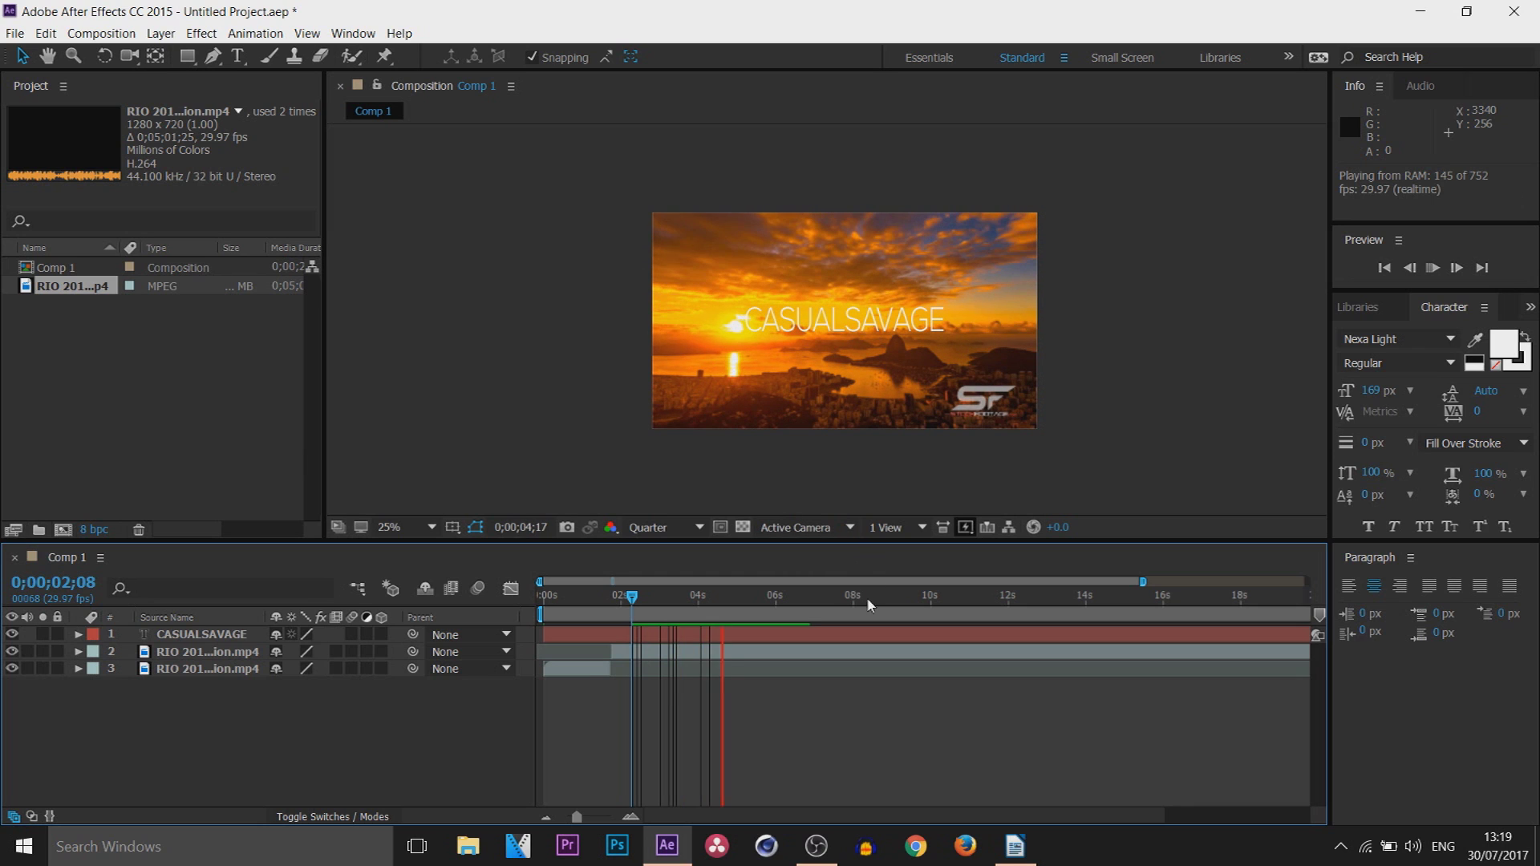
pyautogui.press('space')
pyautogui.click(667, 526)
pyautogui.click(642, 571)
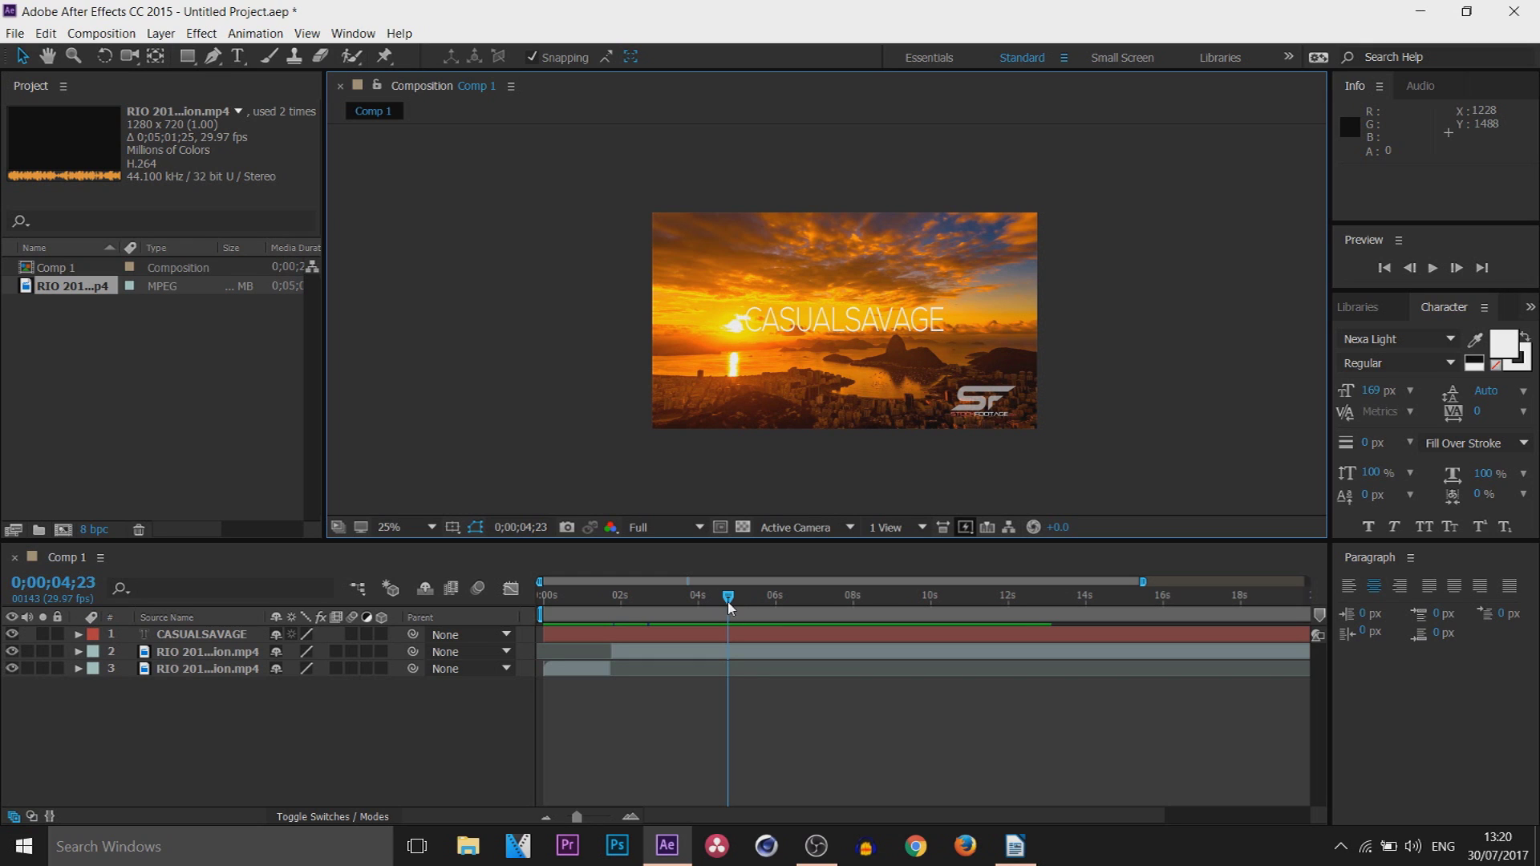
# - Look at the composition view's magnification options and inspect the frame at larger and smaller zoom levels, ending at 25%
pyautogui.click(432, 529)
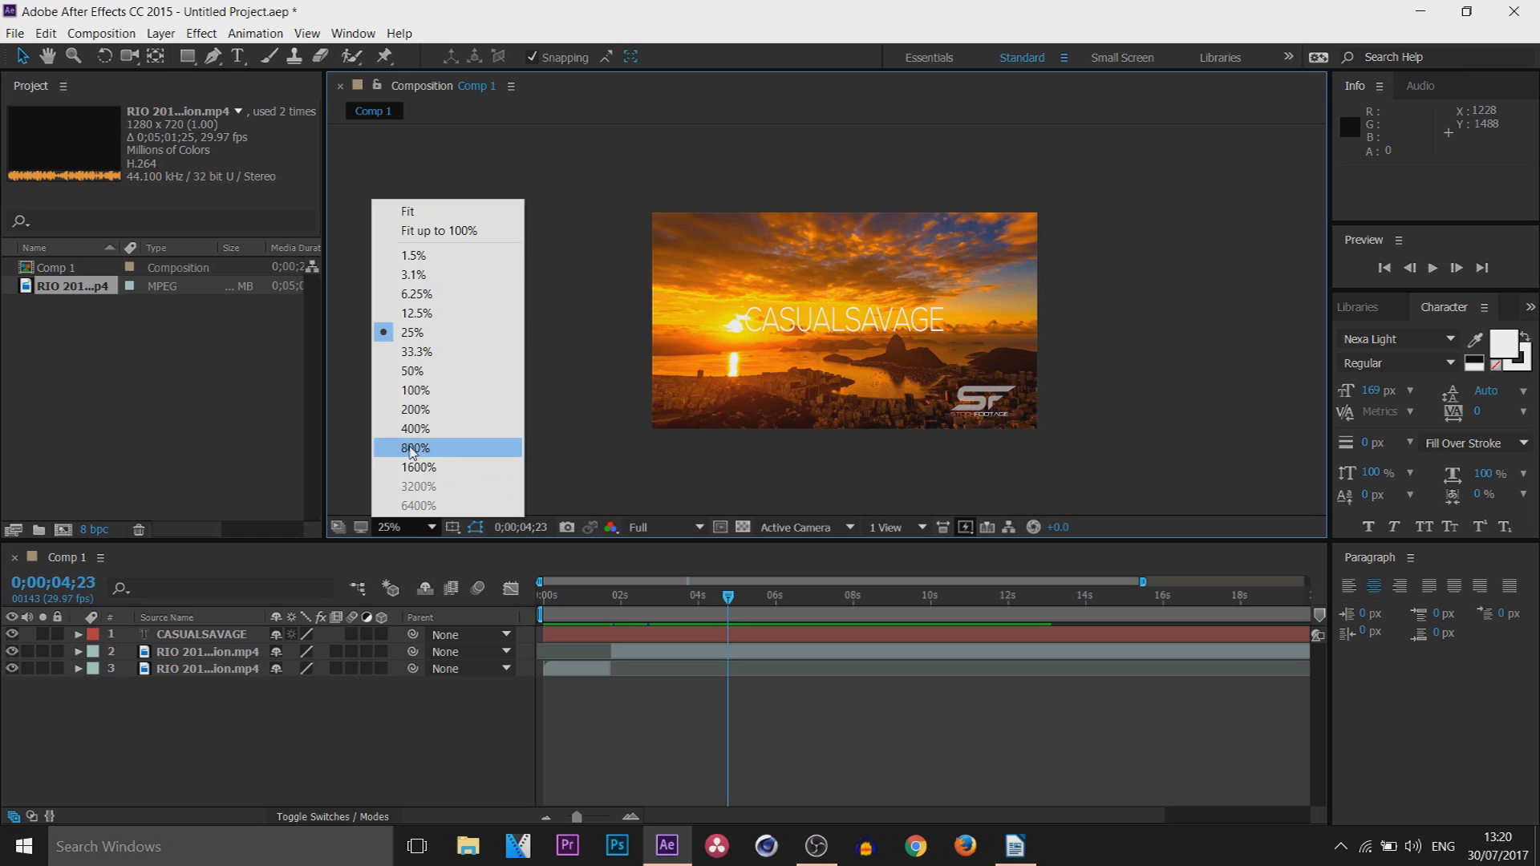
pyautogui.click(502, 312)
pyautogui.scroll(4, 859, 349)
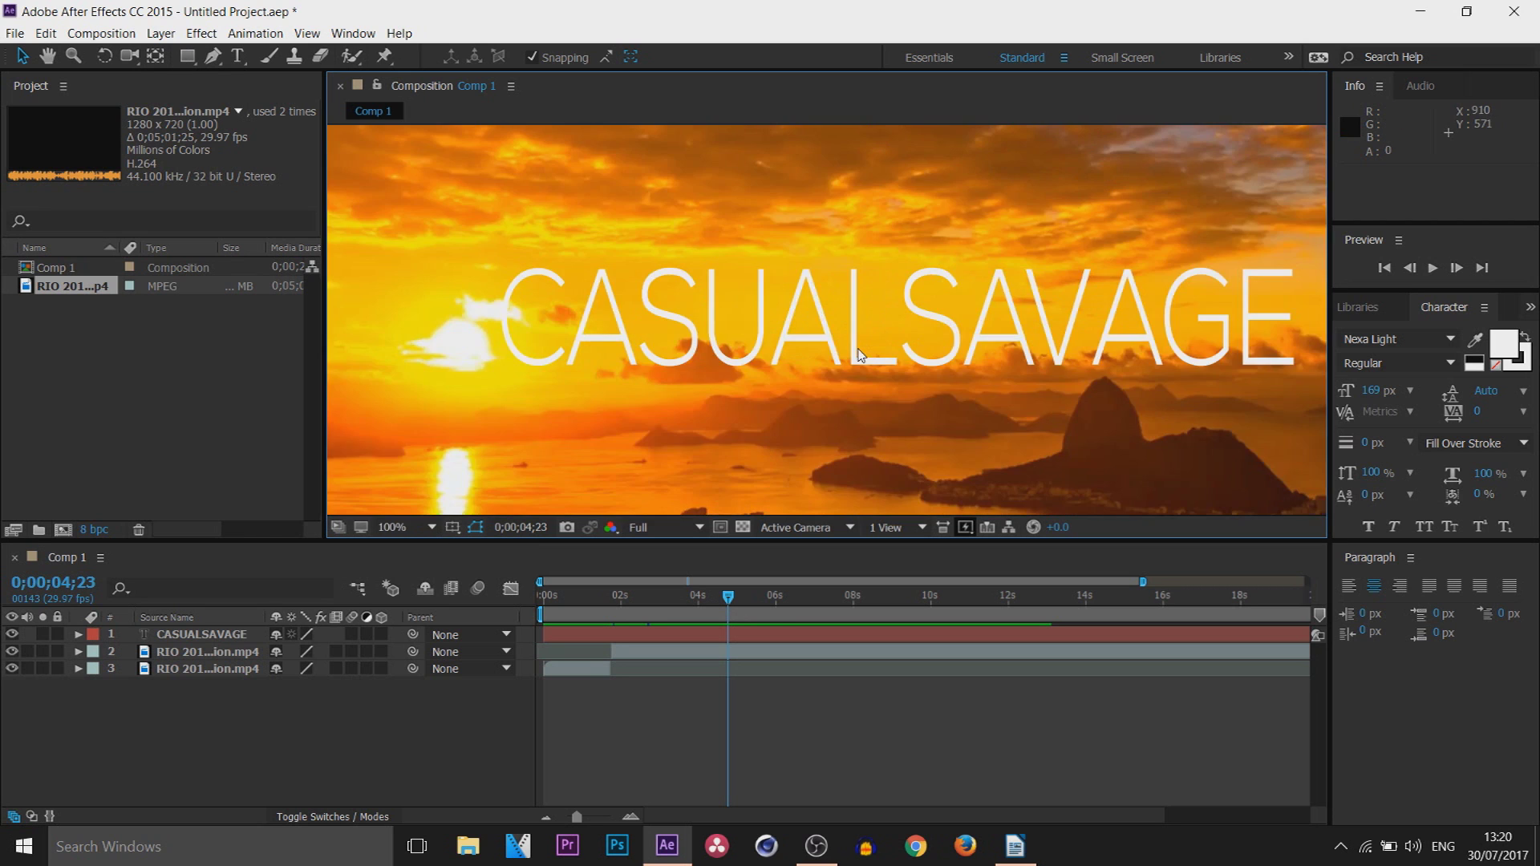
pyautogui.scroll(-2, 859, 349)
pyautogui.click(929, 343)
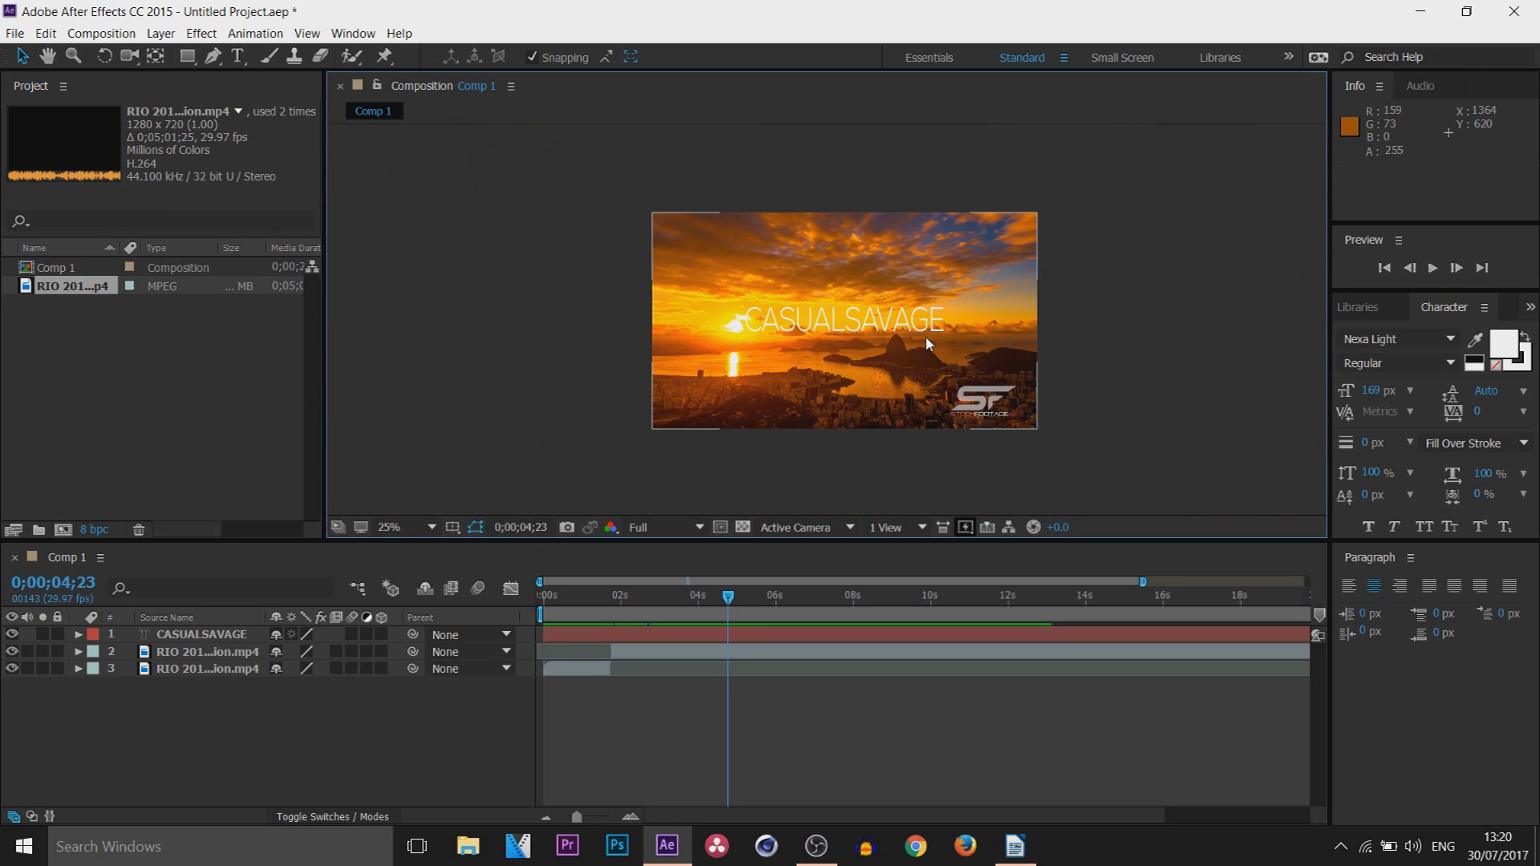
pyautogui.press(',')
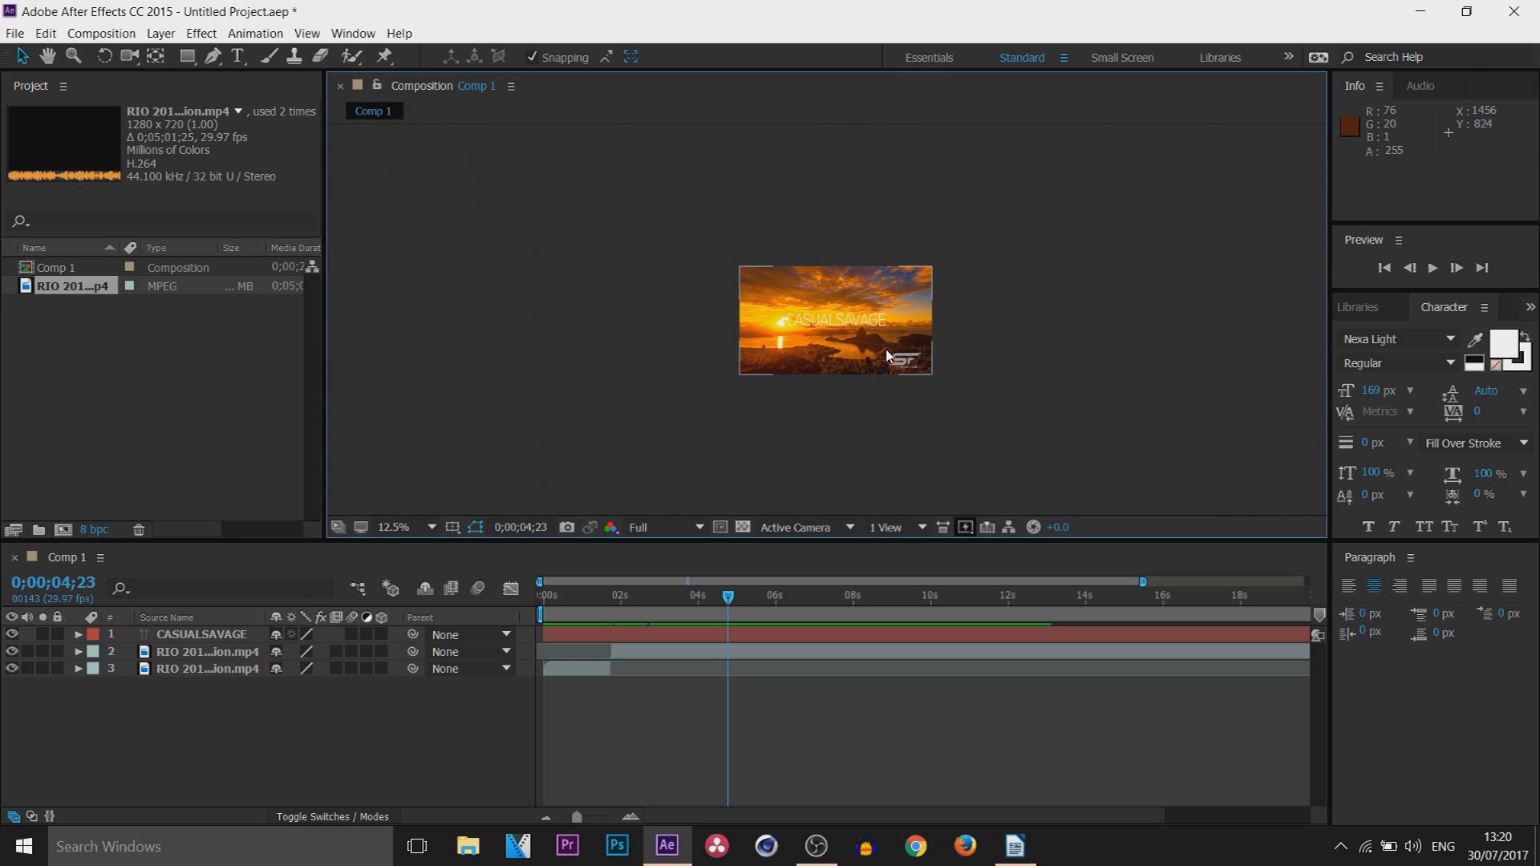
pyautogui.press('.')
pyautogui.click(1248, 335)
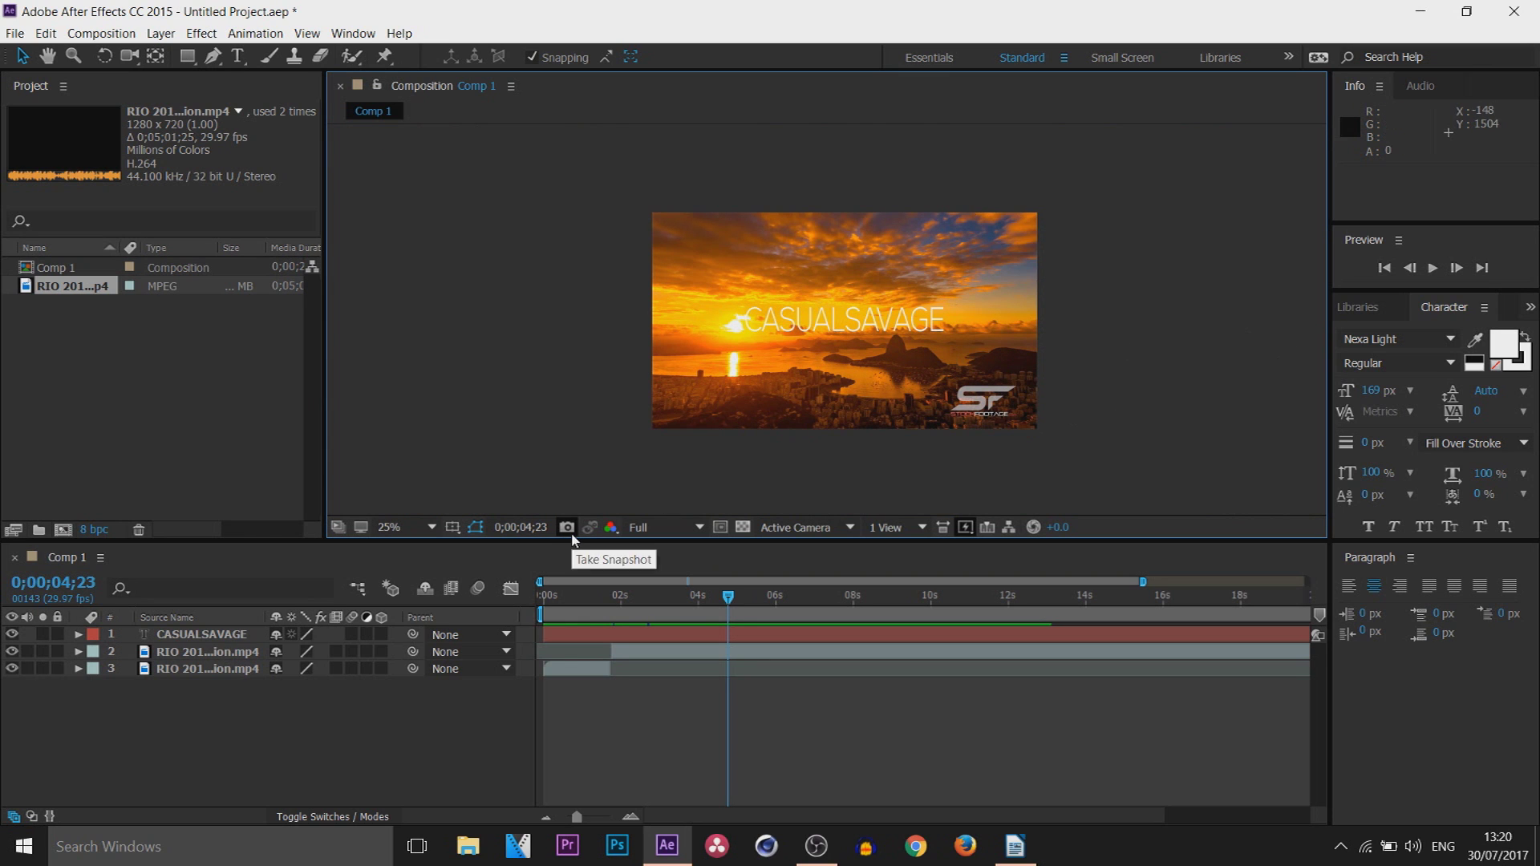
# - Take a snapshot of the frame at 0;00;18;01 and show it for comparison while at 0;00;04;18
pyautogui.moveTo(730, 599); pyautogui.dragTo(1242, 598)
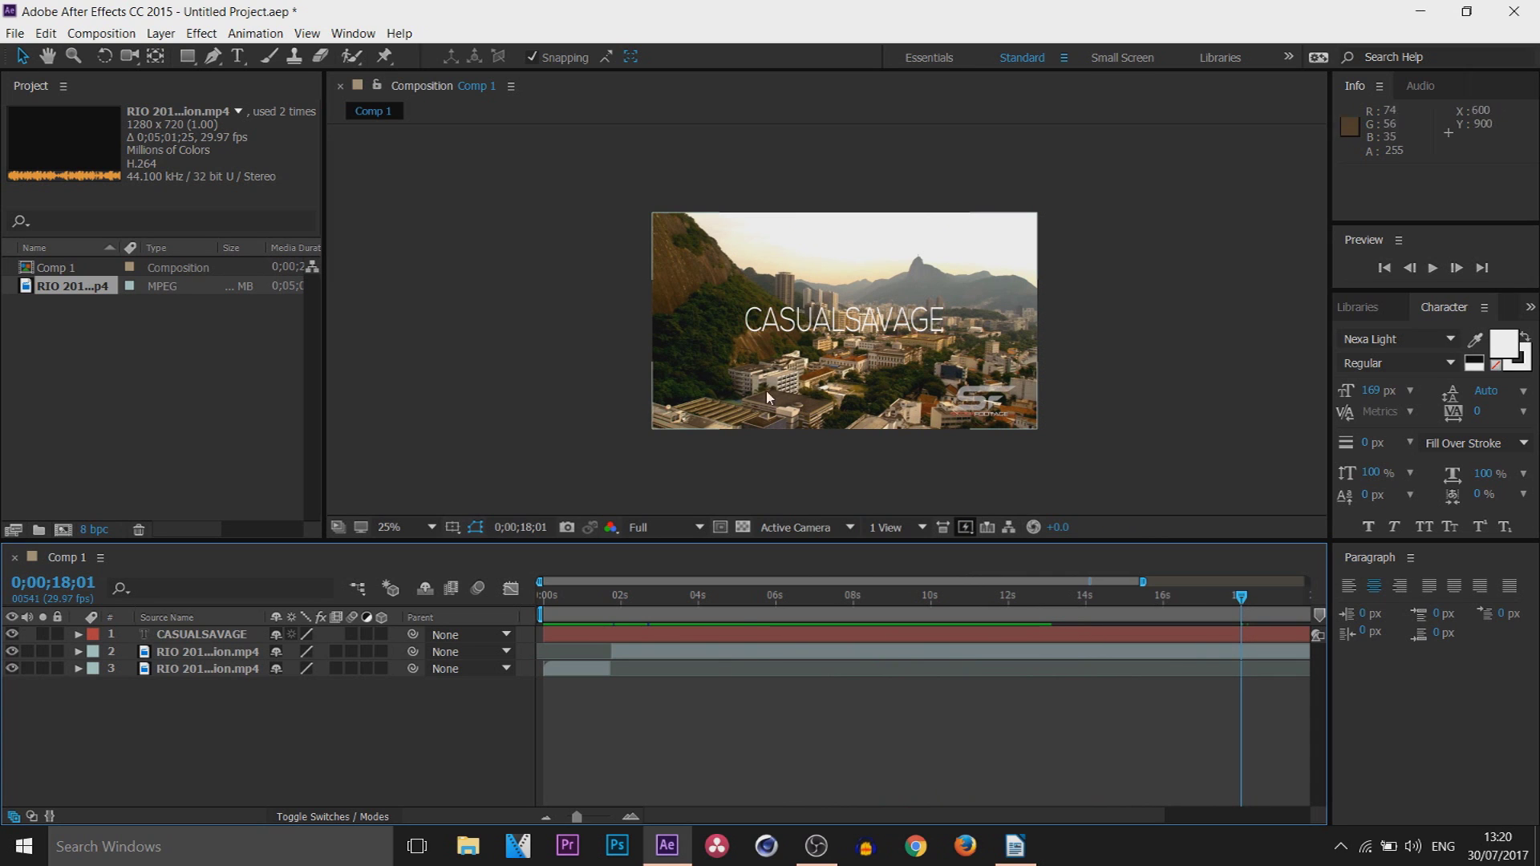
pyautogui.click(568, 529)
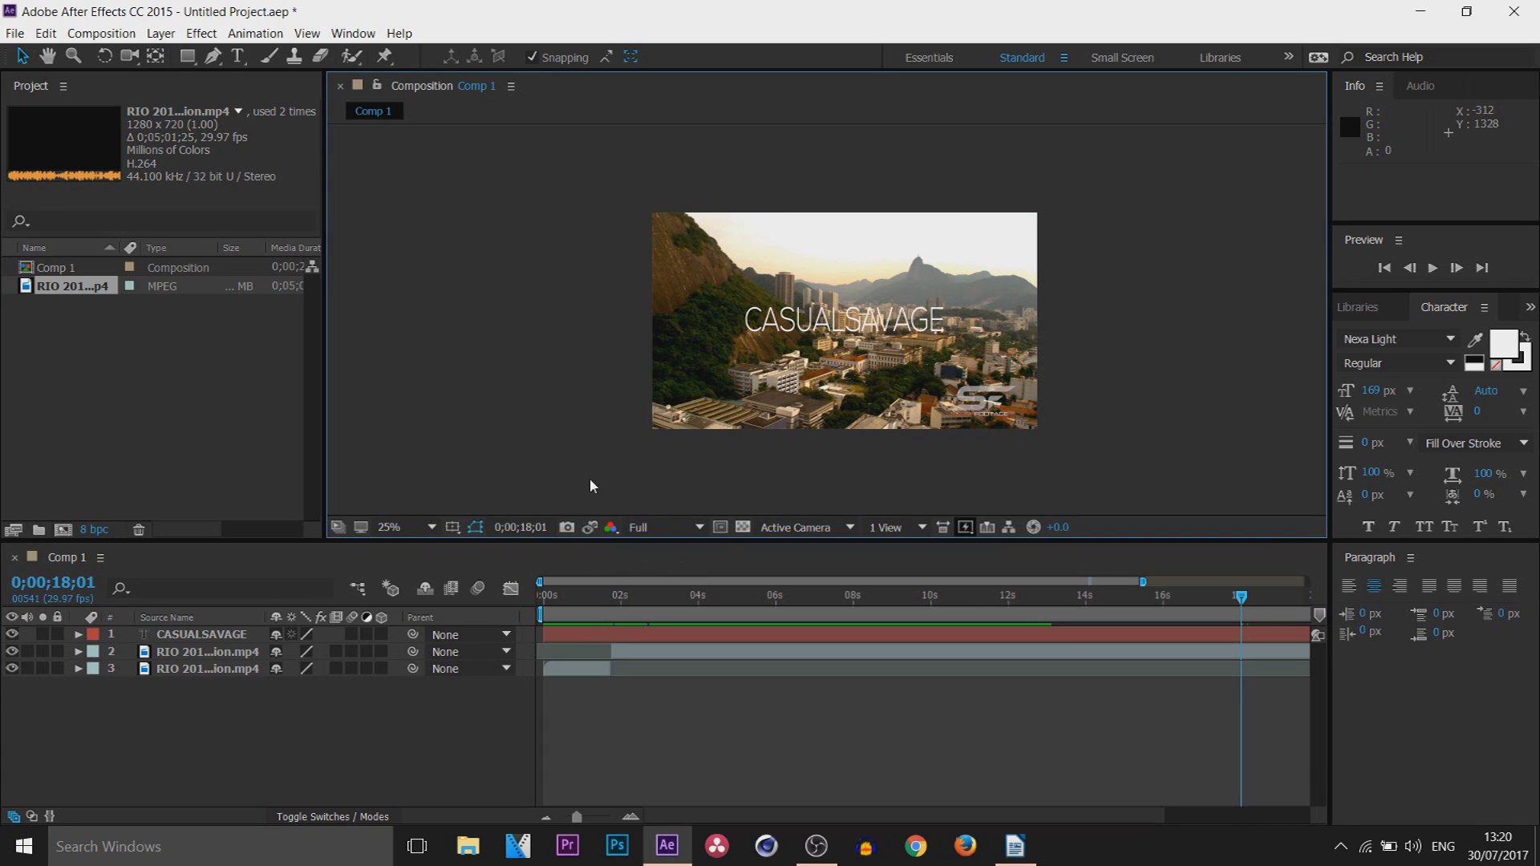
pyautogui.click(721, 597)
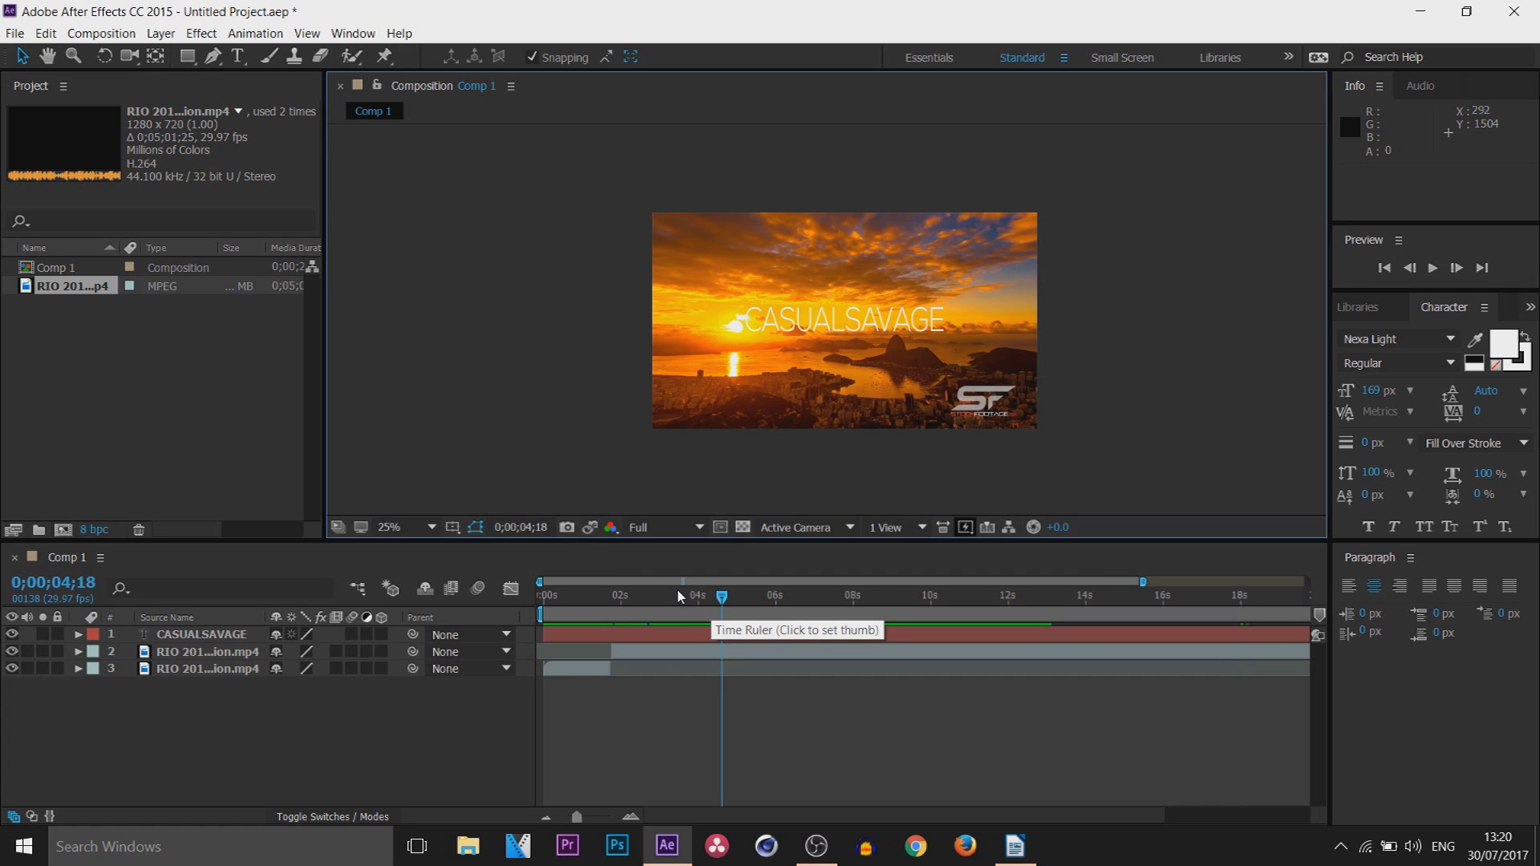
pyautogui.click(590, 527)
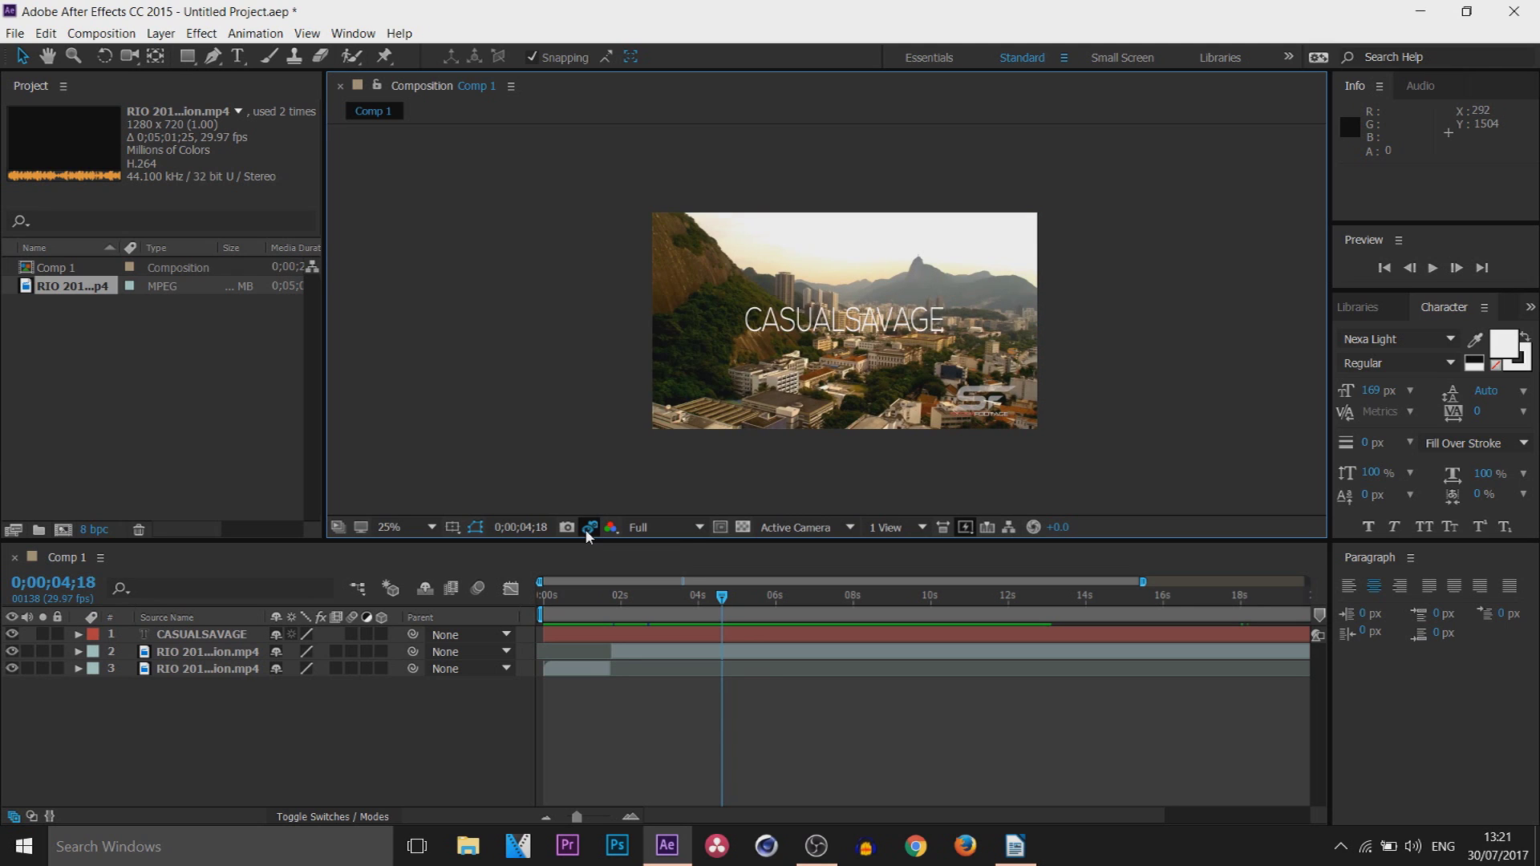
pyautogui.moveTo(585, 528); pyautogui.dragTo(585, 528)
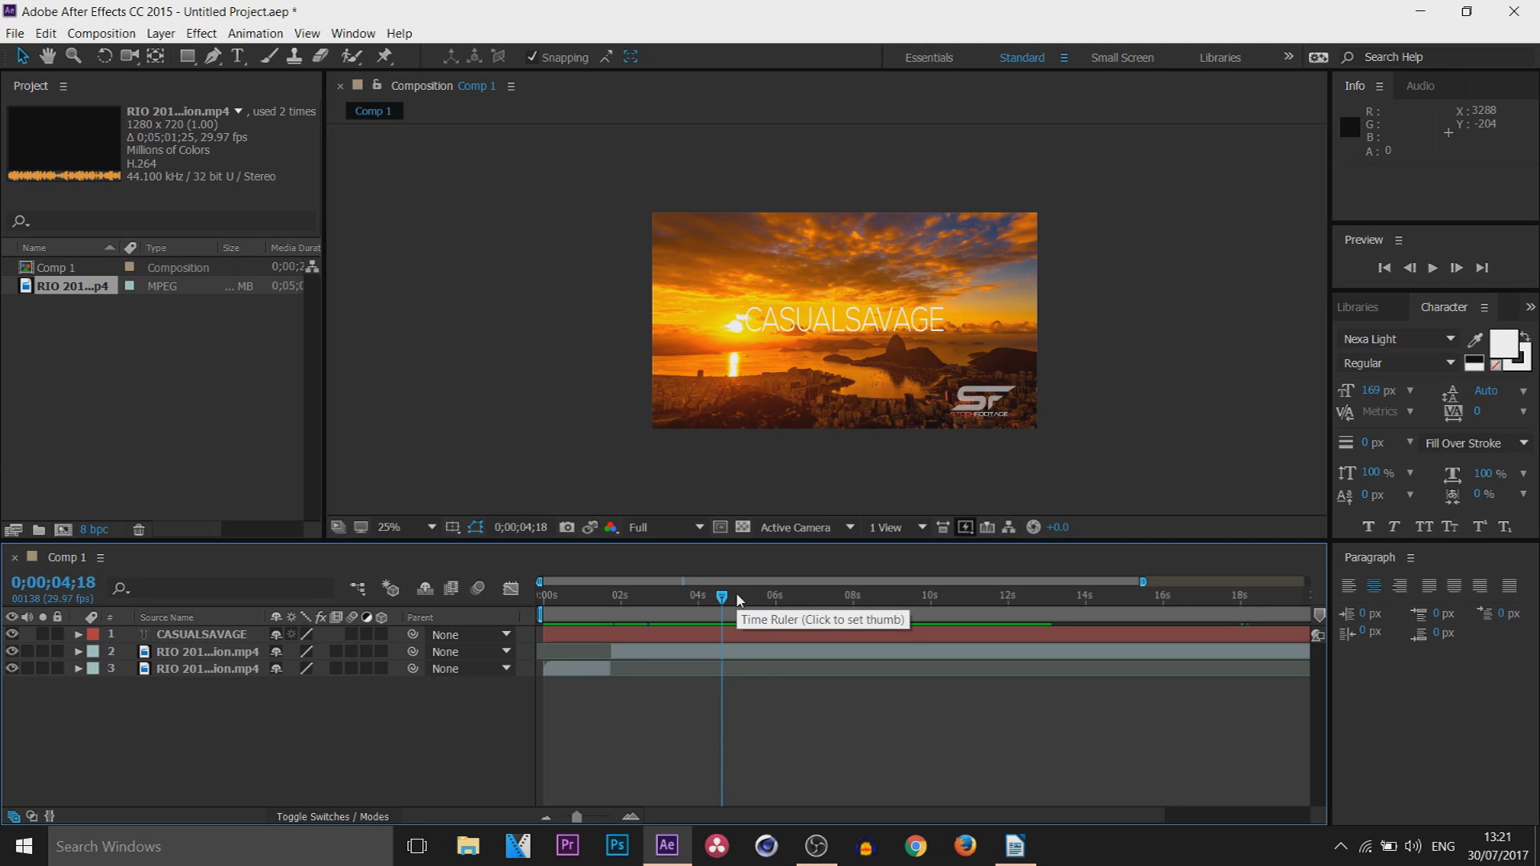
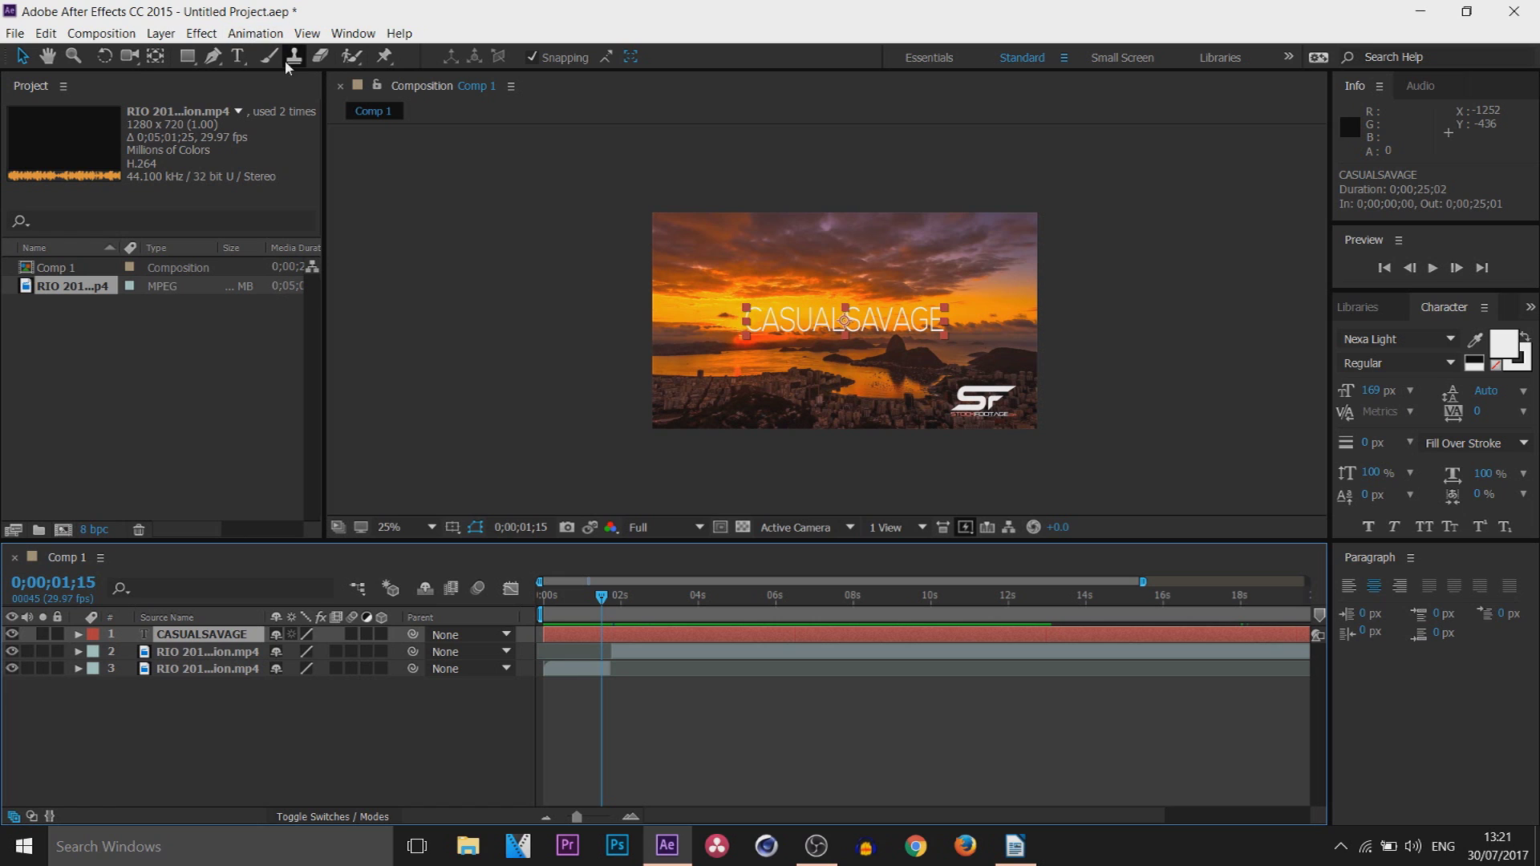
# - Look through the Transition effects available for the text layer without applying one
pyautogui.click(202, 35)
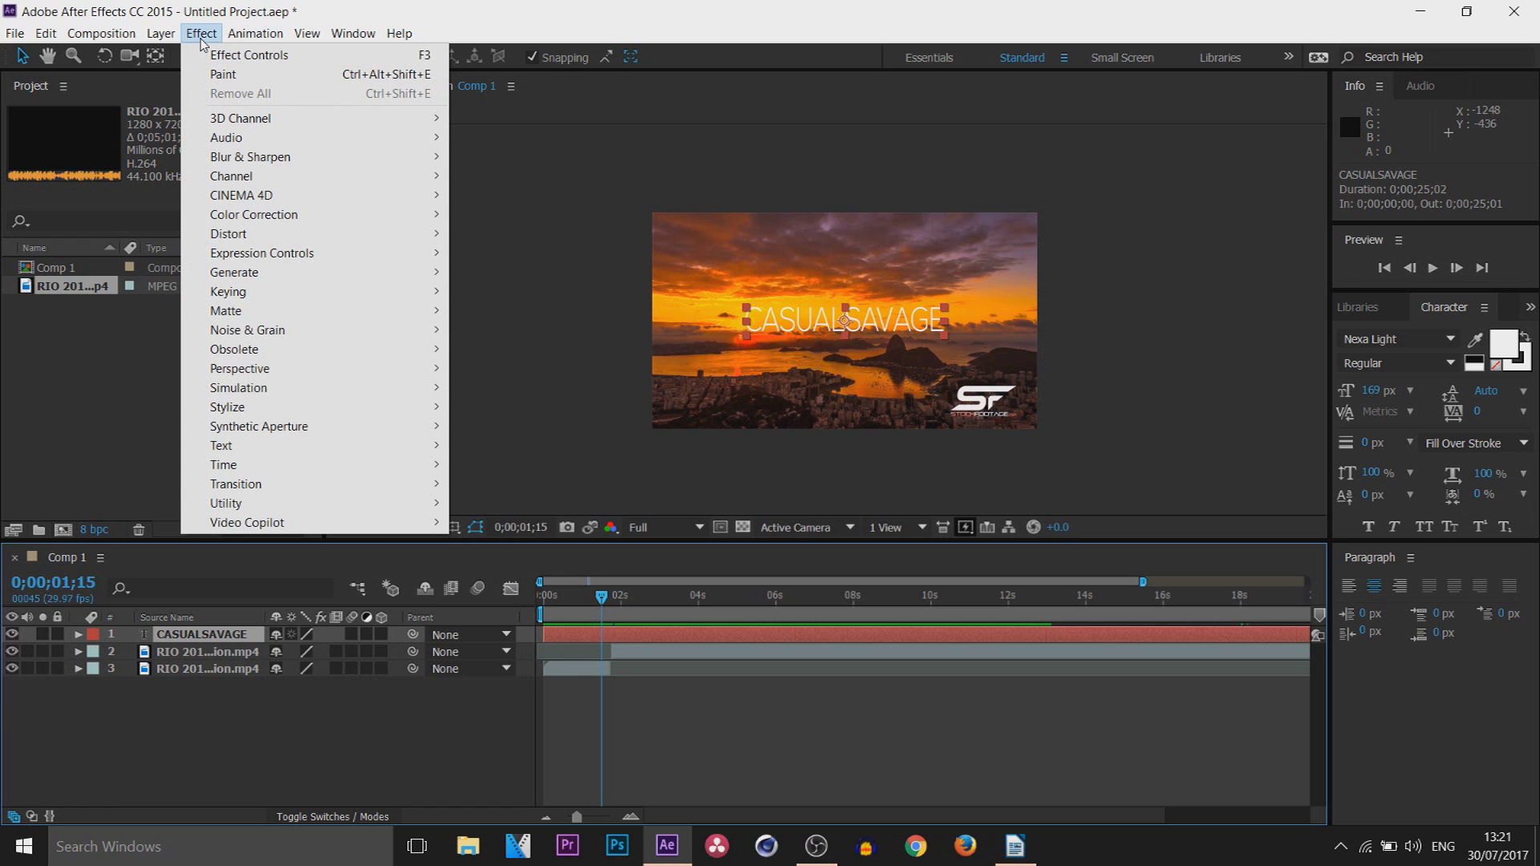
pyautogui.moveTo(318, 493)
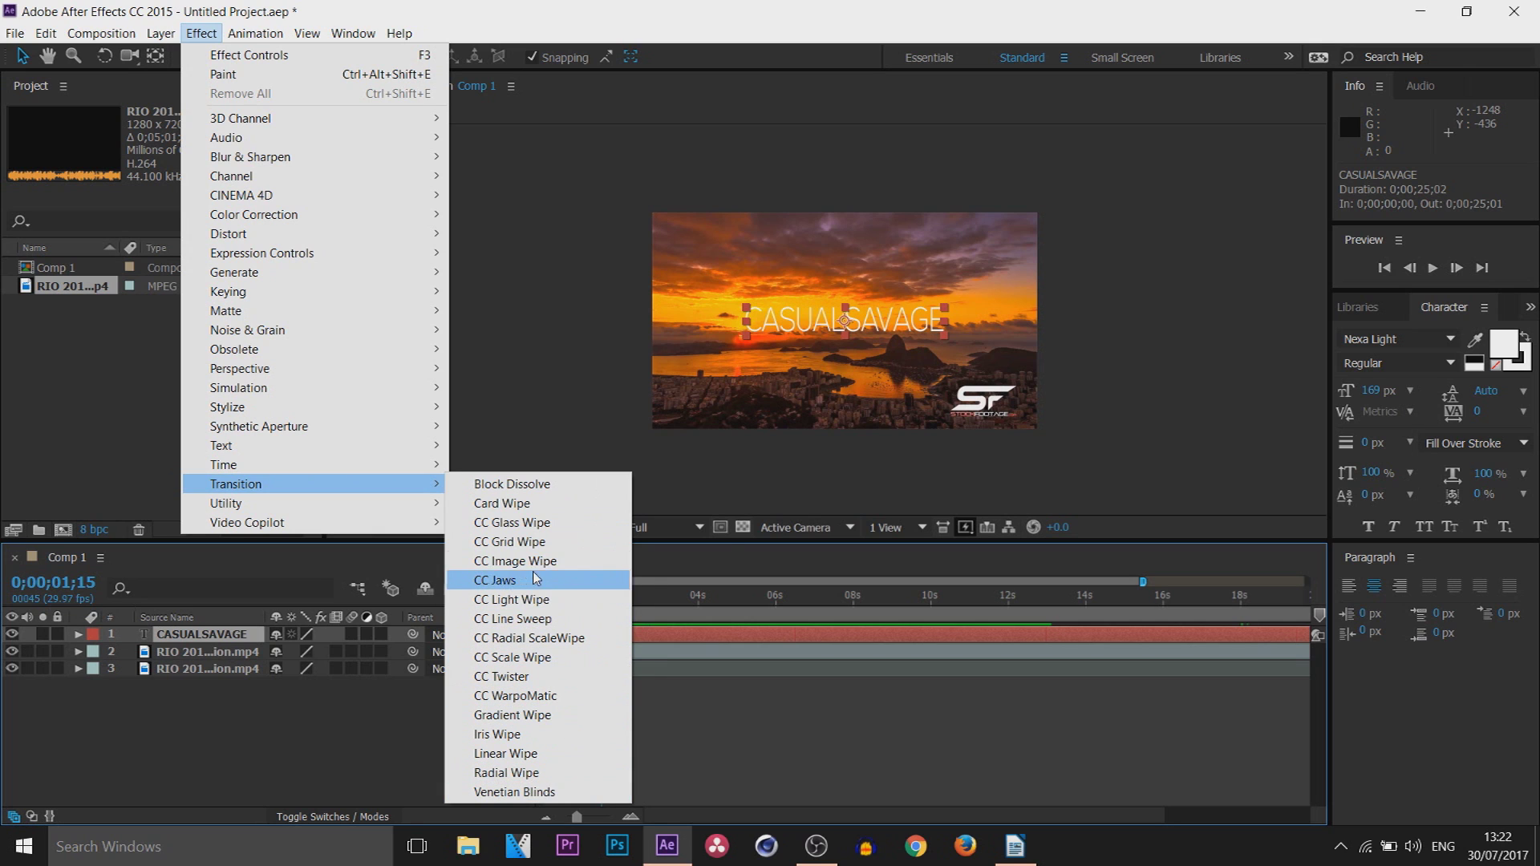
pyautogui.click(1431, 284)
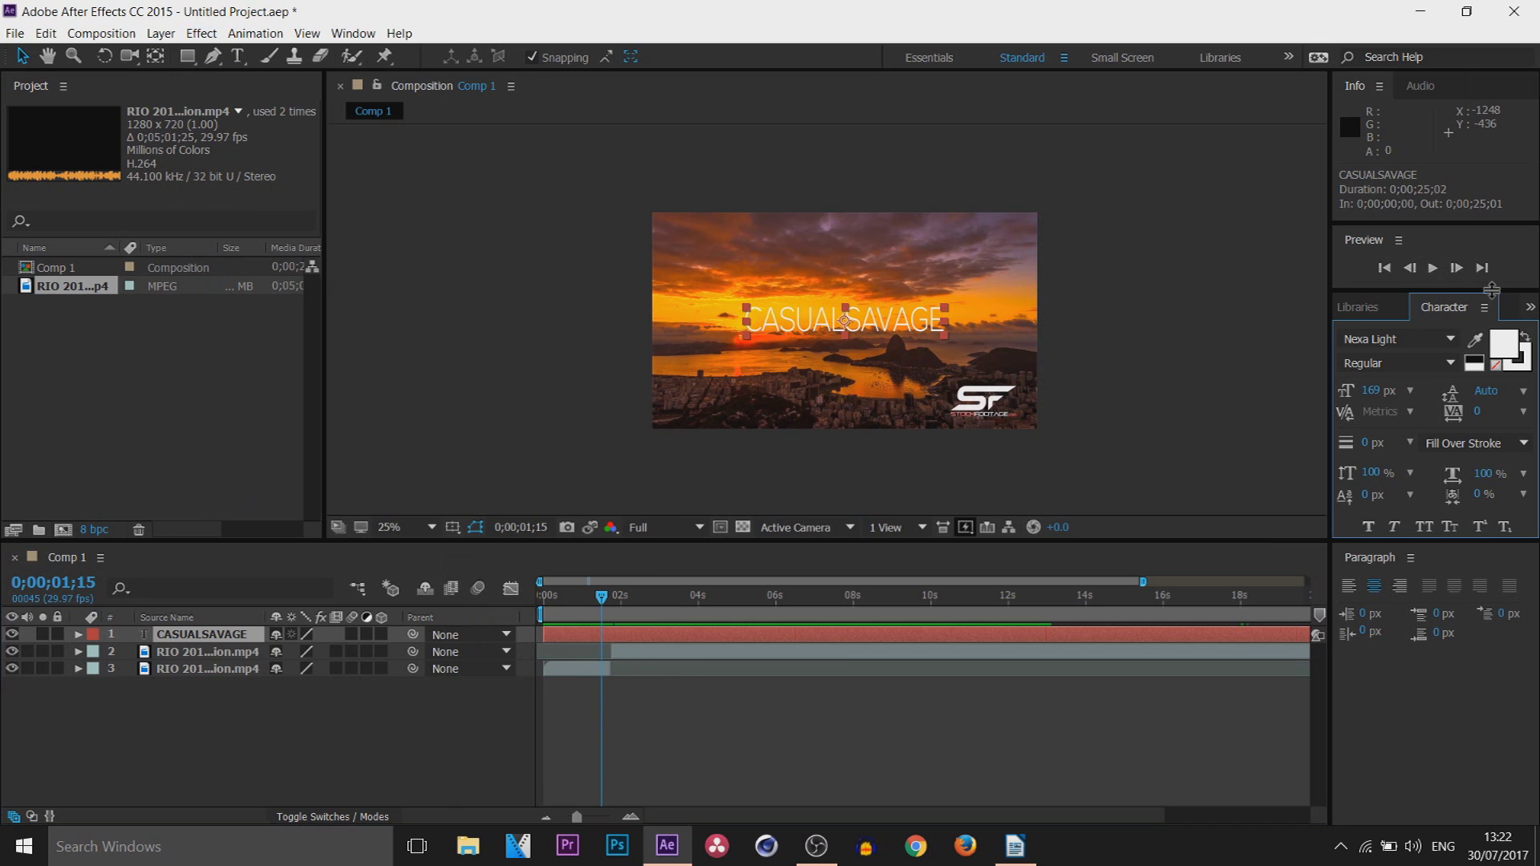
# - Find Radial Wipe among the Transition effects, apply it to the CASUALSAVAGE text layer, and go to the first frame
pyautogui.click(1530, 308)
pyautogui.click(1508, 341)
pyautogui.scroll(-5, 1412, 417)
pyautogui.click(1342, 475)
pyautogui.scroll(-3, 1391, 479)
pyautogui.scroll(2, 1396, 479)
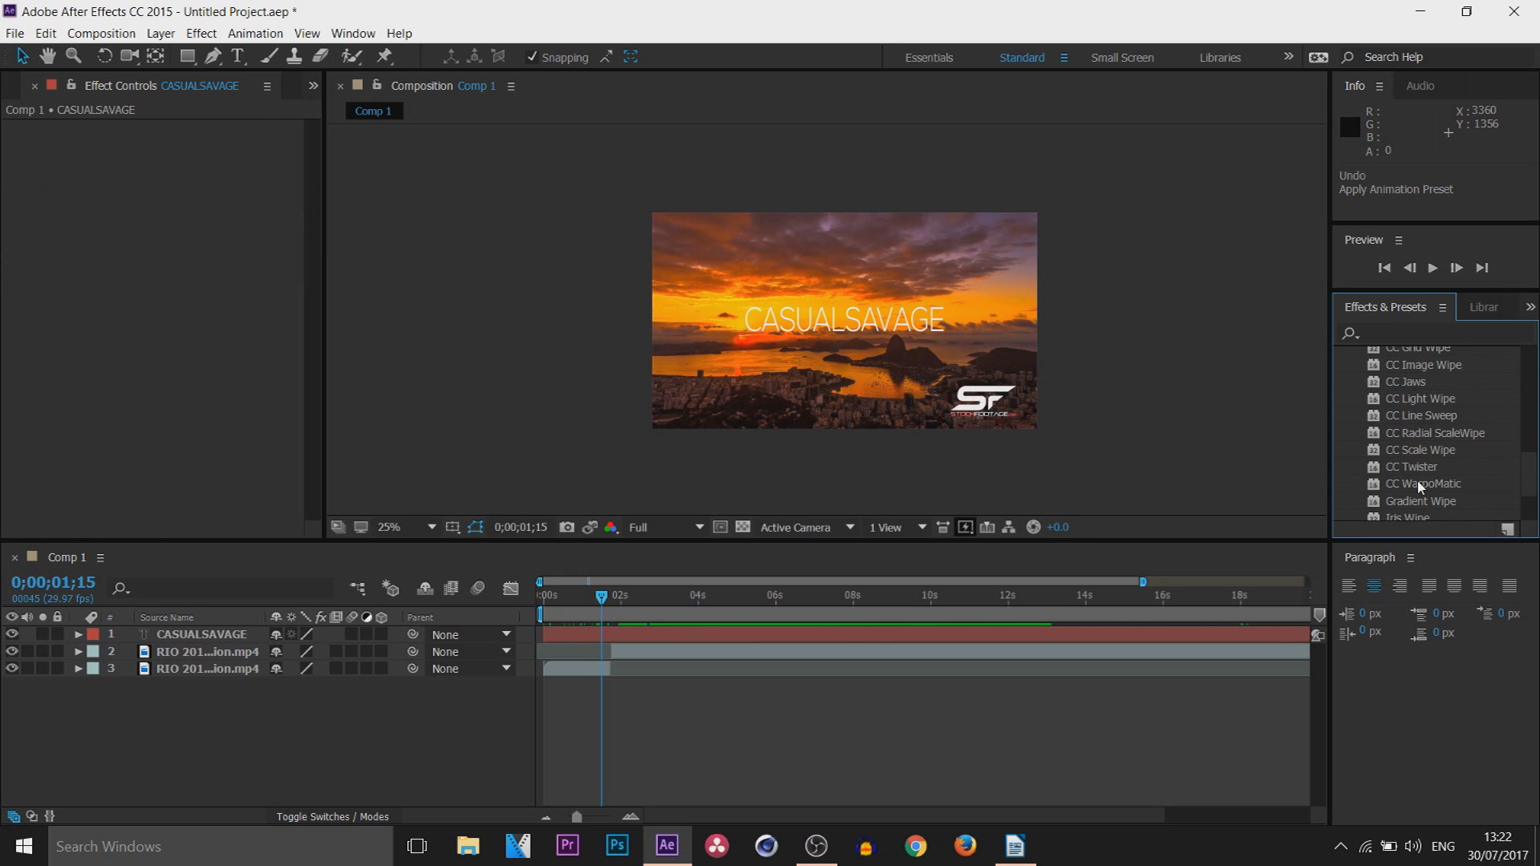
pyautogui.scroll(-3, 1418, 480)
pyautogui.click(1421, 478)
pyautogui.click(1435, 463)
pyautogui.moveTo(1436, 463); pyautogui.dragTo(544, 597)
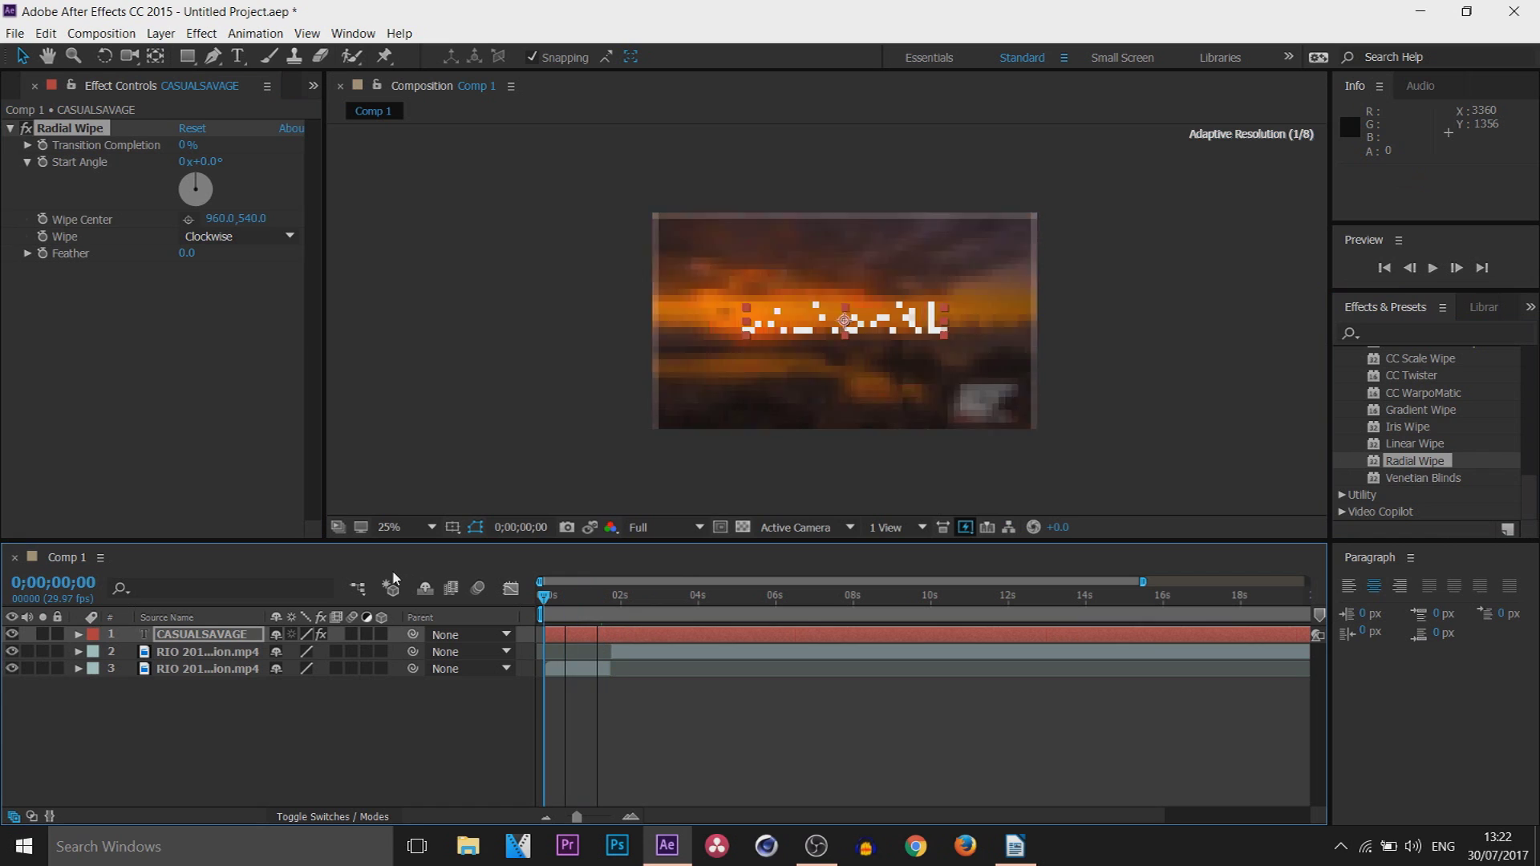
# - Preview the text layer with its Radial Wipe effect, stop playback, and return to the first frame
pyautogui.click(600, 508)
pyautogui.click(1429, 269)
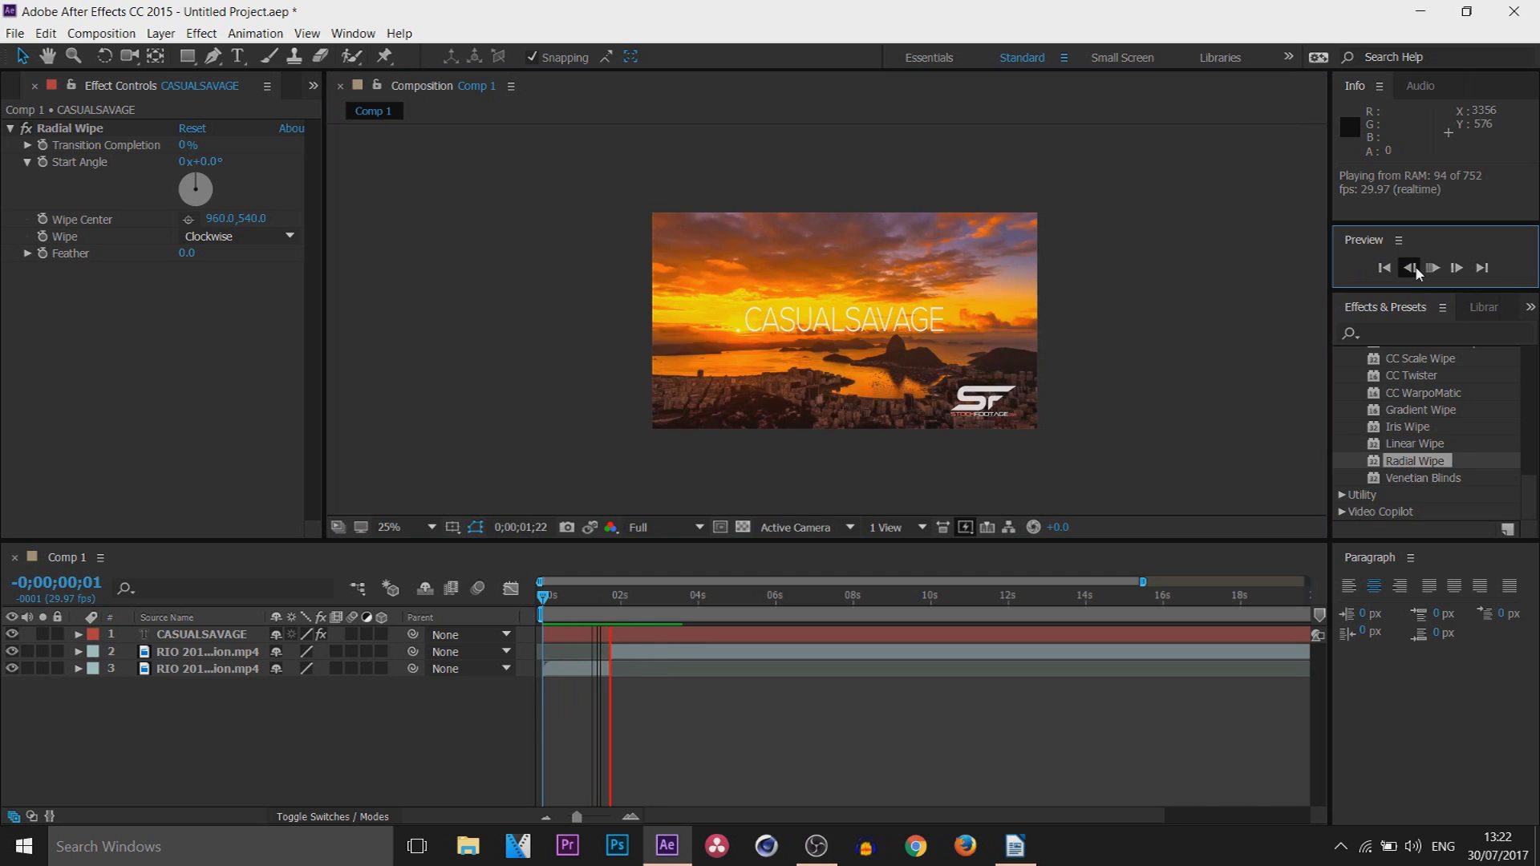
pyautogui.click(1433, 268)
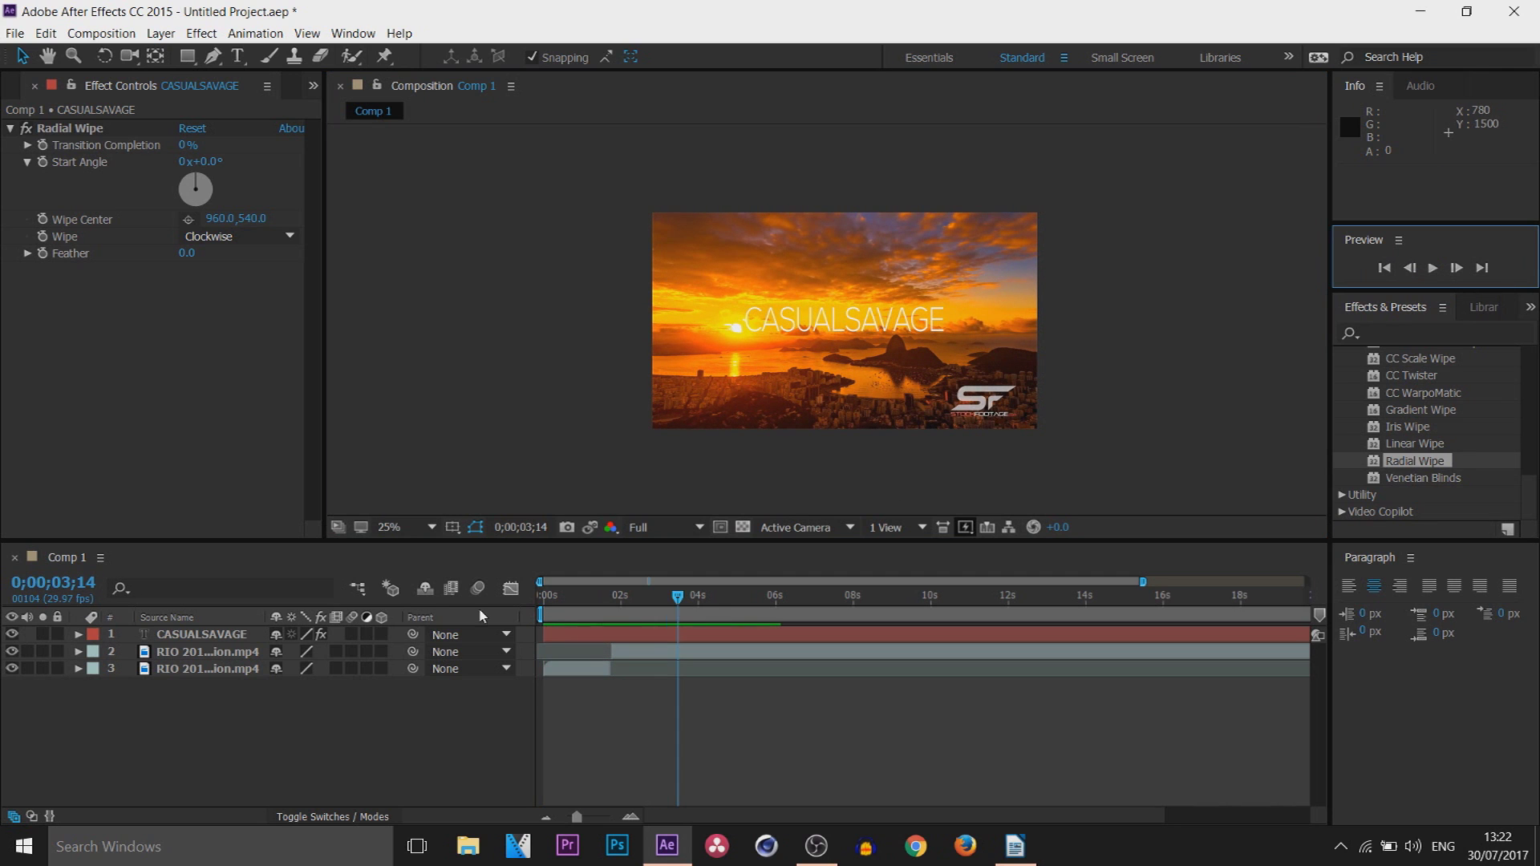
pyautogui.moveTo(679, 600); pyautogui.dragTo(544, 600)
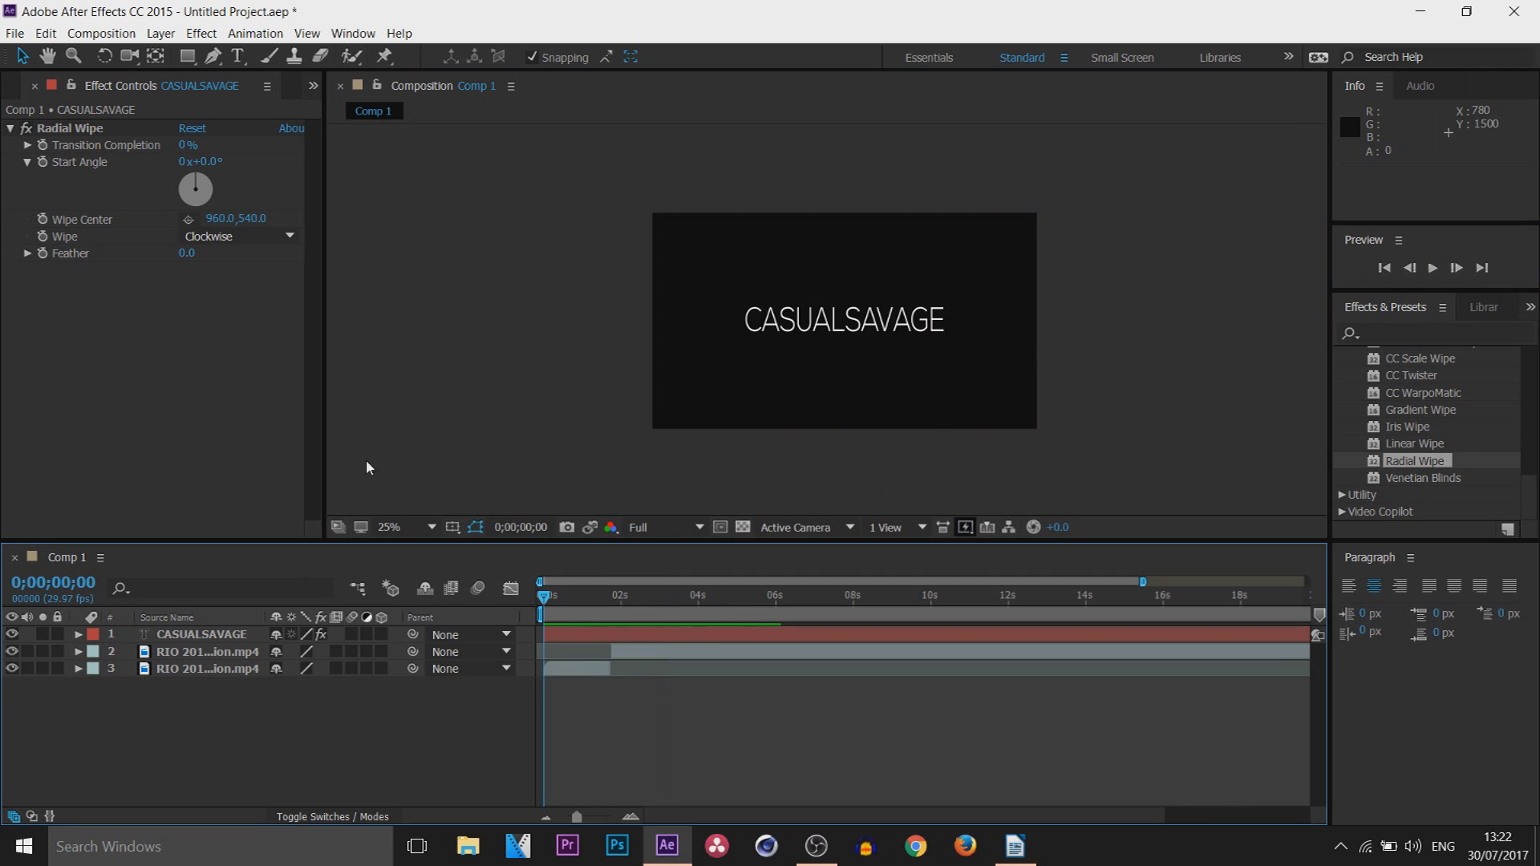
# - Set the Radial Wipe's start angle to 172°
pyautogui.click(152, 376)
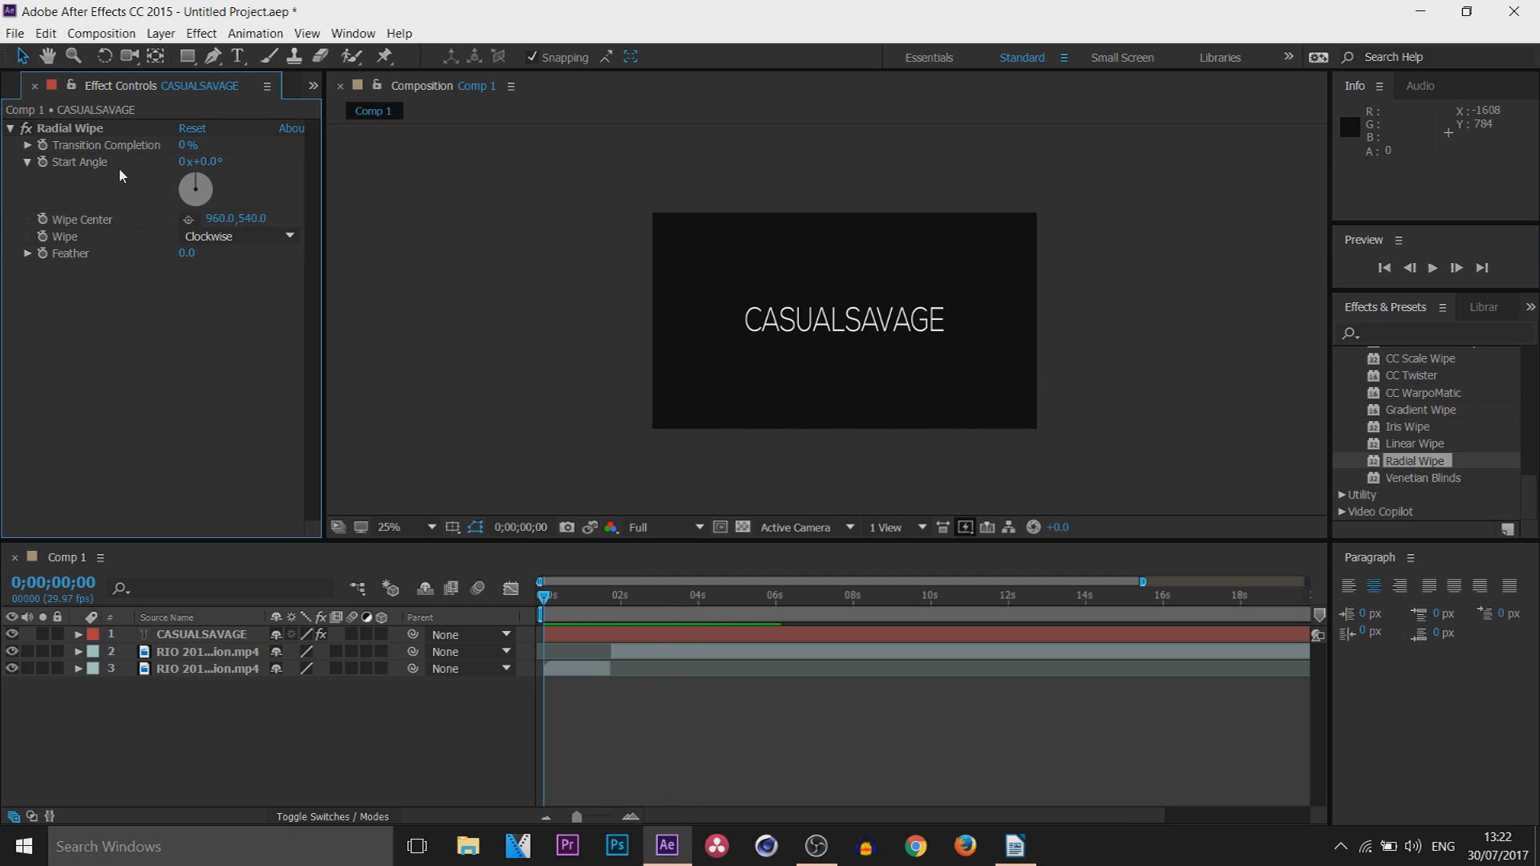
pyautogui.moveTo(195, 189); pyautogui.dragTo(199, 233)
pyautogui.click(544, 614)
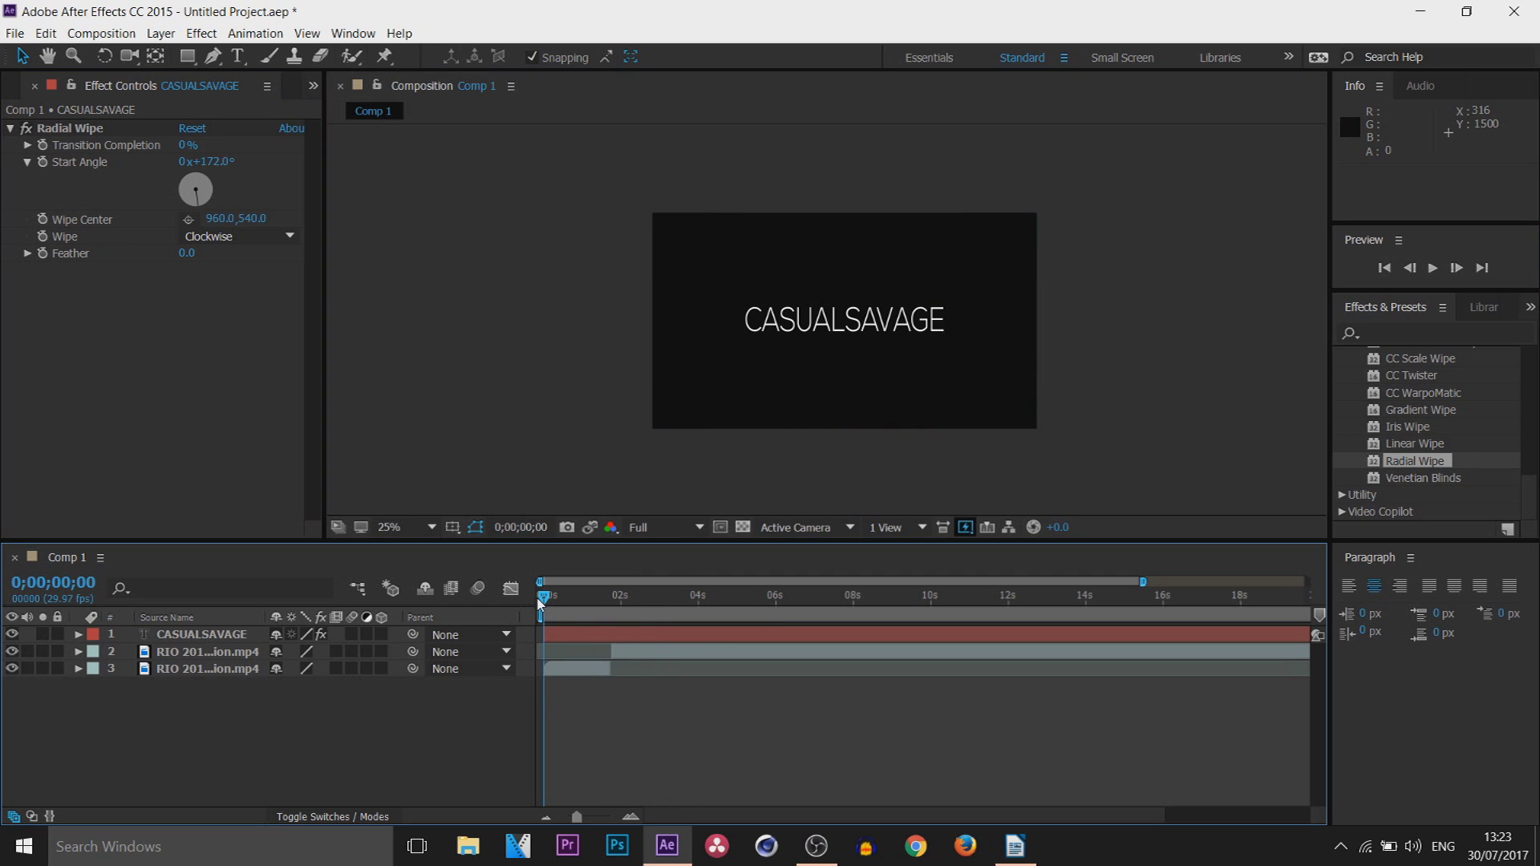
# - Enable keyframing for the Radial Wipe's Transition Completion at the first frame and set it to 100%
pyautogui.click(43, 148)
pyautogui.click(28, 145)
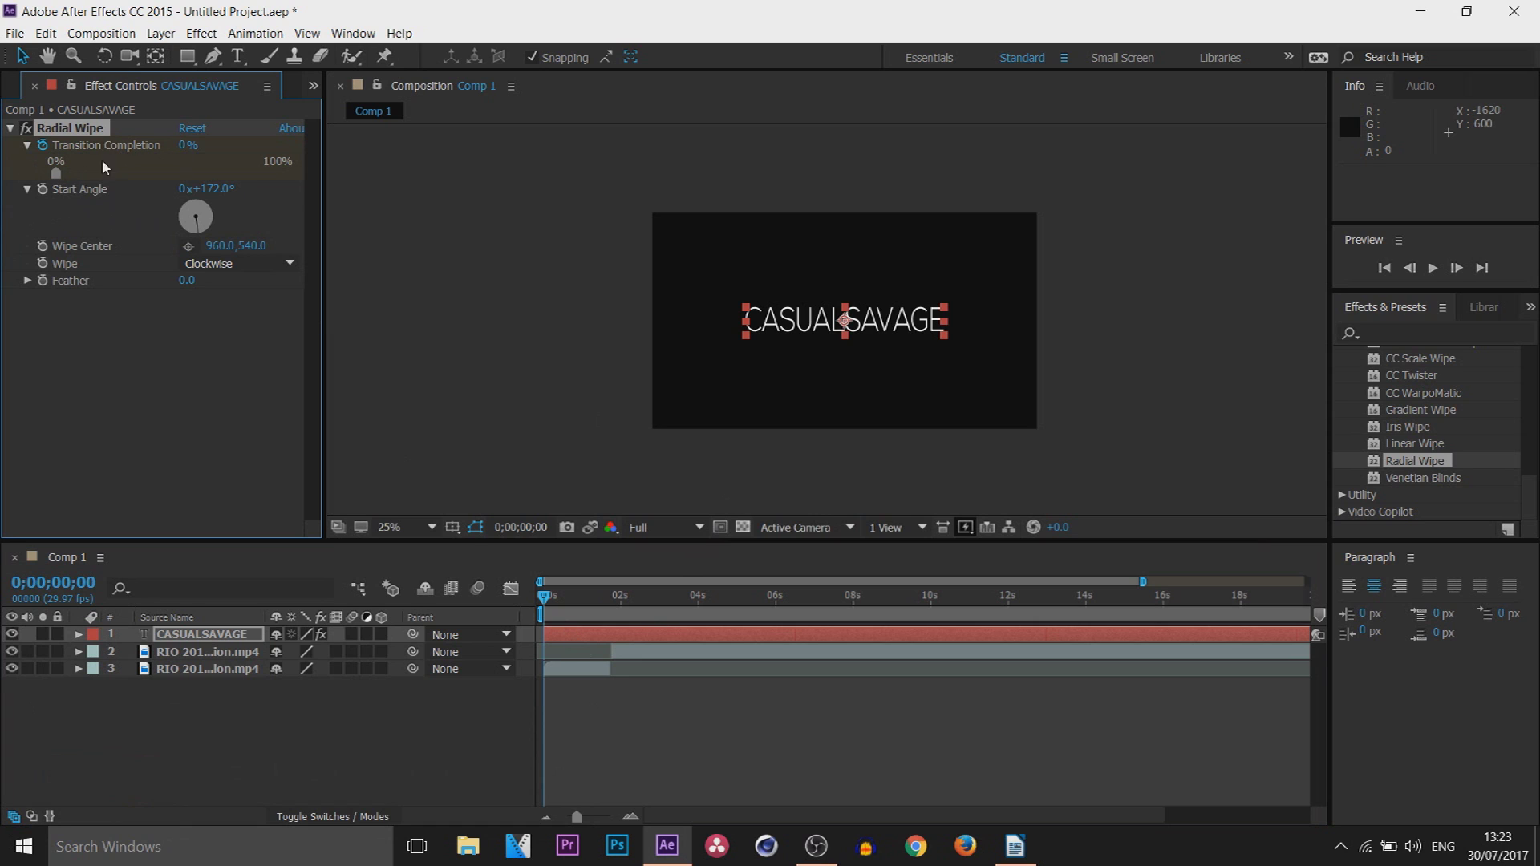
pyautogui.moveTo(56, 172); pyautogui.dragTo(383, 177)
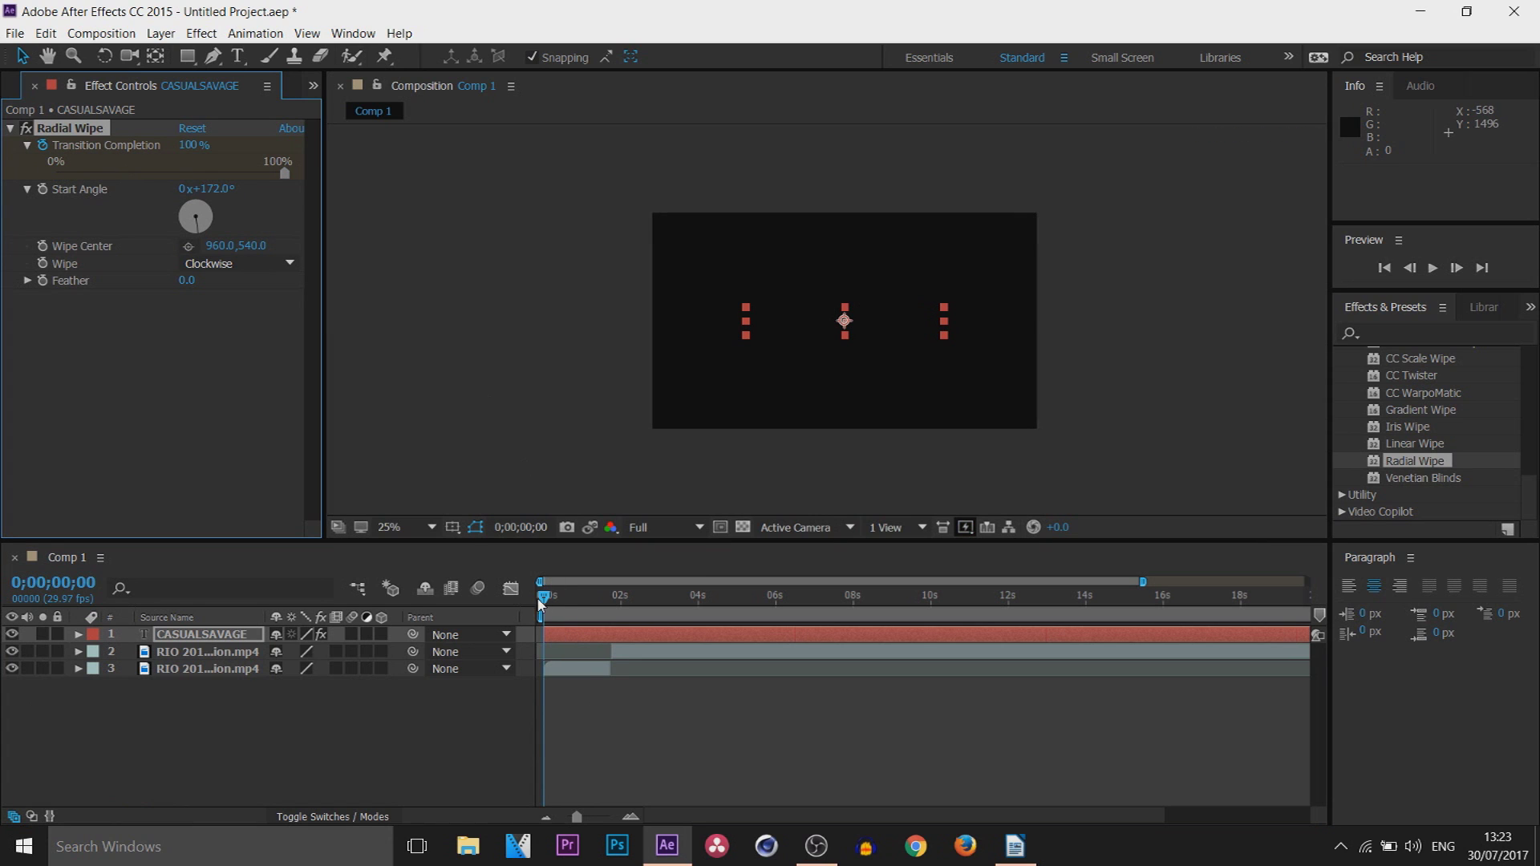
# - Add a keyframe at 0;00;01;27 with the Radial Wipe's Transition Completion set to 0%
pyautogui.moveTo(572, 604); pyautogui.dragTo(617, 603)
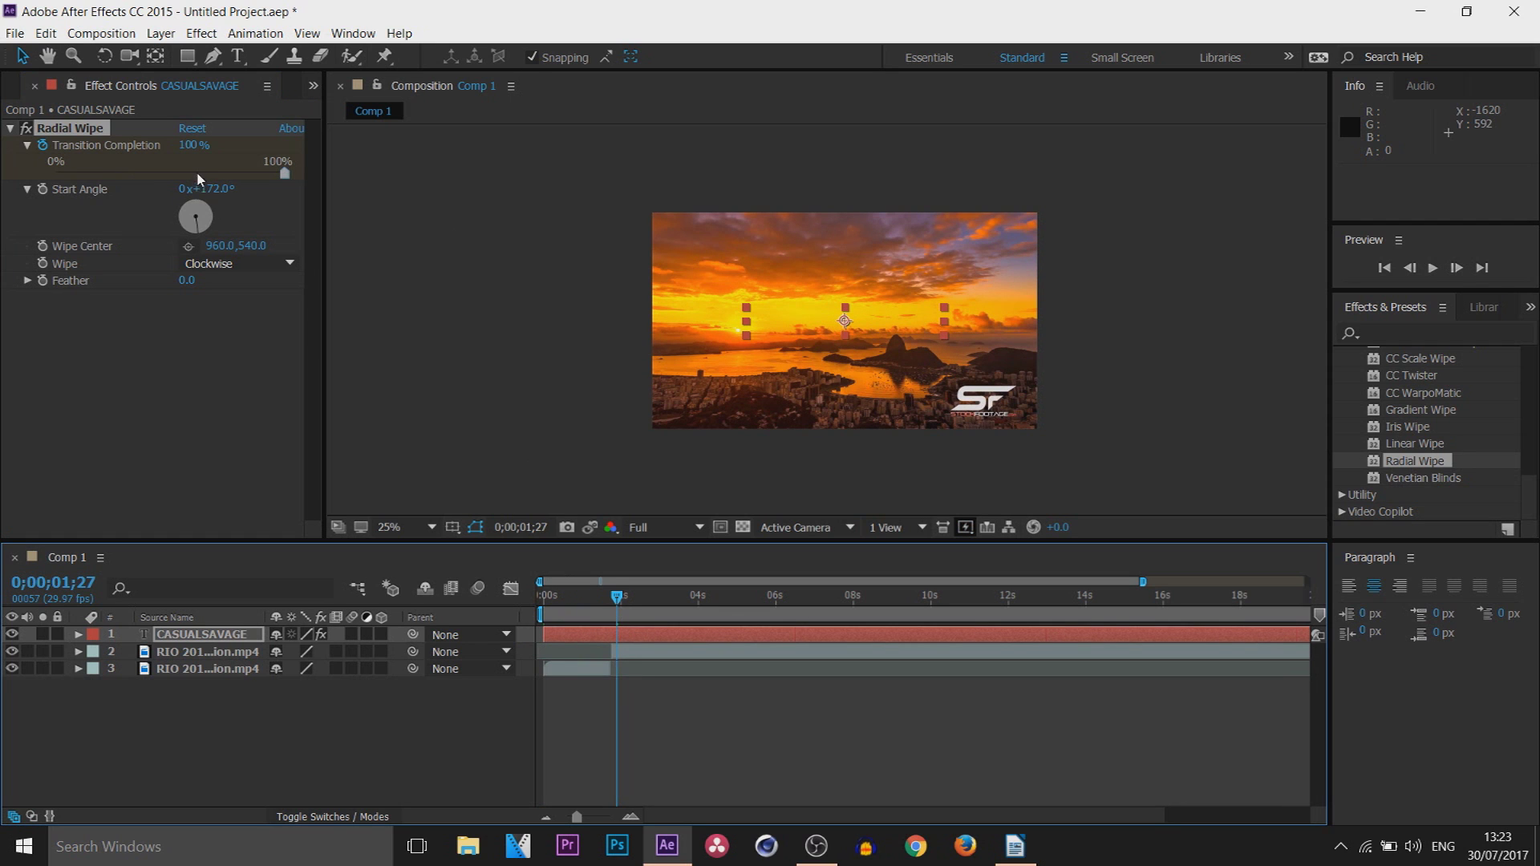
pyautogui.click(193, 146)
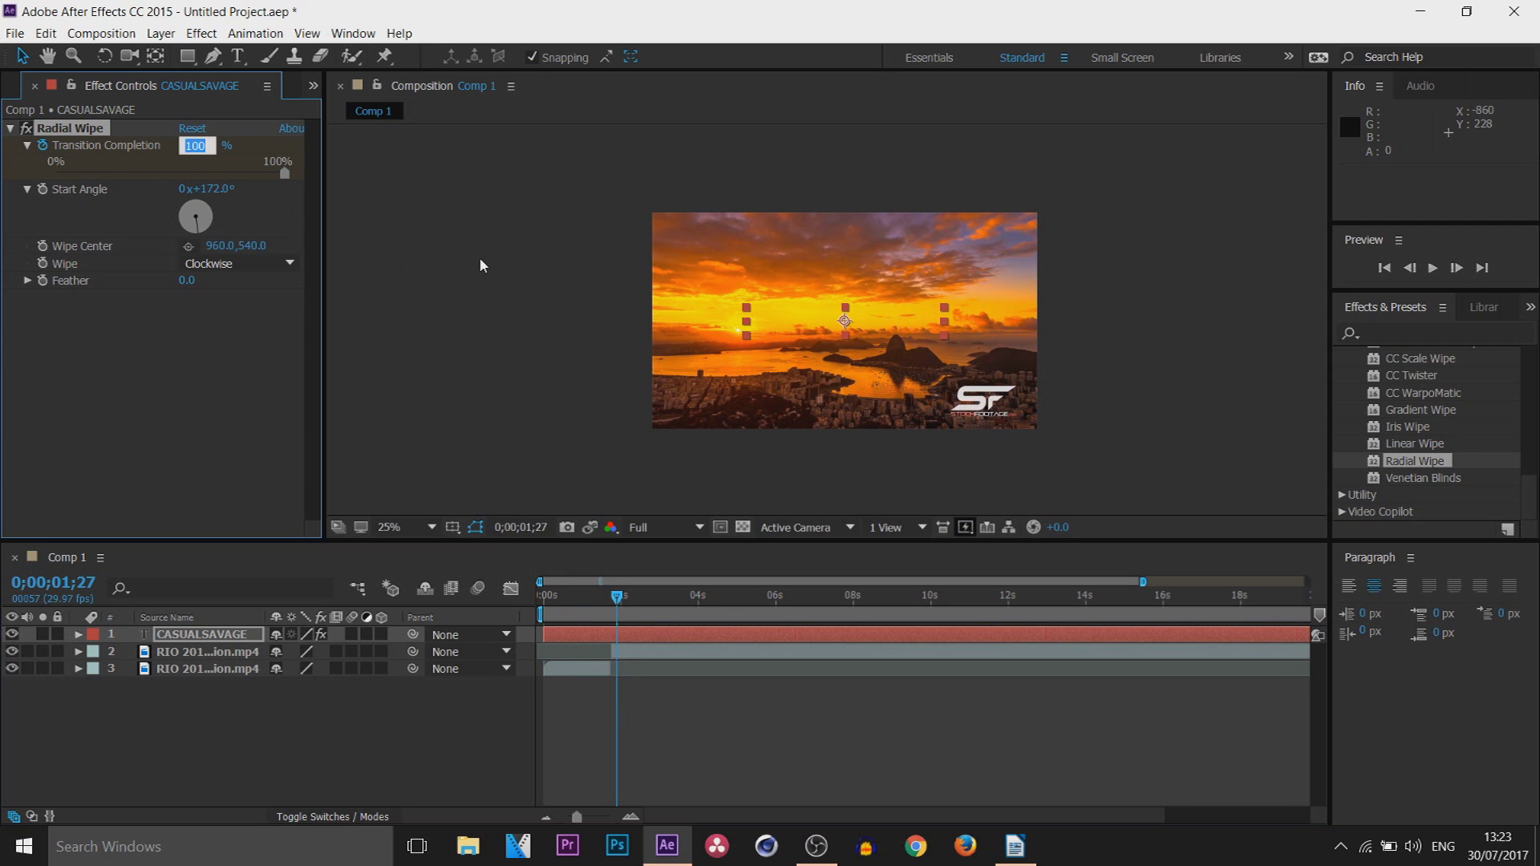
pyautogui.press('Return')
# - Preview the wipe animation from the first frame, and change its wipe direction to Counterclockwise
pyautogui.press('Home')
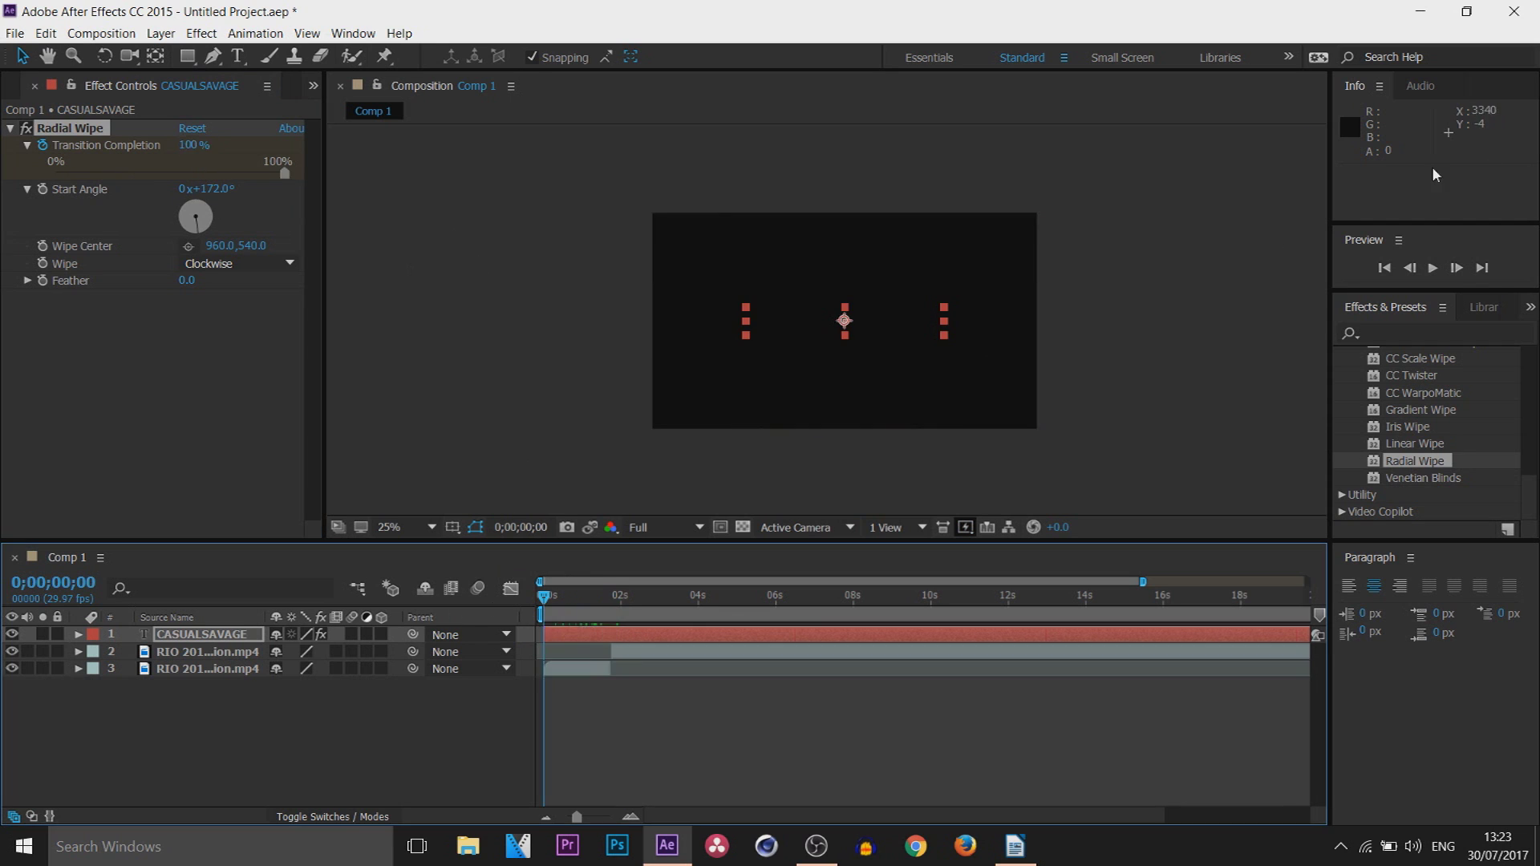
pyautogui.click(1433, 268)
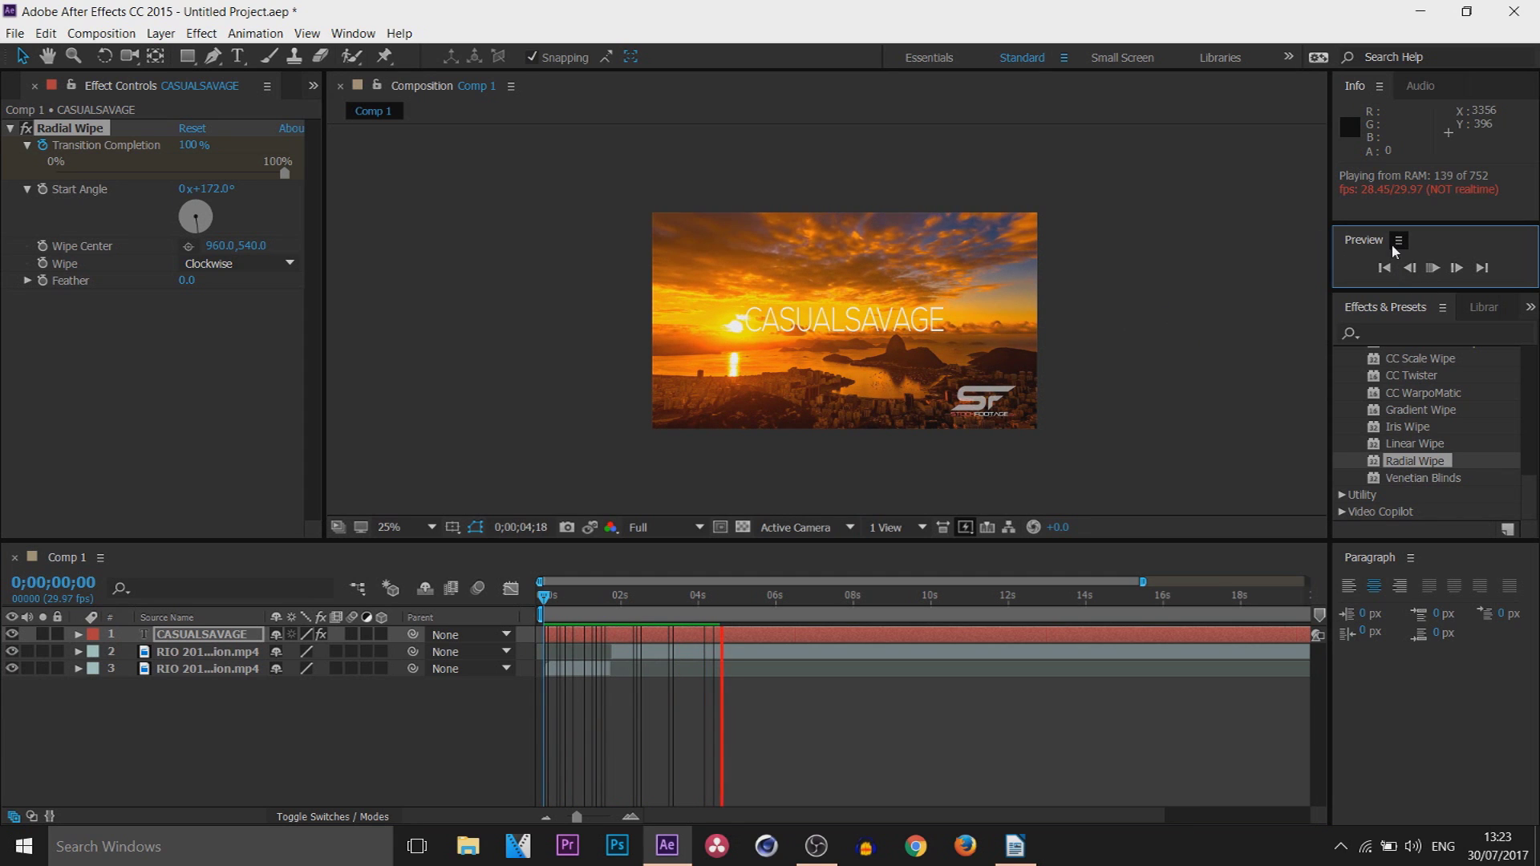
pyautogui.click(216, 263)
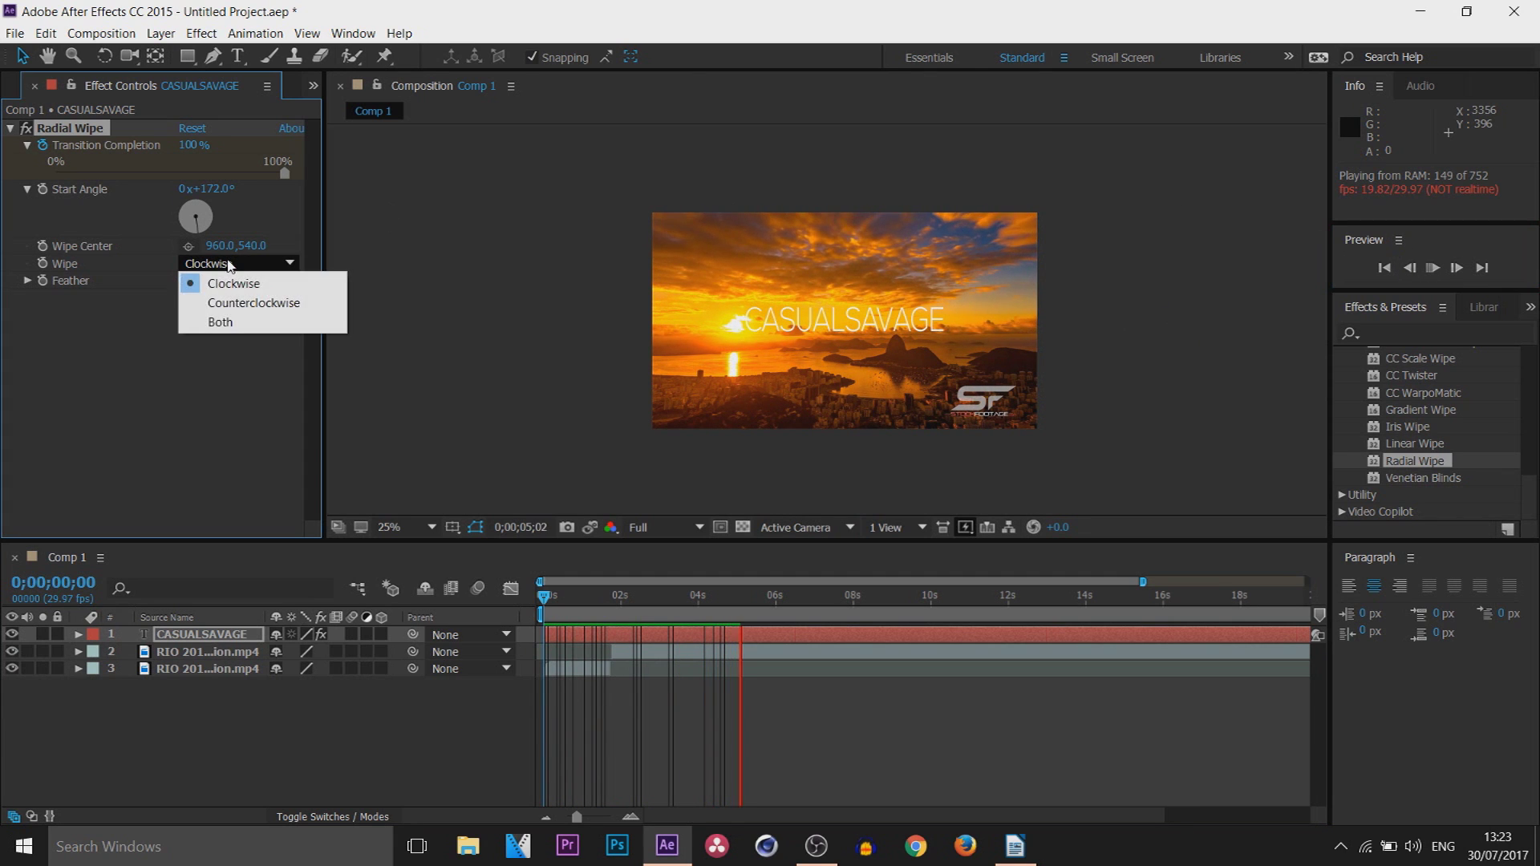
pyautogui.click(269, 309)
pyautogui.press('space')
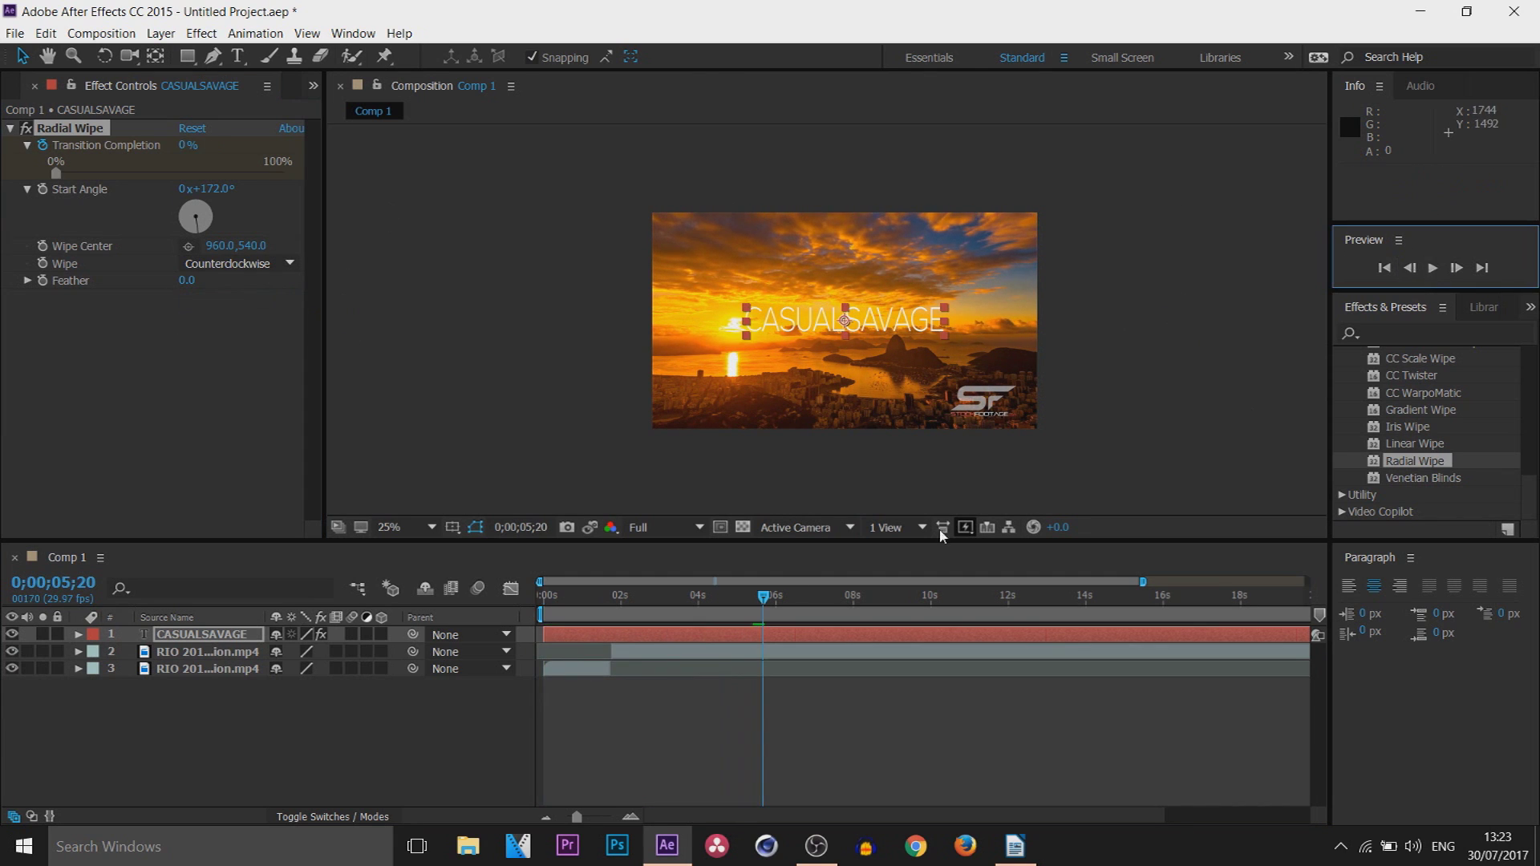
# - Return to the first frame and preview the counterclockwise text wipe, then stop playback
pyautogui.click(218, 606)
pyautogui.press('Home')
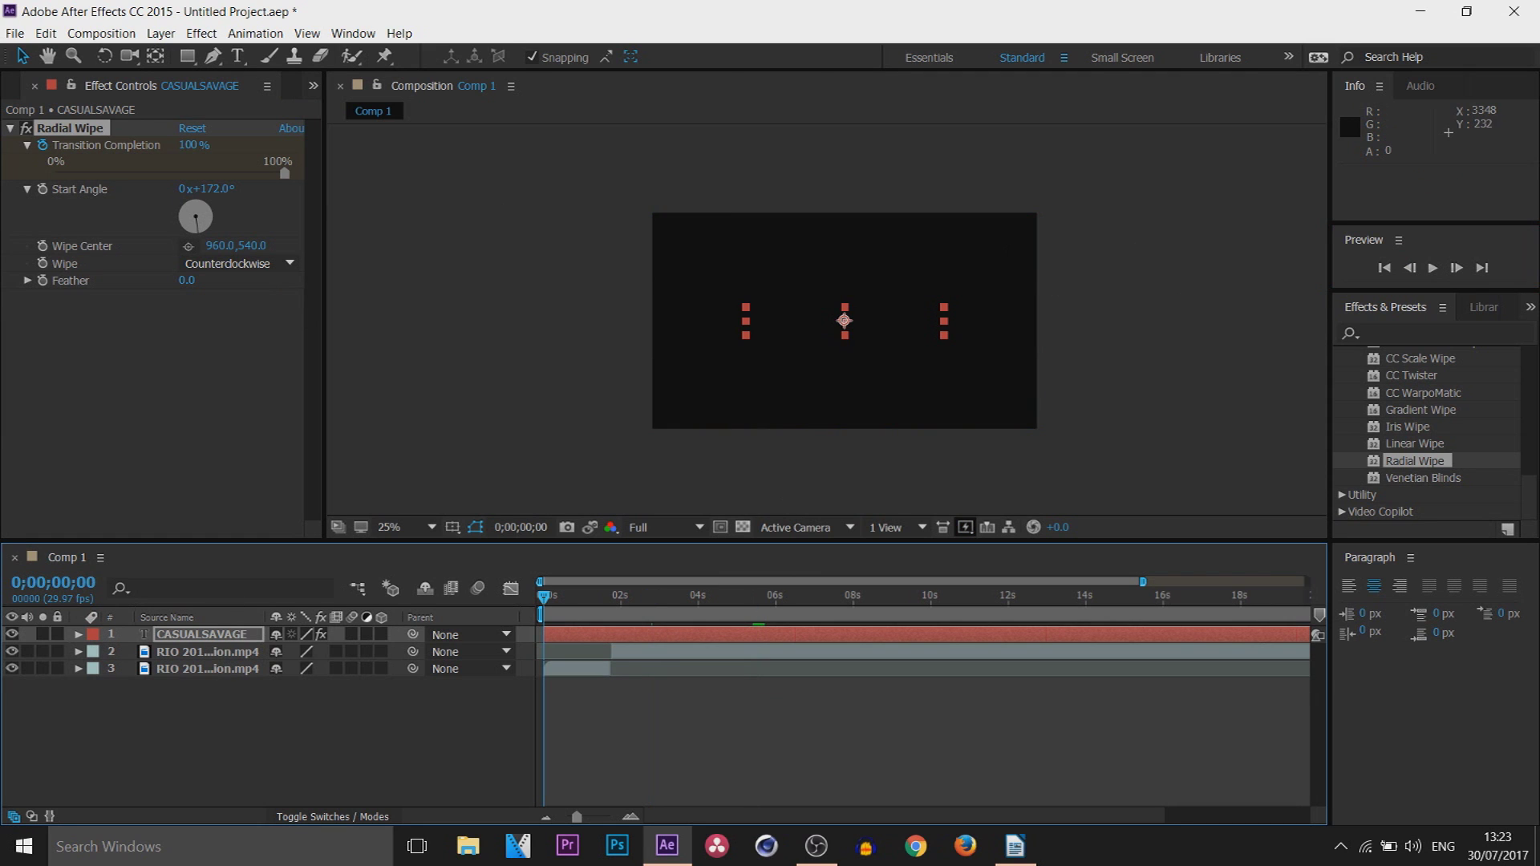
pyautogui.click(1434, 268)
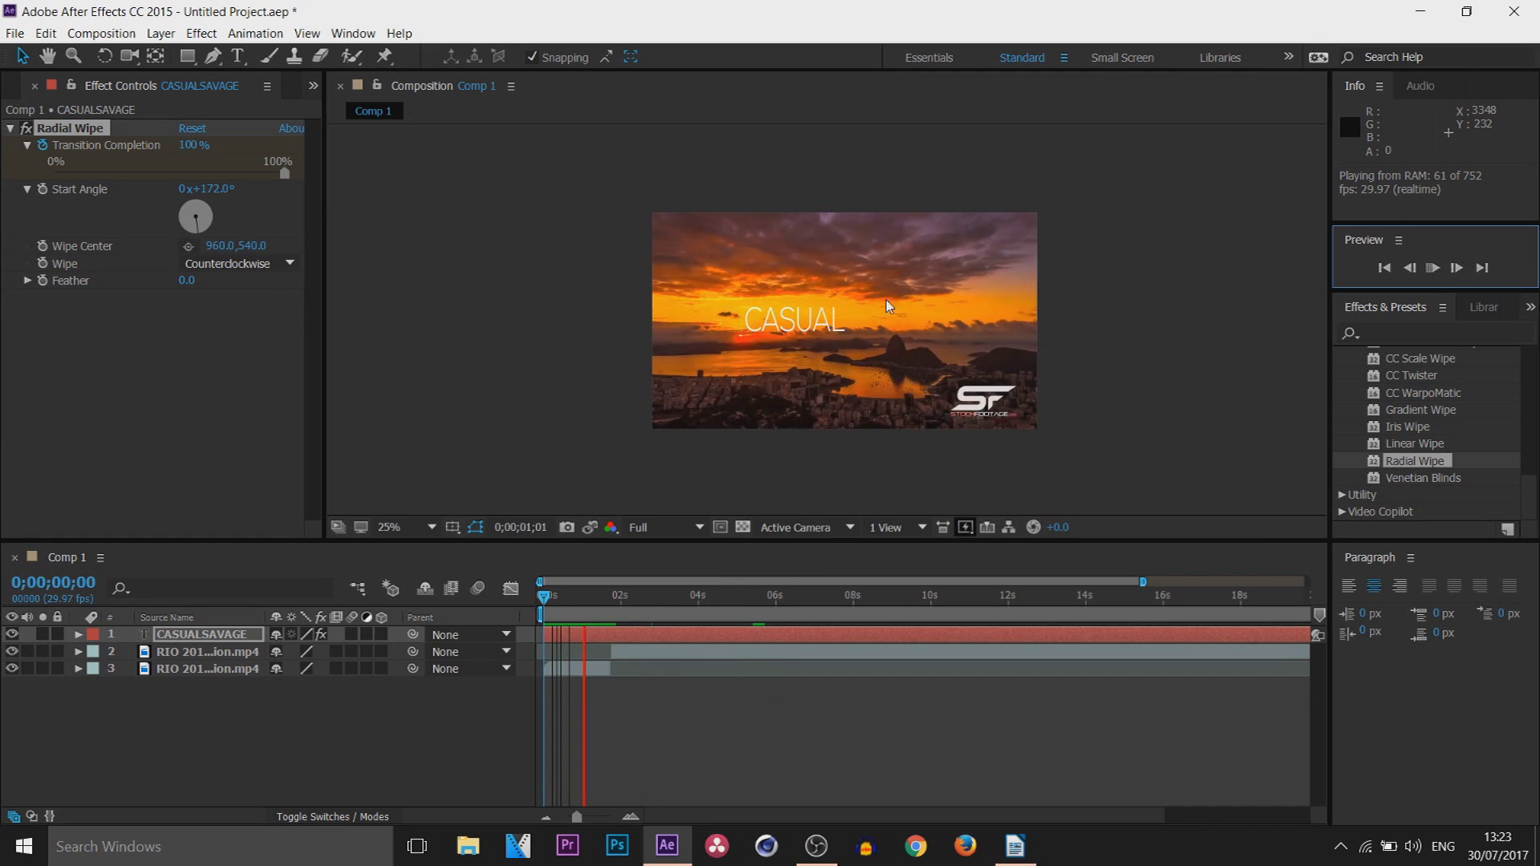
pyautogui.click(1418, 269)
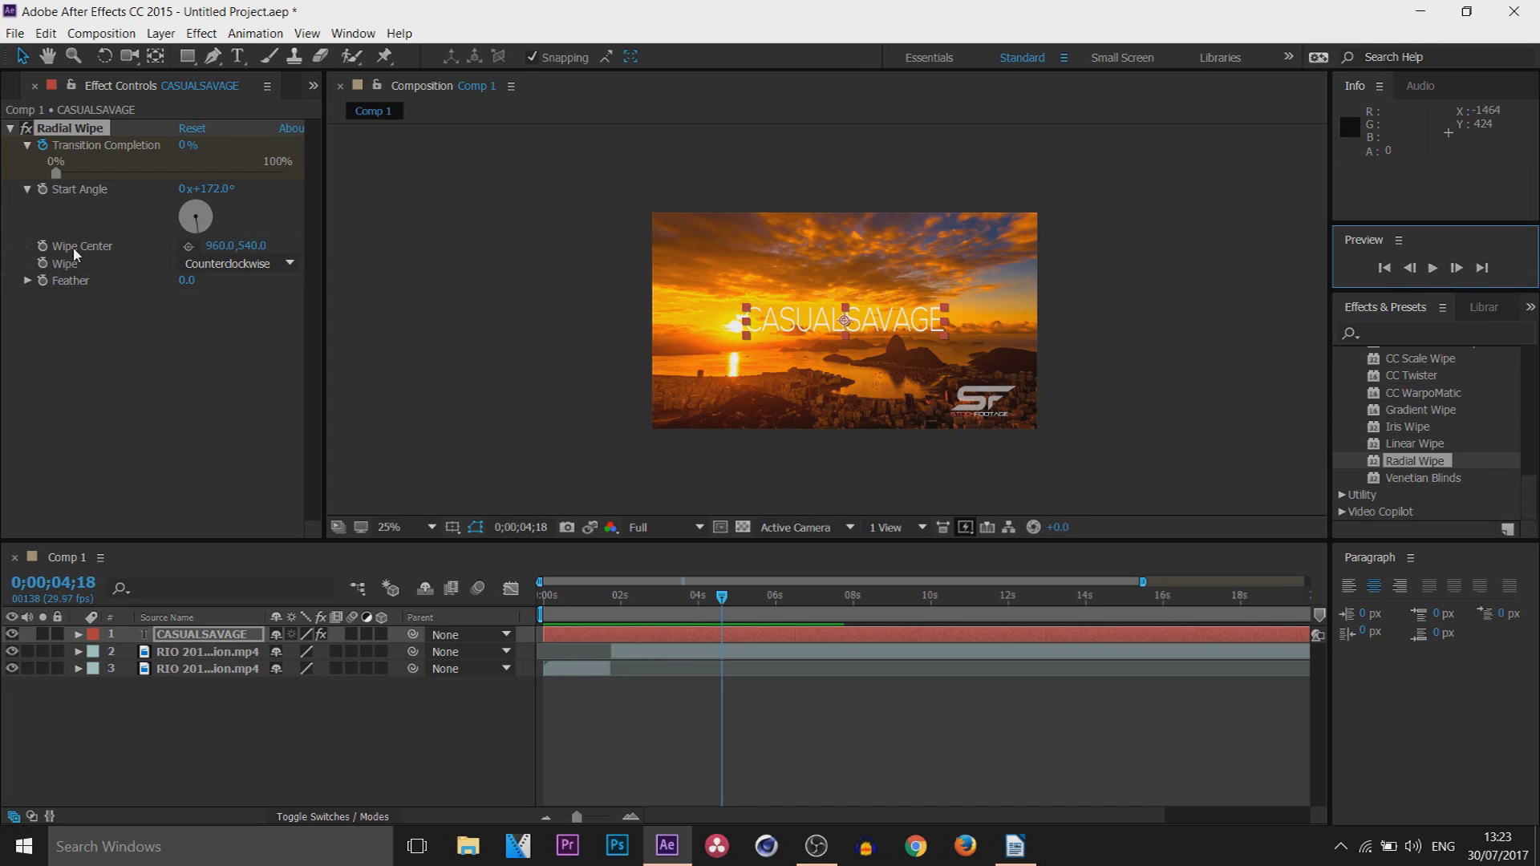
# - Reveal the Radial Wipe properties and keyframes of the CASUALSAVAGE layer in the timeline, and return to the first frame
pyautogui.click(135, 101)
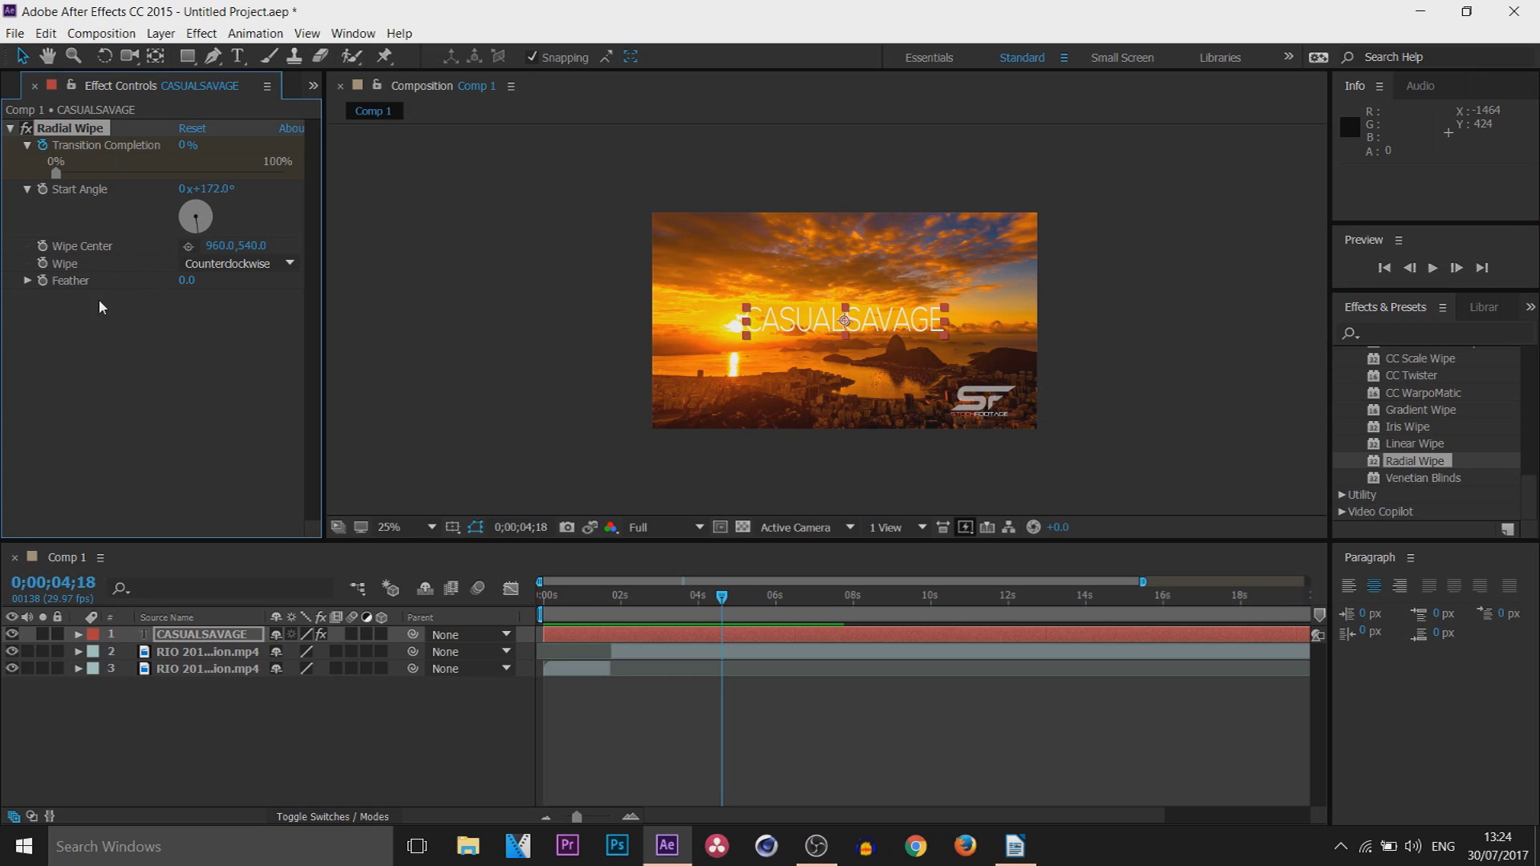
pyautogui.click(78, 635)
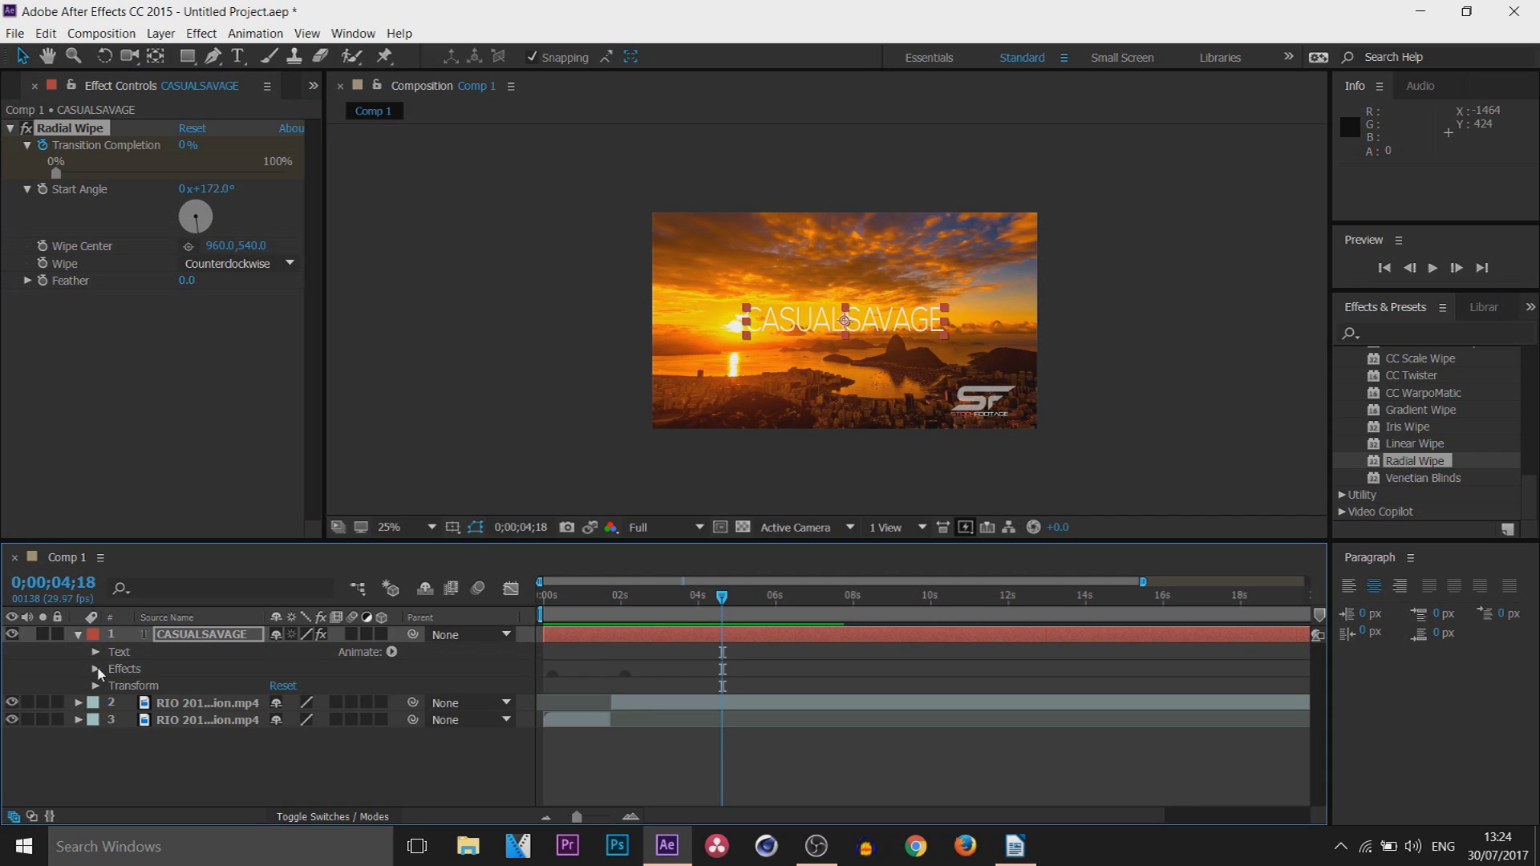
pyautogui.click(95, 669)
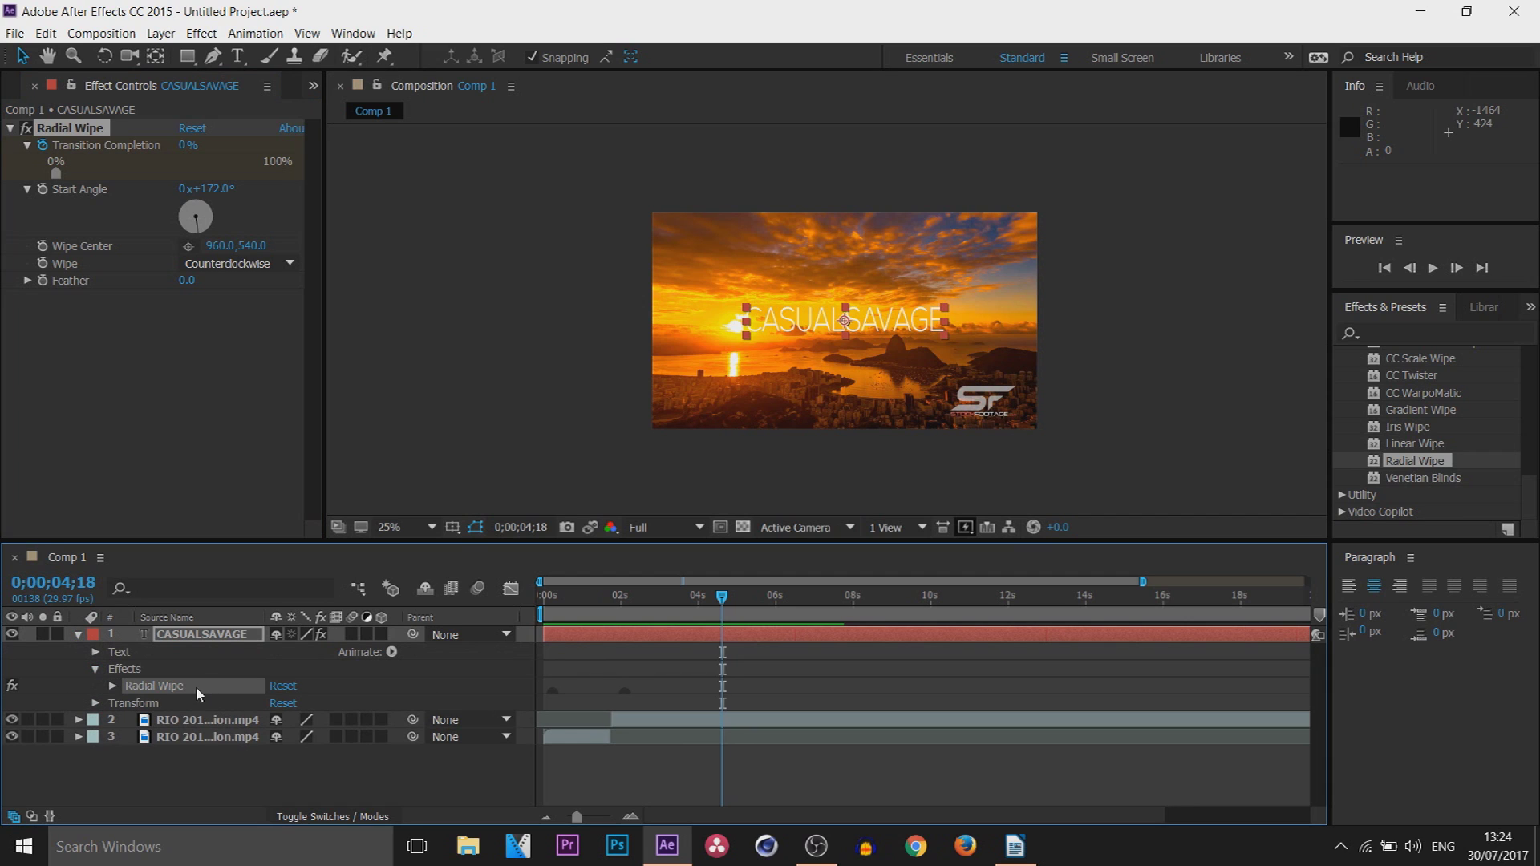
pyautogui.click(112, 686)
pyautogui.scroll(-1, 145, 691)
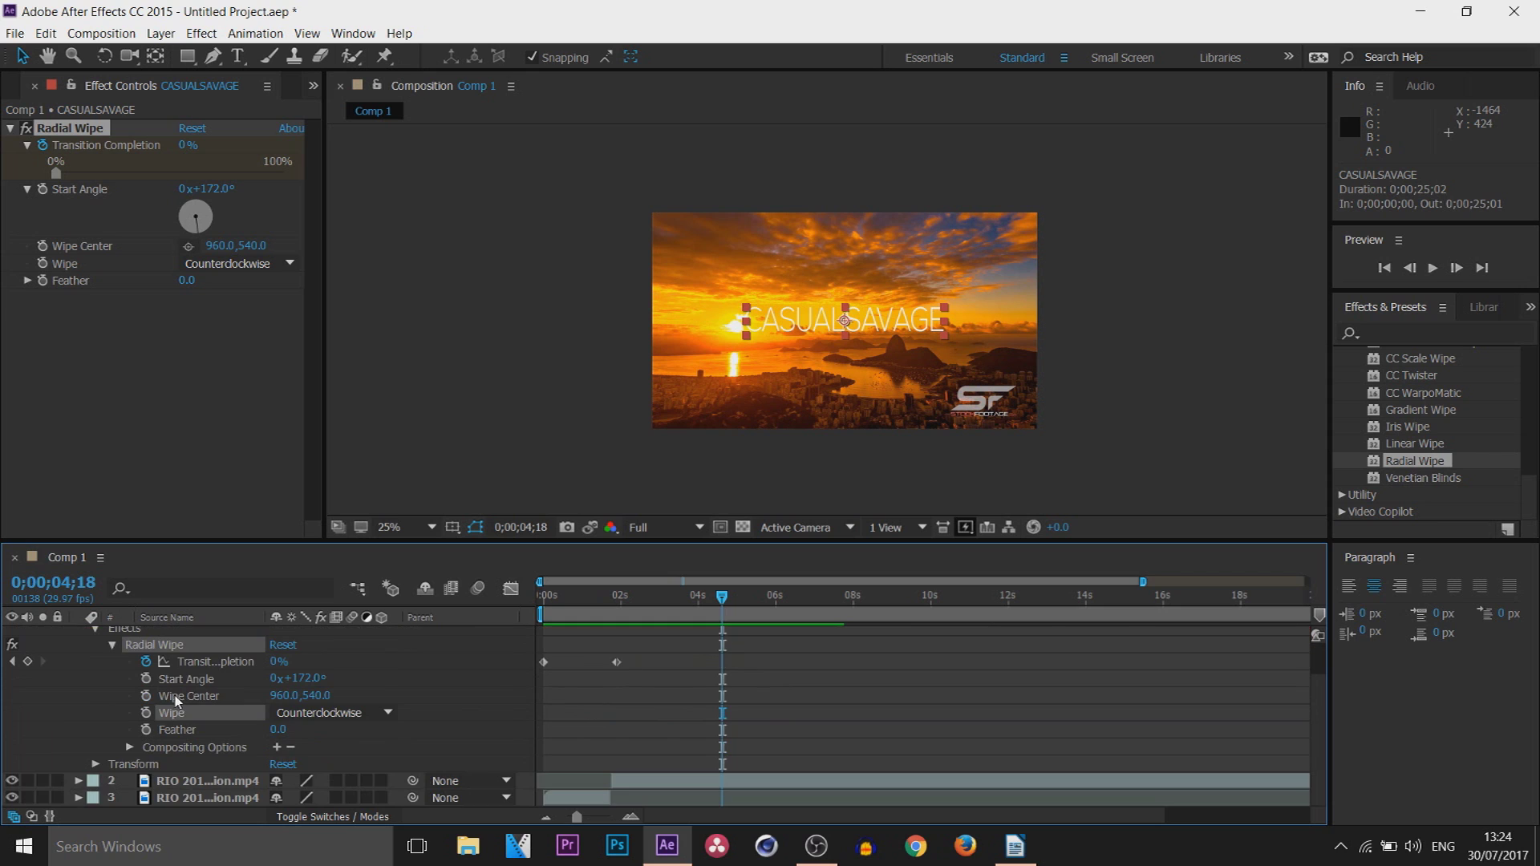
pyautogui.moveTo(724, 598); pyautogui.dragTo(415, 618)
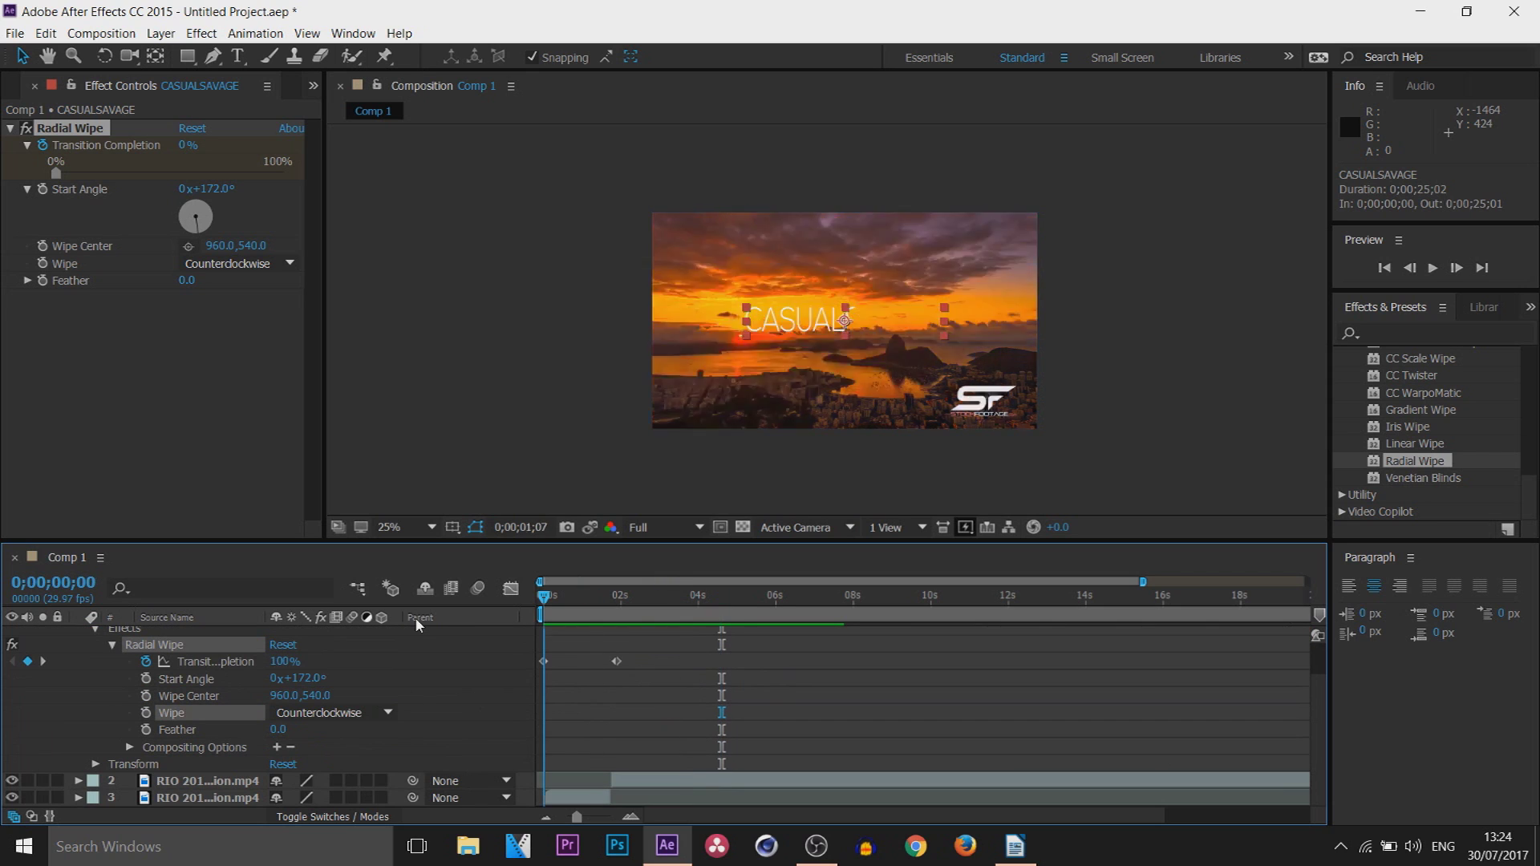
pyautogui.scroll(1, 729, 682)
pyautogui.scroll(-1, 719, 687)
pyautogui.scroll(1, 715, 682)
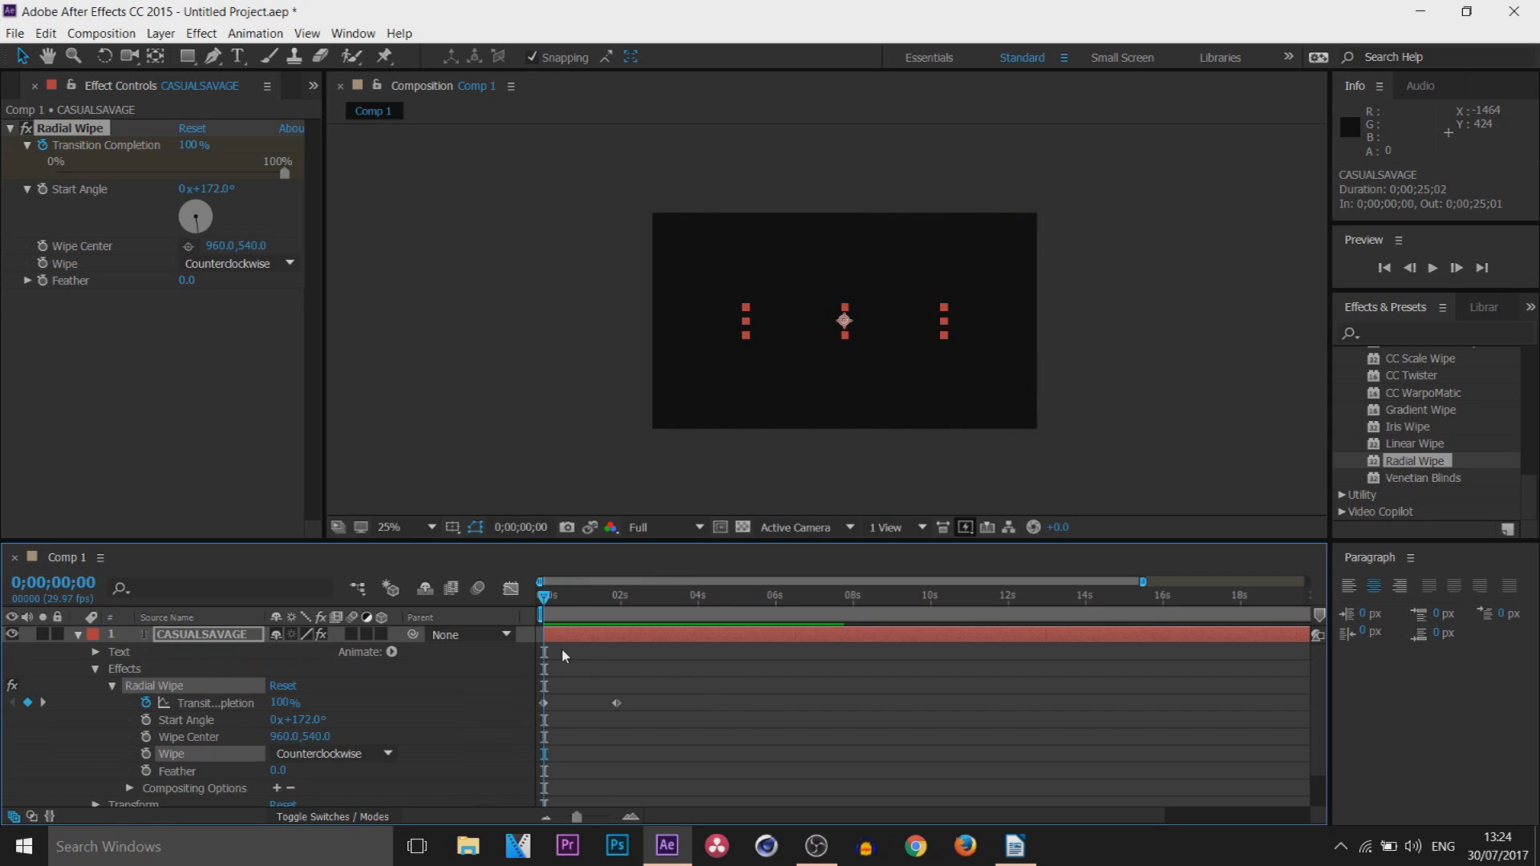
# - Apply Easy Ease to both Transition Completion keyframes of the Radial Wipe and preview the animation from the first frame
pyautogui.moveTo(555, 600); pyautogui.dragTo(609, 762)
pyautogui.click(617, 704)
pyautogui.moveTo(631, 698); pyautogui.dragTo(522, 732)
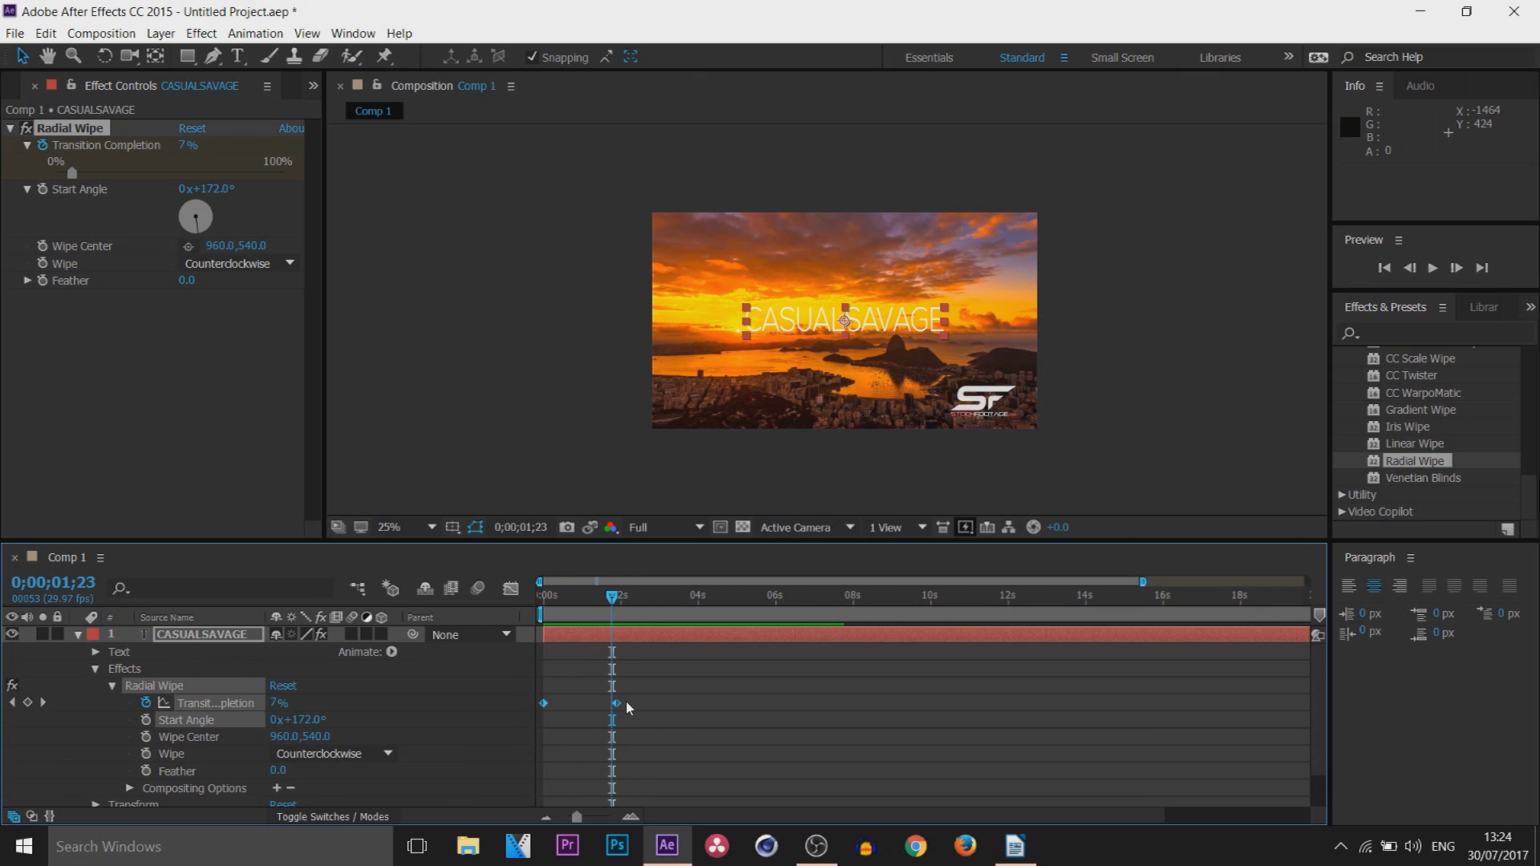
pyautogui.rightClick(616, 705)
pyautogui.moveTo(706, 691)
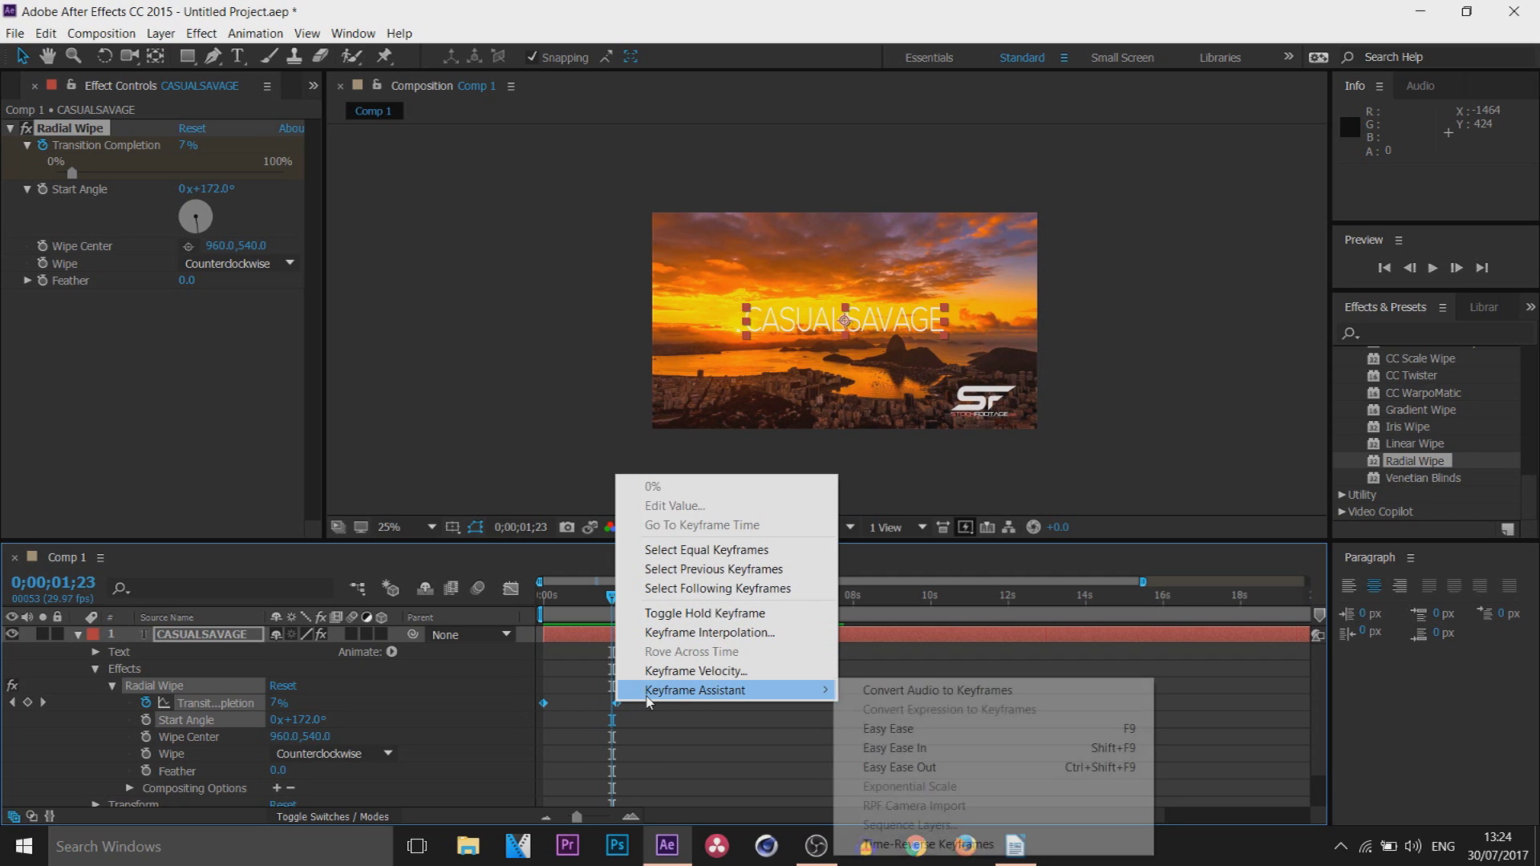
pyautogui.click(944, 739)
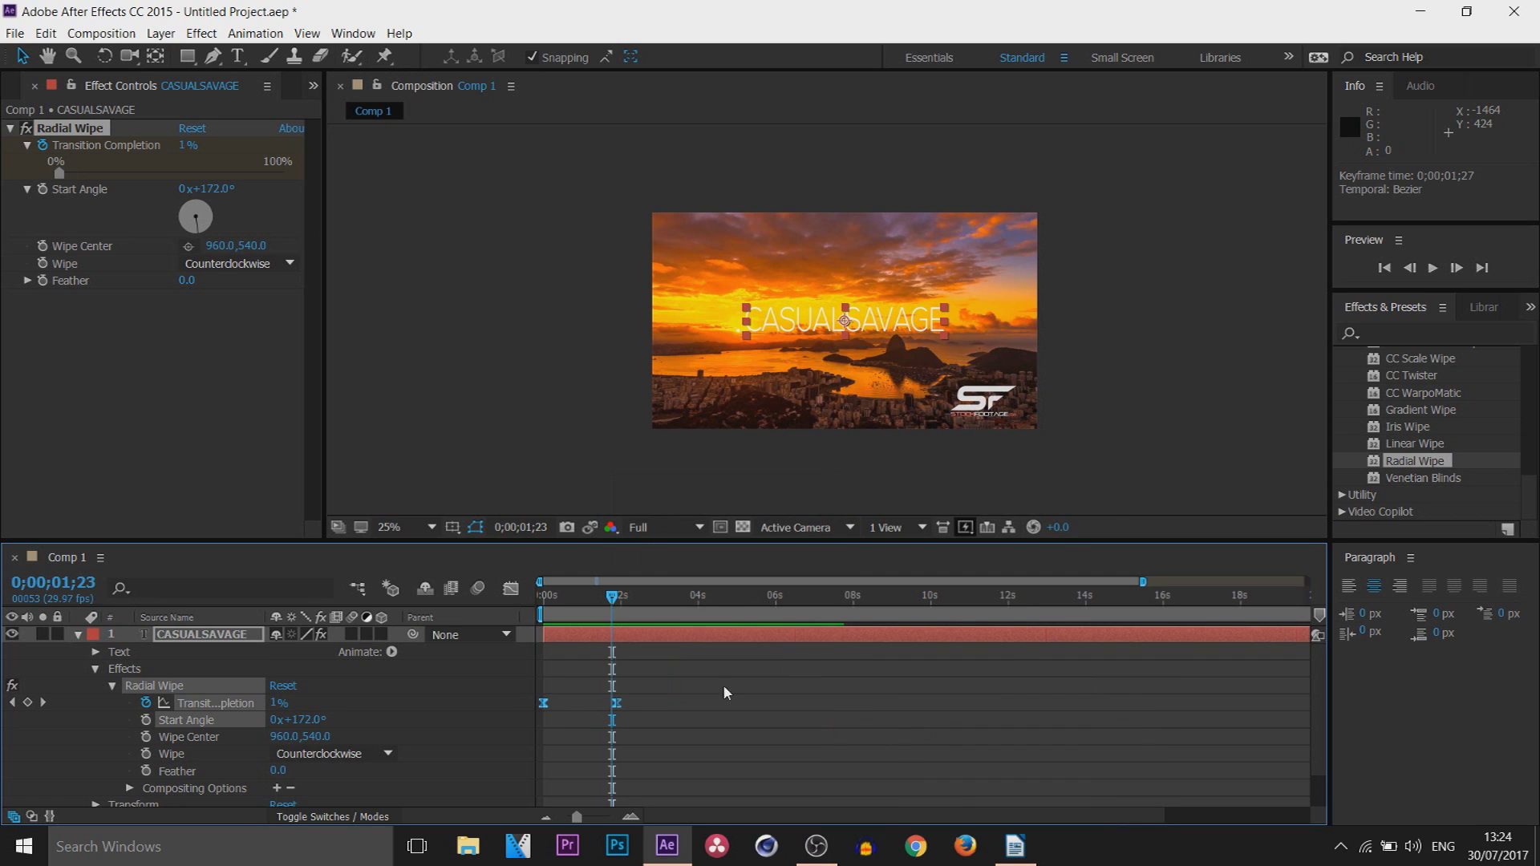
pyautogui.moveTo(616, 595); pyautogui.dragTo(336, 619)
pyautogui.press('space')
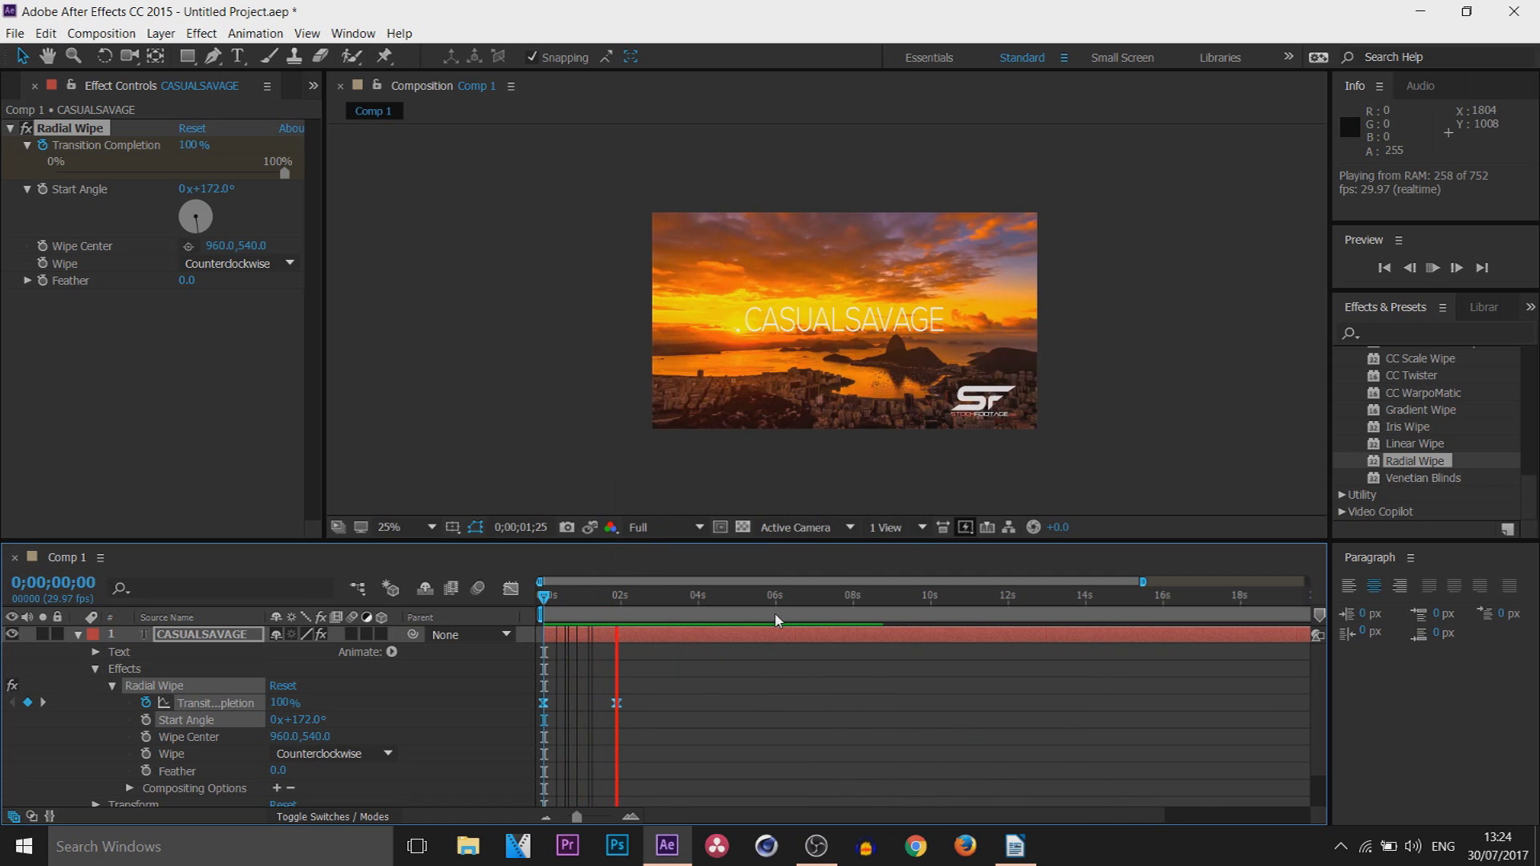
# - Delete the Radial Wipe effect from the CASUALSAVAGE text layer and collapse the layer's properties
pyautogui.click(176, 694)
pyautogui.click(147, 688)
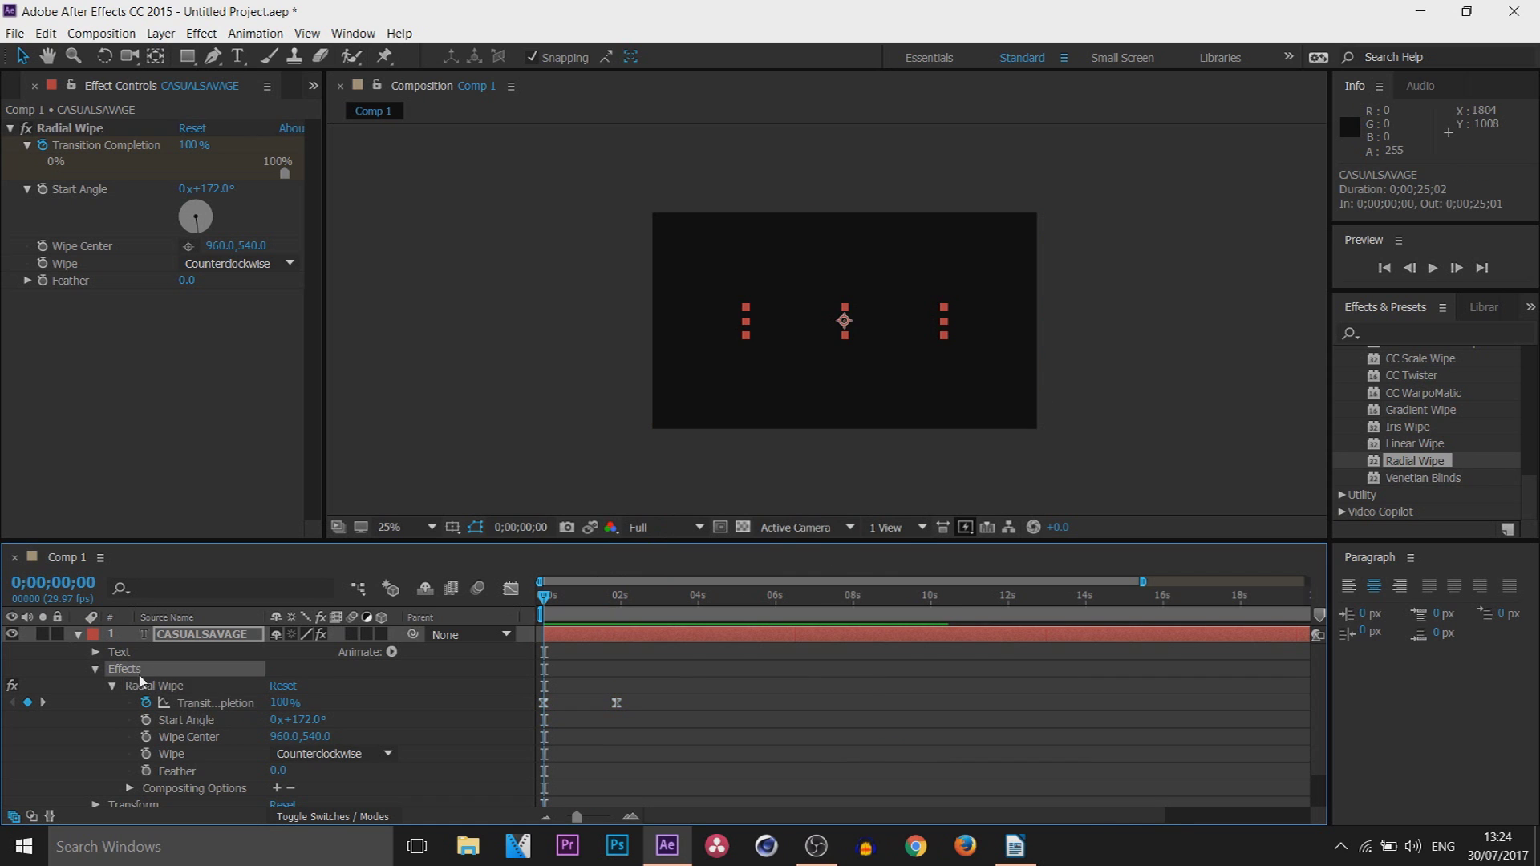
pyautogui.press('Delete')
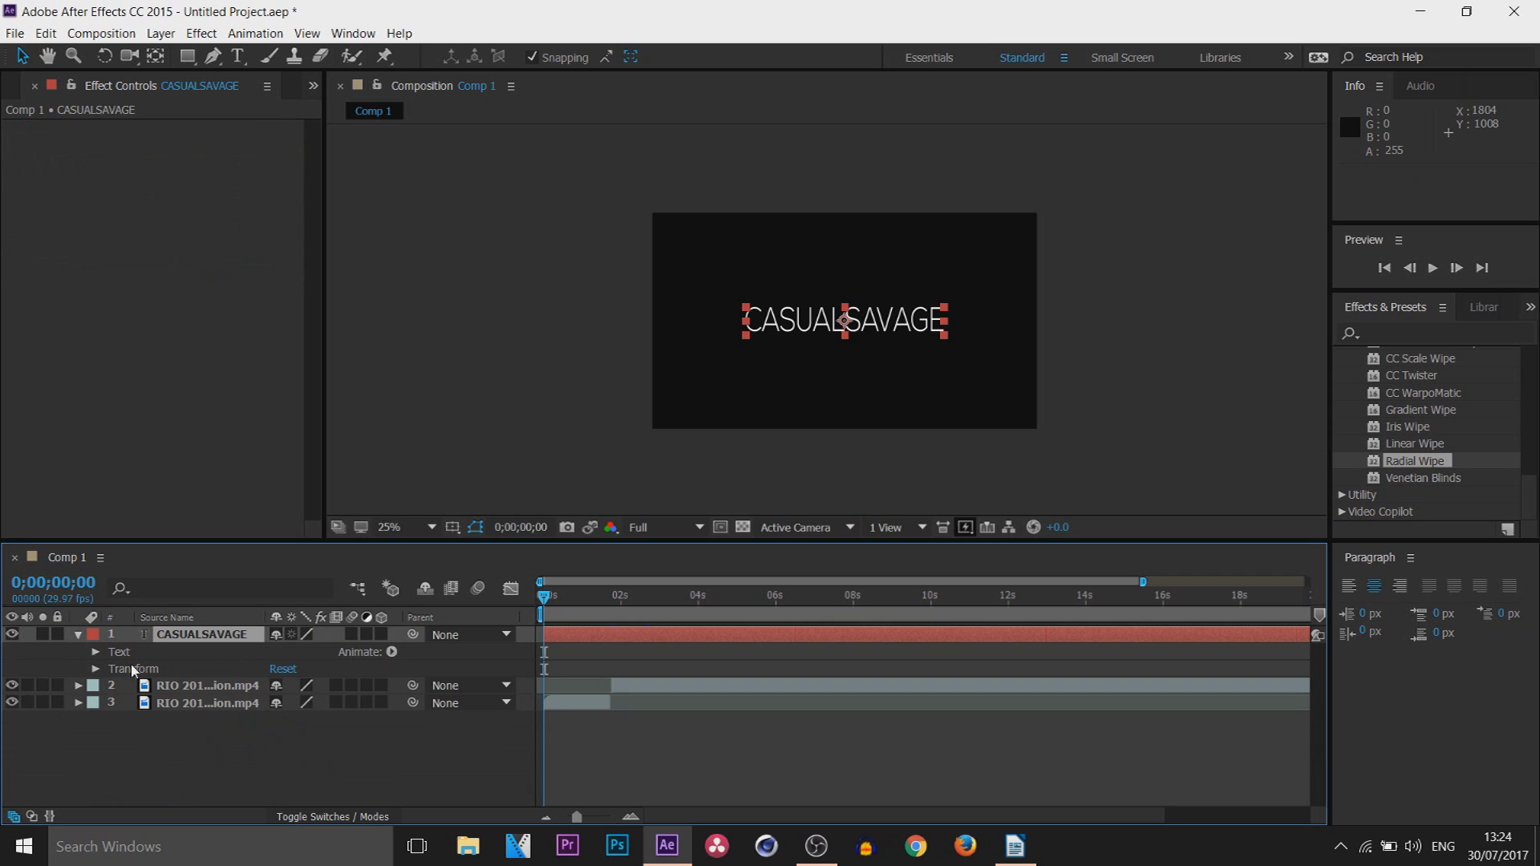
pyautogui.click(78, 635)
# - Move to 0;00;02;09 and apply the Brightness & Contrast effect from Color Correction to the second RIO footage clip on layer 2
pyautogui.click(633, 596)
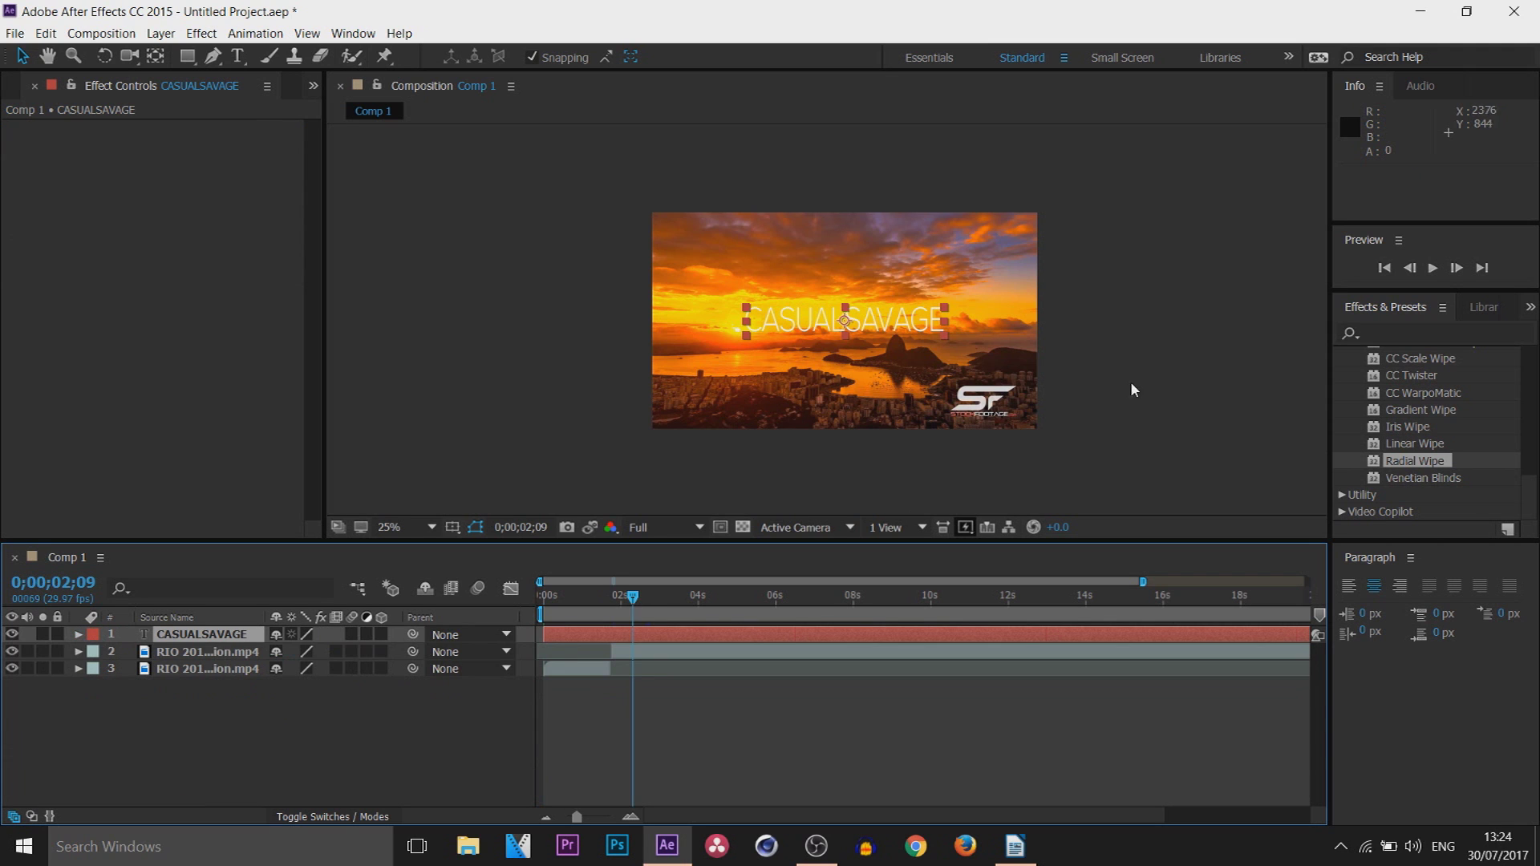
pyautogui.click(1299, 377)
pyautogui.click(1518, 458)
pyautogui.scroll(4, 1518, 458)
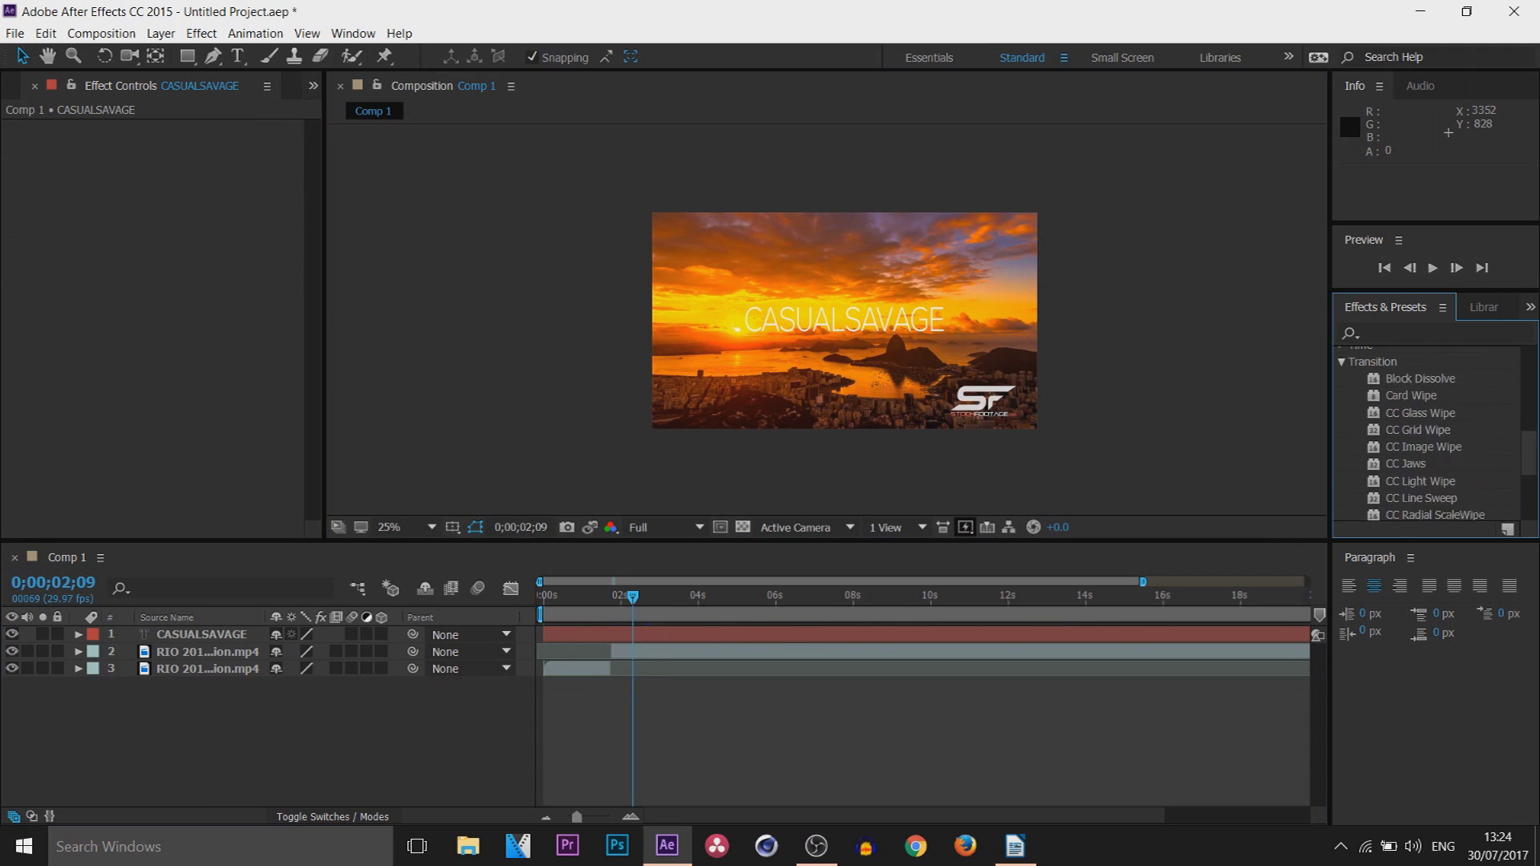
pyautogui.click(1342, 393)
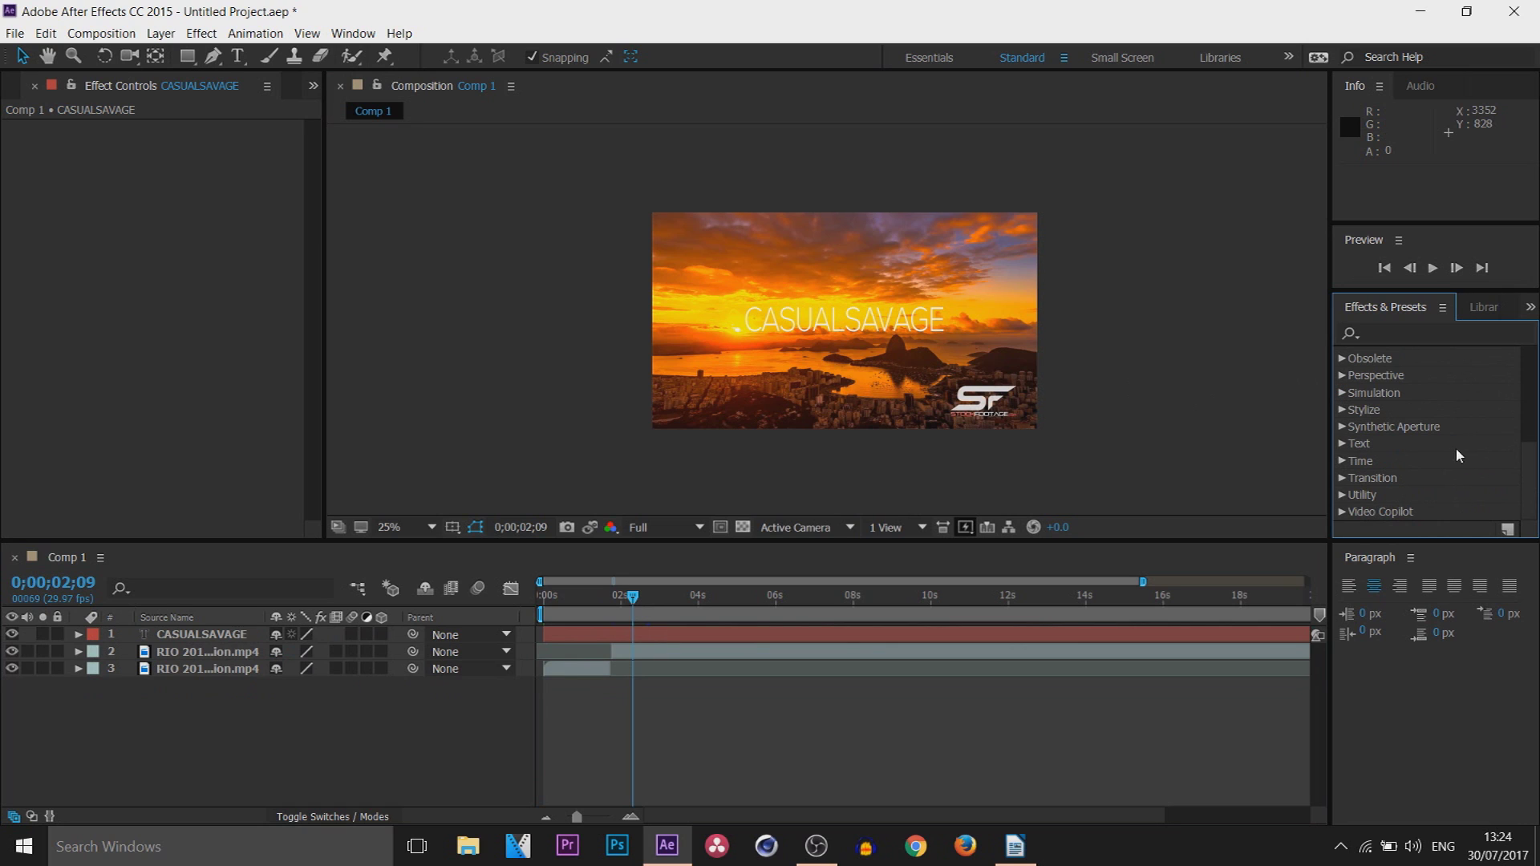
pyautogui.scroll(4, 1533, 464)
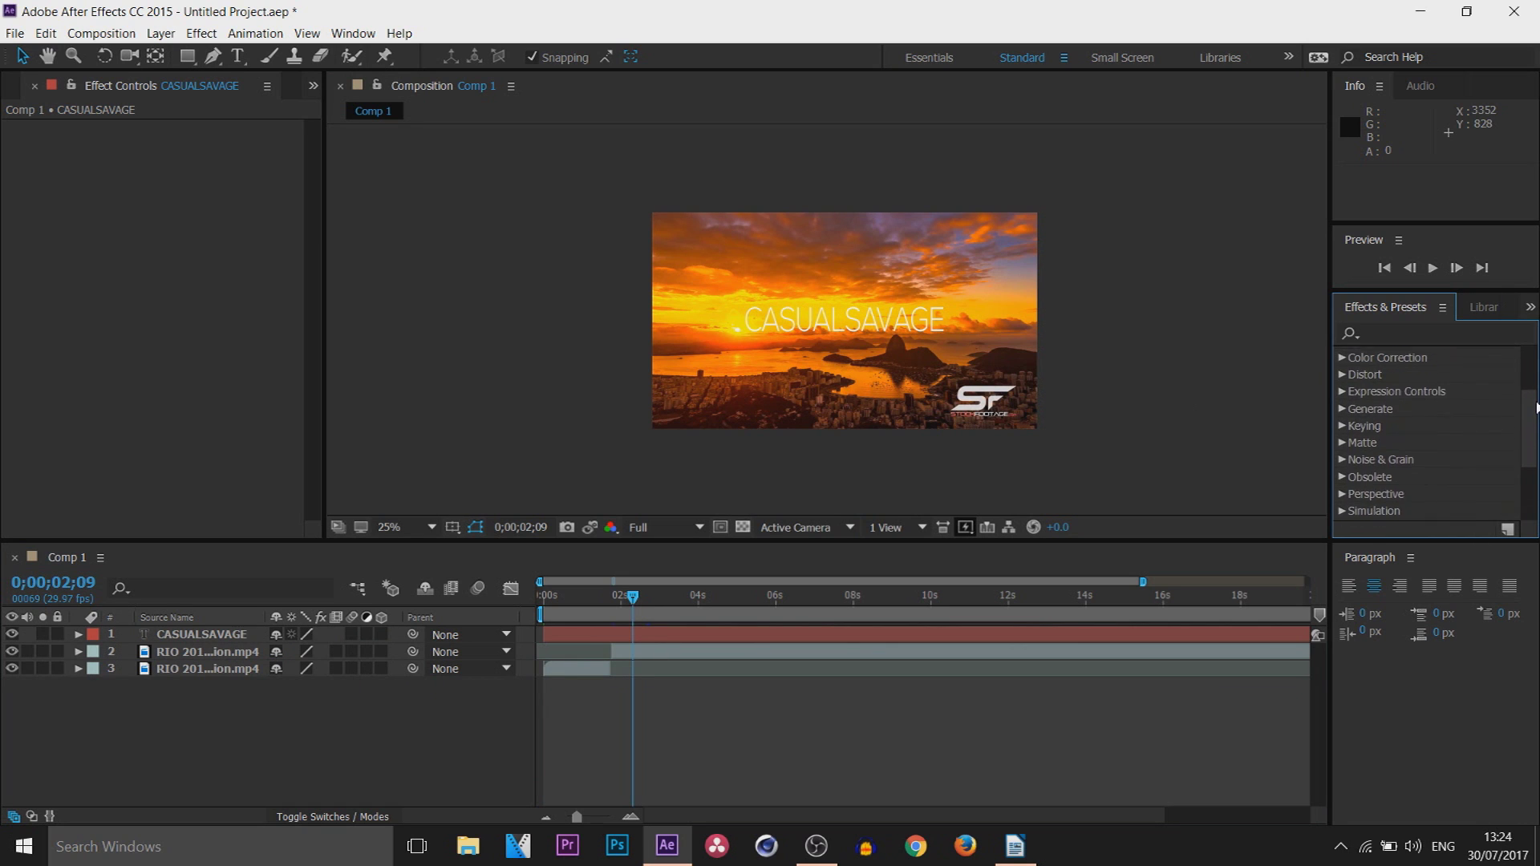
pyautogui.scroll(1, 1341, 443)
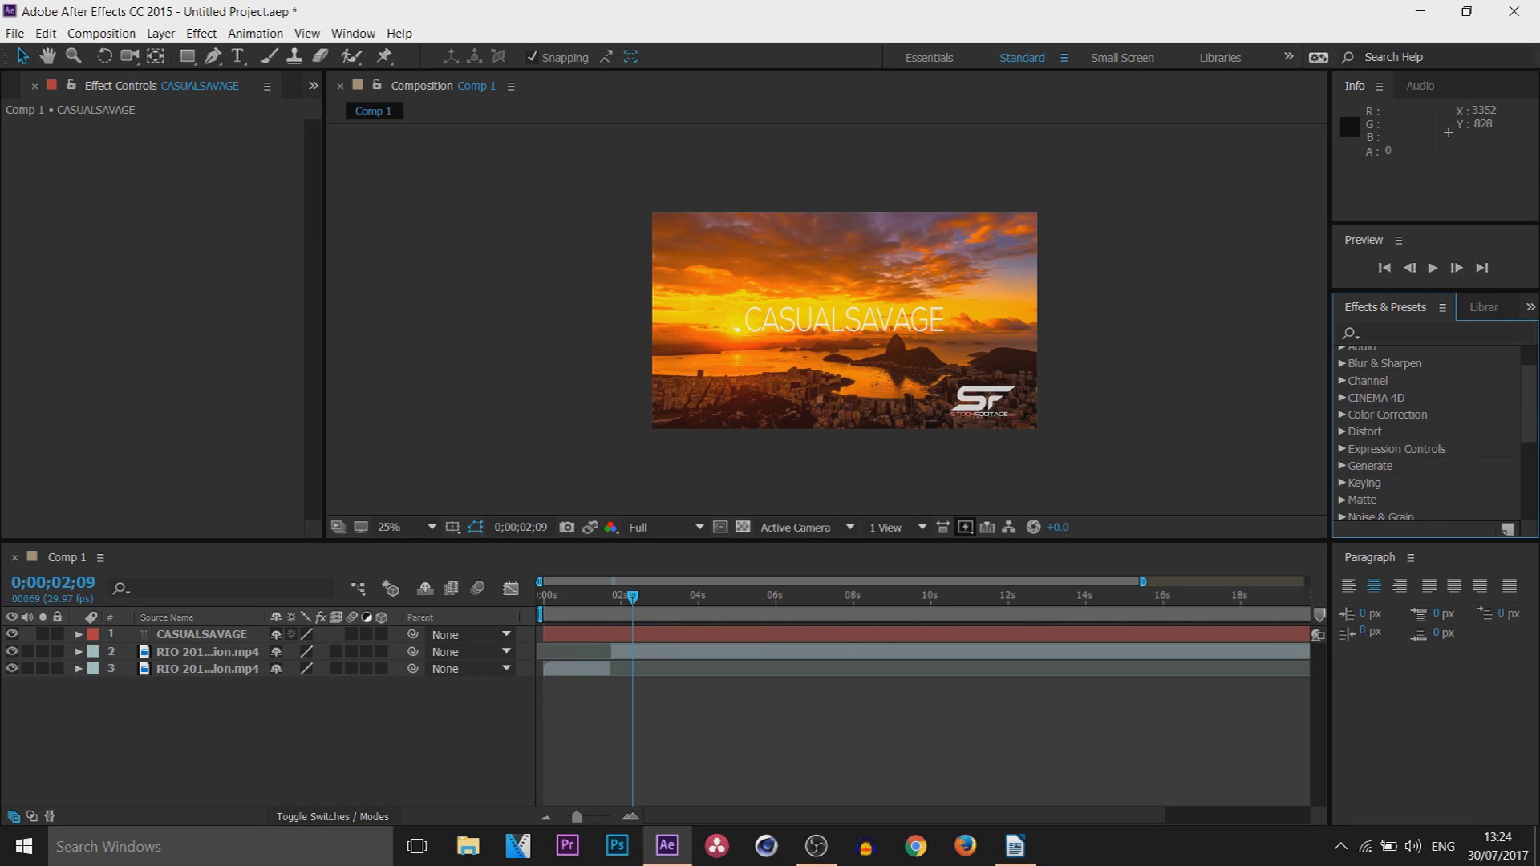
pyautogui.click(1339, 418)
pyautogui.click(1457, 438)
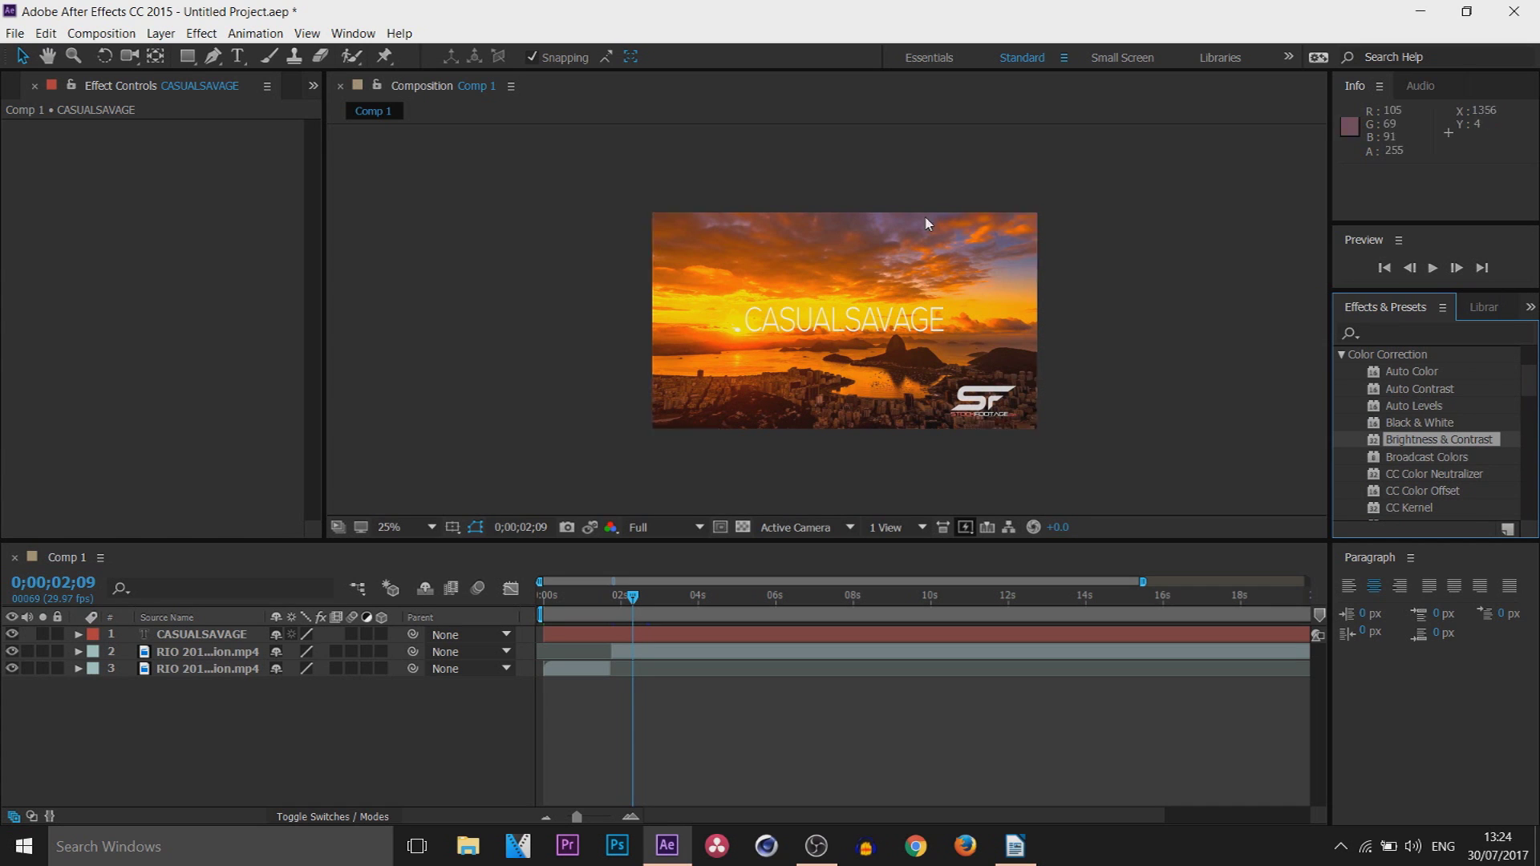
pyautogui.moveTo(1426, 442); pyautogui.dragTo(191, 653)
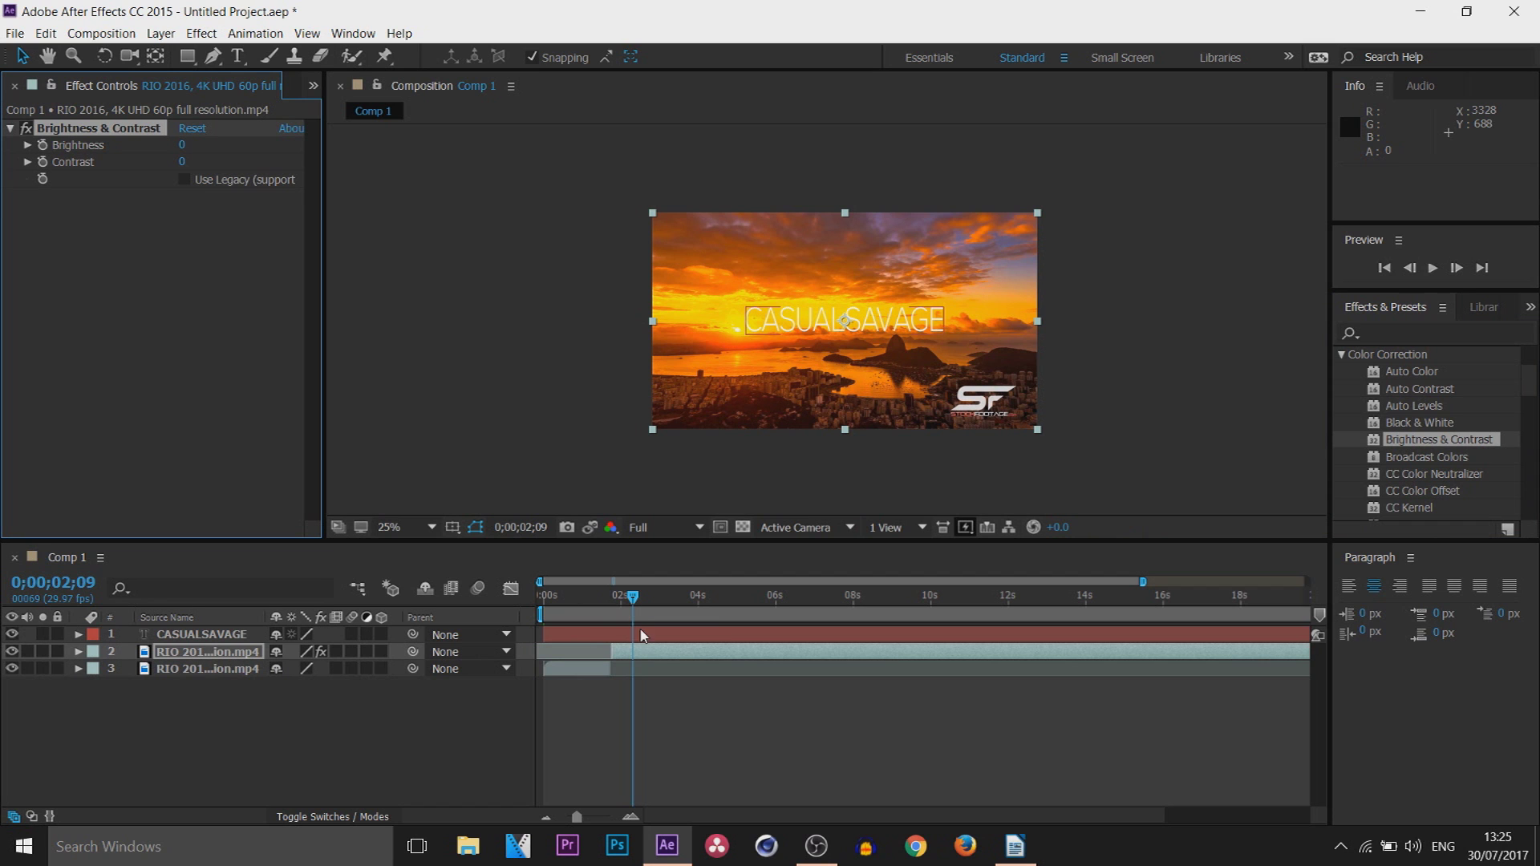
# - Scrub across the cut between the two footage clips to compare where the effect applies
pyautogui.moveTo(634, 597); pyautogui.dragTo(576, 600)
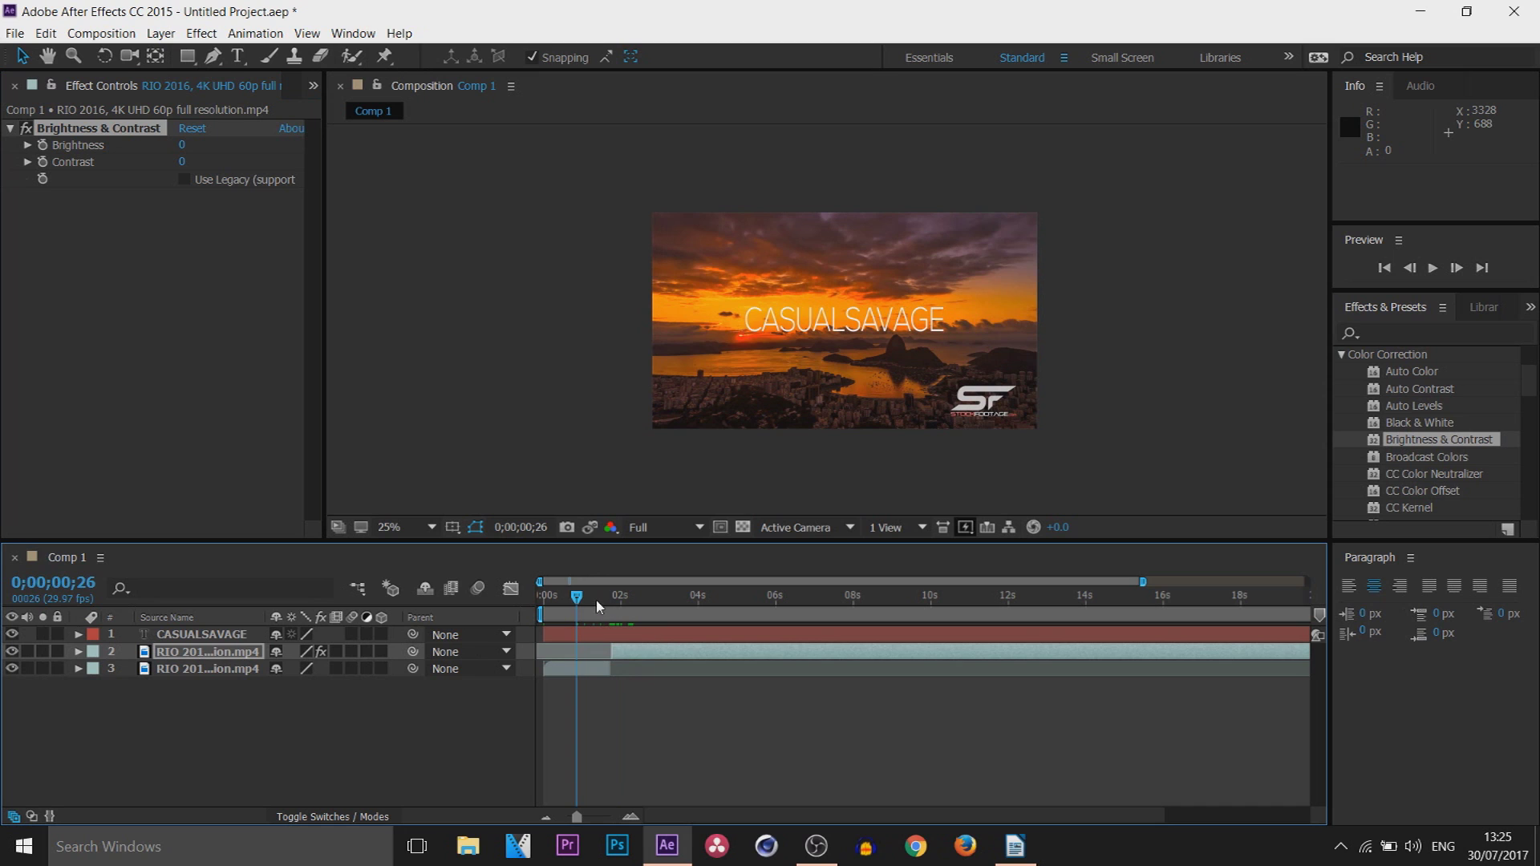
pyautogui.moveTo(583, 604)
pyautogui.mouseDown()
pyautogui.moveTo(541, 603)
pyautogui.moveTo(599, 605)
pyautogui.mouseUp()
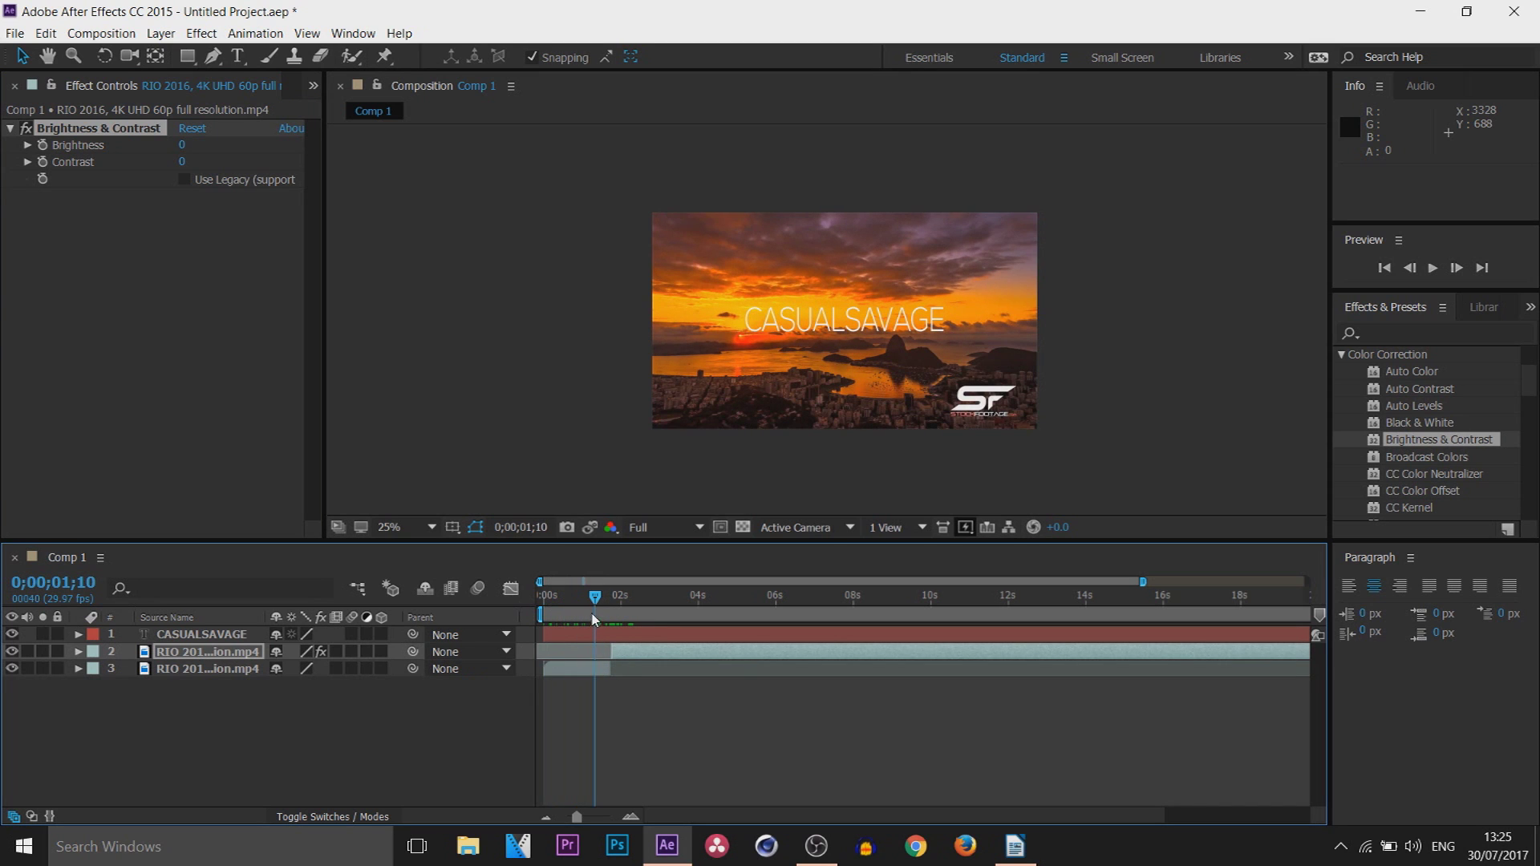
pyautogui.moveTo(598, 601); pyautogui.dragTo(638, 604)
# - Enable keyframing for Brightness and Contrast on layer 2 at 0;00;01;23, where the second clip starts
pyautogui.click(27, 145)
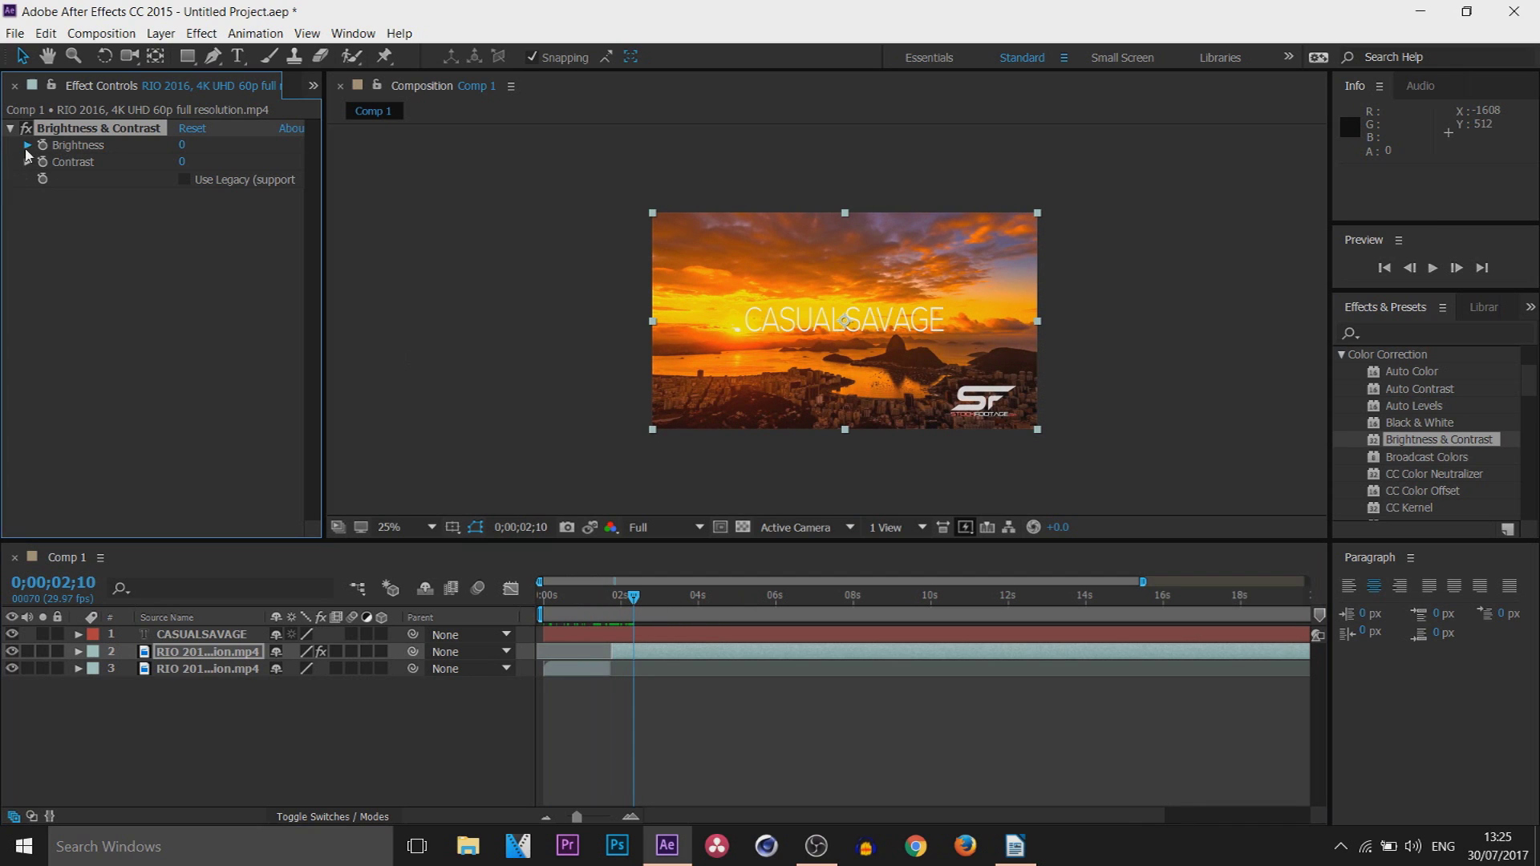
pyautogui.click(27, 189)
pyautogui.moveTo(629, 600); pyautogui.dragTo(613, 602)
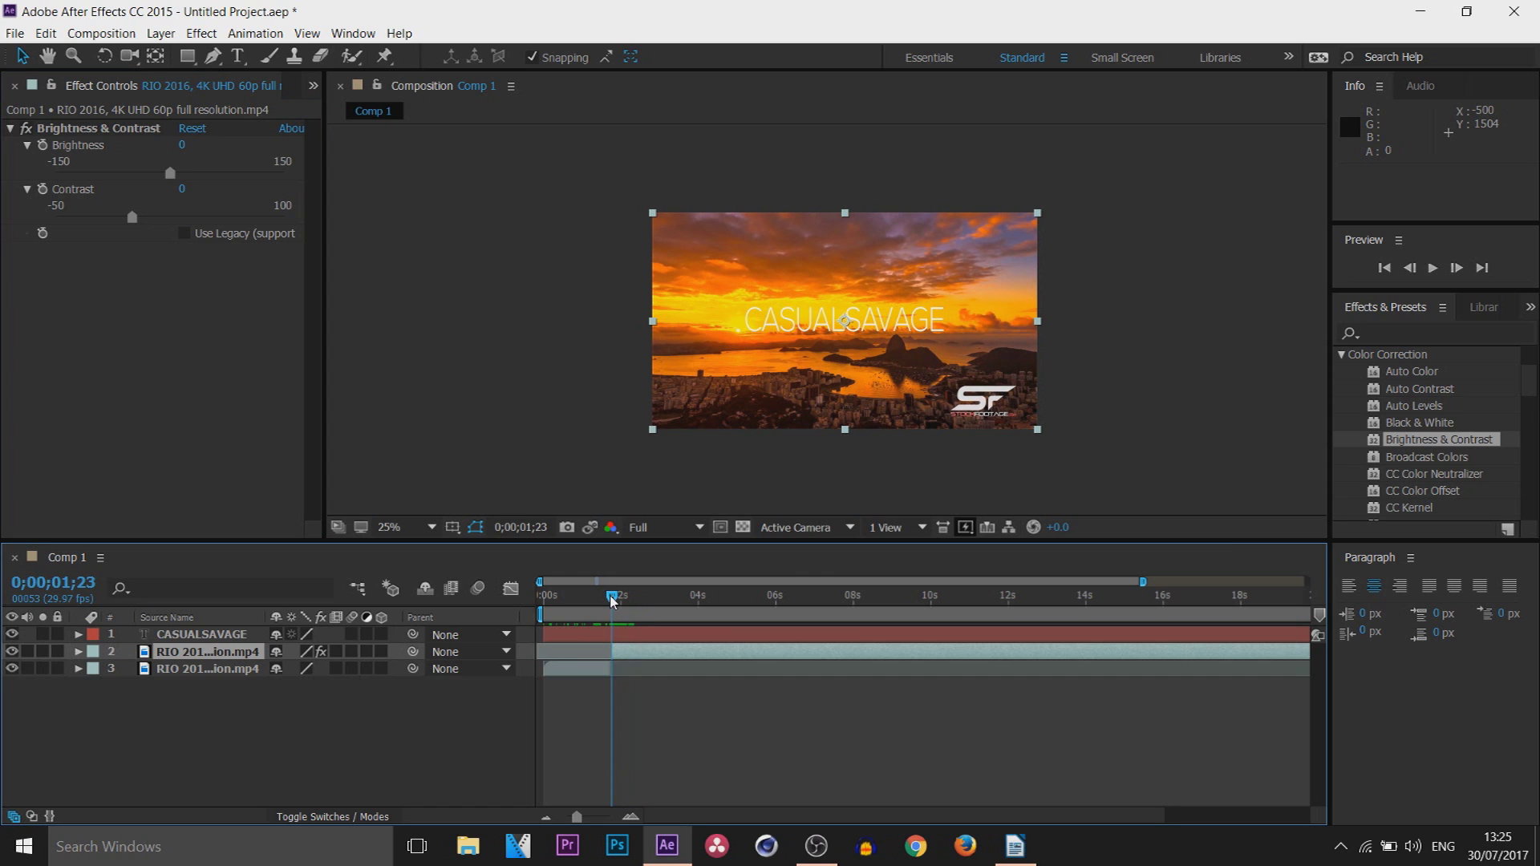
pyautogui.click(80, 652)
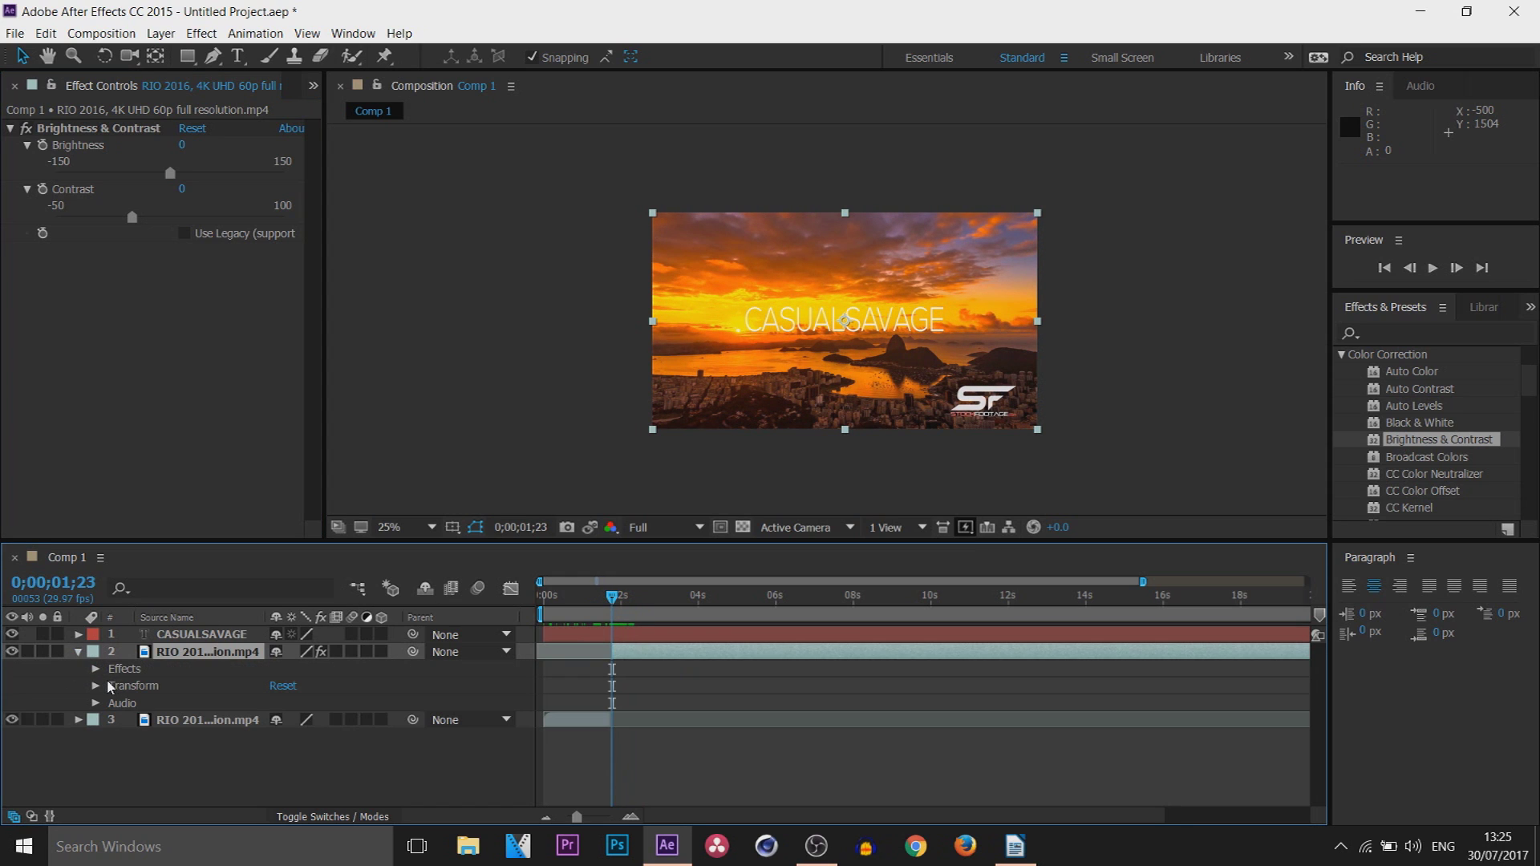
pyautogui.click(95, 669)
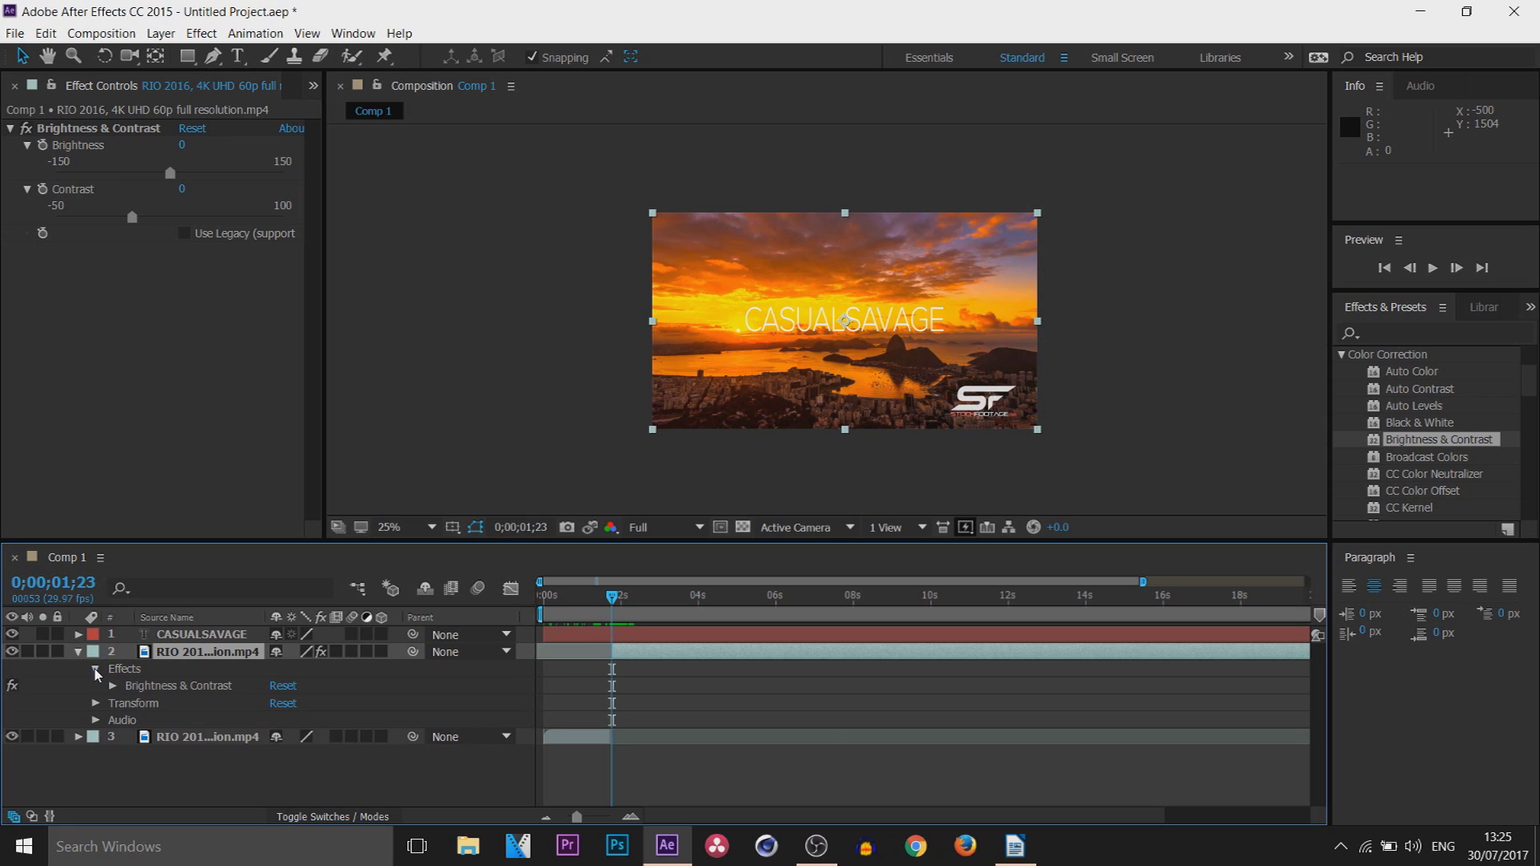
pyautogui.click(113, 686)
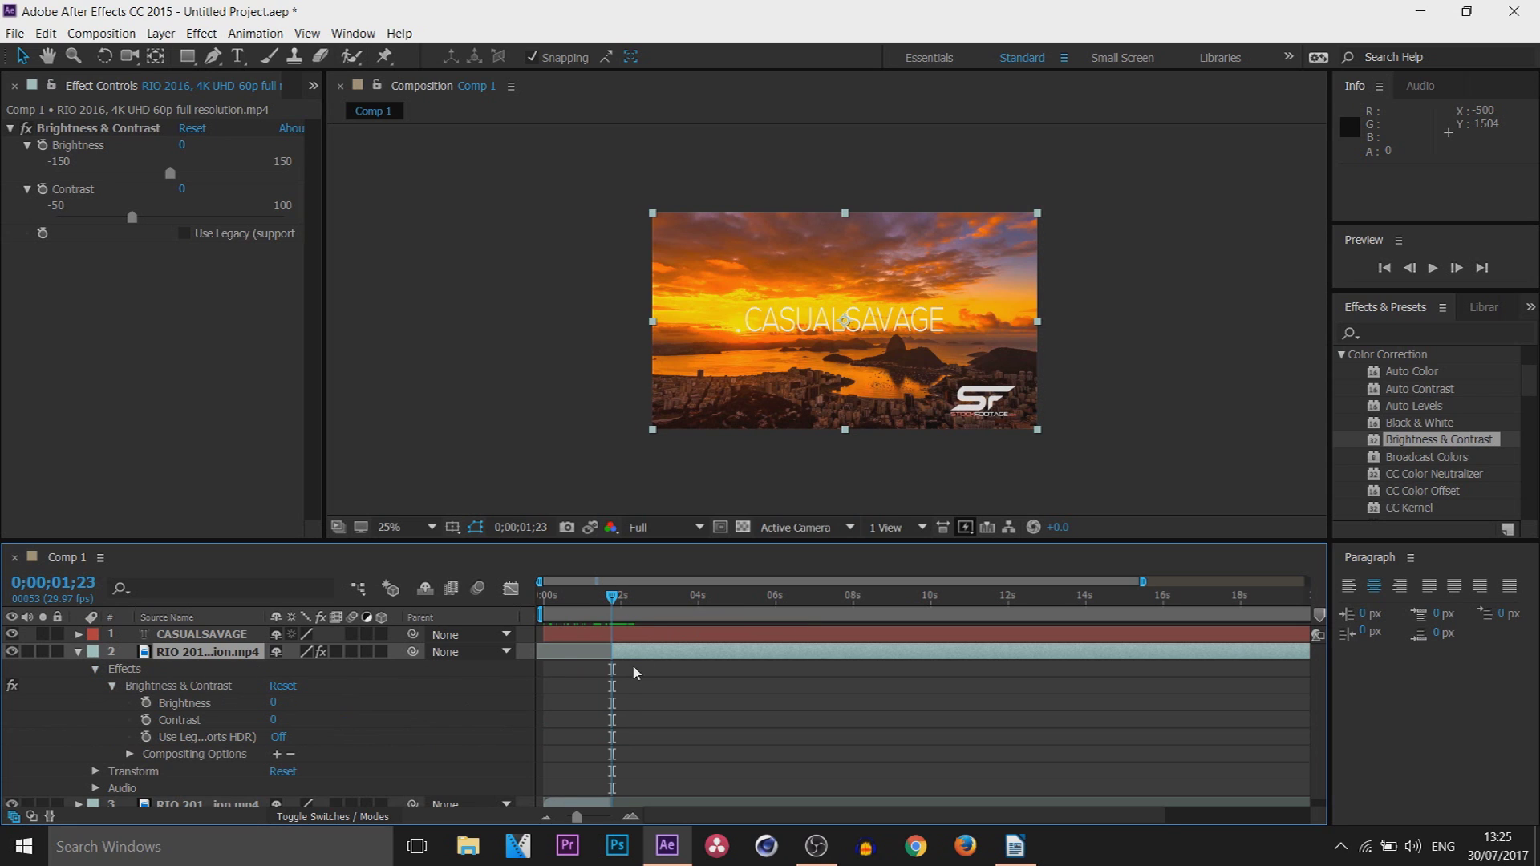
pyautogui.click(146, 703)
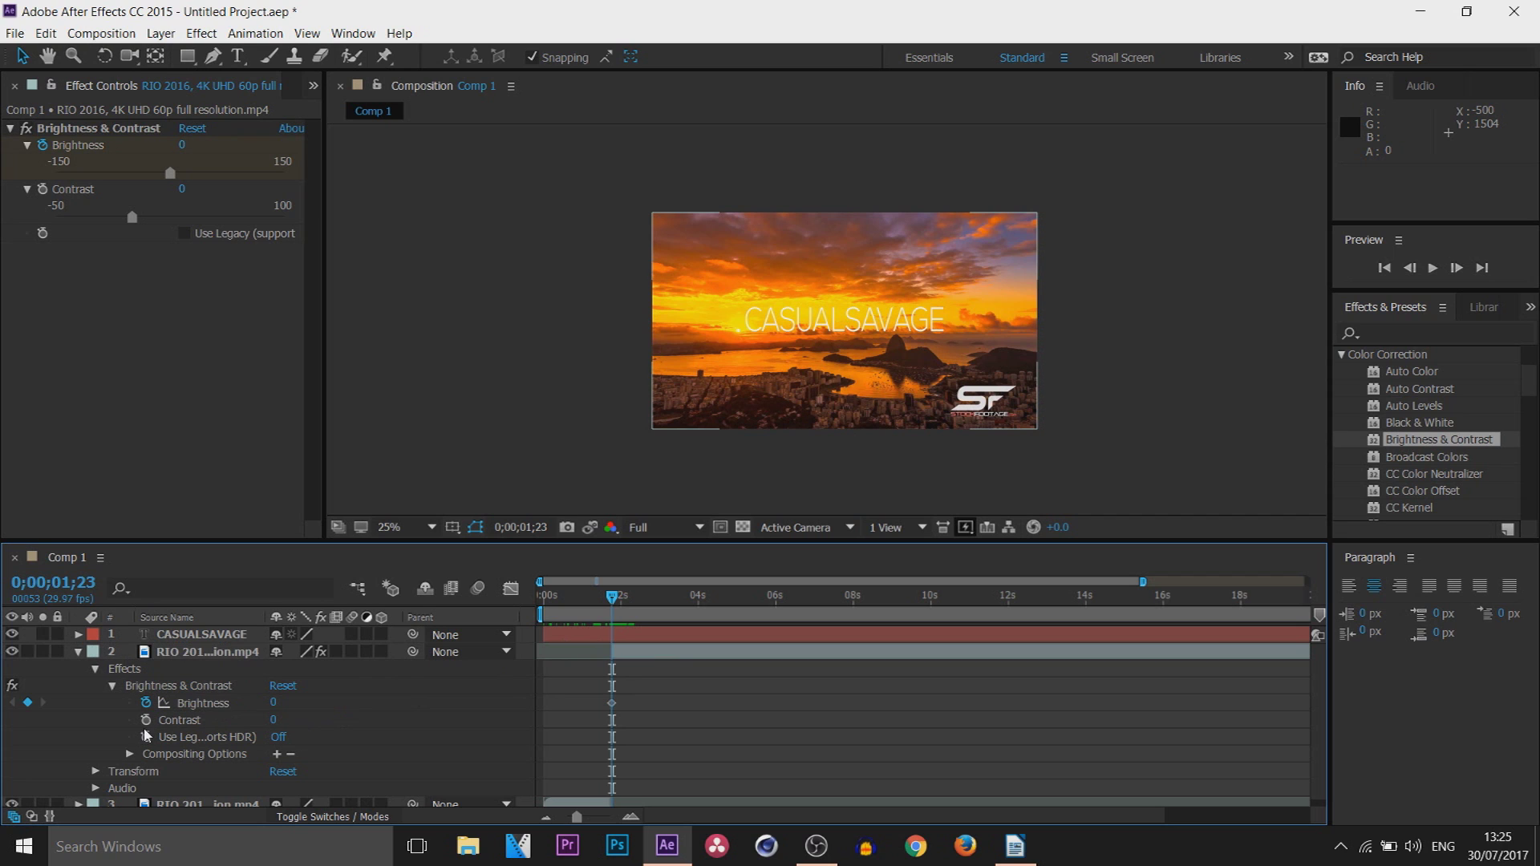
pyautogui.click(146, 719)
# - Set both Brightness and Contrast to -100 at the layer 2 clip's first keyframes
pyautogui.click(277, 703)
pyautogui.write('-100')
pyautogui.press('Return')
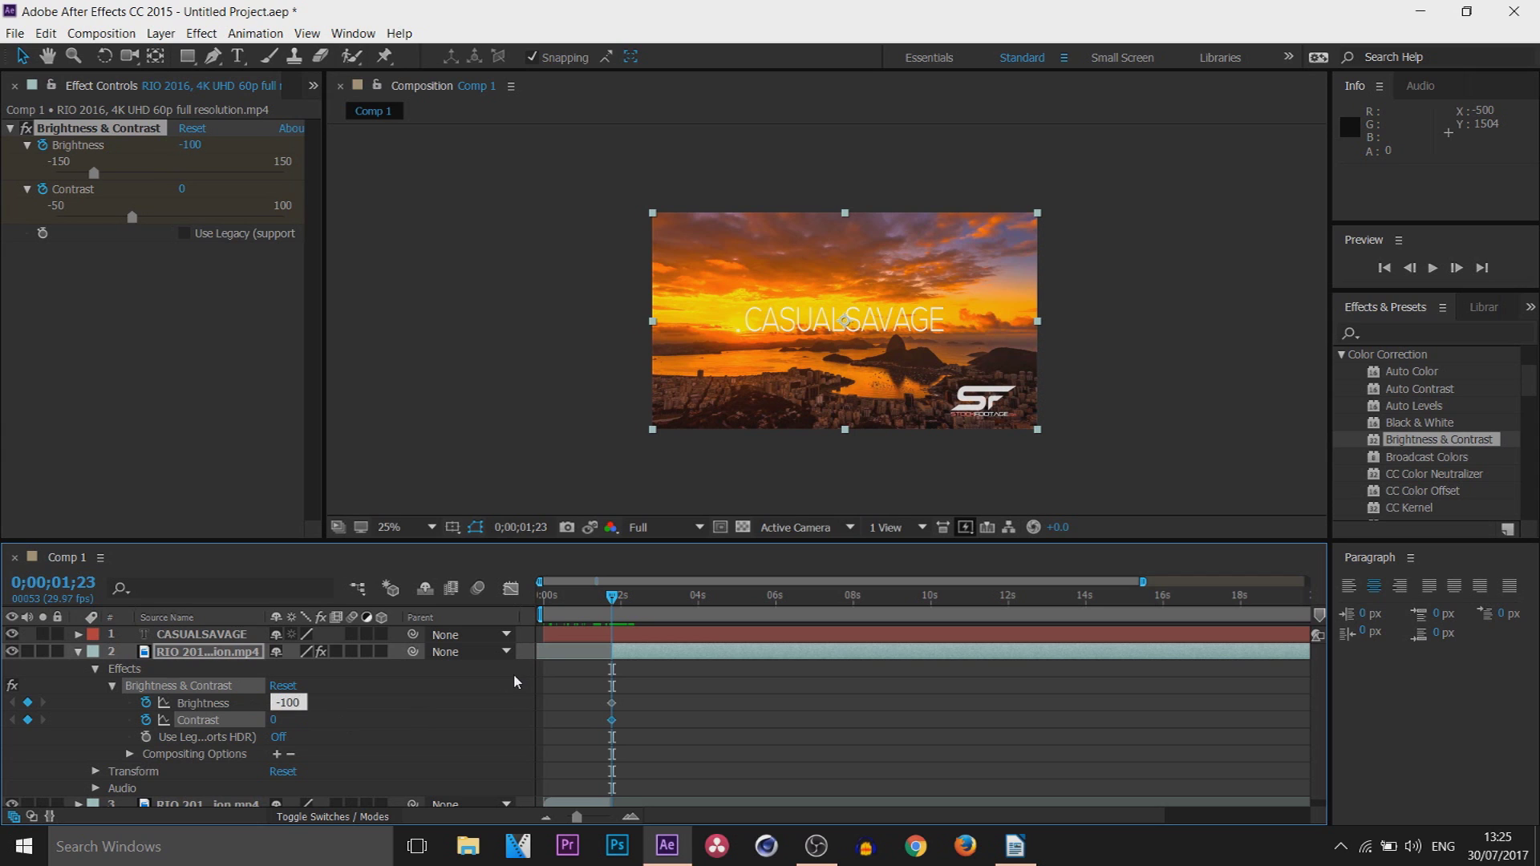
pyautogui.click(273, 720)
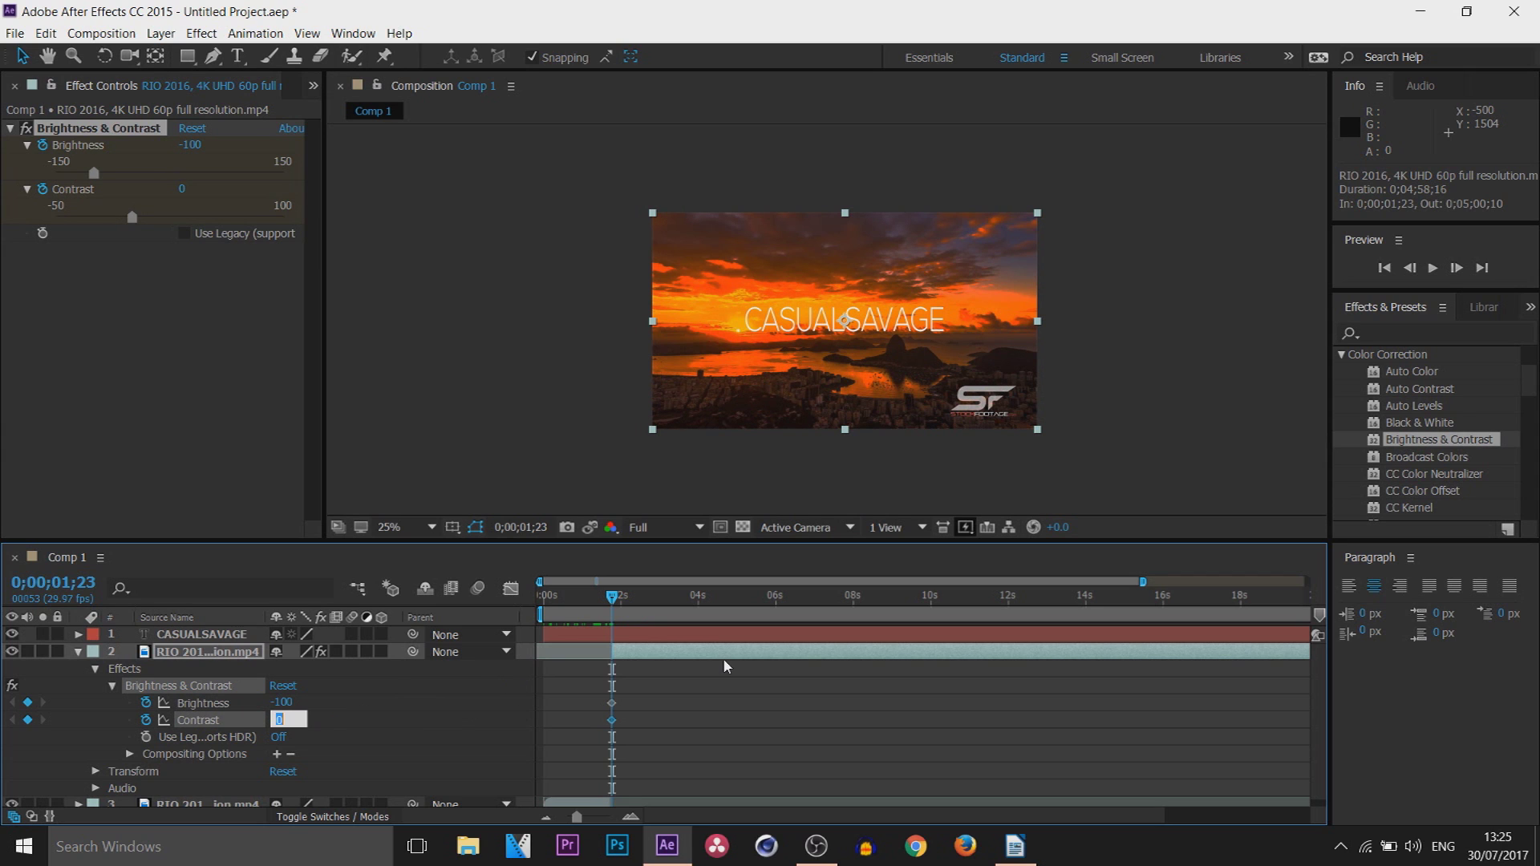
pyautogui.write('-100')
pyautogui.press('Return')
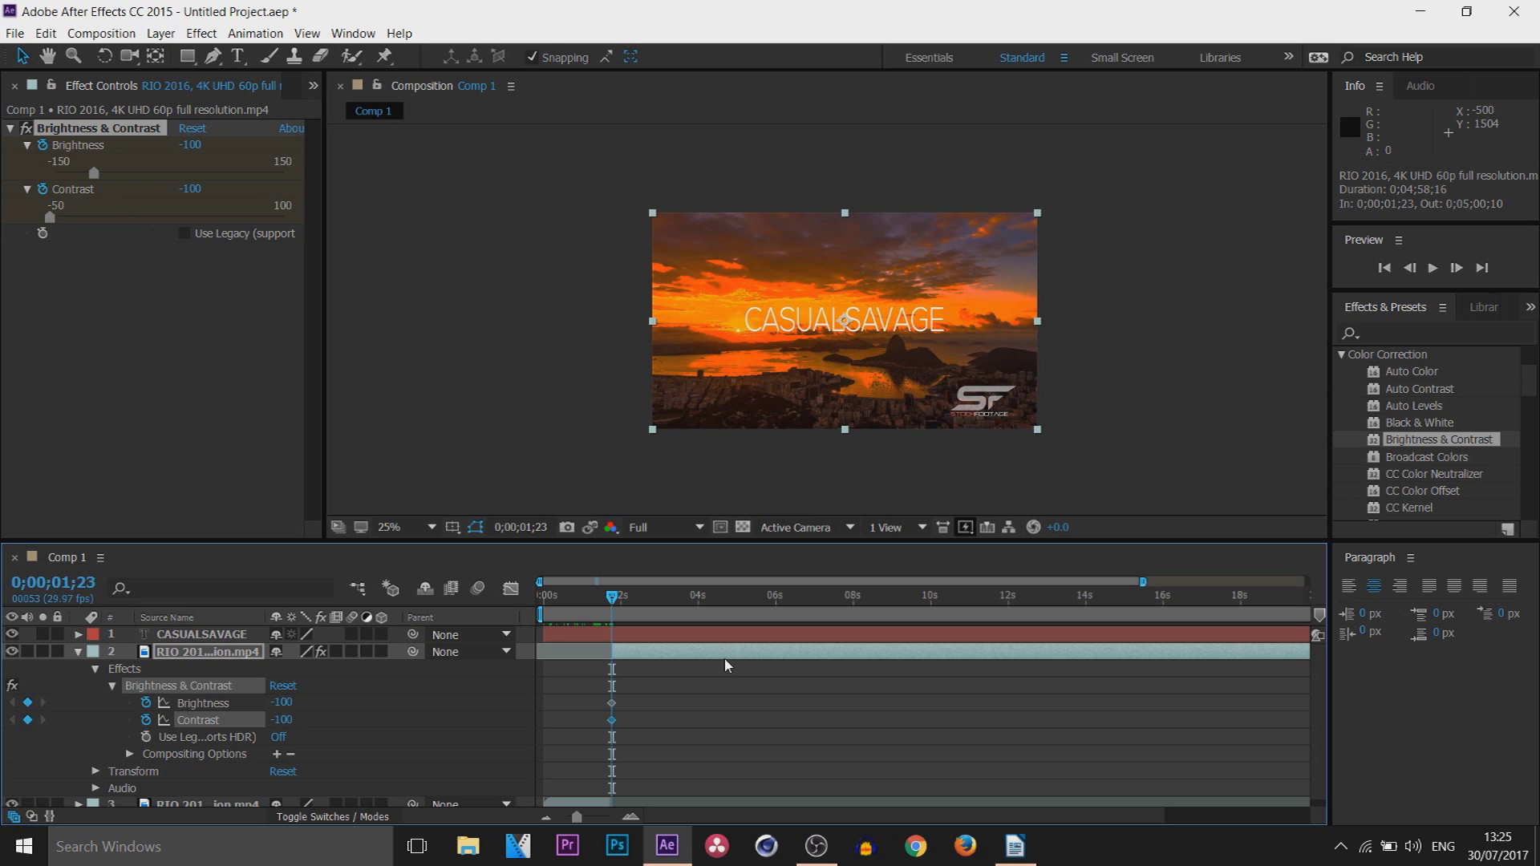
# - Add keyframes at 0;00;05;02 on layer 2 with Brightness and Contrast both set to 20
pyautogui.moveTo(614, 603); pyautogui.dragTo(746, 614)
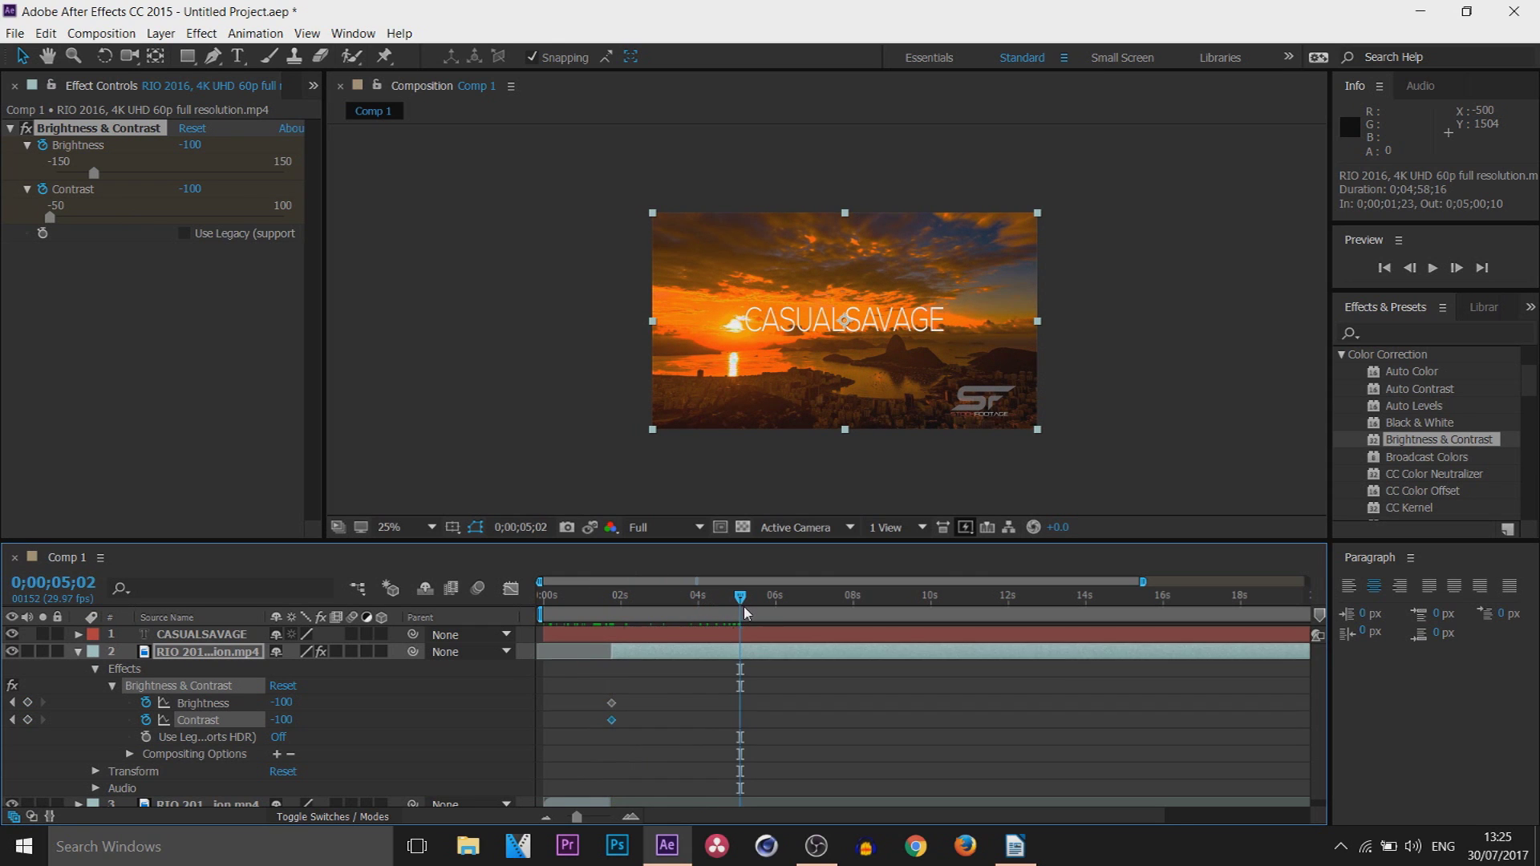
pyautogui.click(282, 705)
pyautogui.write('20')
pyautogui.press('Return')
pyautogui.click(280, 705)
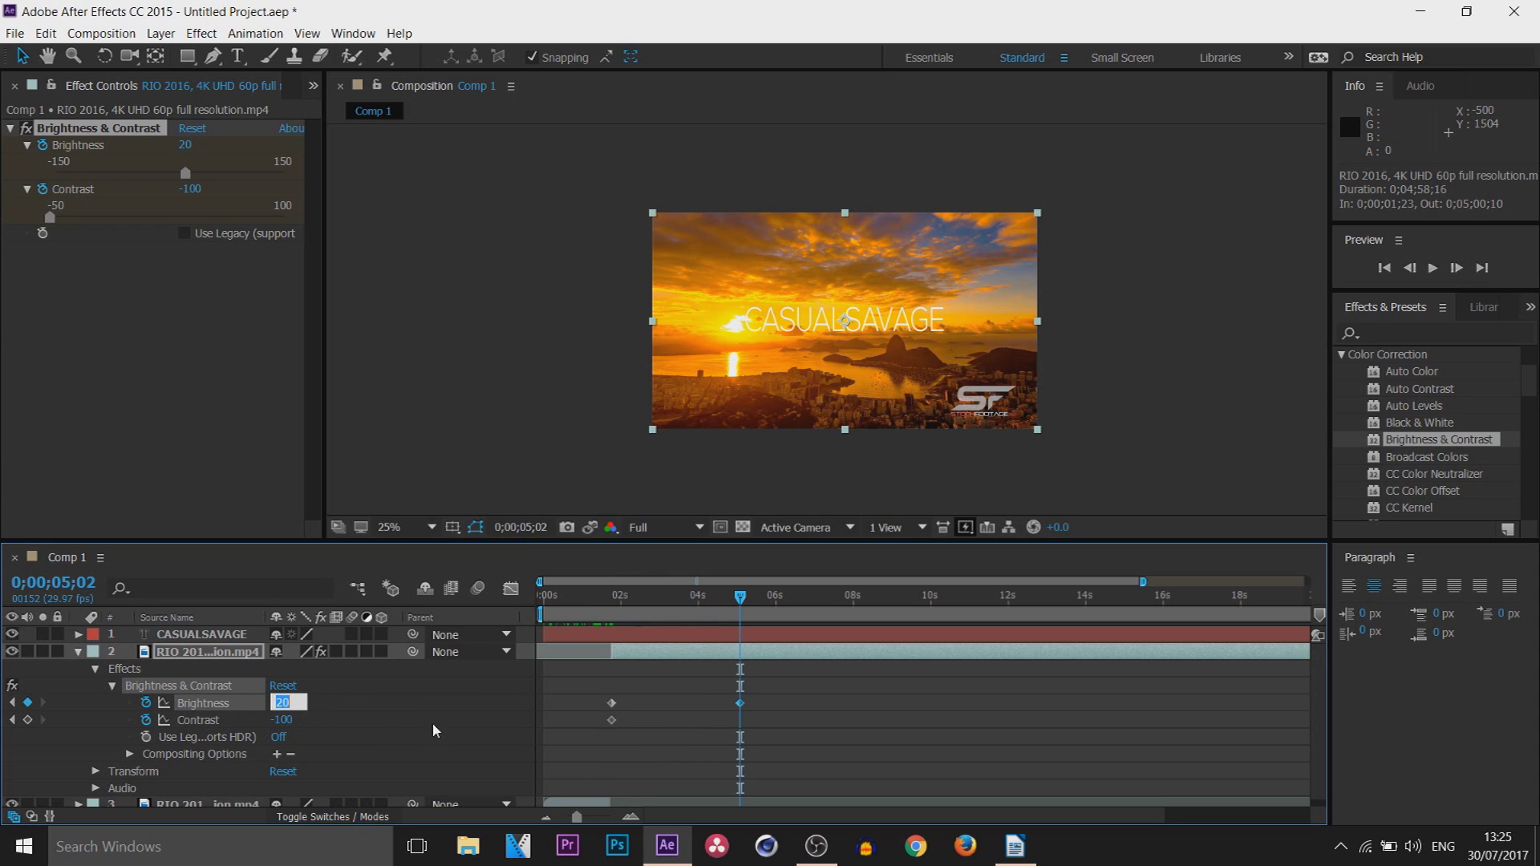
pyautogui.write('20')
pyautogui.press('Return')
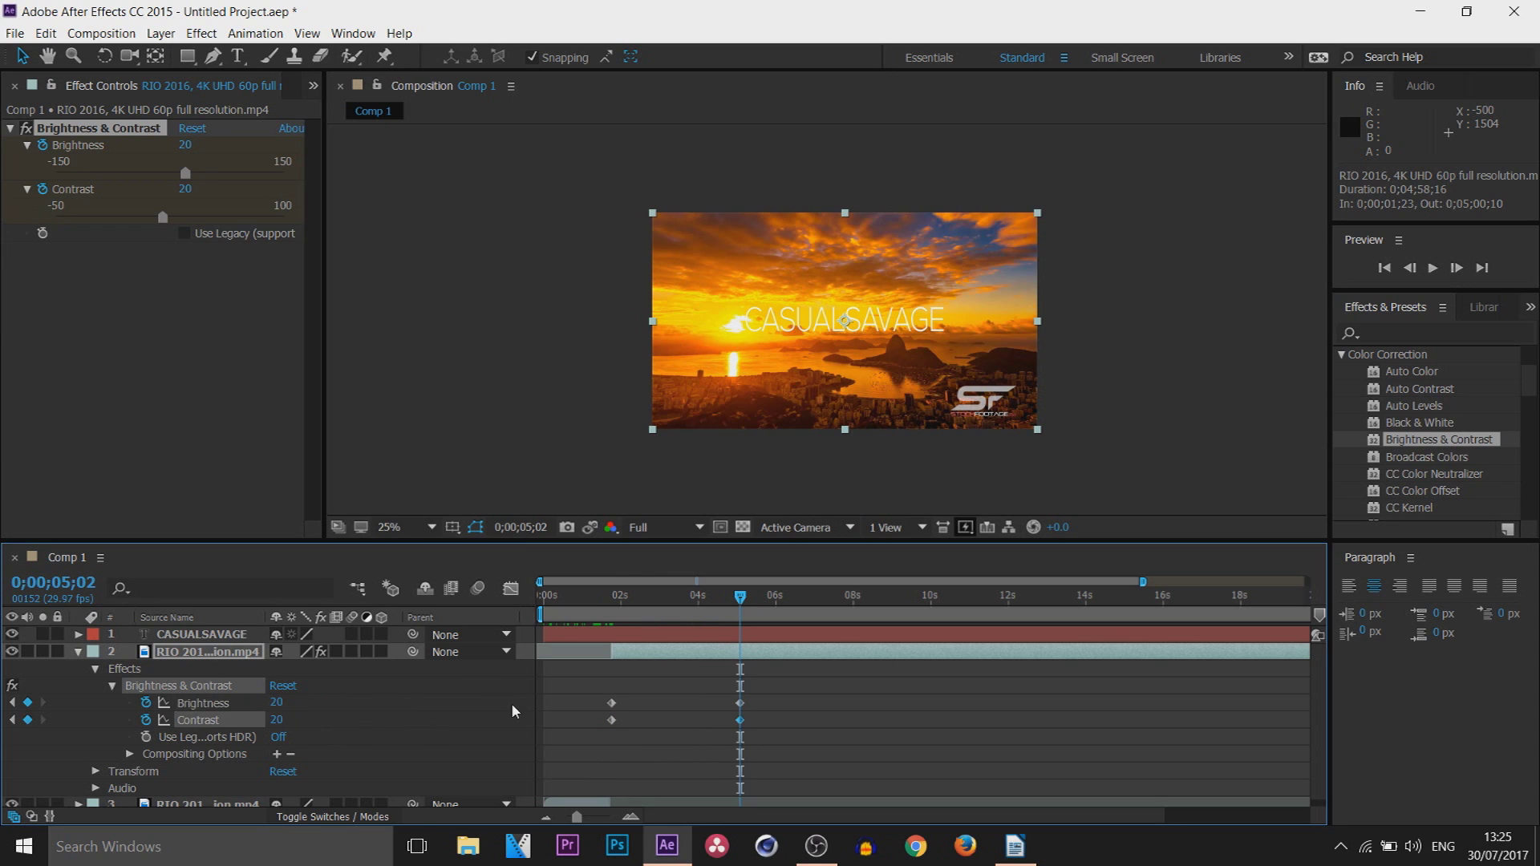
pyautogui.moveTo(594, 764); pyautogui.dragTo(795, 688)
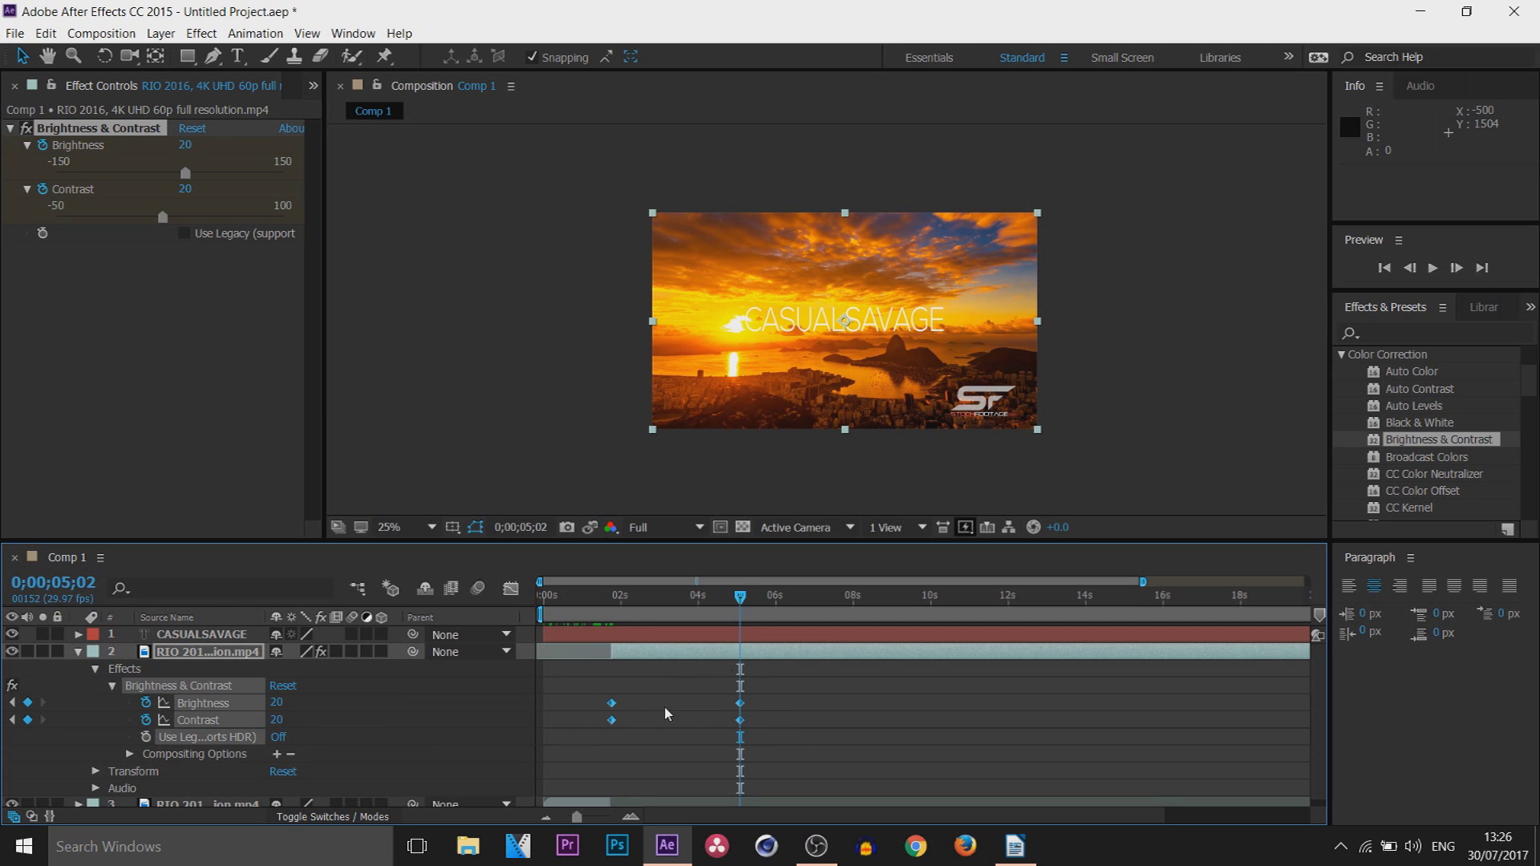
pyautogui.click(594, 682)
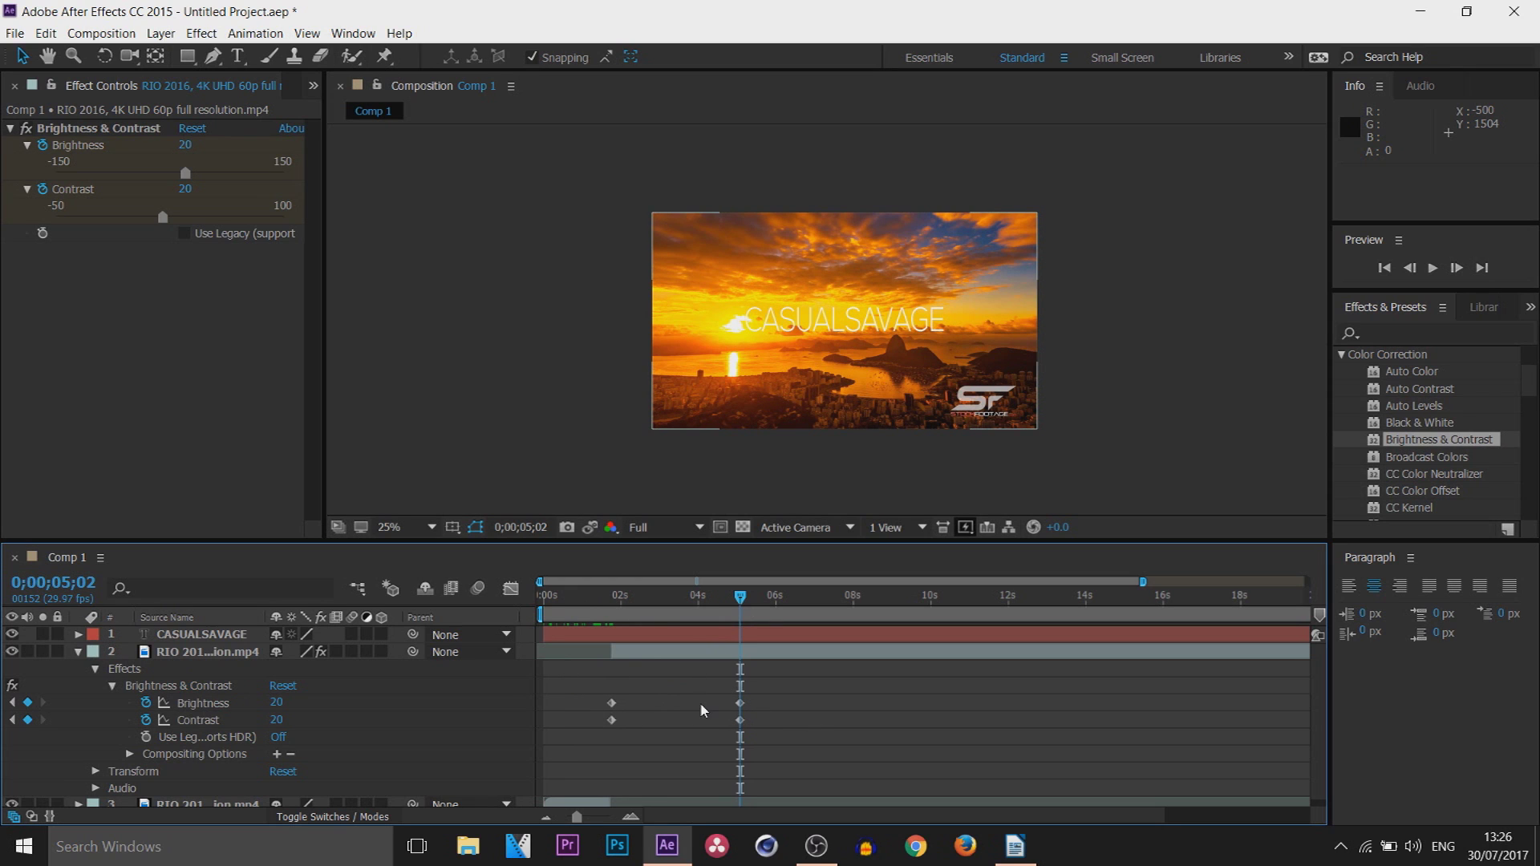
# - Play back the composition from its start to review the Brightness & Contrast animation on layer 2
pyautogui.moveTo(608, 608); pyautogui.dragTo(612, 610)
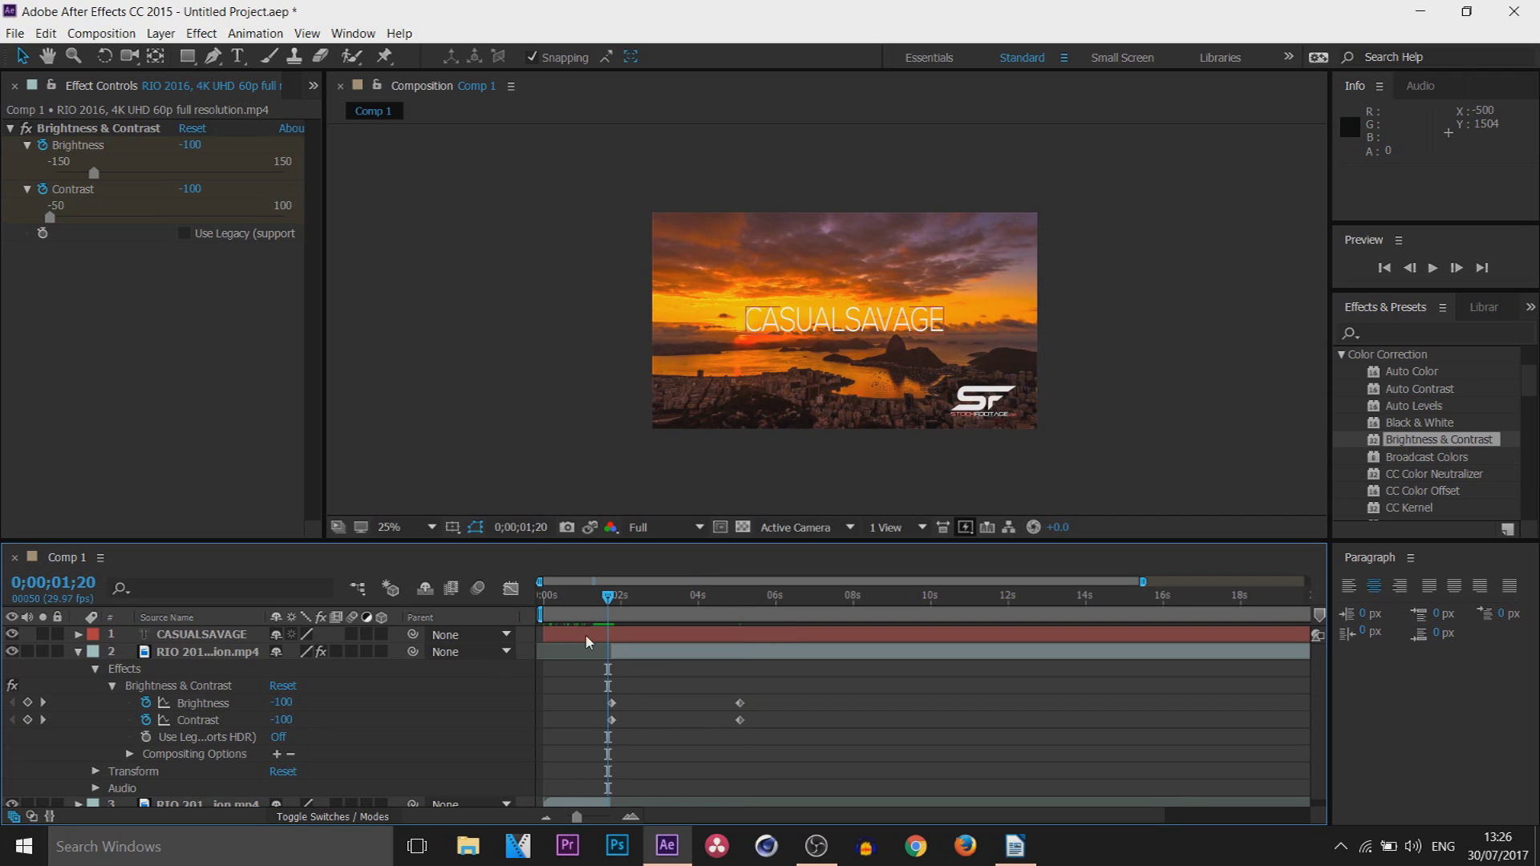
pyautogui.moveTo(613, 597); pyautogui.dragTo(514, 623)
pyautogui.press('space')
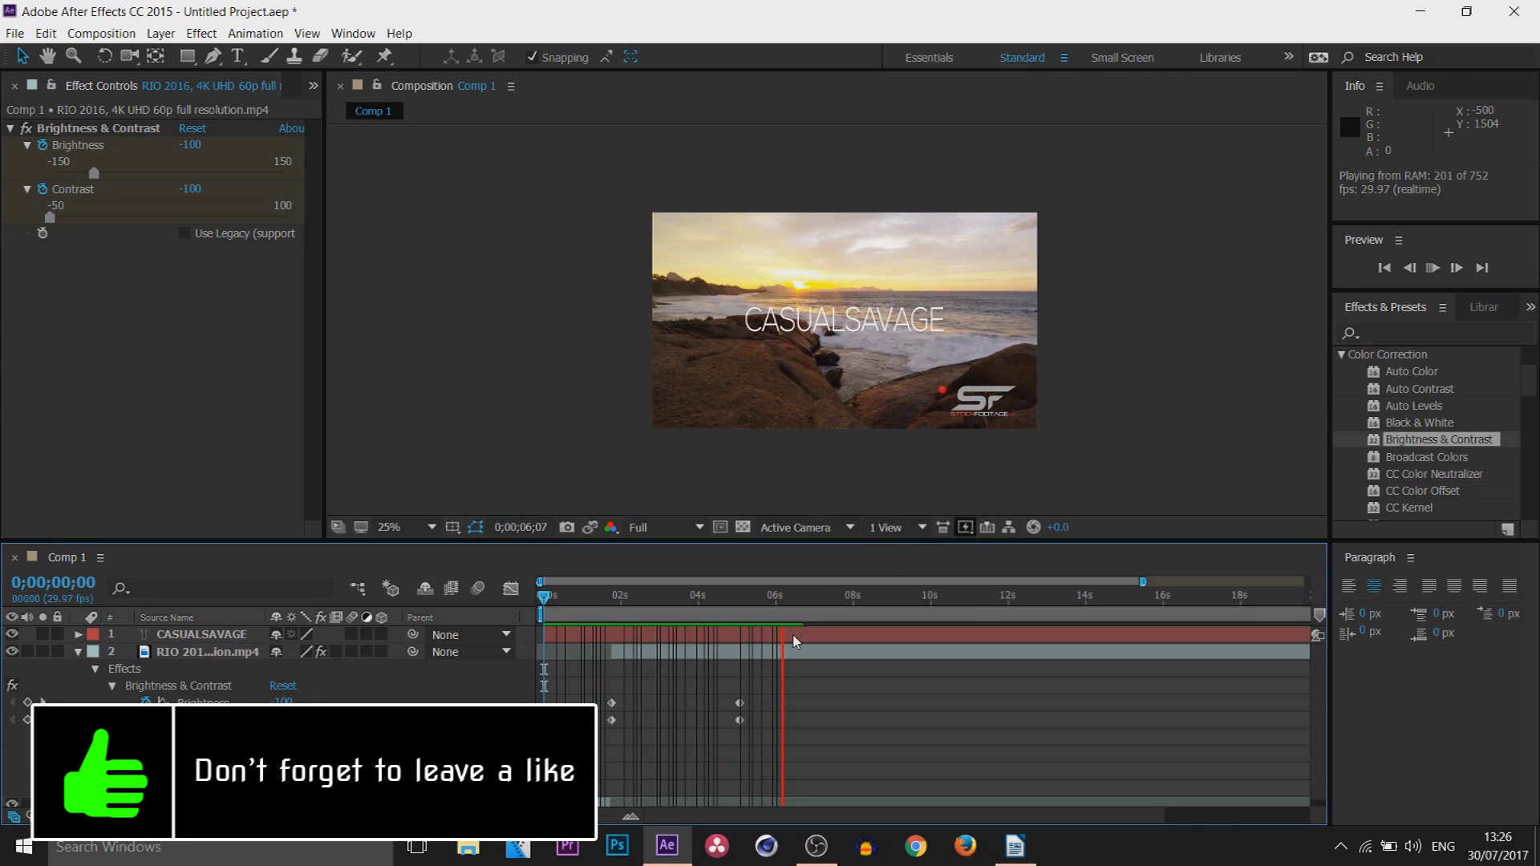
pyautogui.press('space')
# - Change layer 2's keyframes at 0;00;05;02 to Brightness 80 and Contrast 100
pyautogui.click(740, 611)
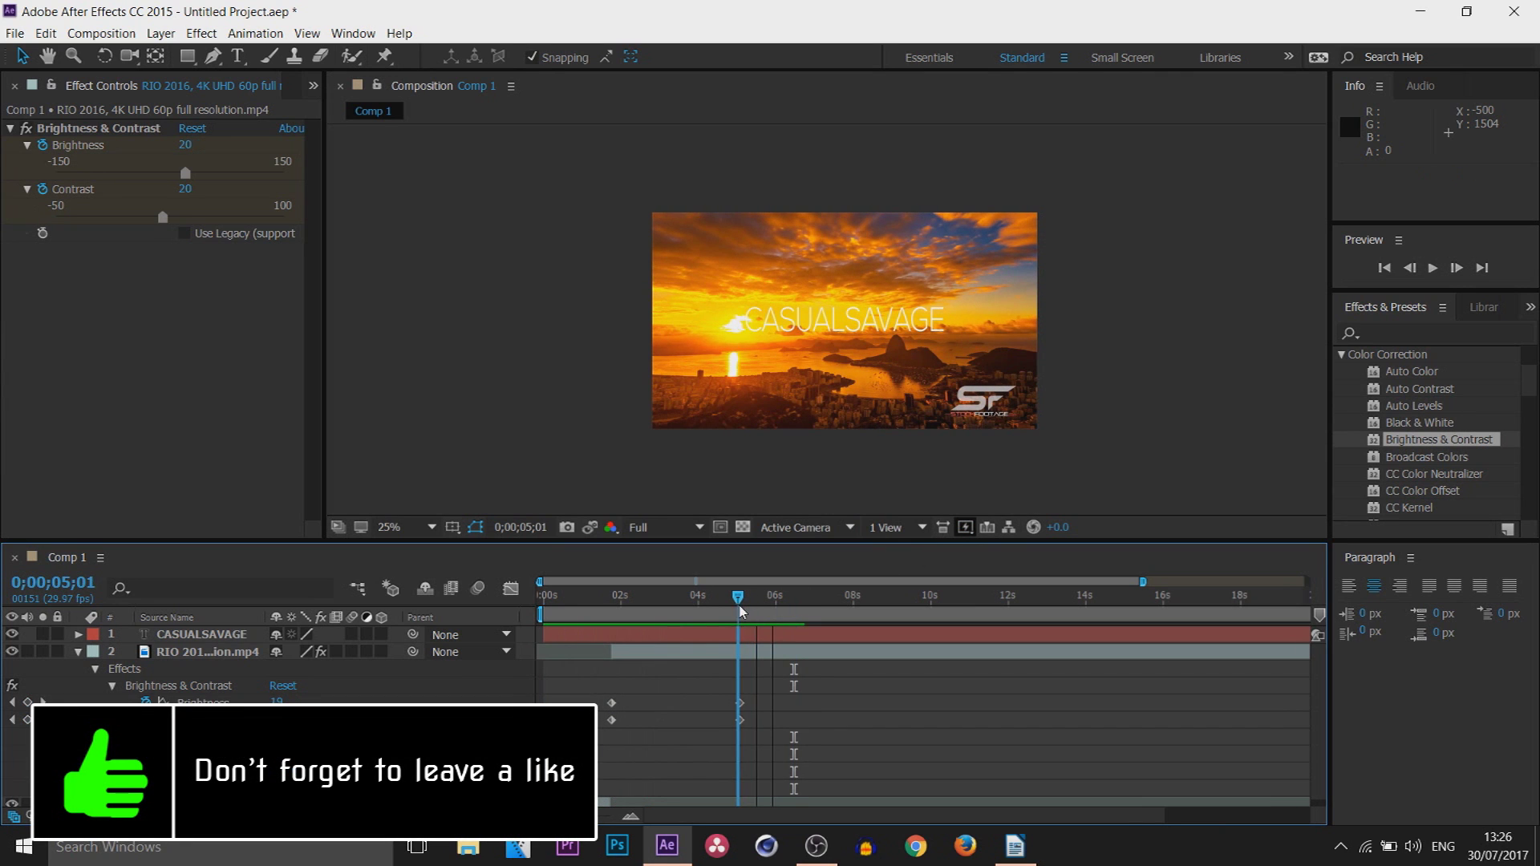
pyautogui.click(739, 704)
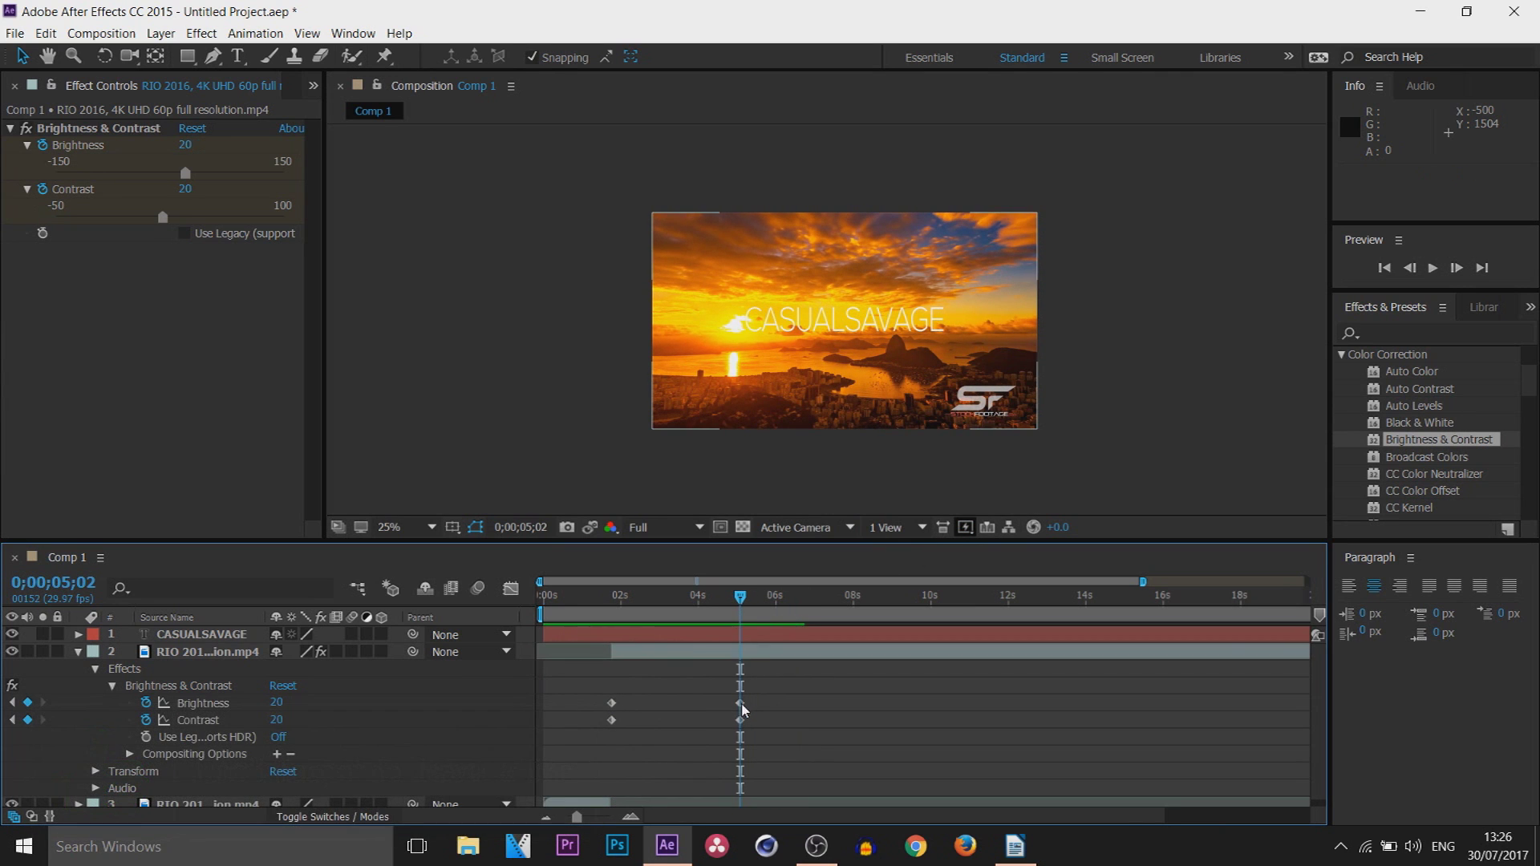
pyautogui.click(278, 703)
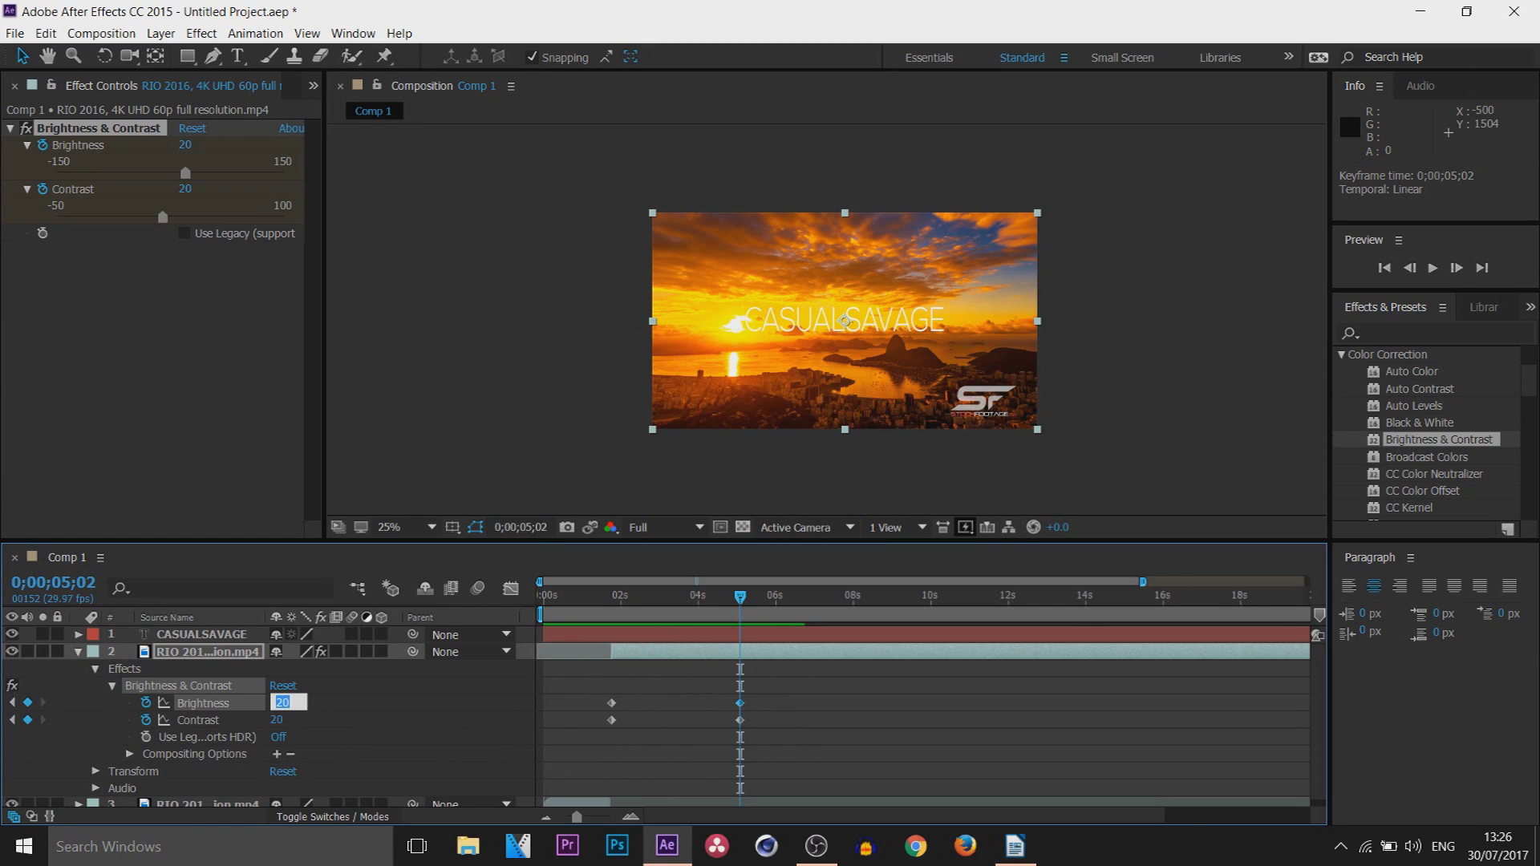
pyautogui.write('80')
pyautogui.press('Return')
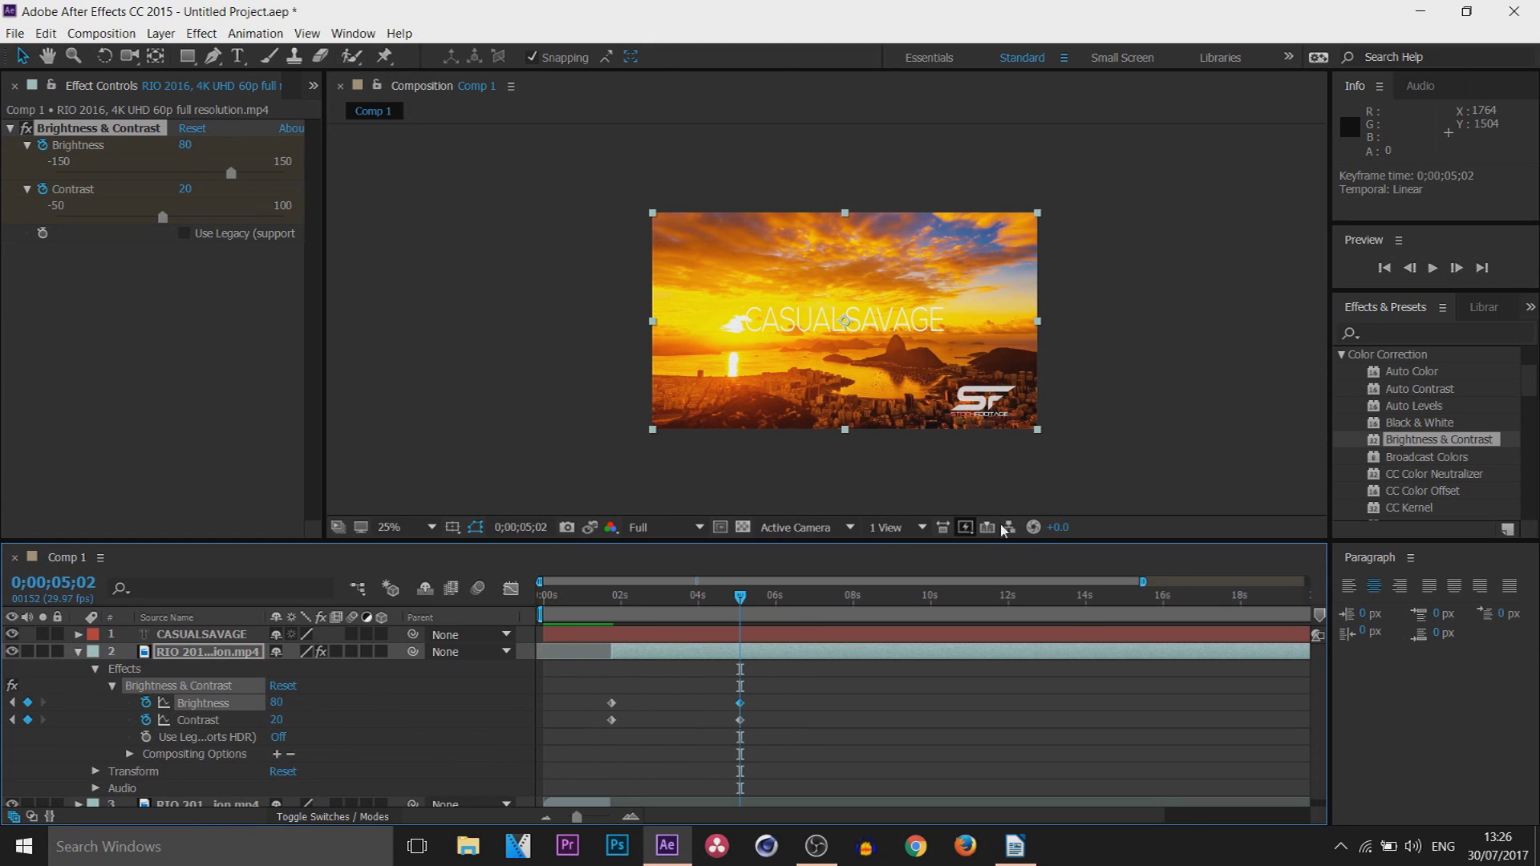
pyautogui.press('Tab')
pyautogui.write('100')
pyautogui.press('Return')
# - Play the stronger Brightness & Contrast animation from 0;00;01;17 and check the footage at 0;00;09;17
pyautogui.press('space')
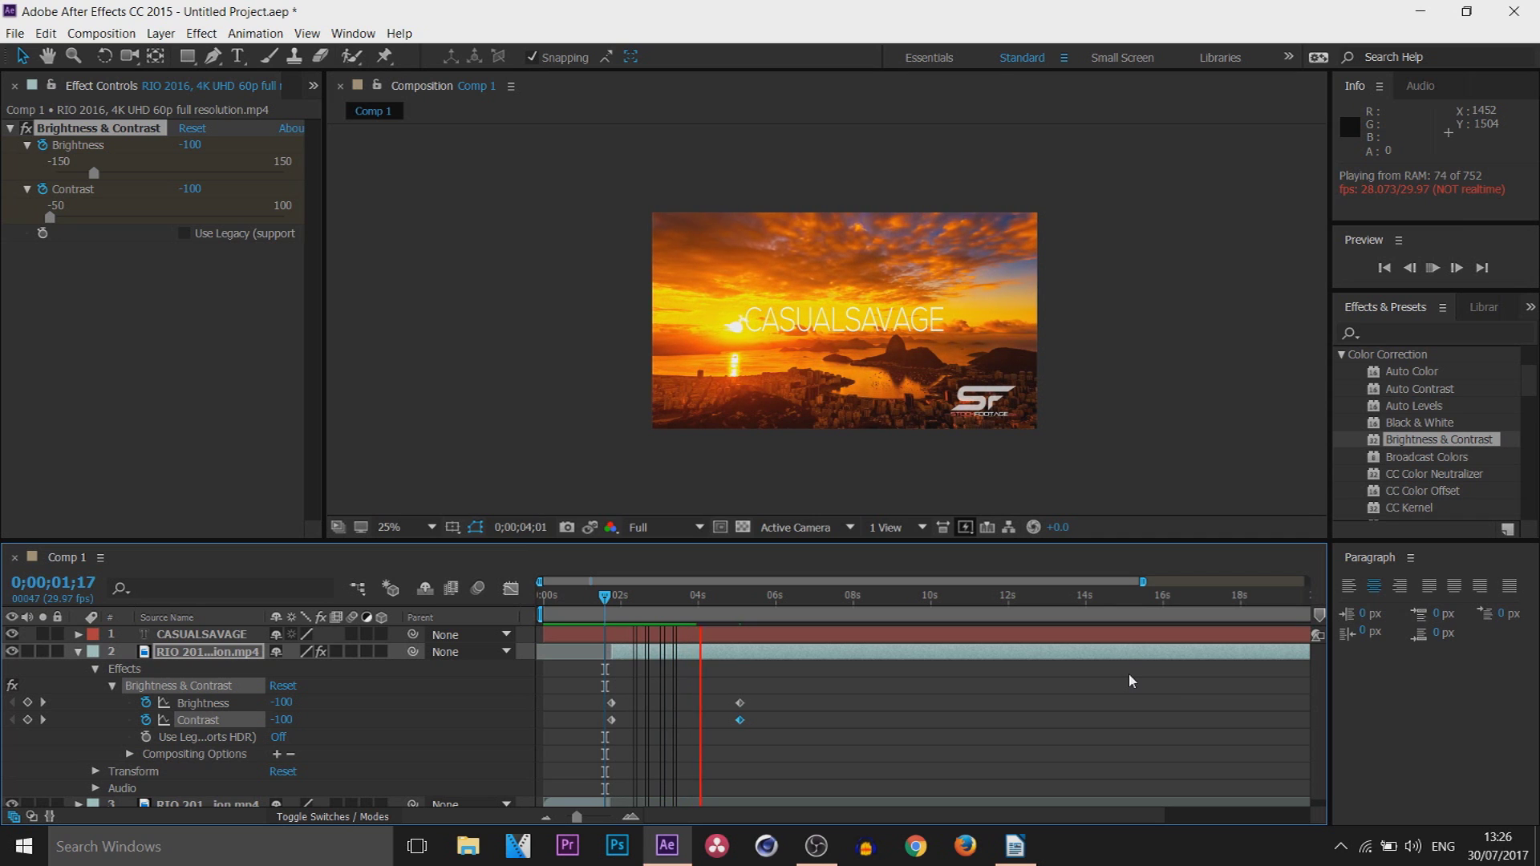
pyautogui.click(1426, 269)
pyautogui.moveTo(740, 603); pyautogui.dragTo(914, 604)
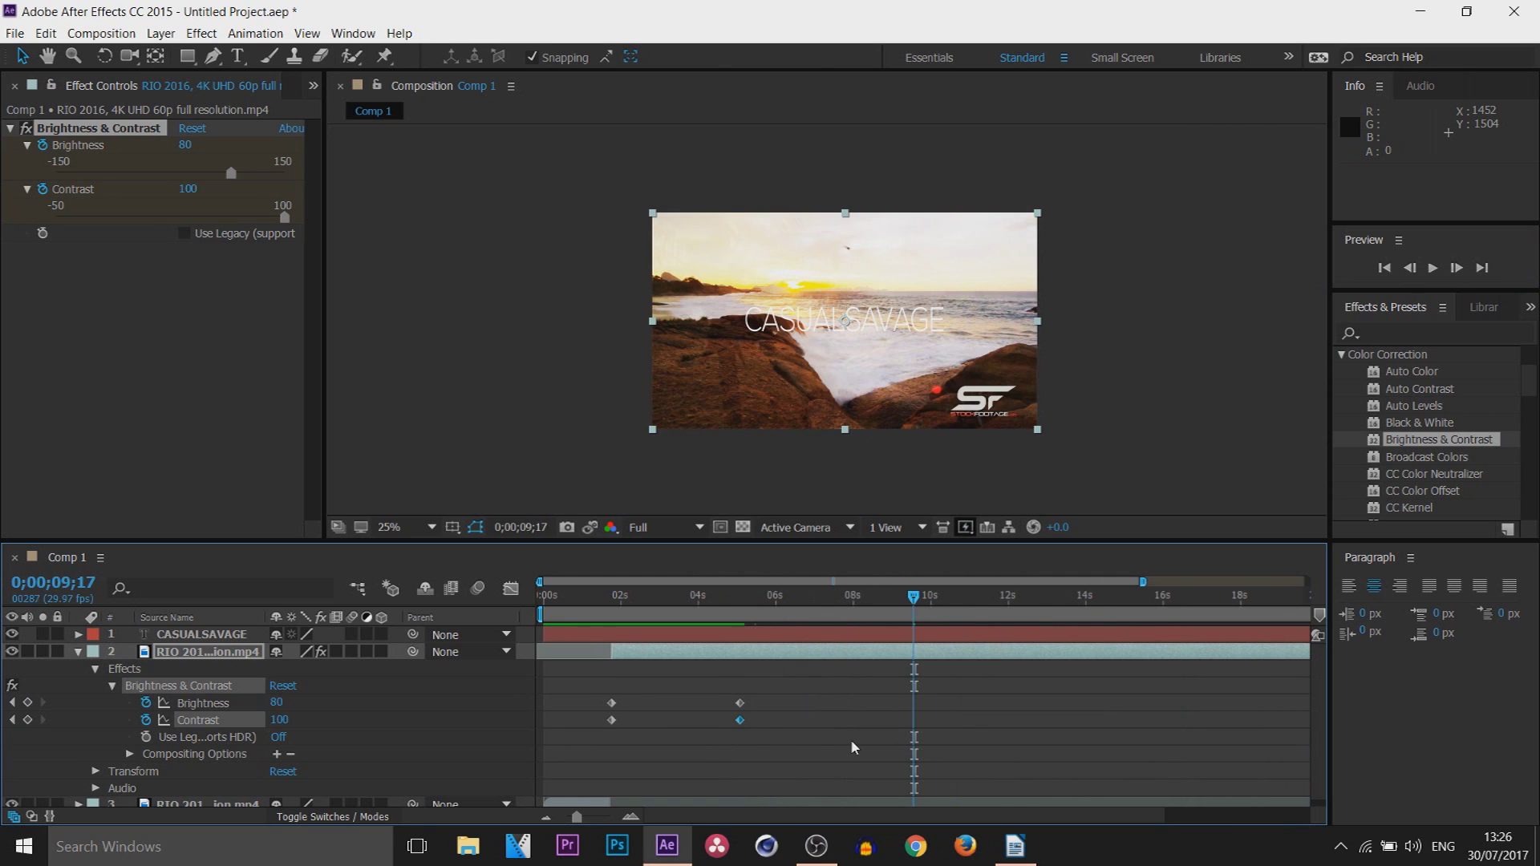
# - Copy layer 2's first Brightness and Contrast keyframes and move the playhead to 0;00;05;09
pyautogui.moveTo(739, 709); pyautogui.dragTo(745, 728)
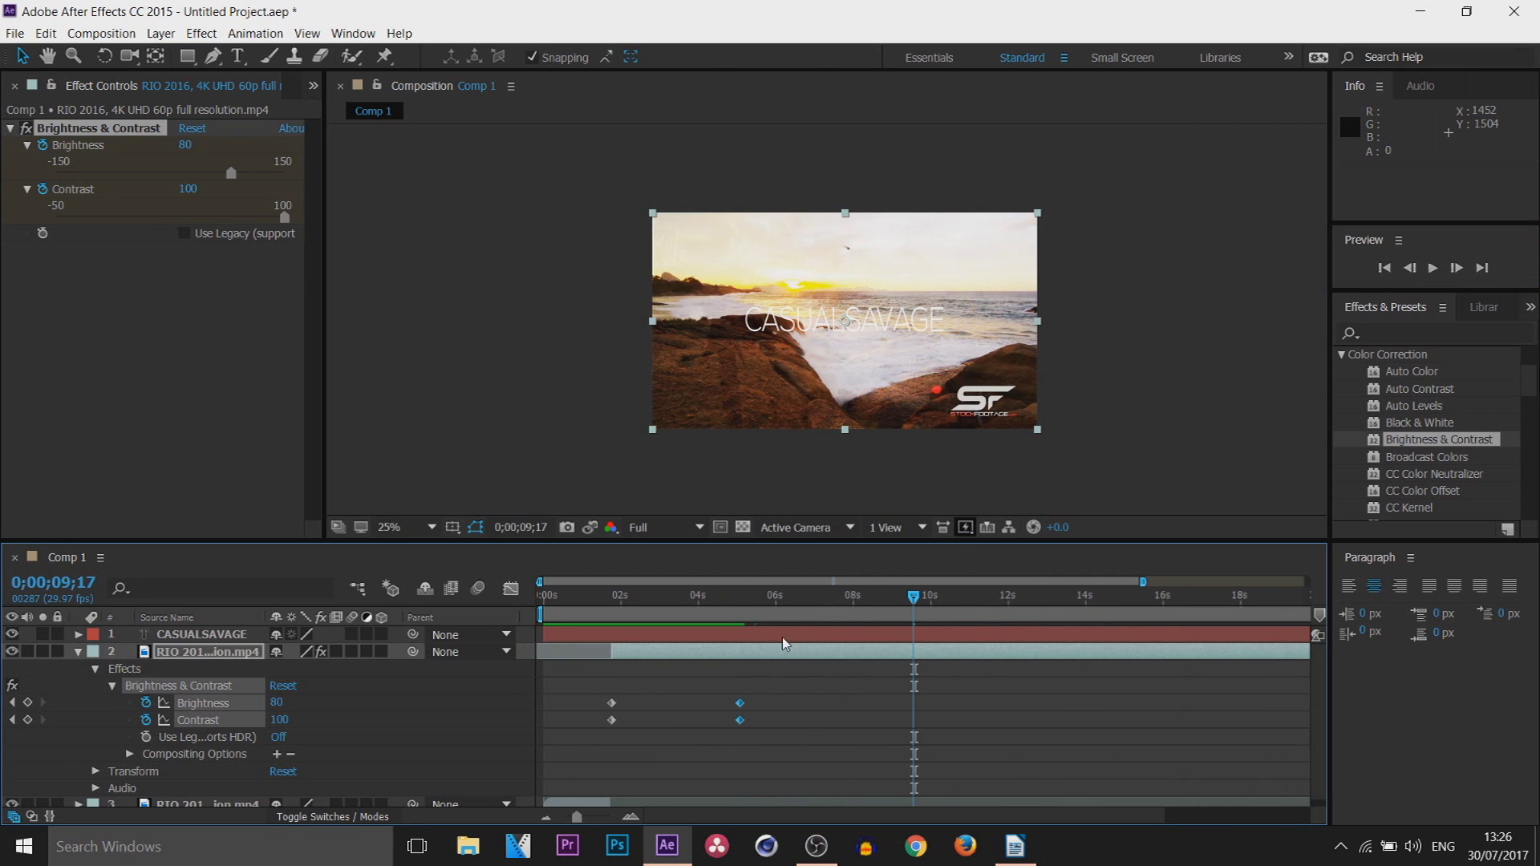
pyautogui.moveTo(917, 598); pyautogui.dragTo(740, 598)
pyautogui.moveTo(642, 687); pyautogui.dragTo(582, 749)
pyautogui.hotkey('ctrl', 'c')
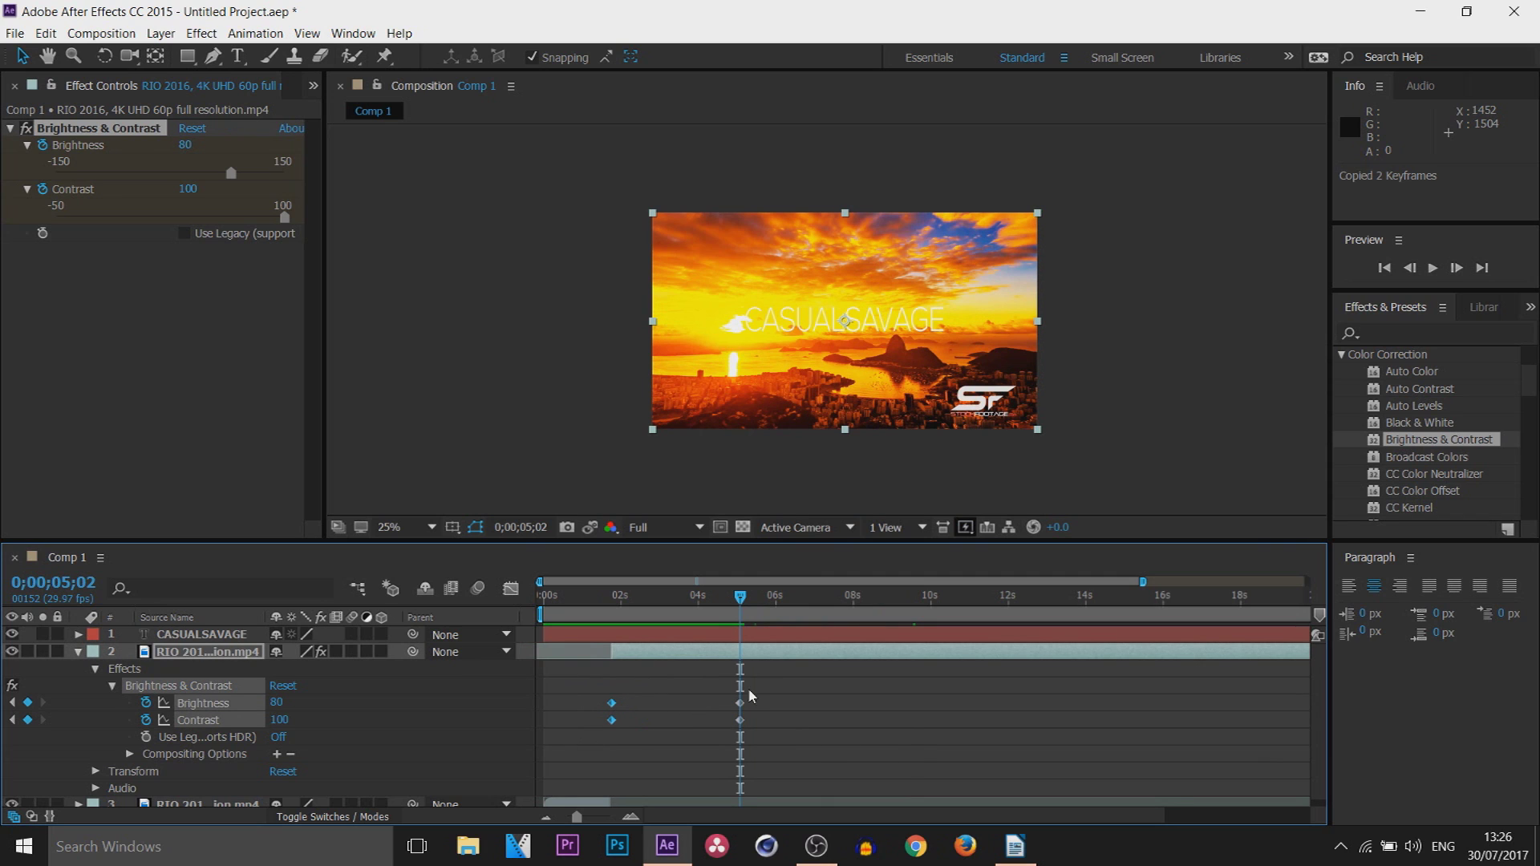
pyautogui.click(749, 598)
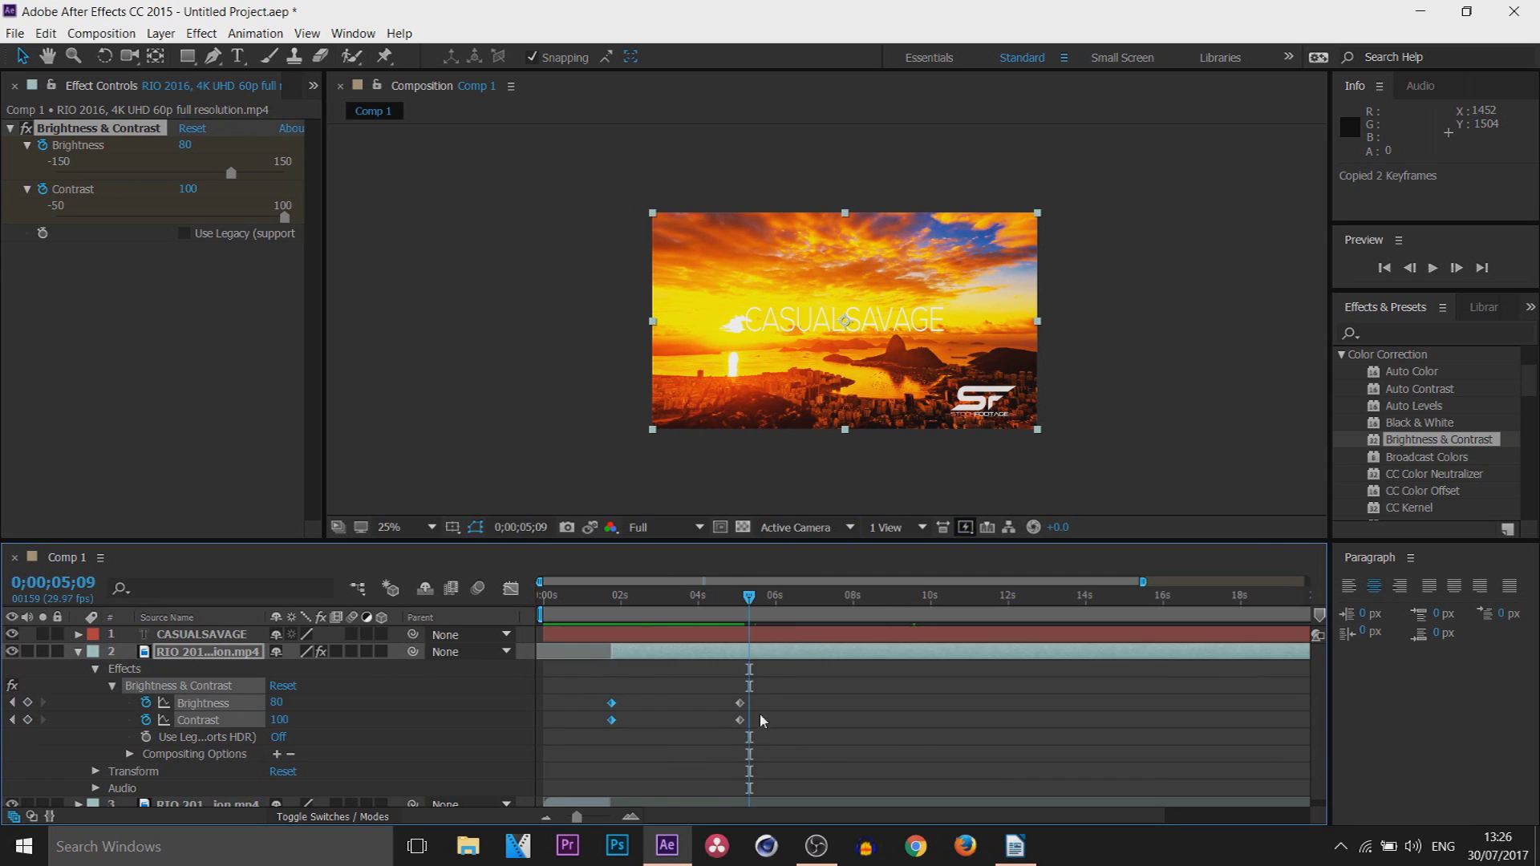
pyautogui.click(754, 710)
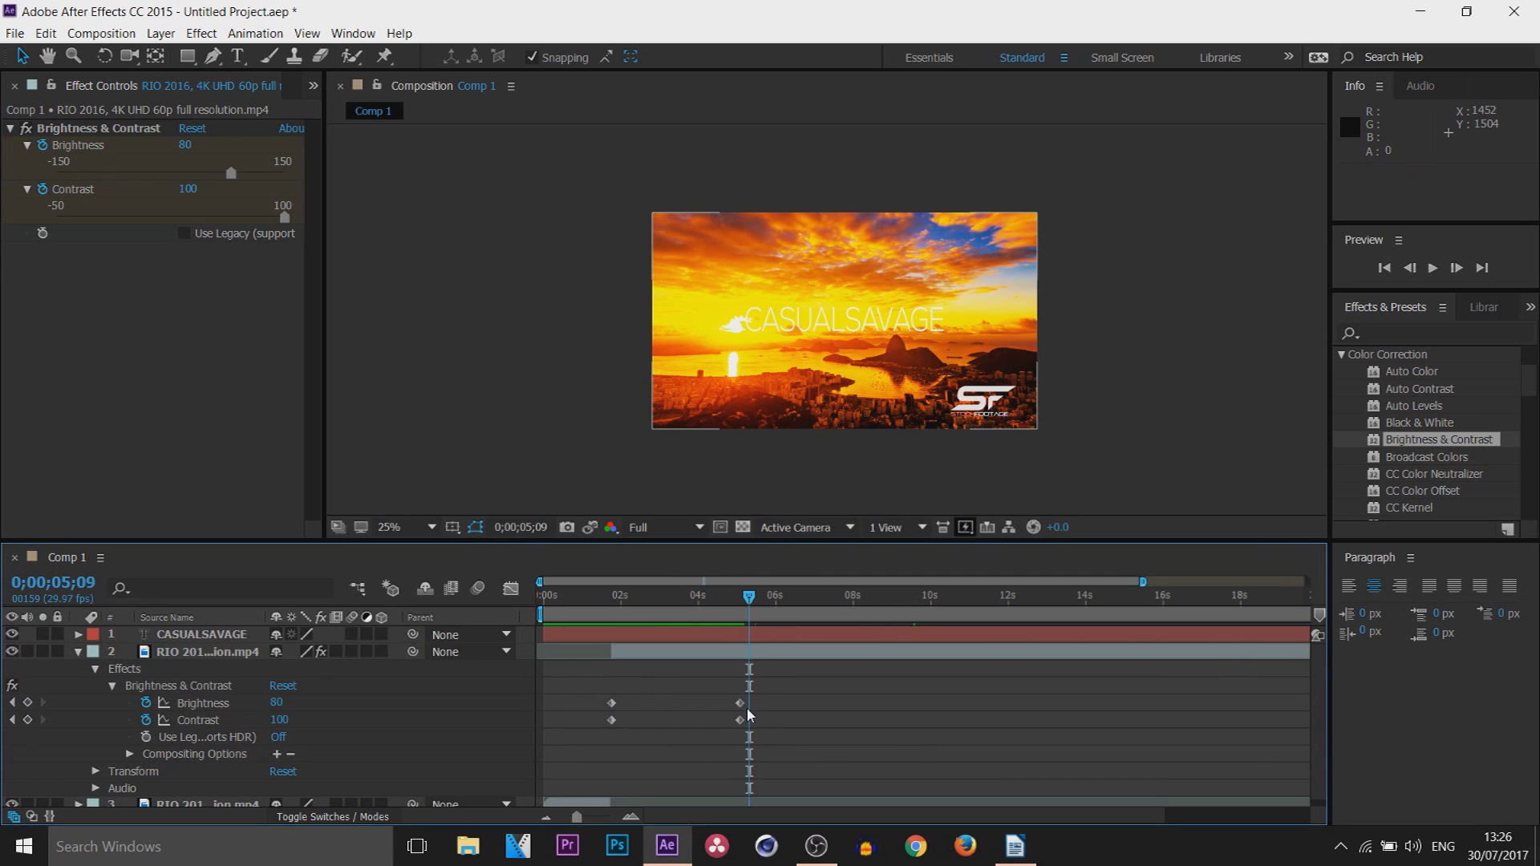
# - Delete the Brightness & Contrast effect from layer 2, collapse the layer and place the playhead at 0;00;01;29
pyautogui.click(148, 684)
pyautogui.press('Delete')
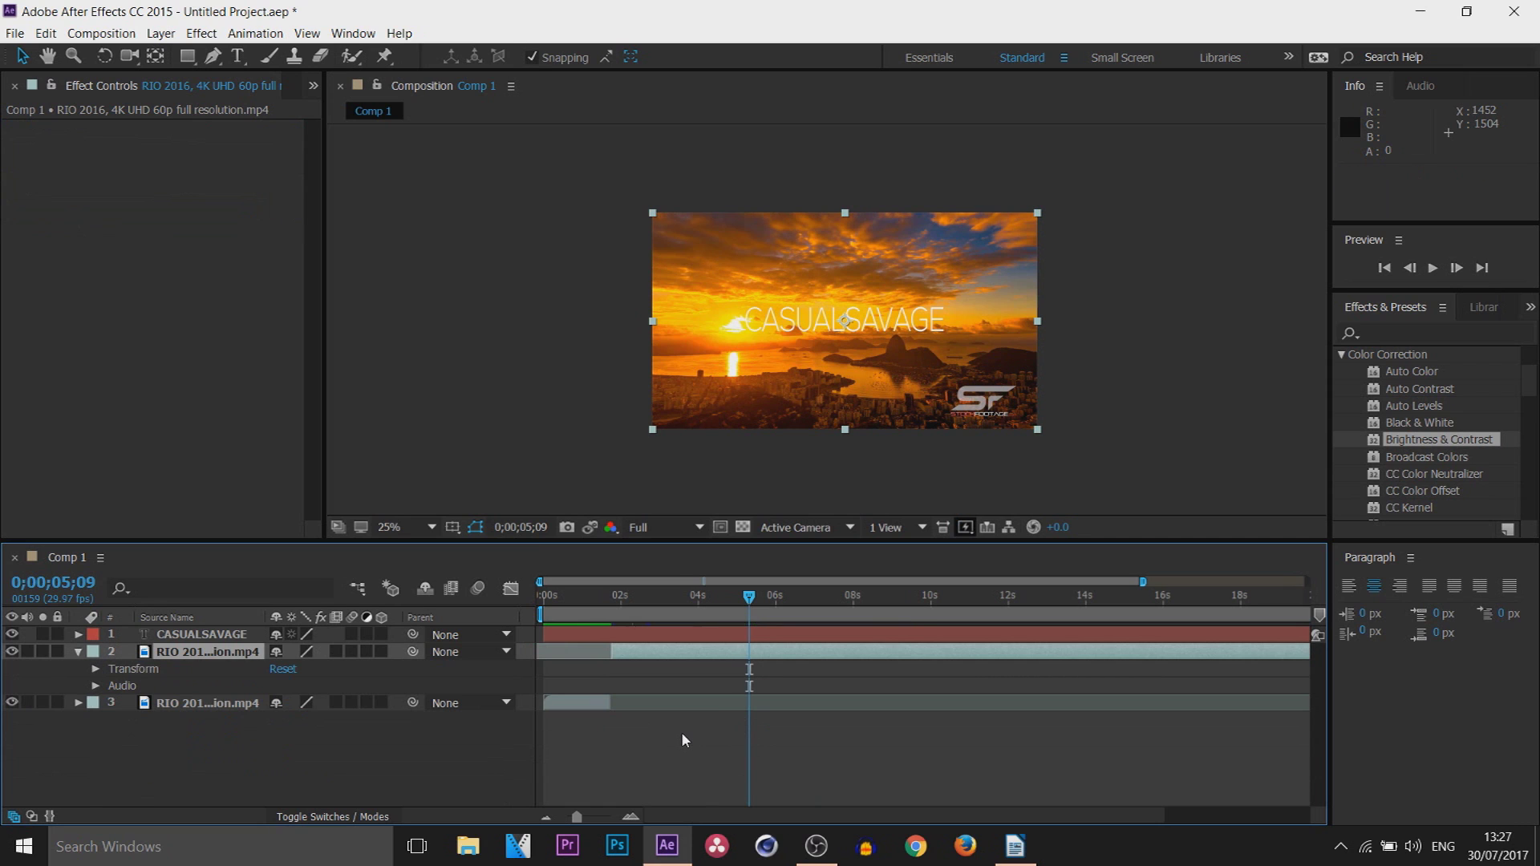
pyautogui.click(79, 652)
pyautogui.moveTo(749, 642); pyautogui.dragTo(618, 639)
pyautogui.click(680, 712)
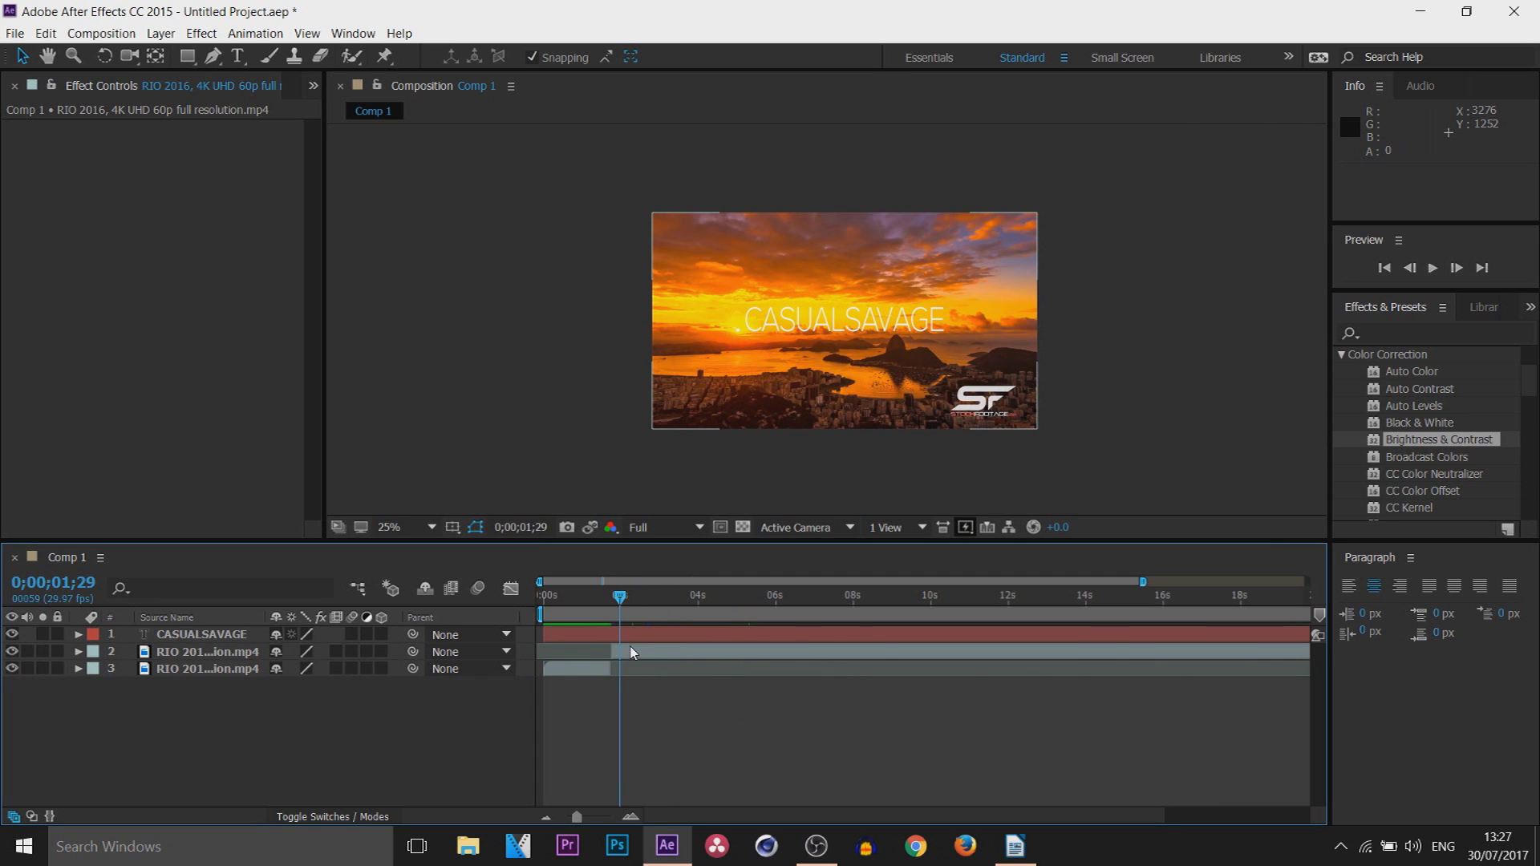
# - Expand layer 2's audio properties and enable keyframing for Audio Levels at 0;00;01;24
pyautogui.click(640, 652)
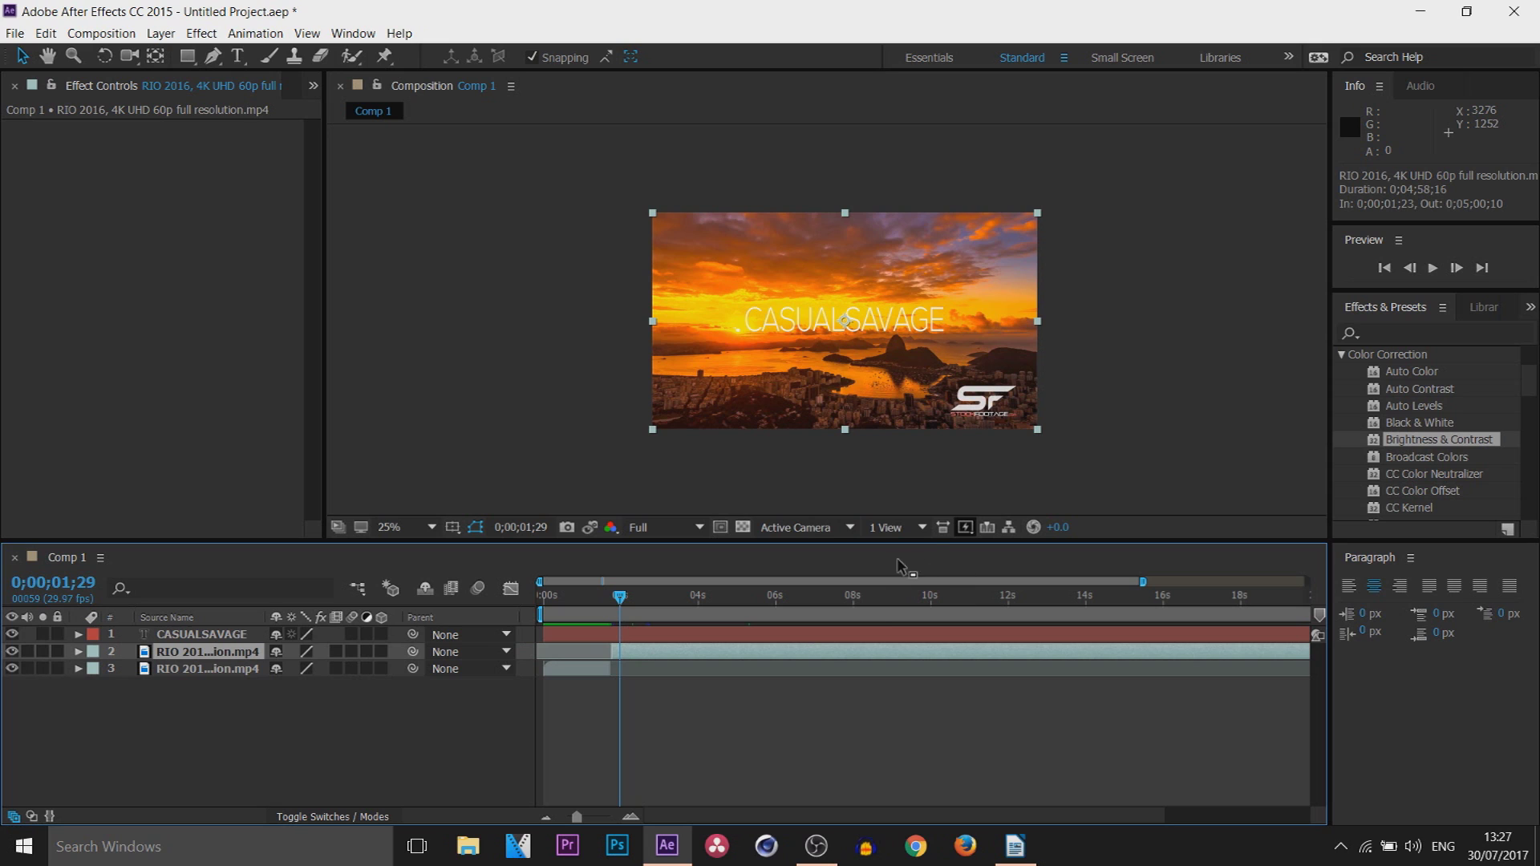
pyautogui.click(79, 651)
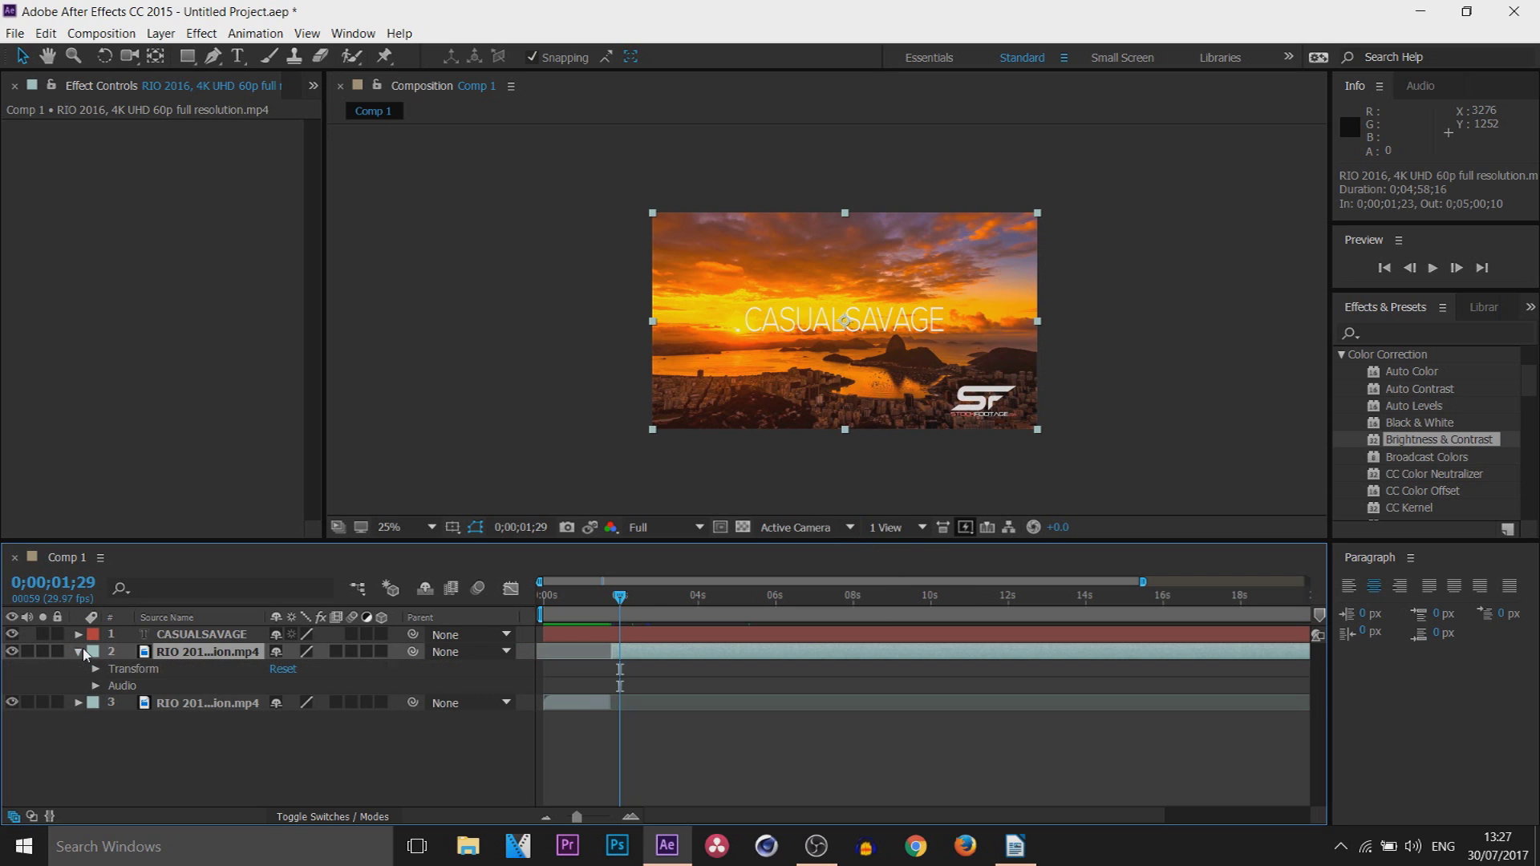
pyautogui.click(95, 687)
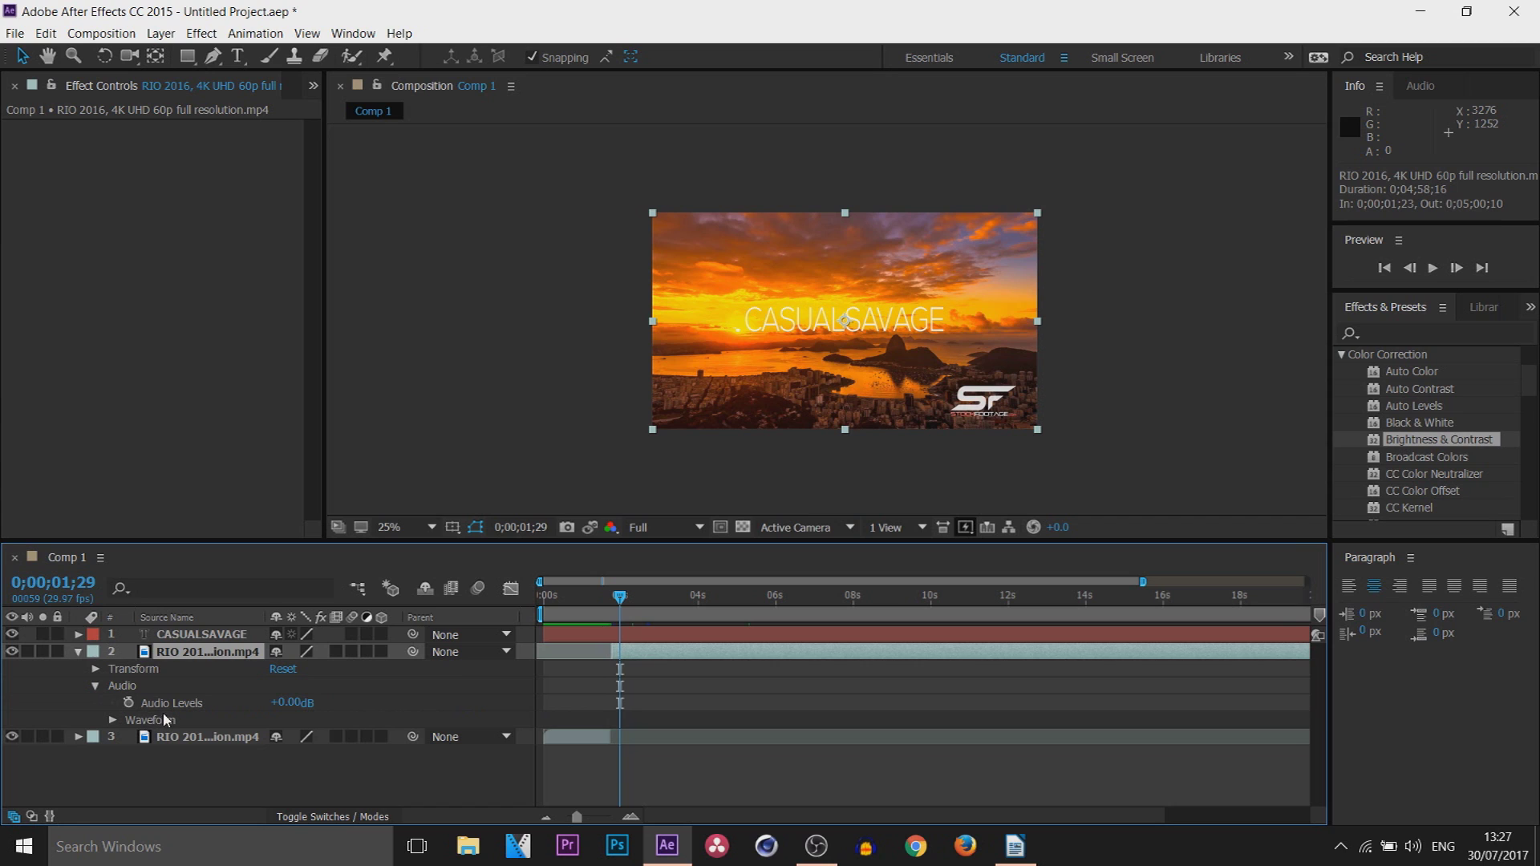
pyautogui.press('space')
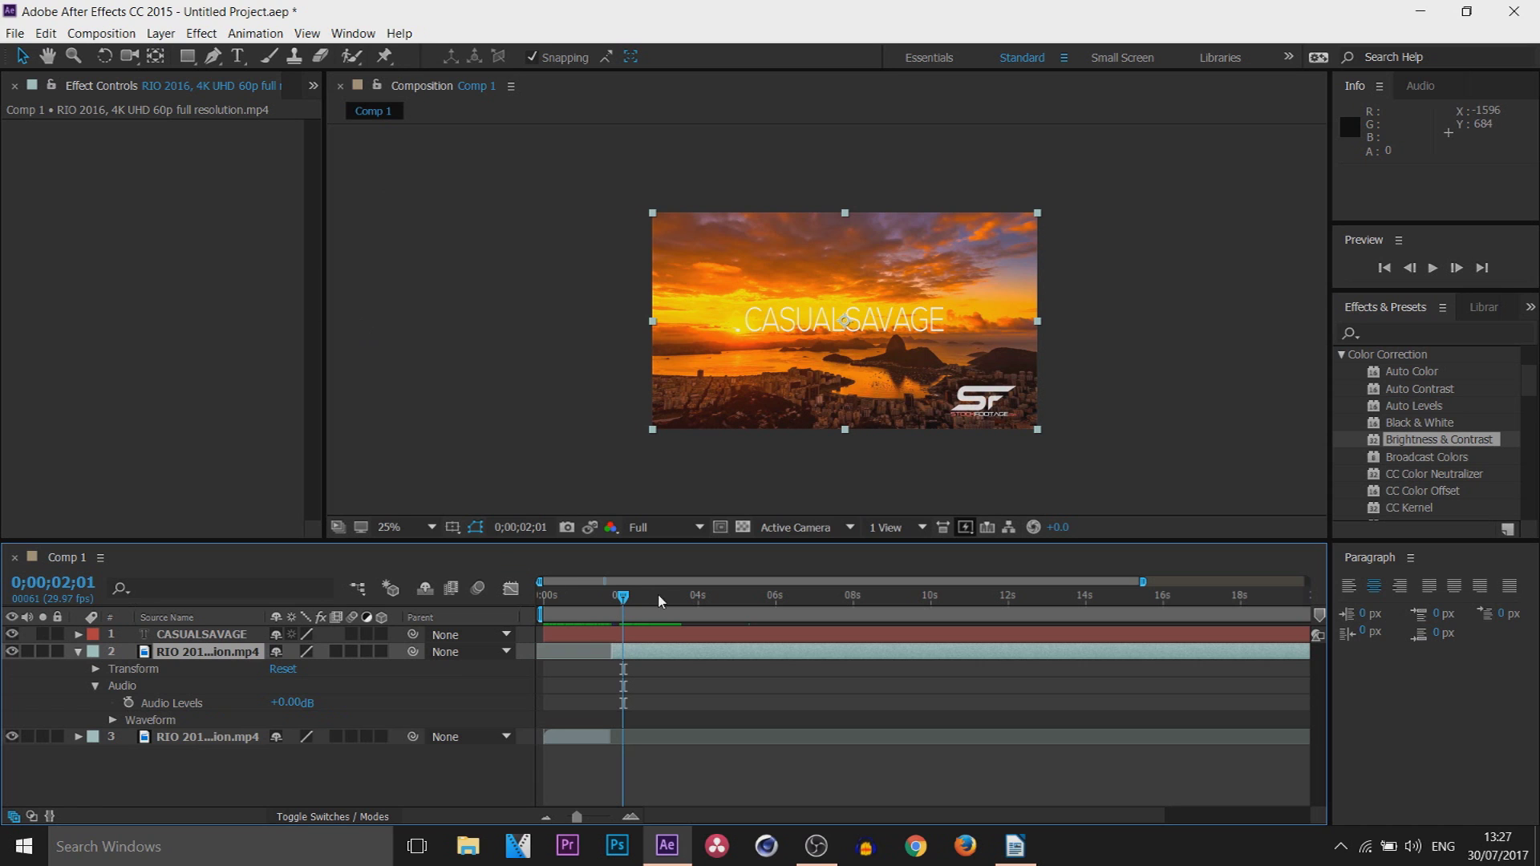
pyautogui.moveTo(623, 599); pyautogui.dragTo(614, 598)
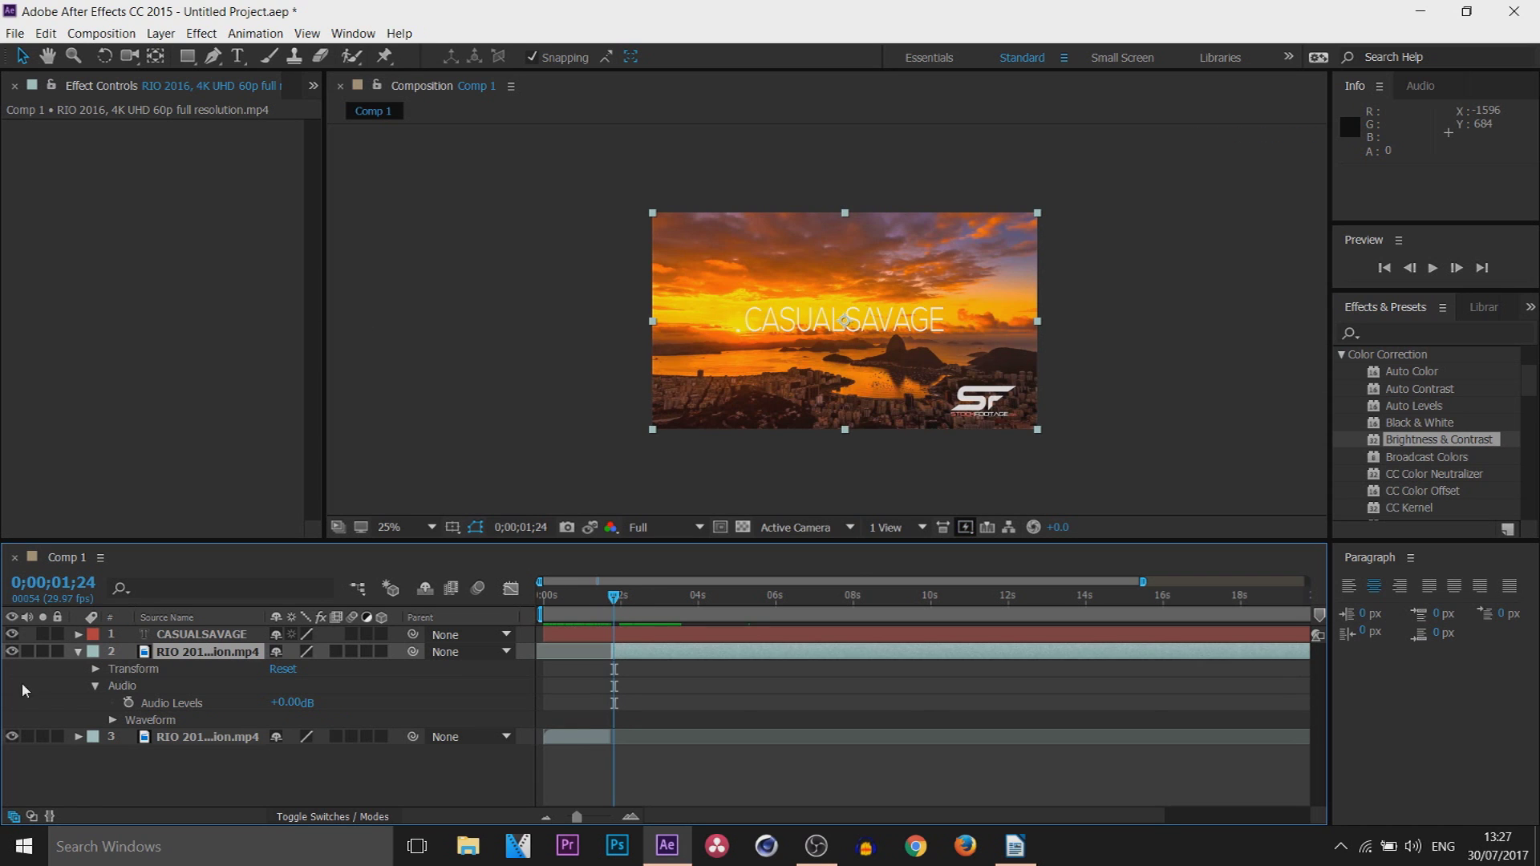
pyautogui.click(128, 704)
# - Add an unchanged Audio Levels keyframe at 0;00;06;01 and one at 0;00;07;29 set to -25 dB on layer 2
pyautogui.moveTo(614, 597); pyautogui.dragTo(778, 604)
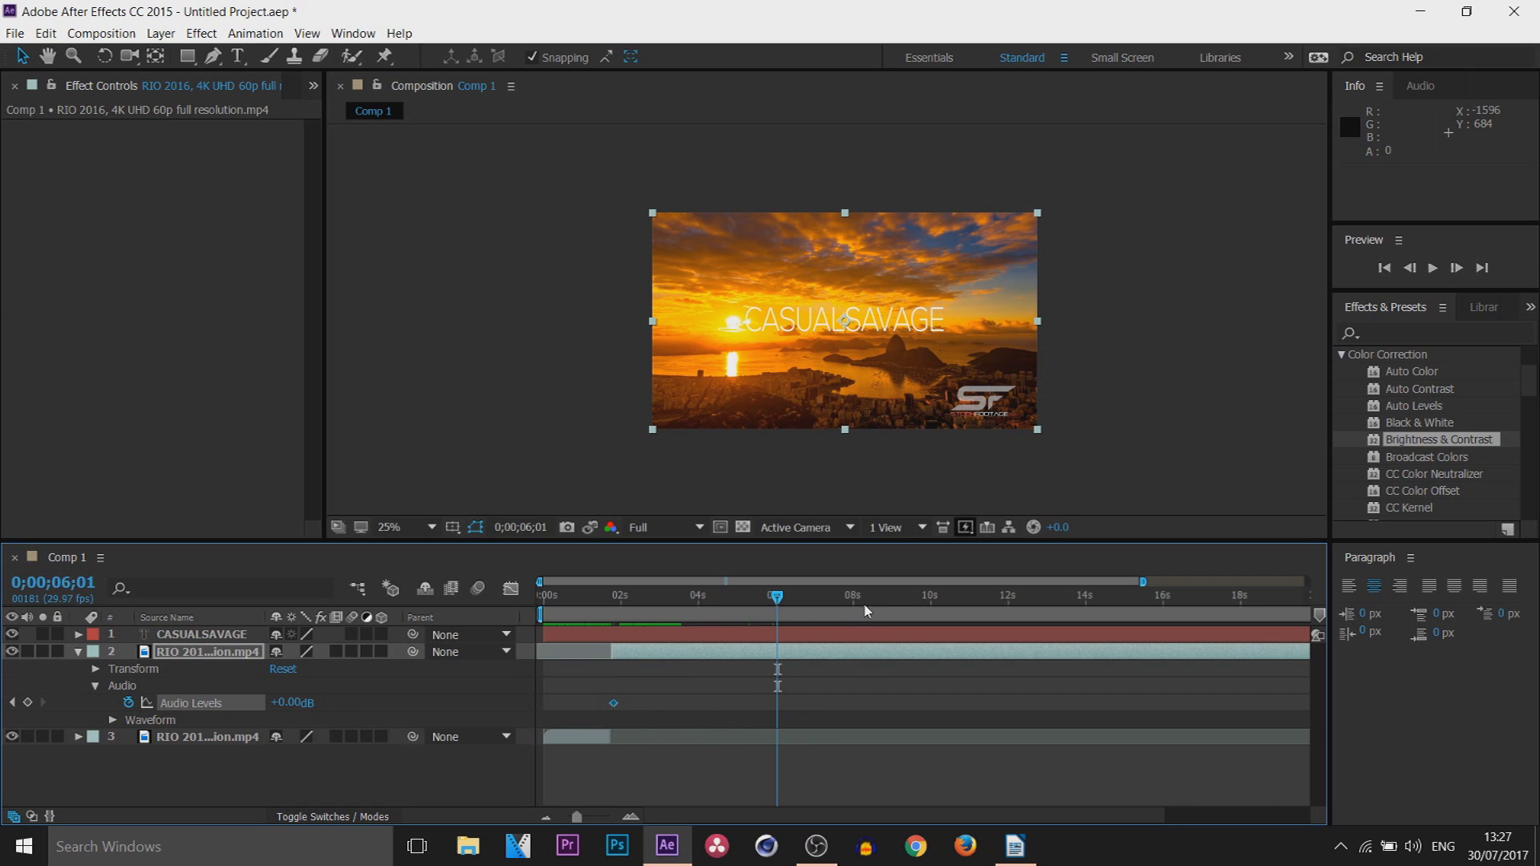
pyautogui.click(28, 703)
pyautogui.moveTo(776, 602); pyautogui.dragTo(852, 612)
pyautogui.click(293, 703)
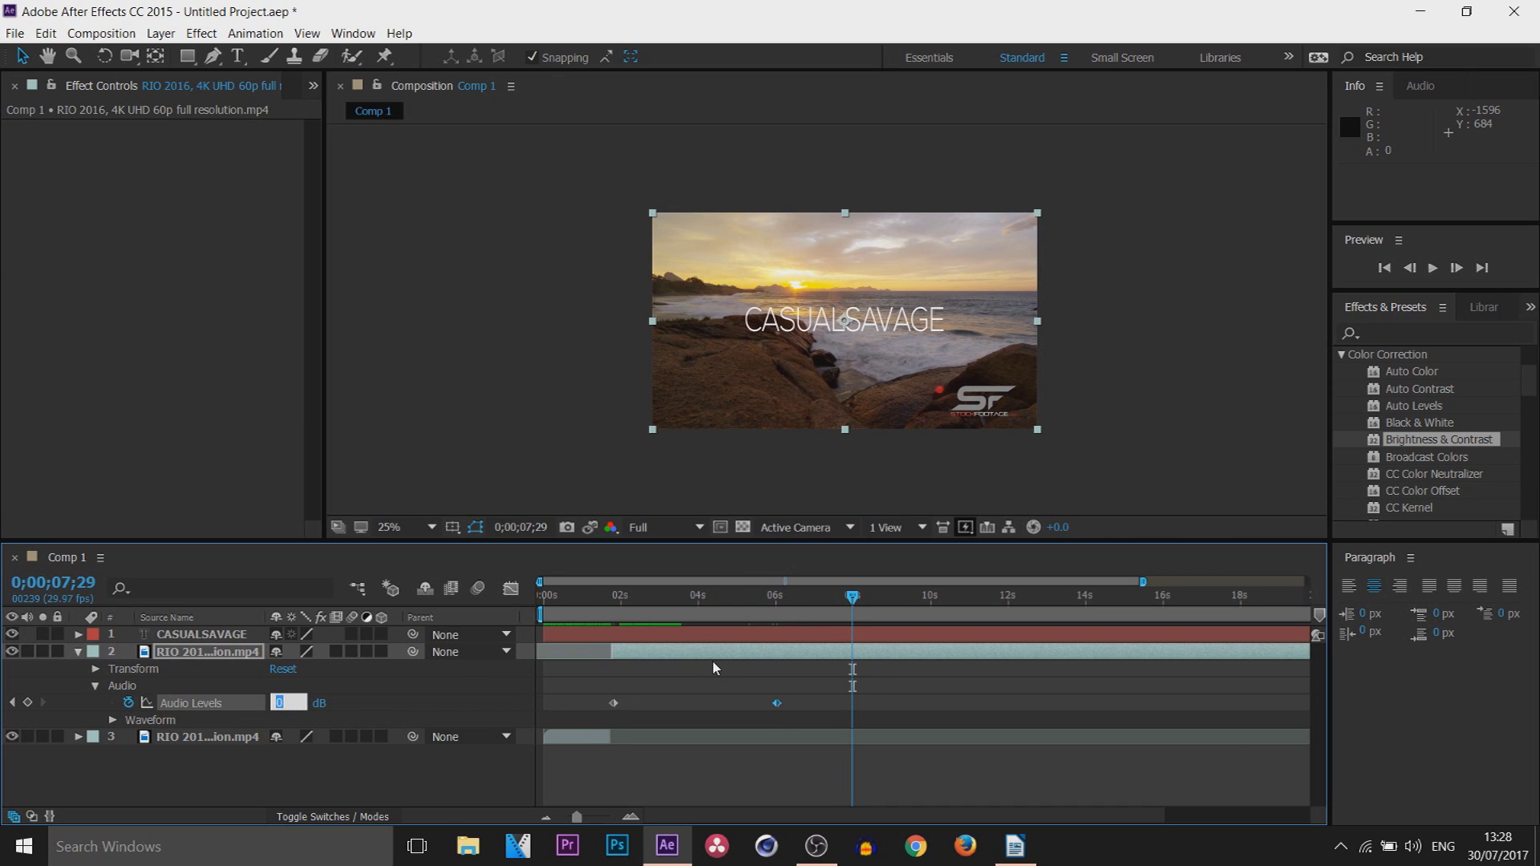
pyautogui.write('-25')
pyautogui.press('Return')
# - Hold layer 2's Audio Levels with a keyframe at 0;00;10;01 and set the level to 0 dB at 0;00;12;00
pyautogui.moveTo(853, 603); pyautogui.dragTo(933, 617)
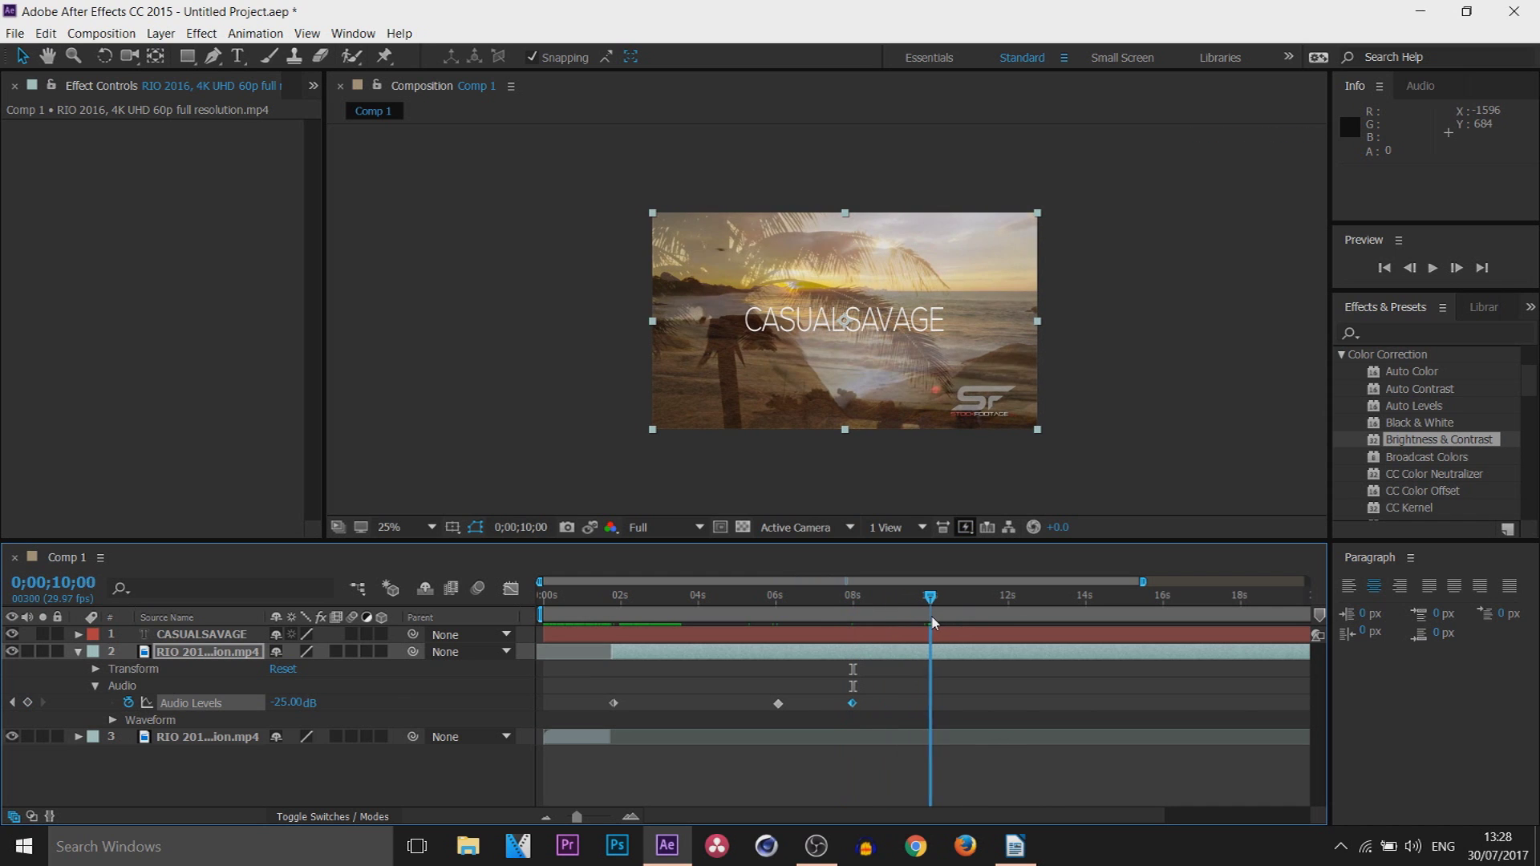
pyautogui.click(27, 703)
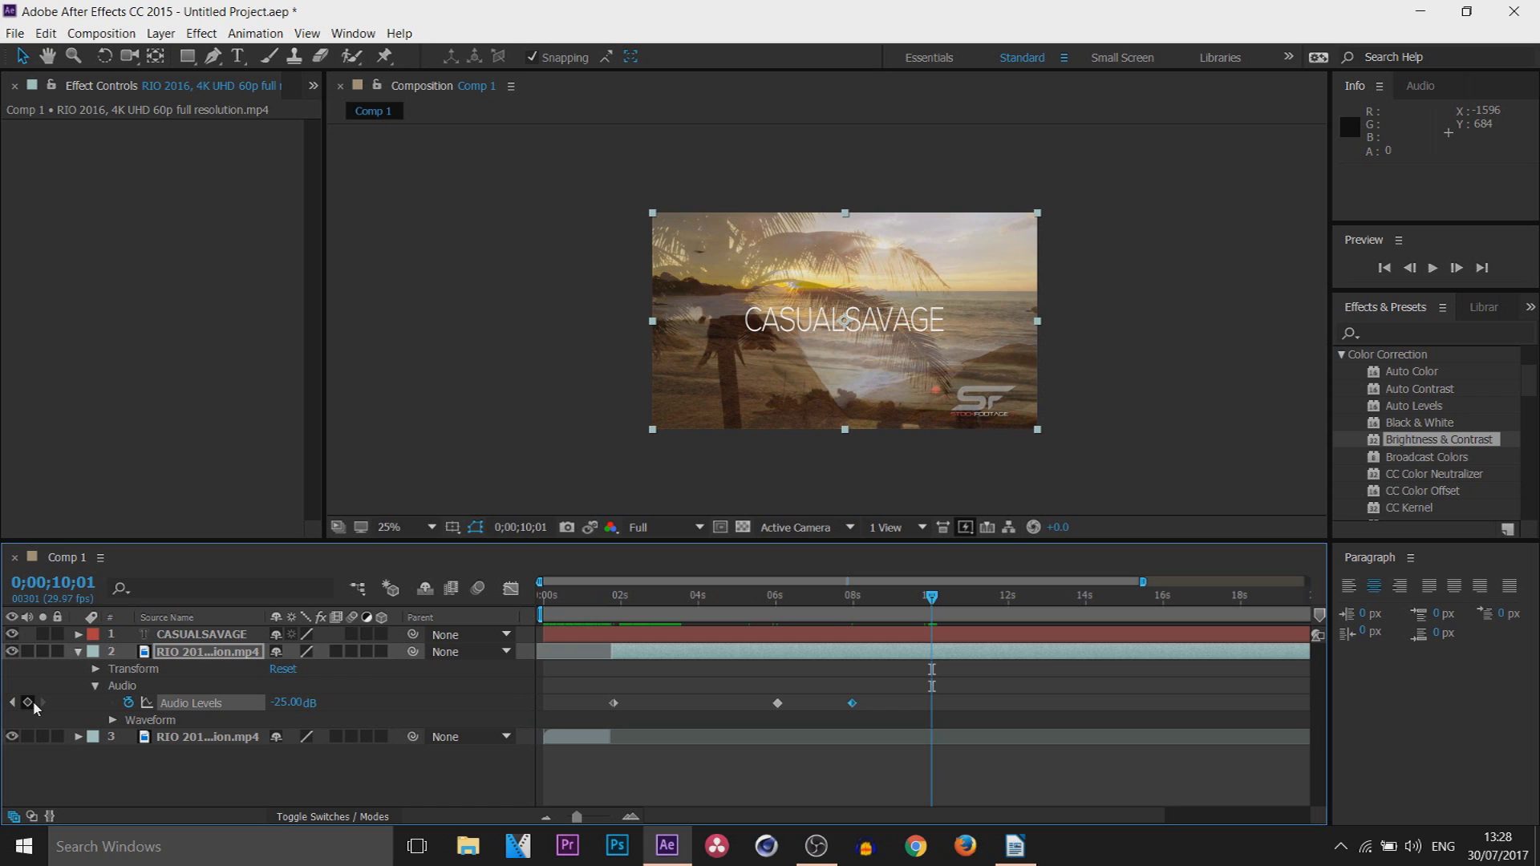
pyautogui.moveTo(940, 610); pyautogui.dragTo(1007, 614)
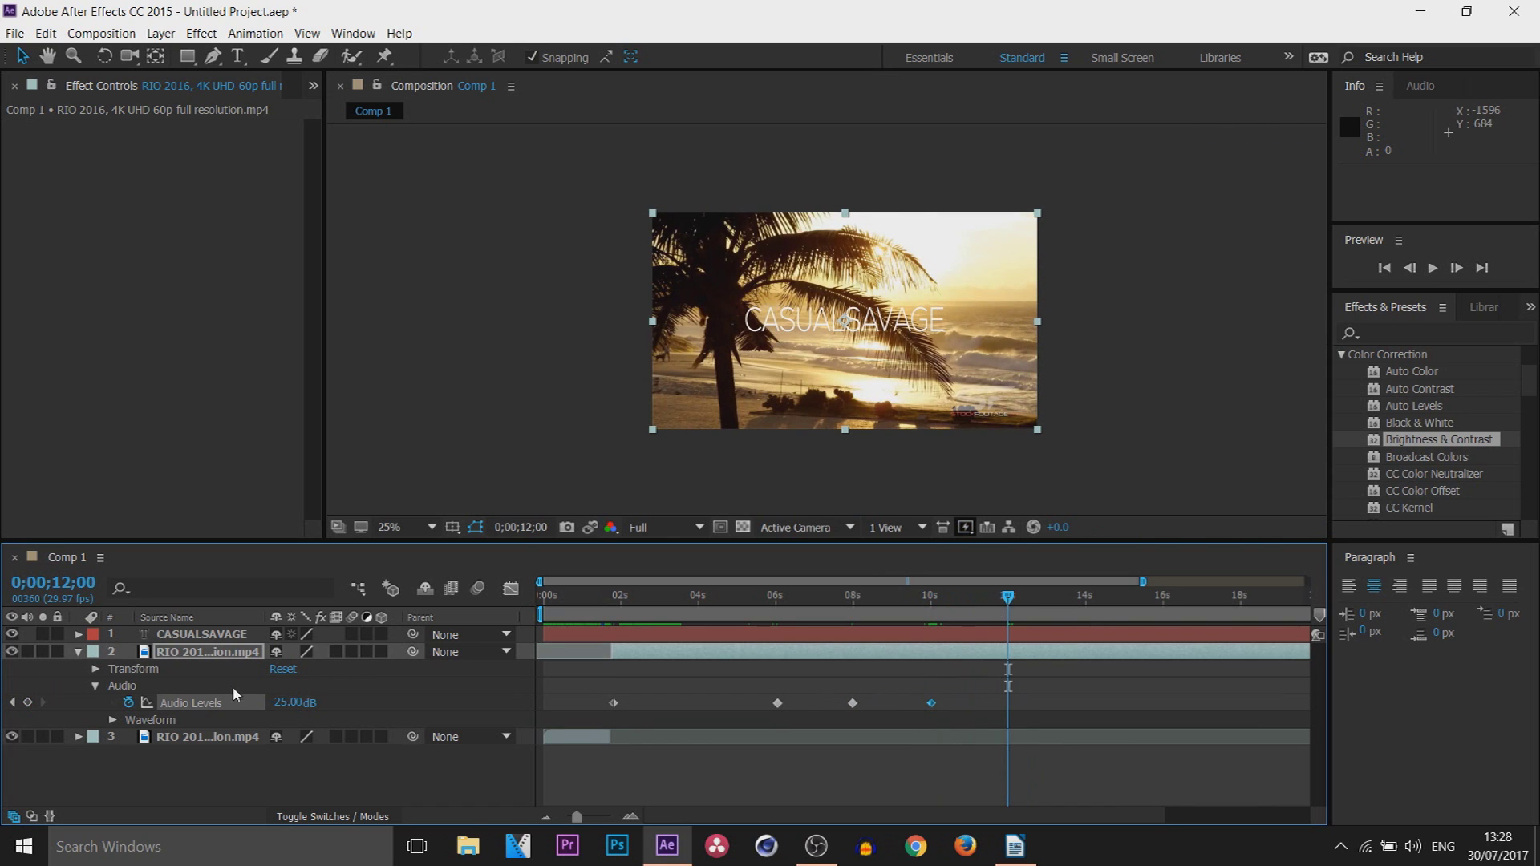
pyautogui.click(313, 705)
pyautogui.write('0')
pyautogui.press('Return')
# - Scrub through layer 2's Audio Levels keyframes to review the volume changes, then return the playhead to 0;00;01;18
pyautogui.click(612, 614)
pyautogui.moveTo(613, 613); pyautogui.dragTo(778, 646)
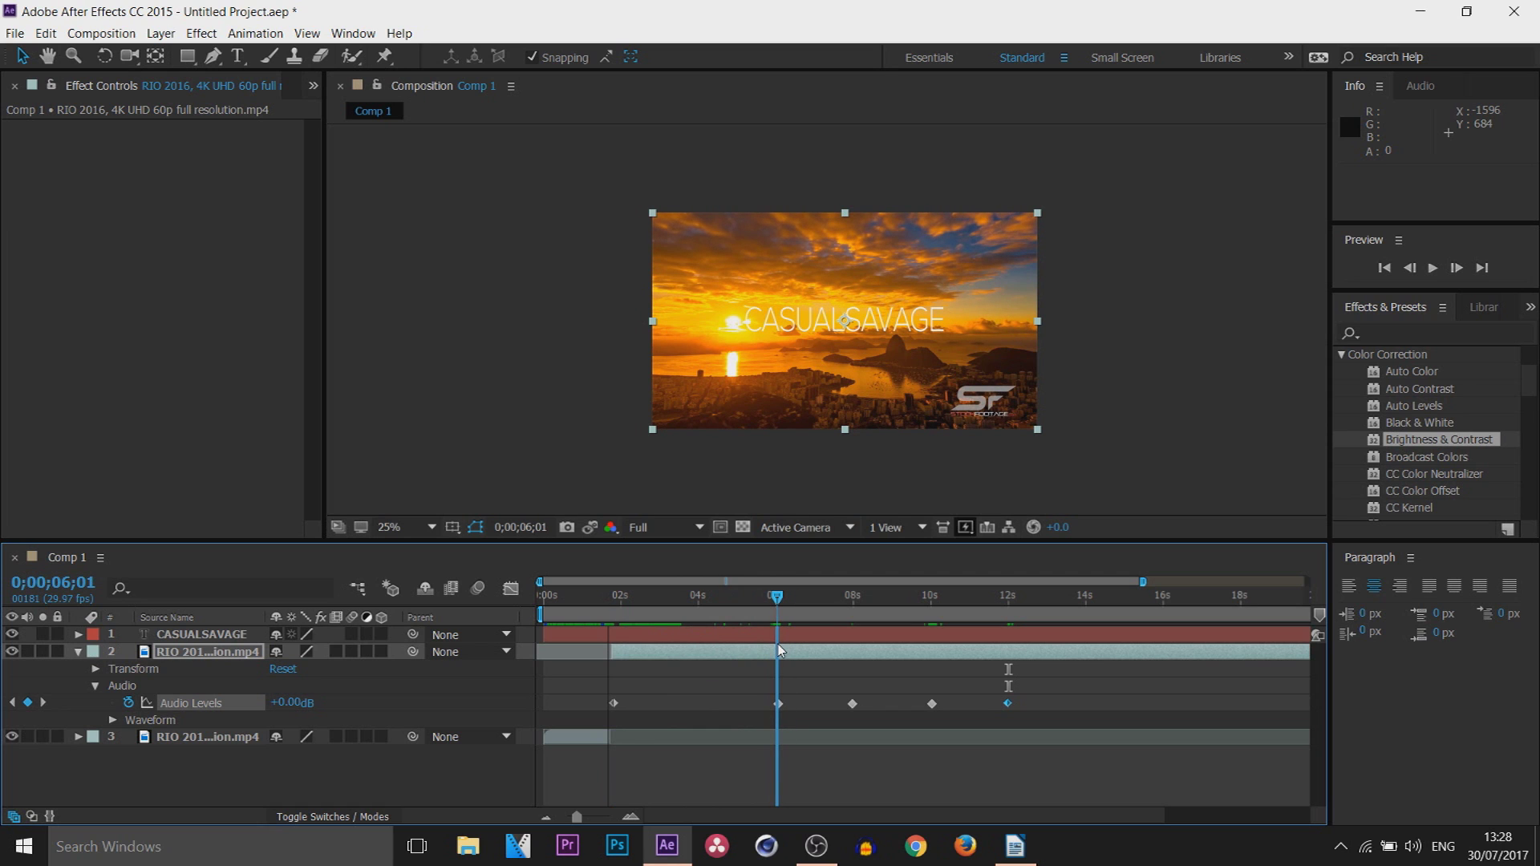
pyautogui.moveTo(779, 645); pyautogui.dragTo(1008, 706)
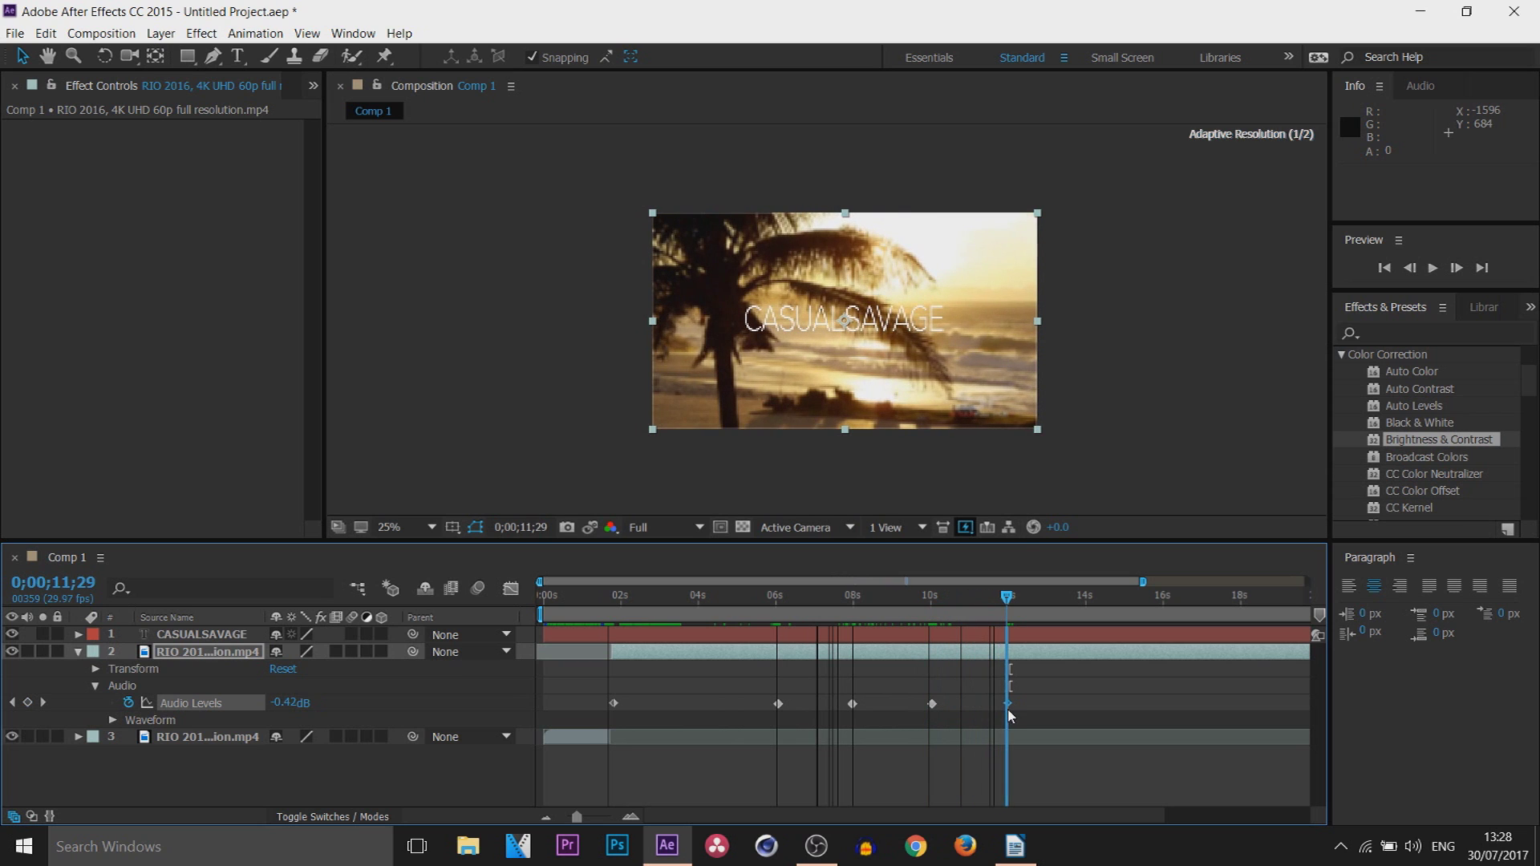
pyautogui.click(1009, 602)
pyautogui.moveTo(1010, 601); pyautogui.dragTo(606, 637)
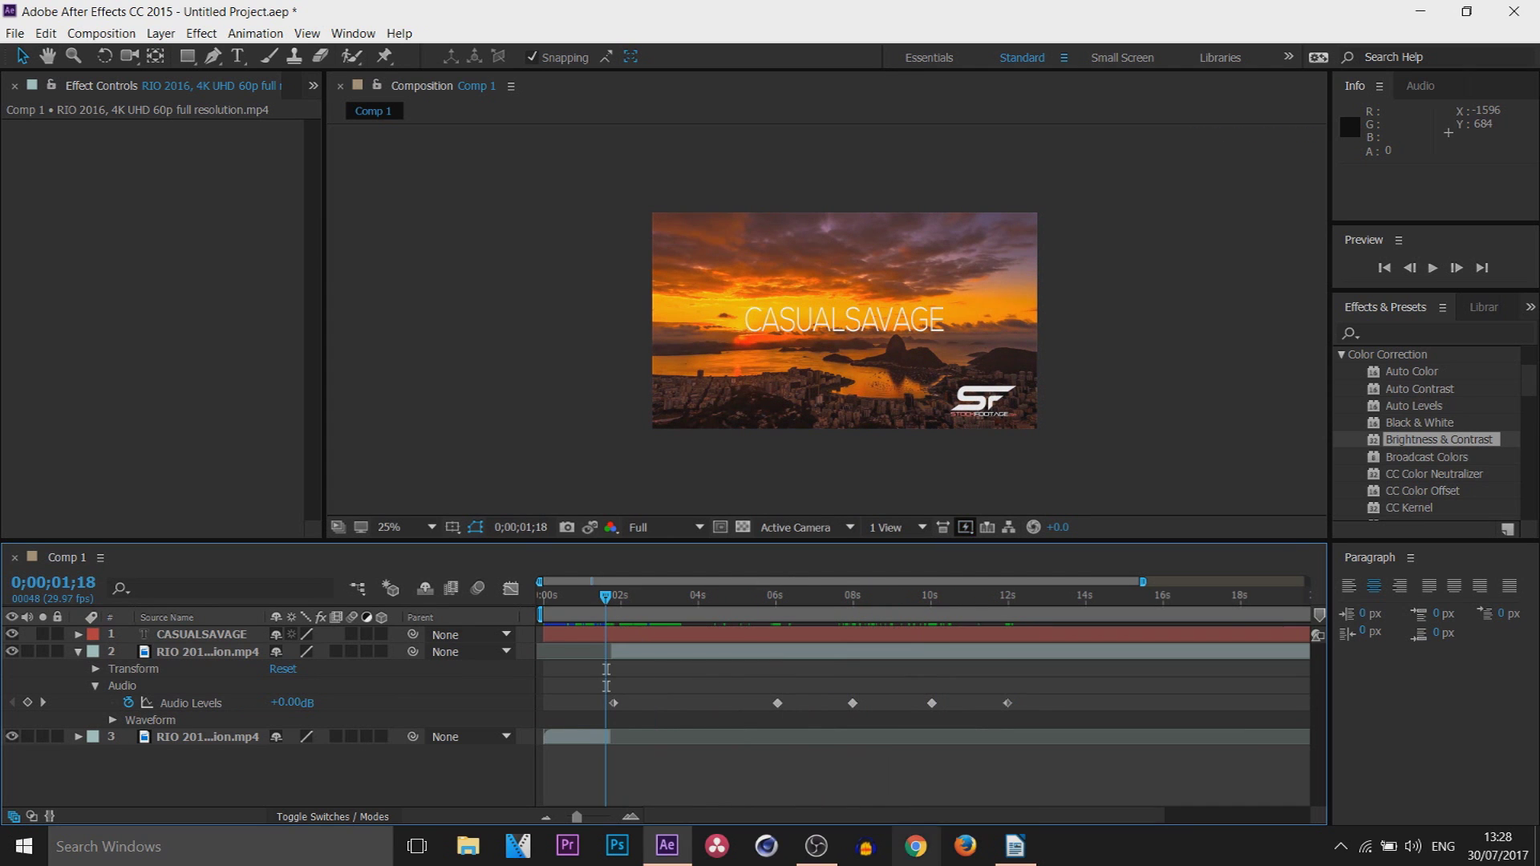
# - Turn on layer 2's audio and play the composition from 0;00;01;18 to hear the volume animation
pyautogui.click(1413, 846)
pyautogui.click(1413, 846)
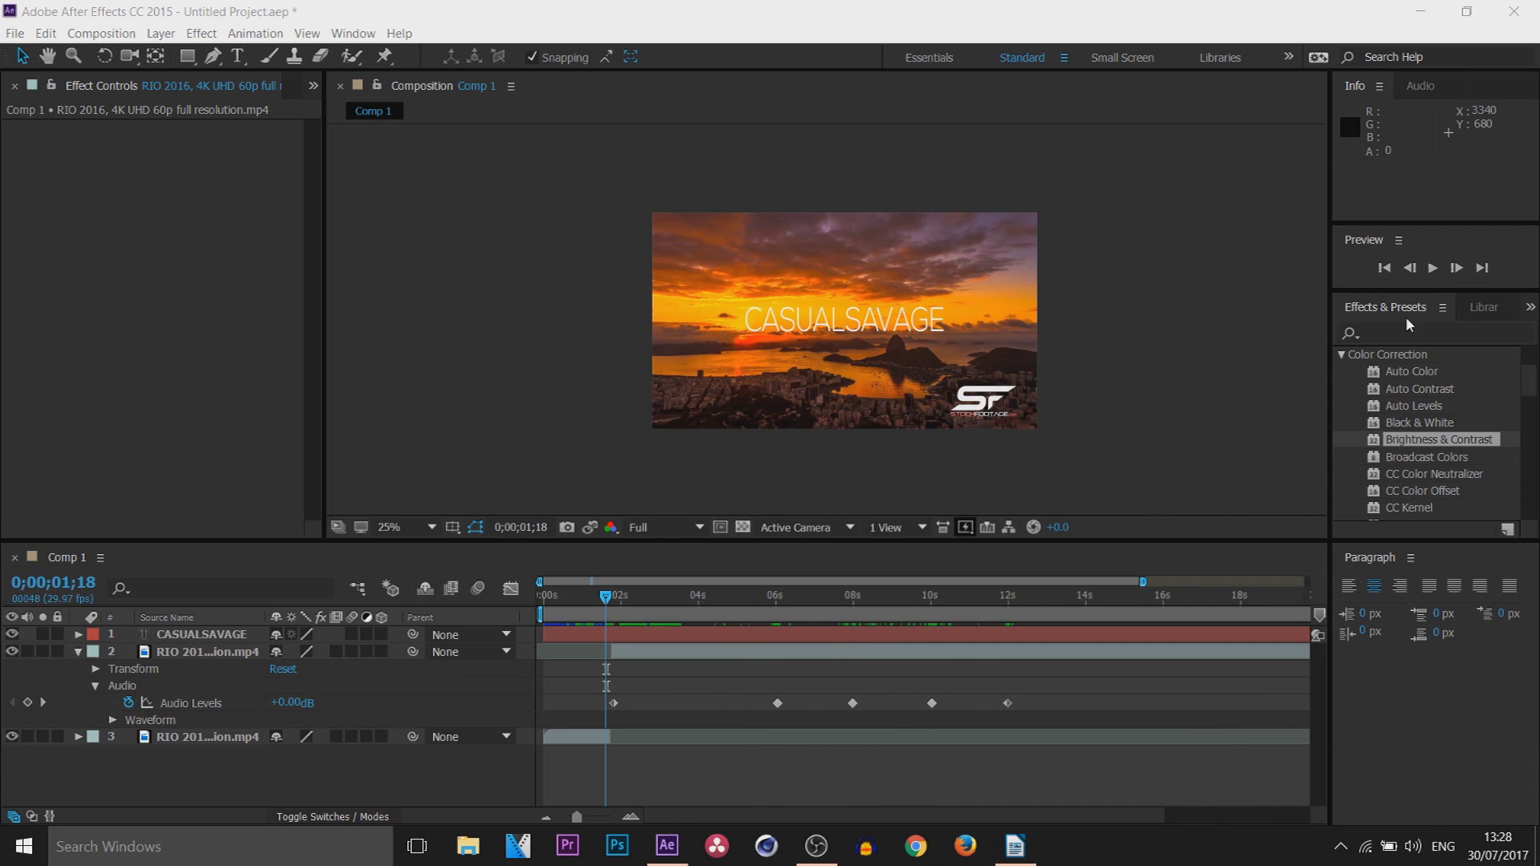
pyautogui.click(1433, 268)
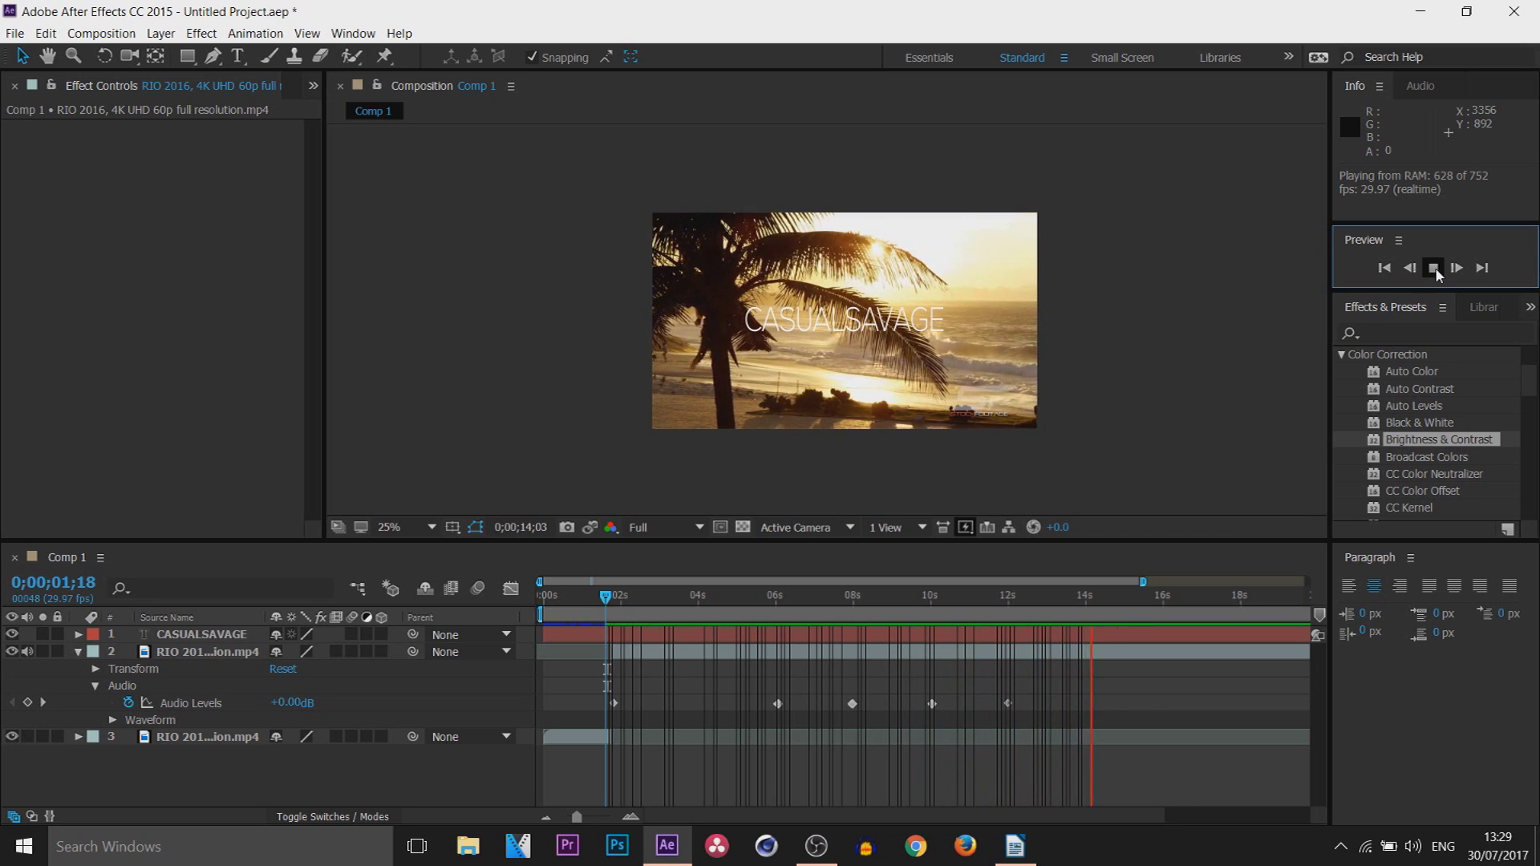
pyautogui.click(1436, 270)
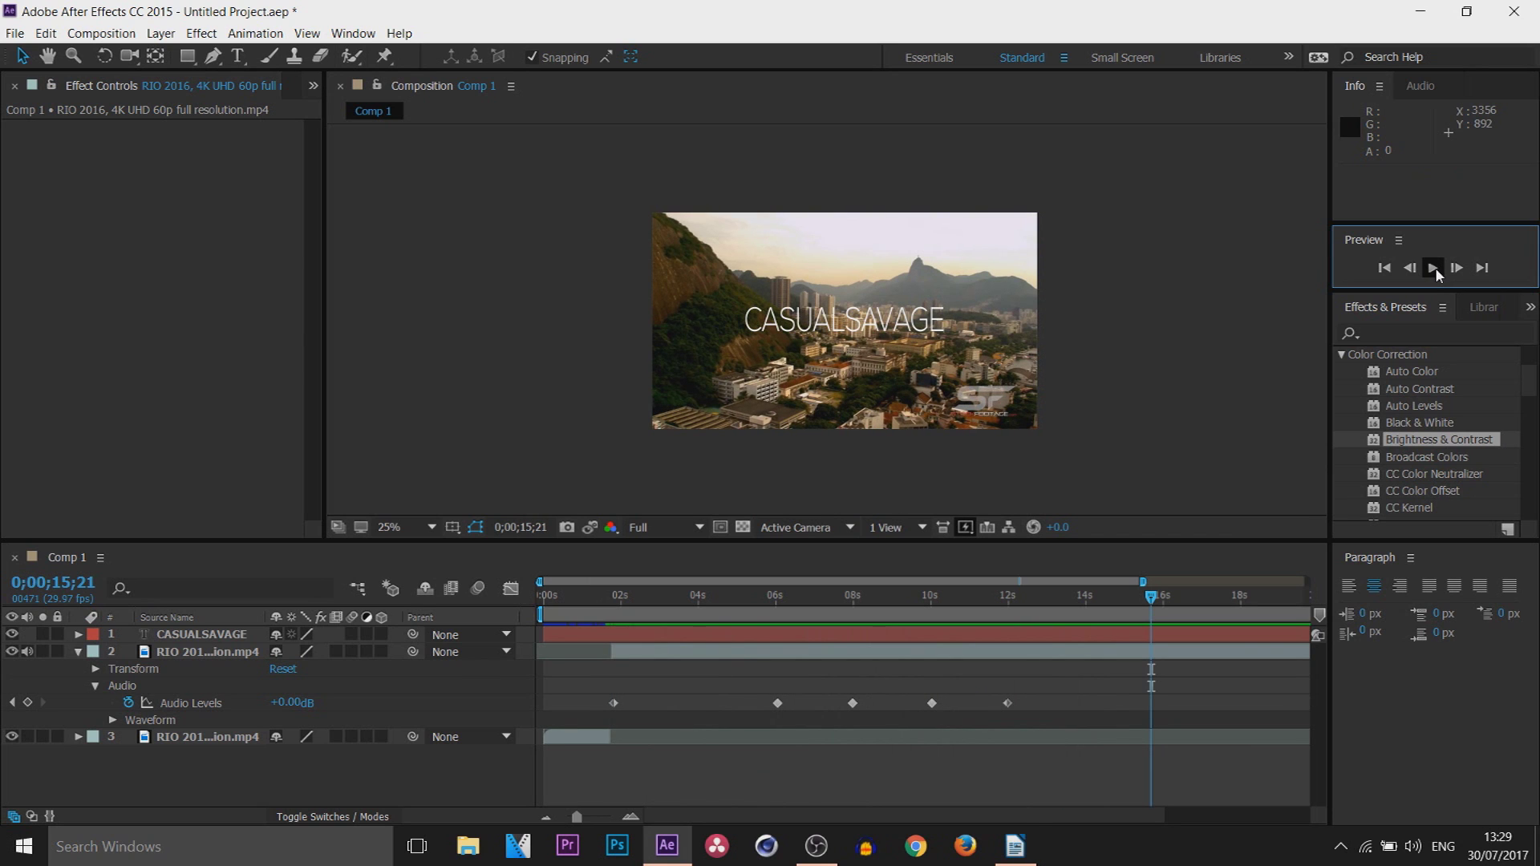
# - Collapse layer 2 and set the work area to run from 0;00;00;00 to 0;00;04;25
pyautogui.click(78, 651)
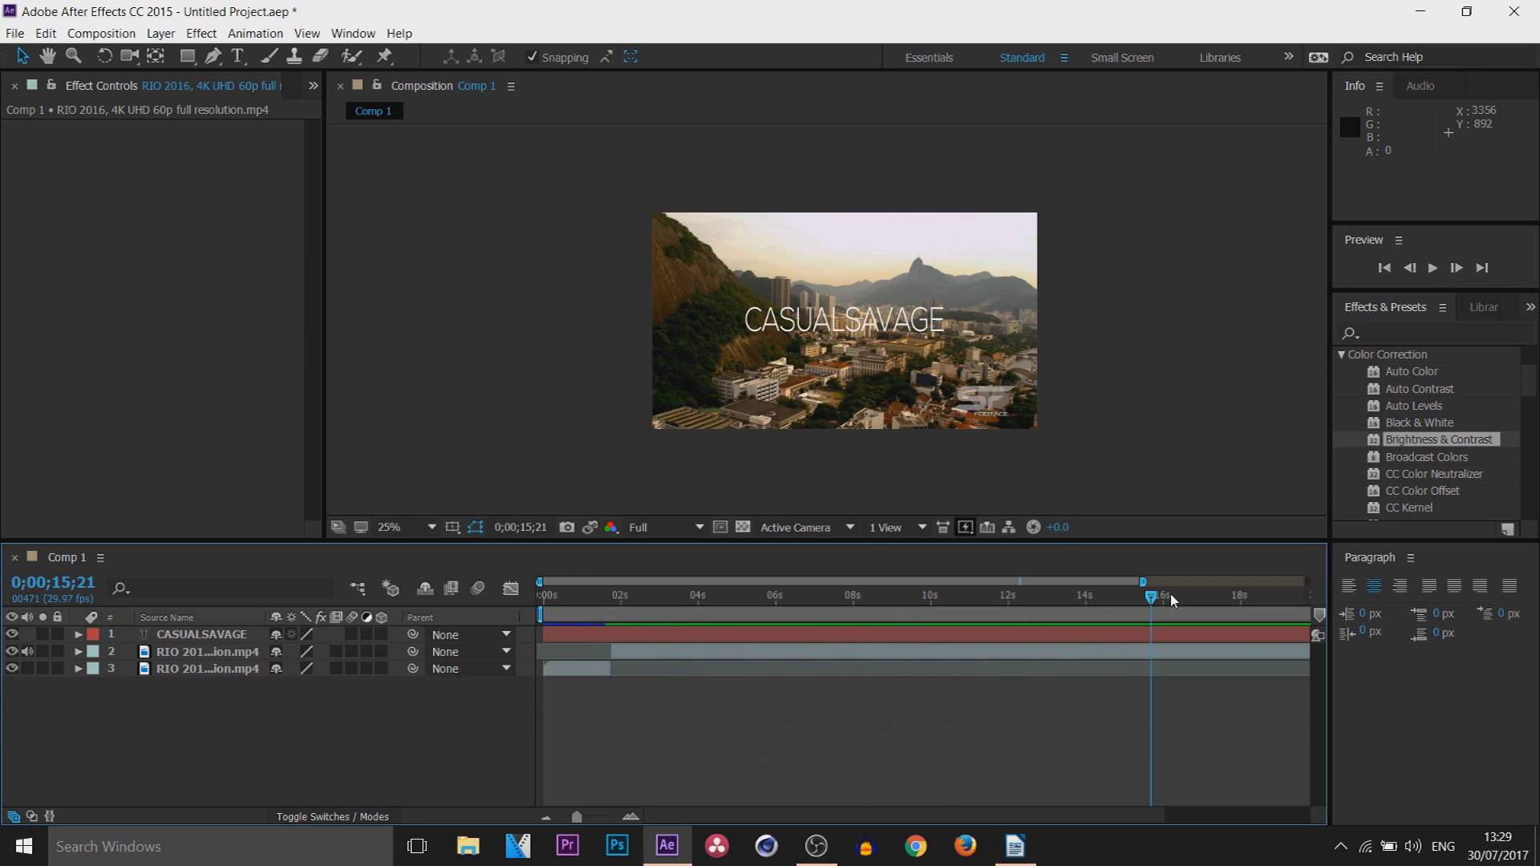
pyautogui.moveTo(1145, 582); pyautogui.dragTo(1310, 583)
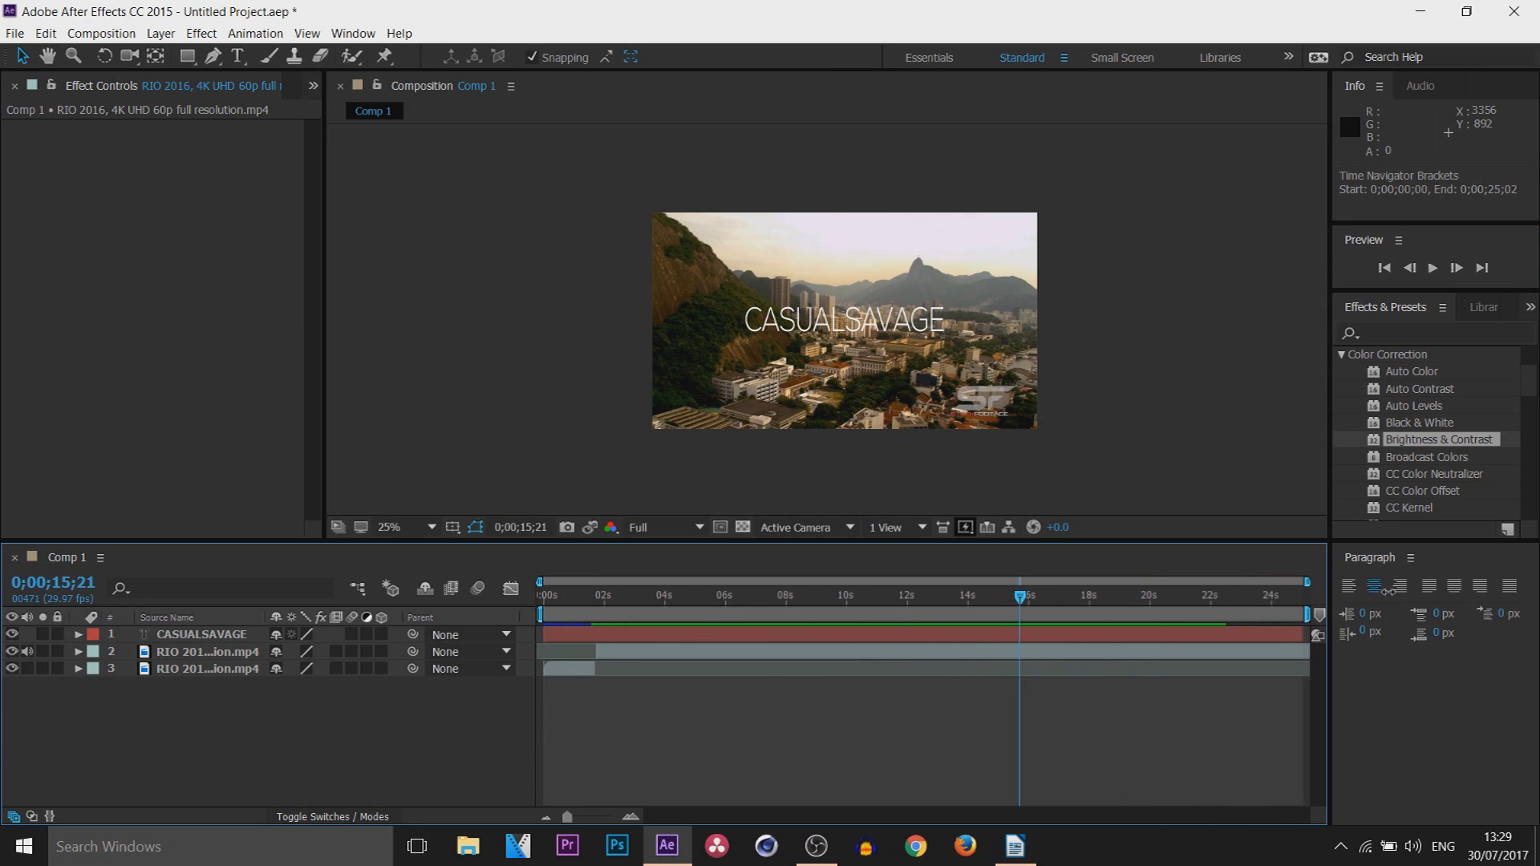
pyautogui.moveTo(1023, 598); pyautogui.dragTo(544, 611)
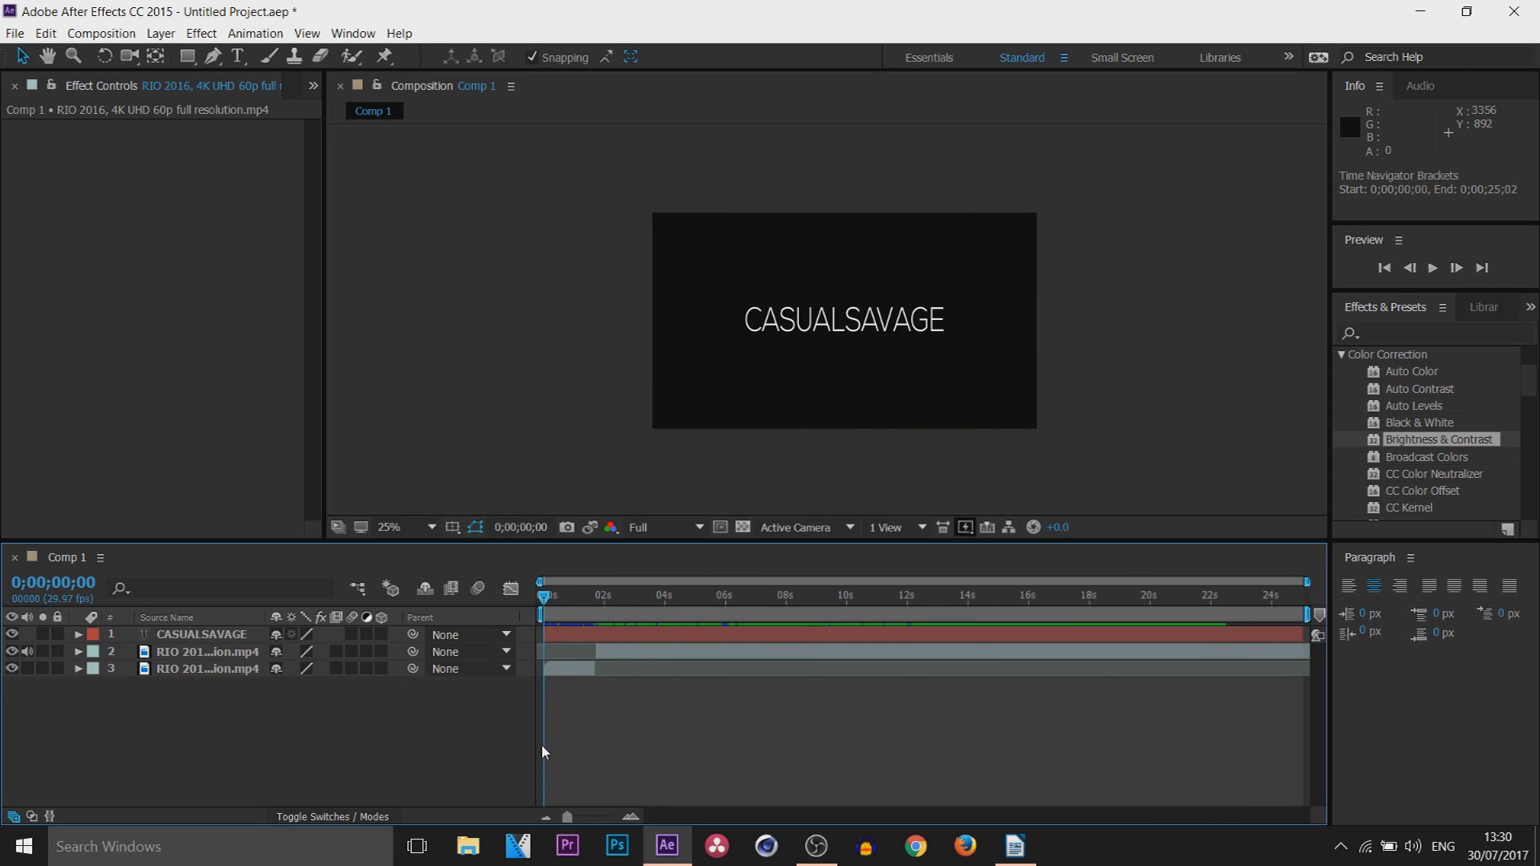
pyautogui.moveTo(1306, 614)
pyautogui.mouseDown()
pyautogui.moveTo(982, 614)
pyautogui.moveTo(1306, 613)
pyautogui.mouseUp()
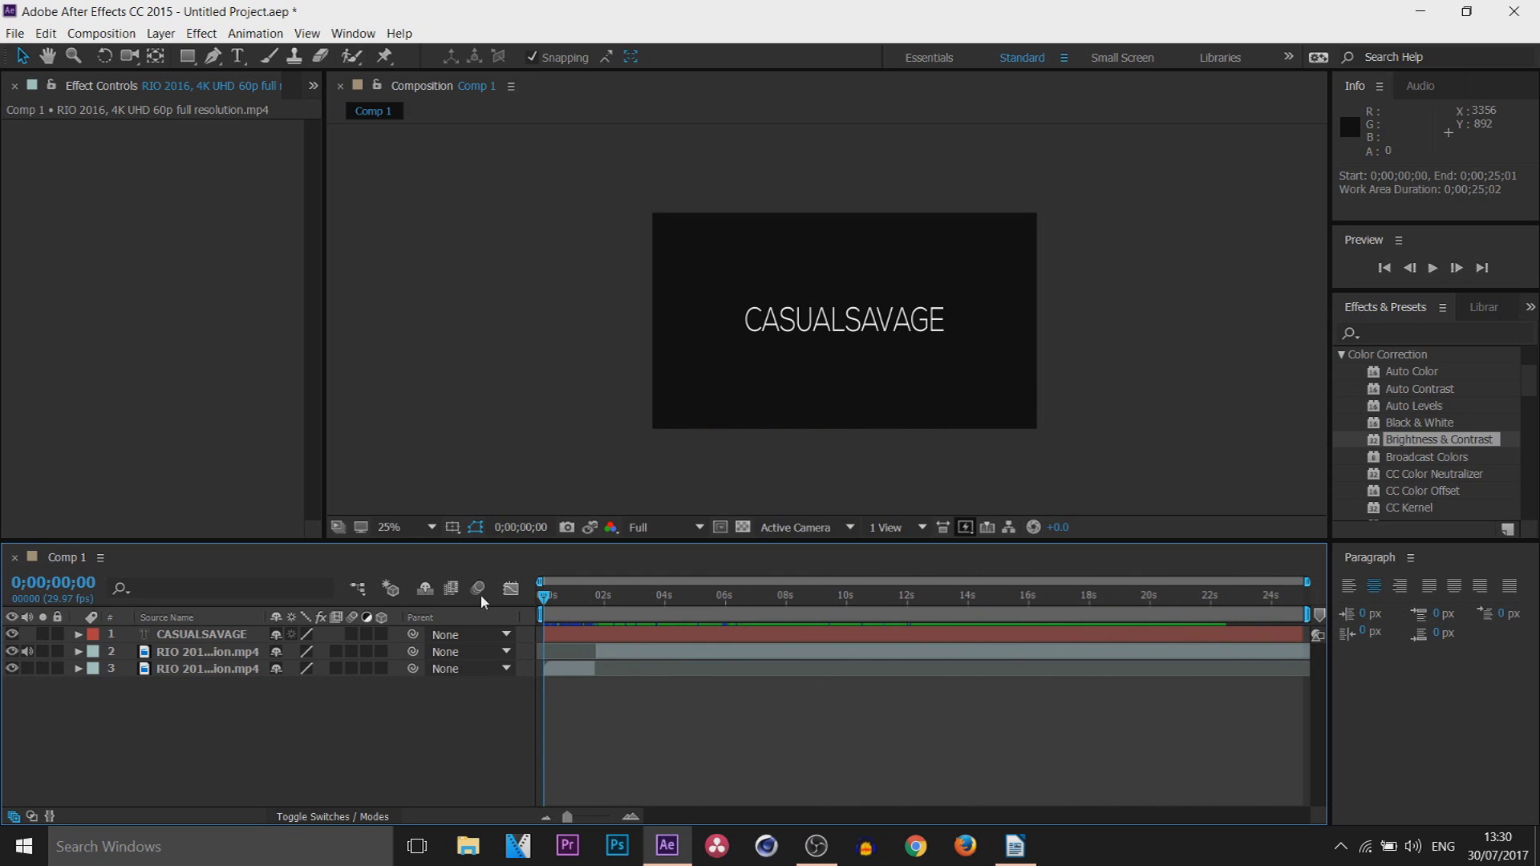
pyautogui.moveTo(546, 613); pyautogui.dragTo(1111, 614)
pyautogui.press('b')
pyautogui.moveTo(544, 615)
pyautogui.mouseDown()
pyautogui.moveTo(548, 635)
pyautogui.moveTo(536, 615)
pyautogui.mouseUp()
pyautogui.moveTo(1315, 614); pyautogui.dragTo(698, 620)
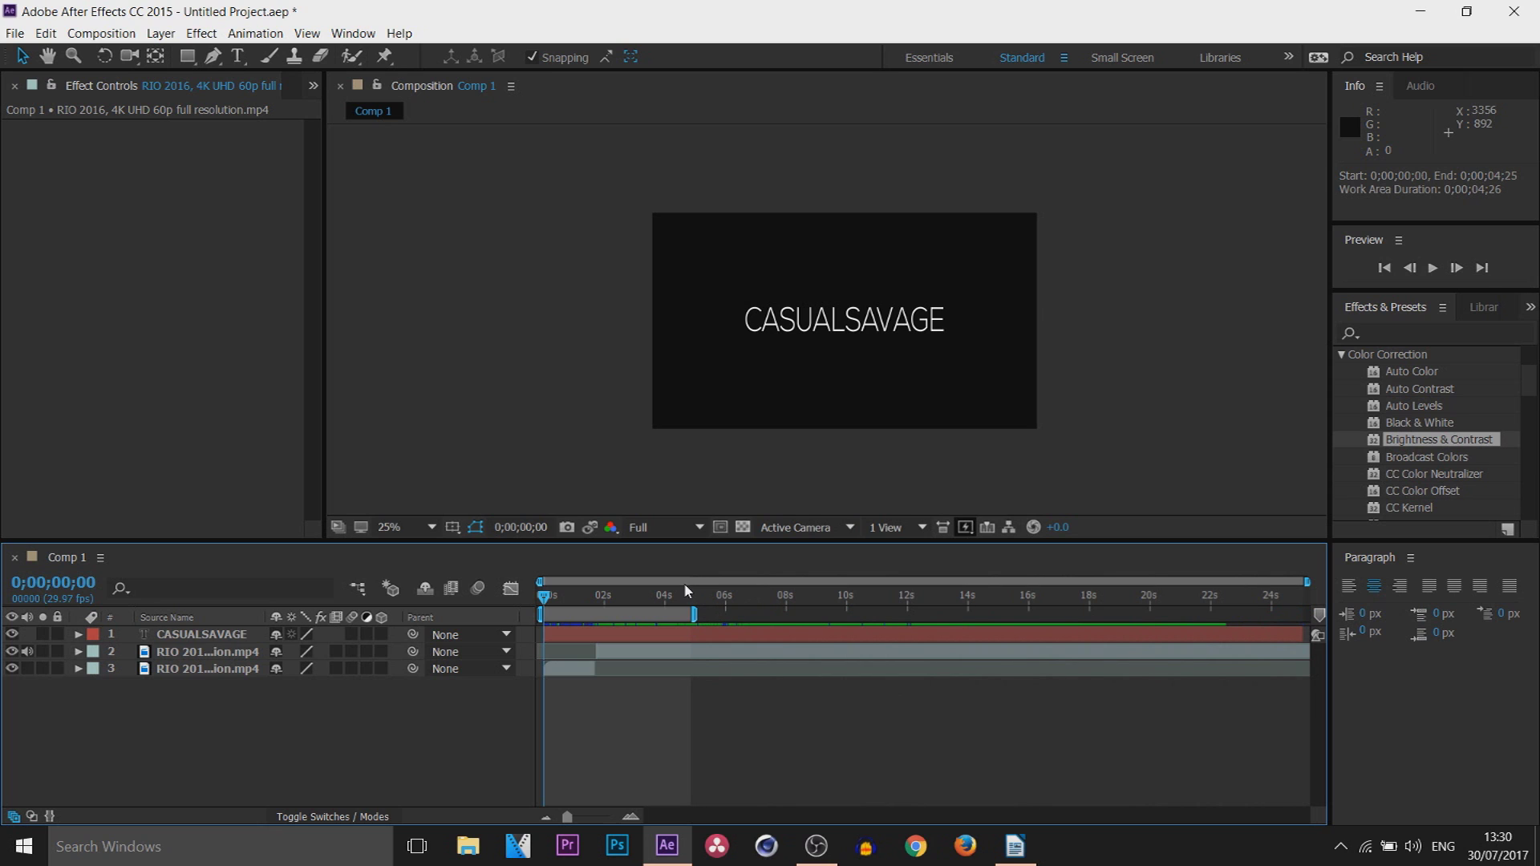
# - Extend the work area's end to 0;00;05;01 and shift the whole range to run from 0;00;05;28 to 0;00;10;29
pyautogui.click(694, 596)
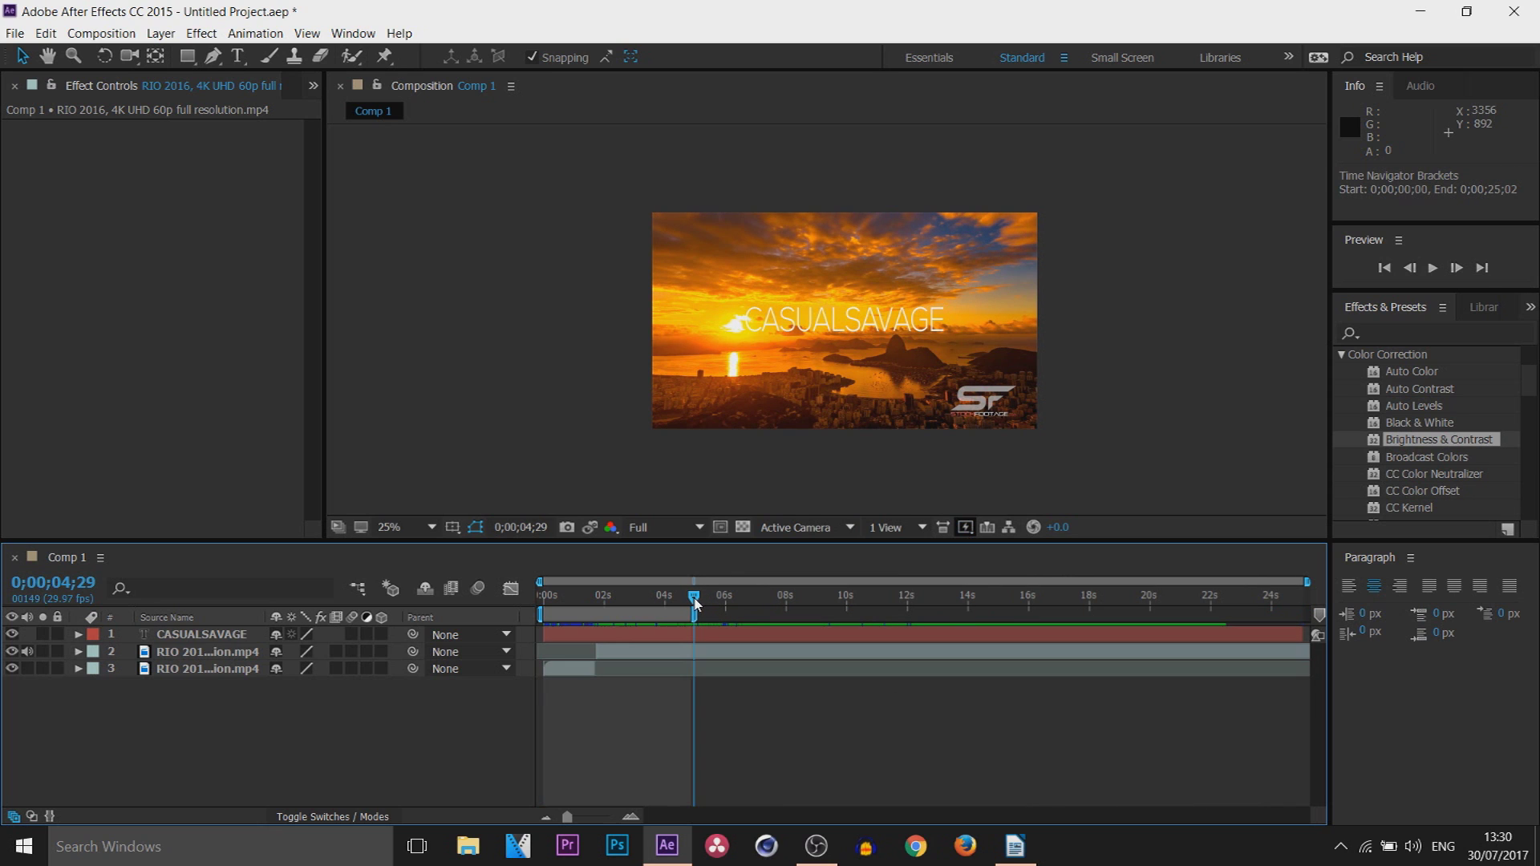
pyautogui.moveTo(695, 615); pyautogui.dragTo(702, 595)
pyautogui.click(696, 595)
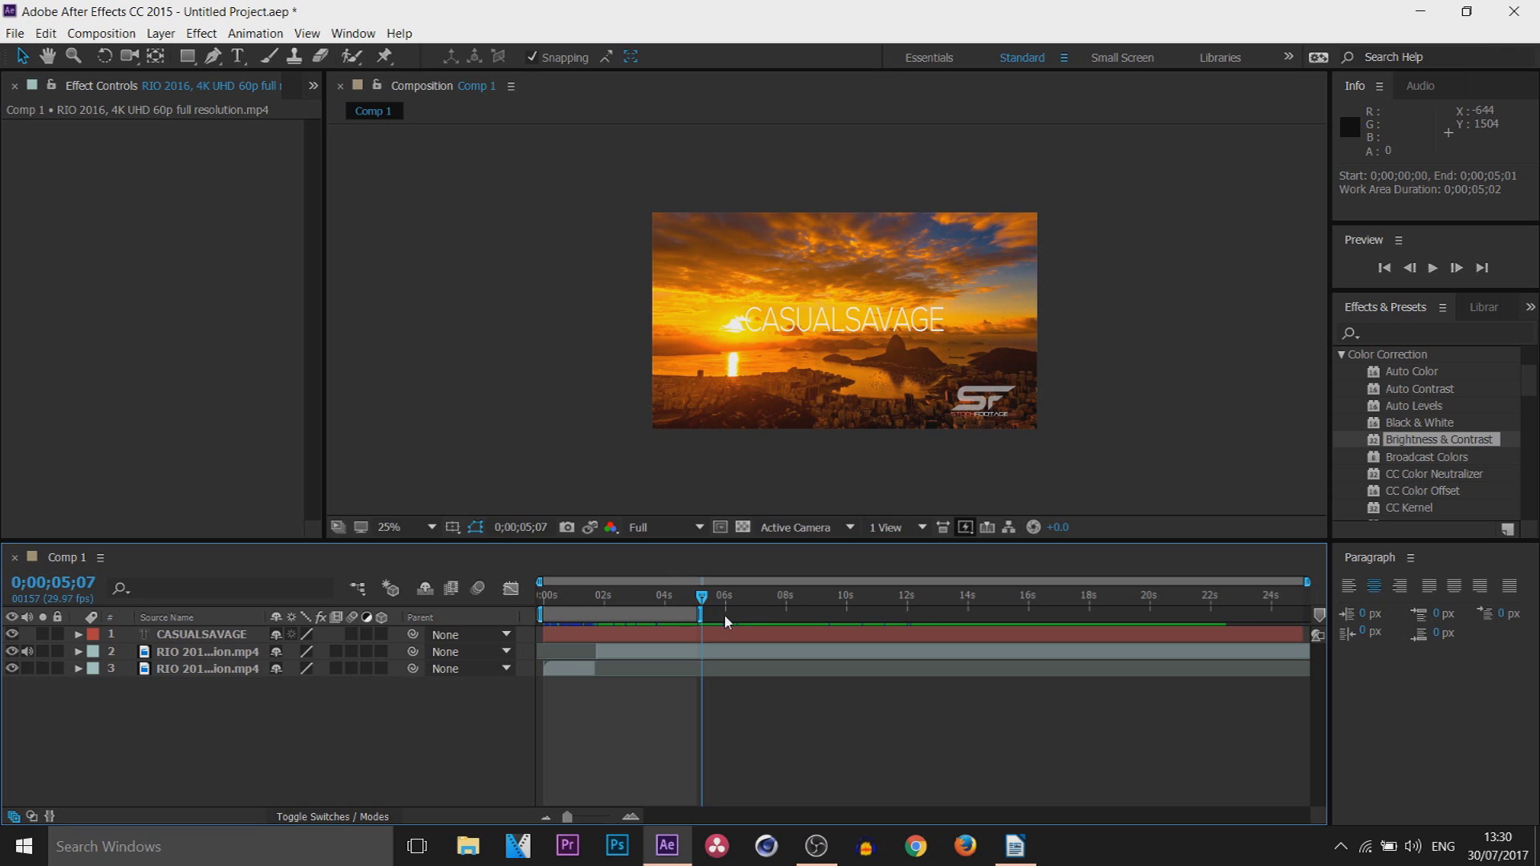
pyautogui.moveTo(703, 603); pyautogui.dragTo(543, 596)
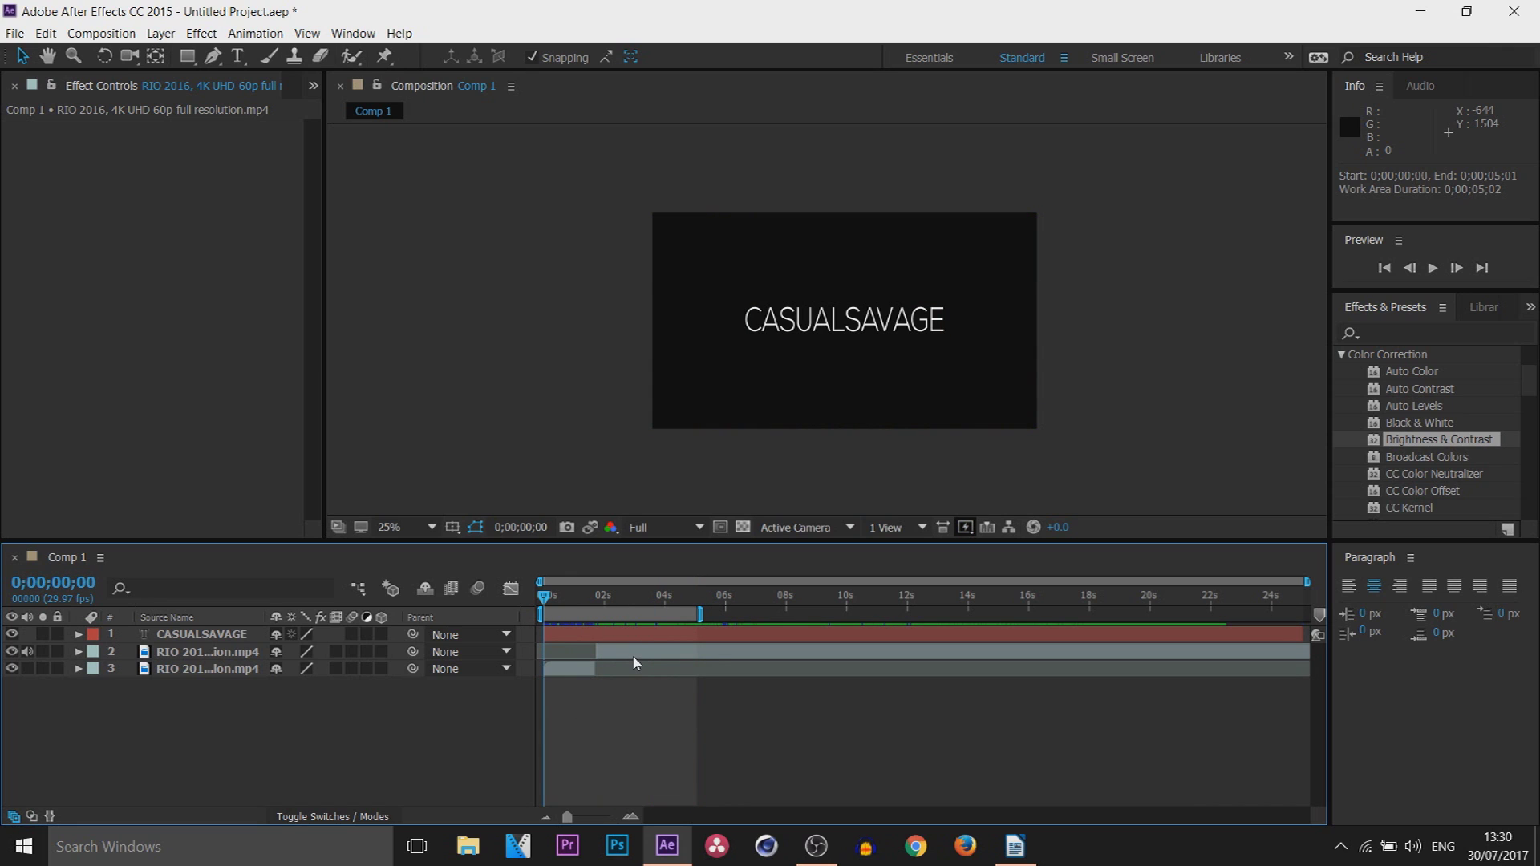
pyautogui.moveTo(641, 617); pyautogui.dragTo(780, 620)
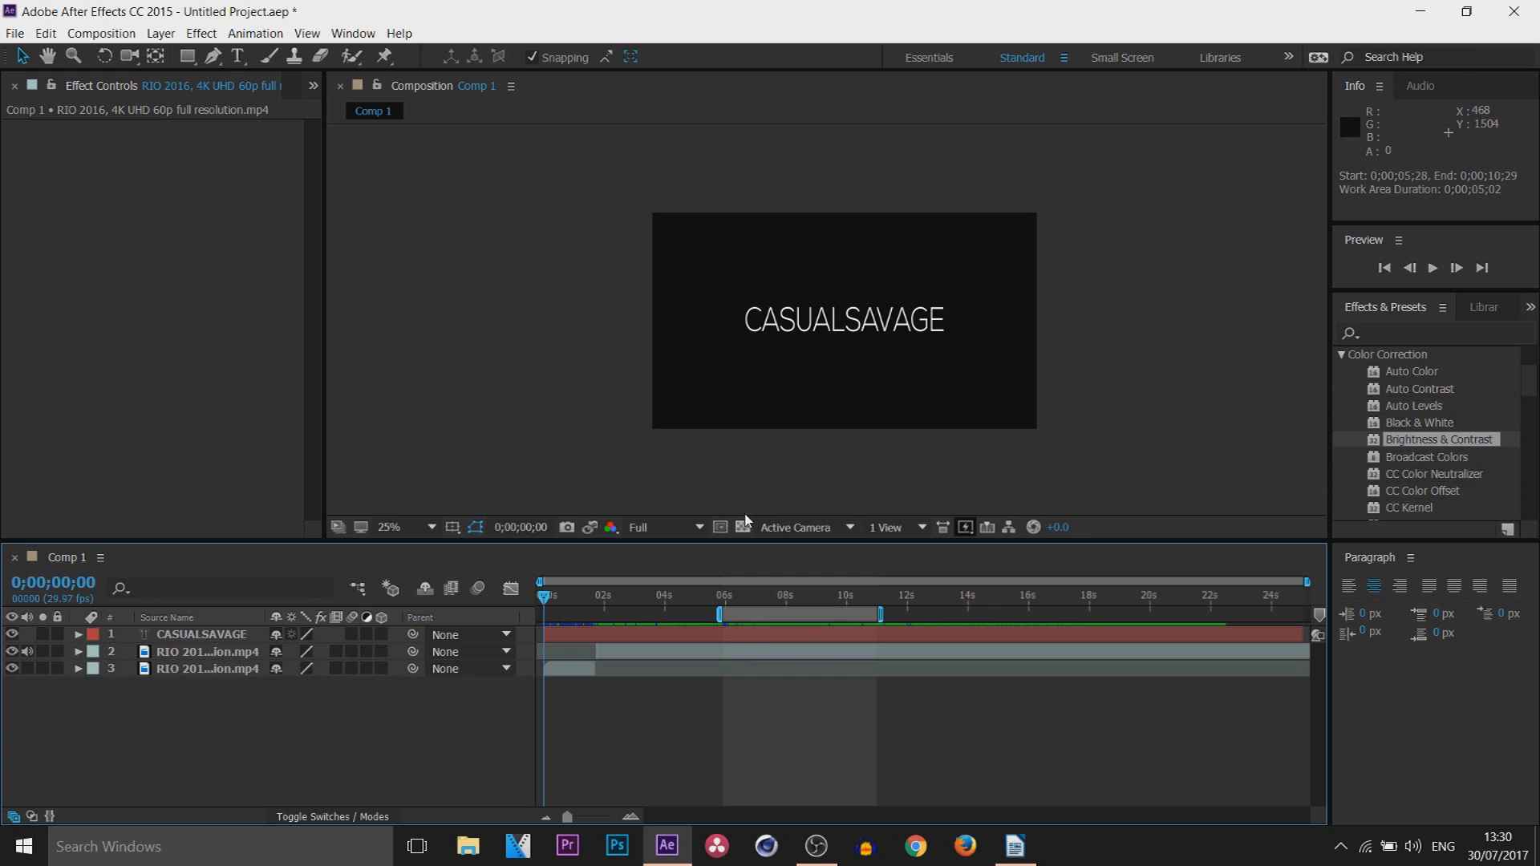
# - Add Comp 1 to the render queue and review the details of its Best Settings render settings
pyautogui.click(100, 34)
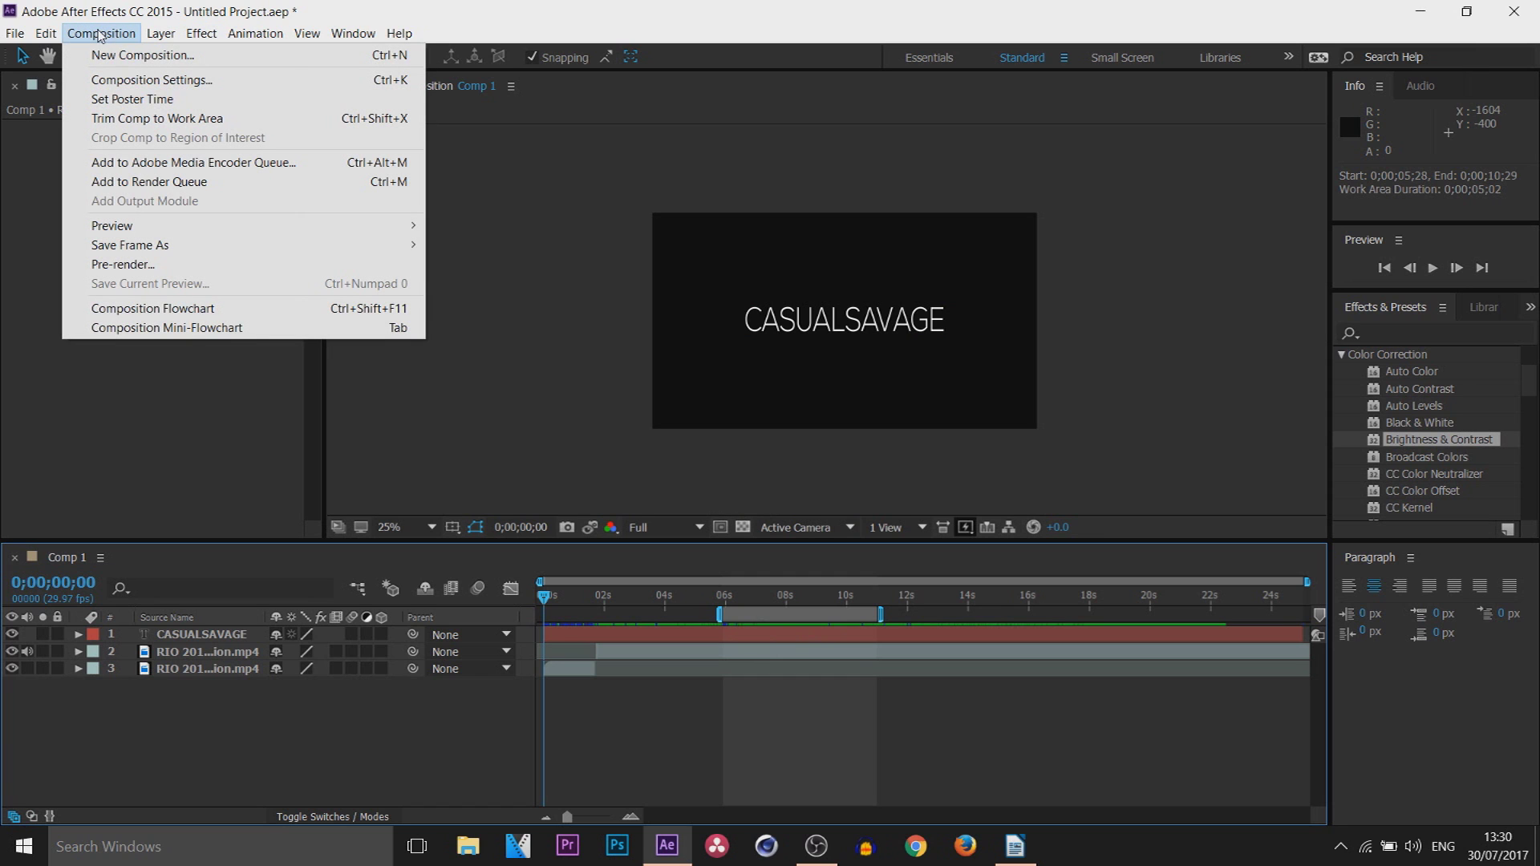
pyautogui.click(198, 185)
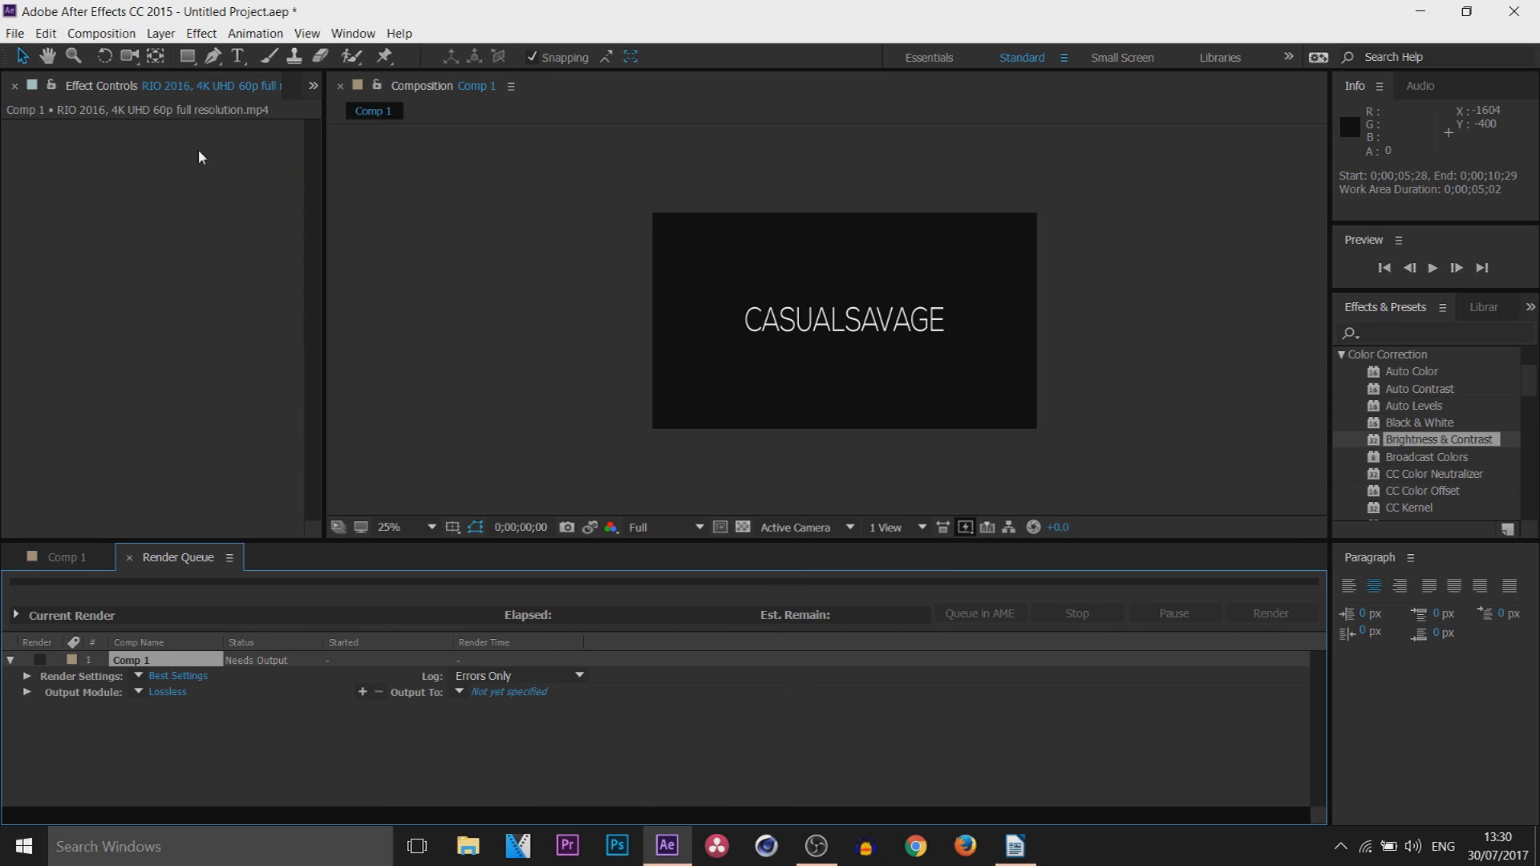
pyautogui.click(27, 676)
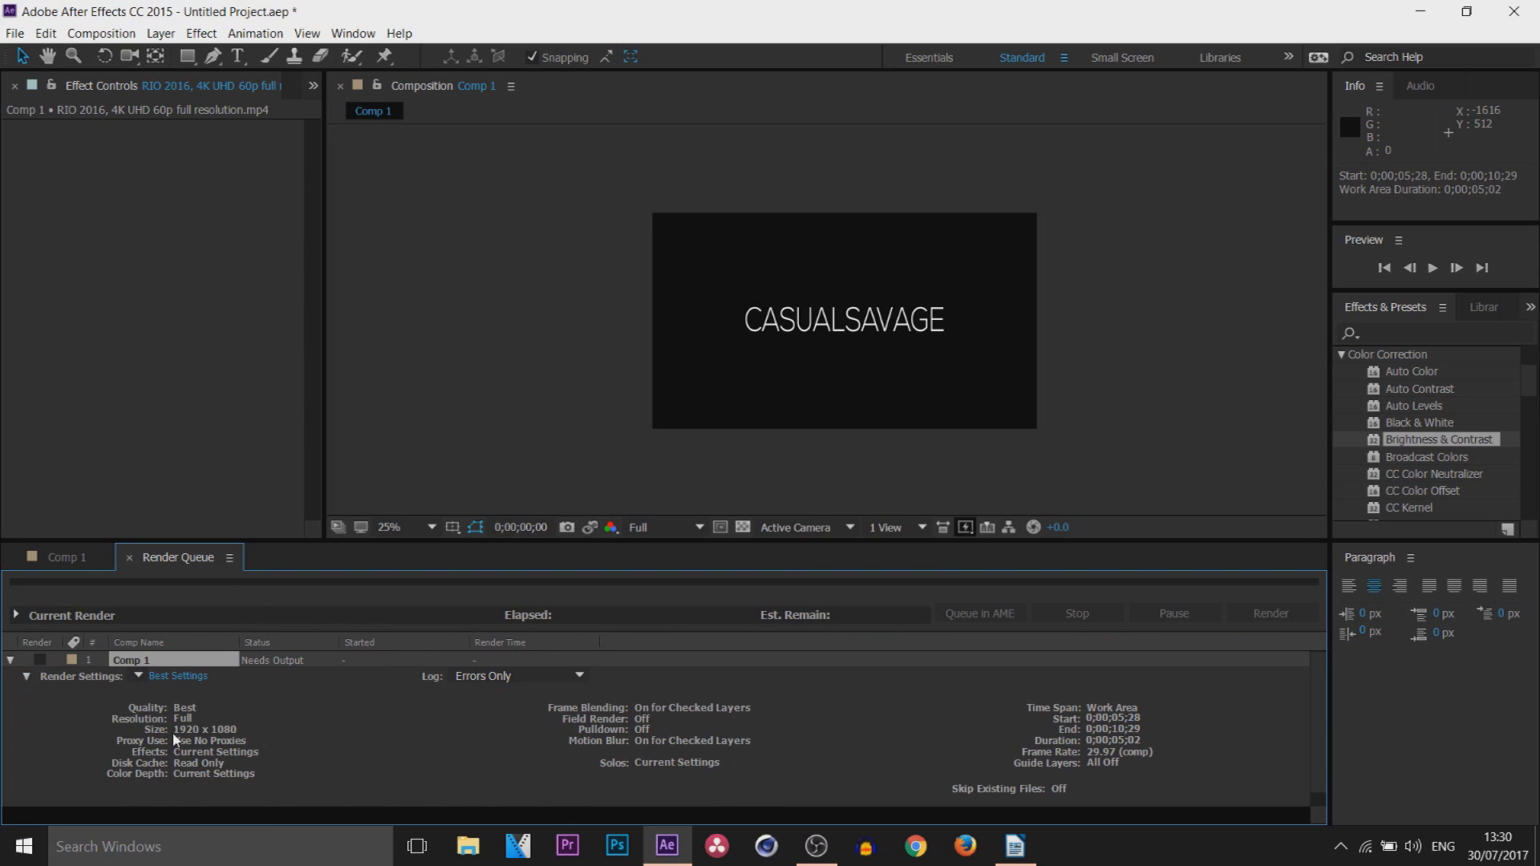
pyautogui.scroll(-1, 176, 740)
pyautogui.scroll(1, 313, 766)
pyautogui.click(26, 676)
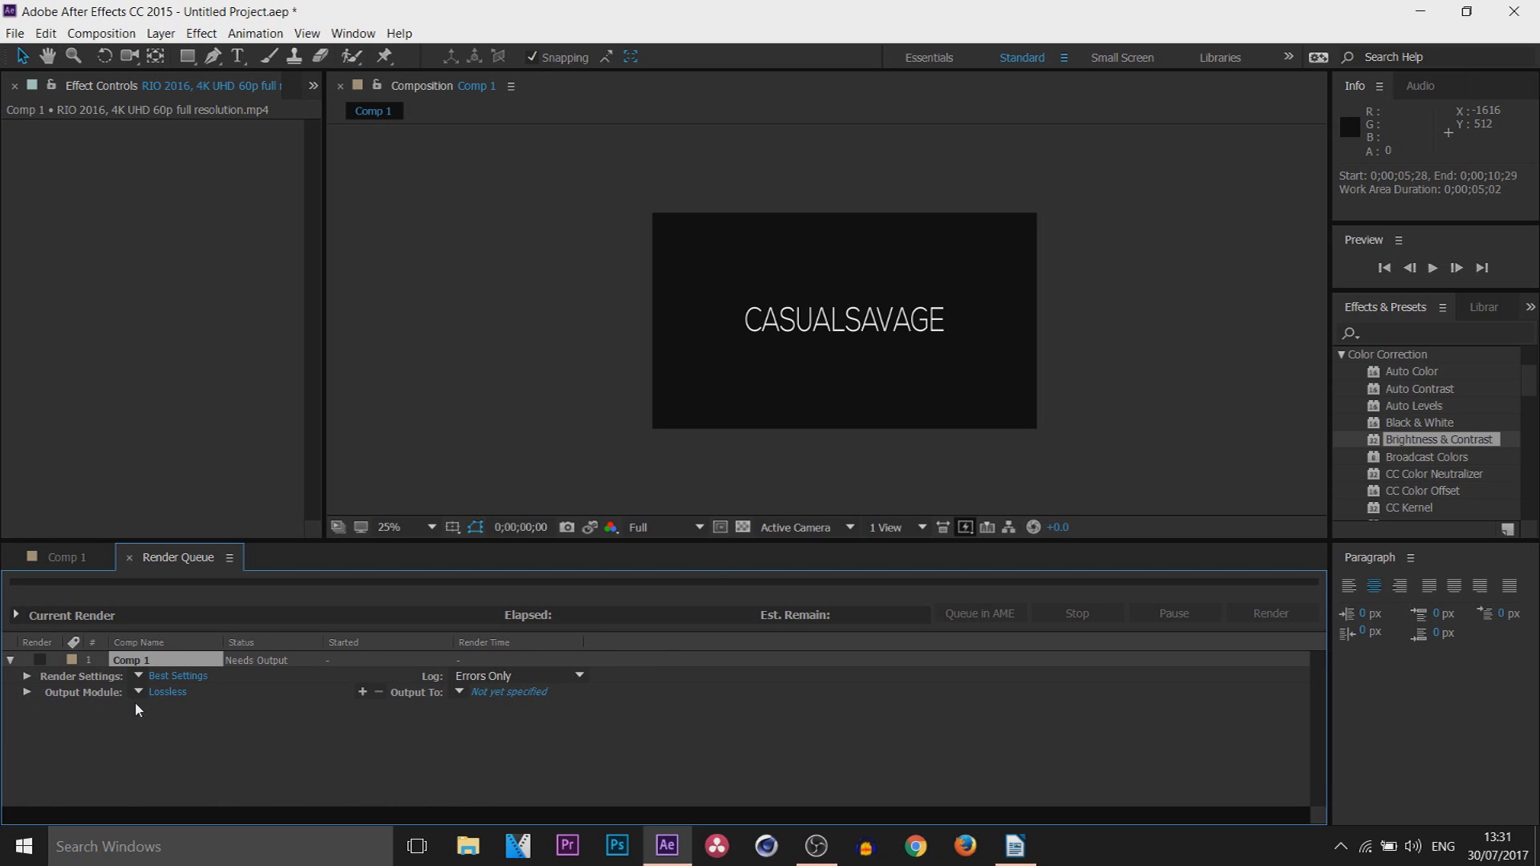
# - Set the render output to Comp 1.avi on the Desktop and accept render settings of Best quality, Full resolution and Work Area Only
pyautogui.click(499, 696)
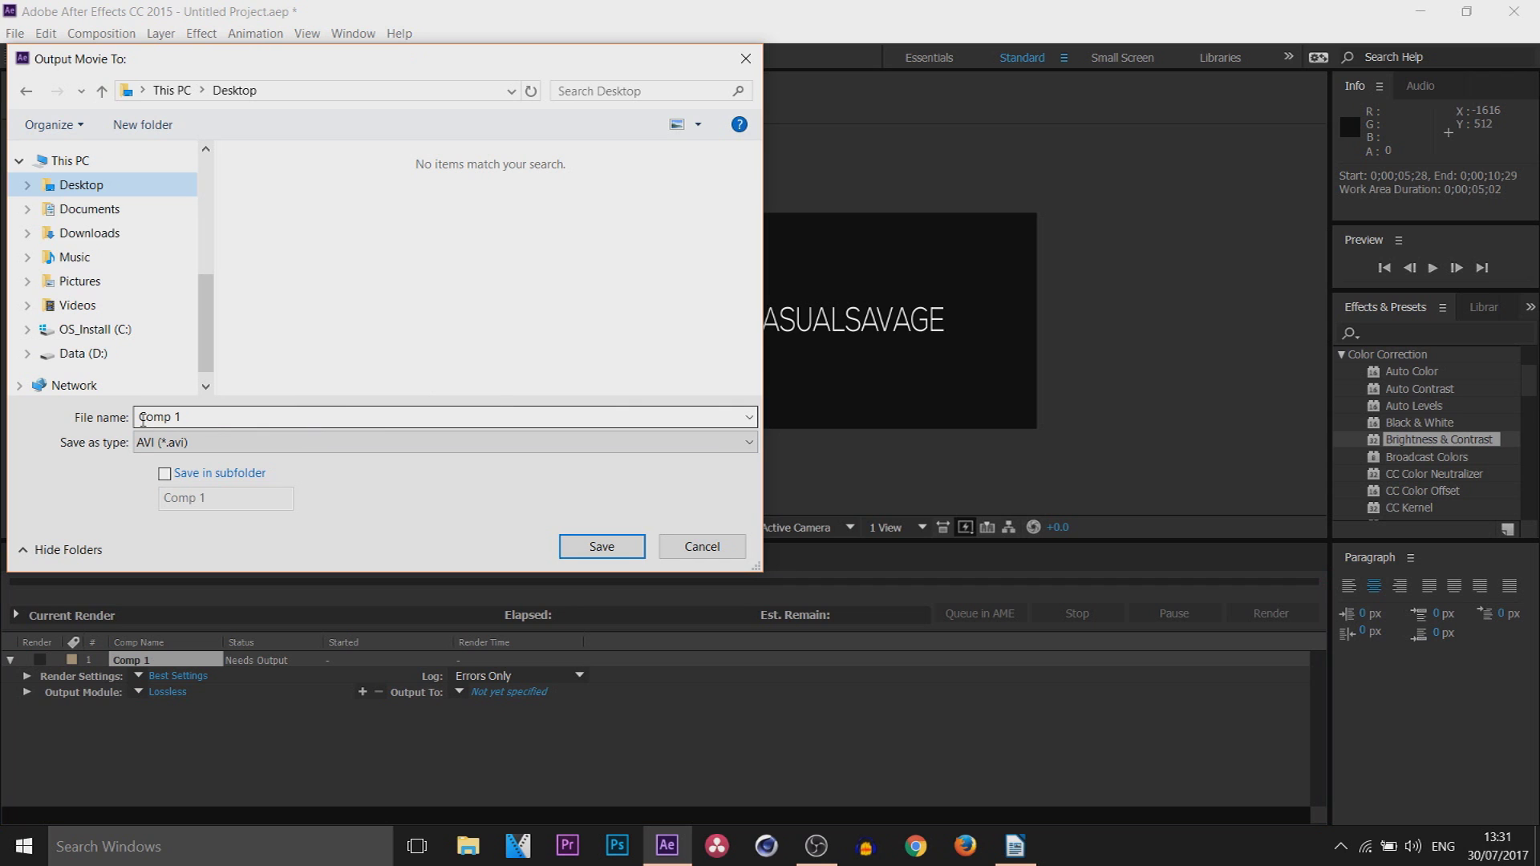
pyautogui.click(599, 548)
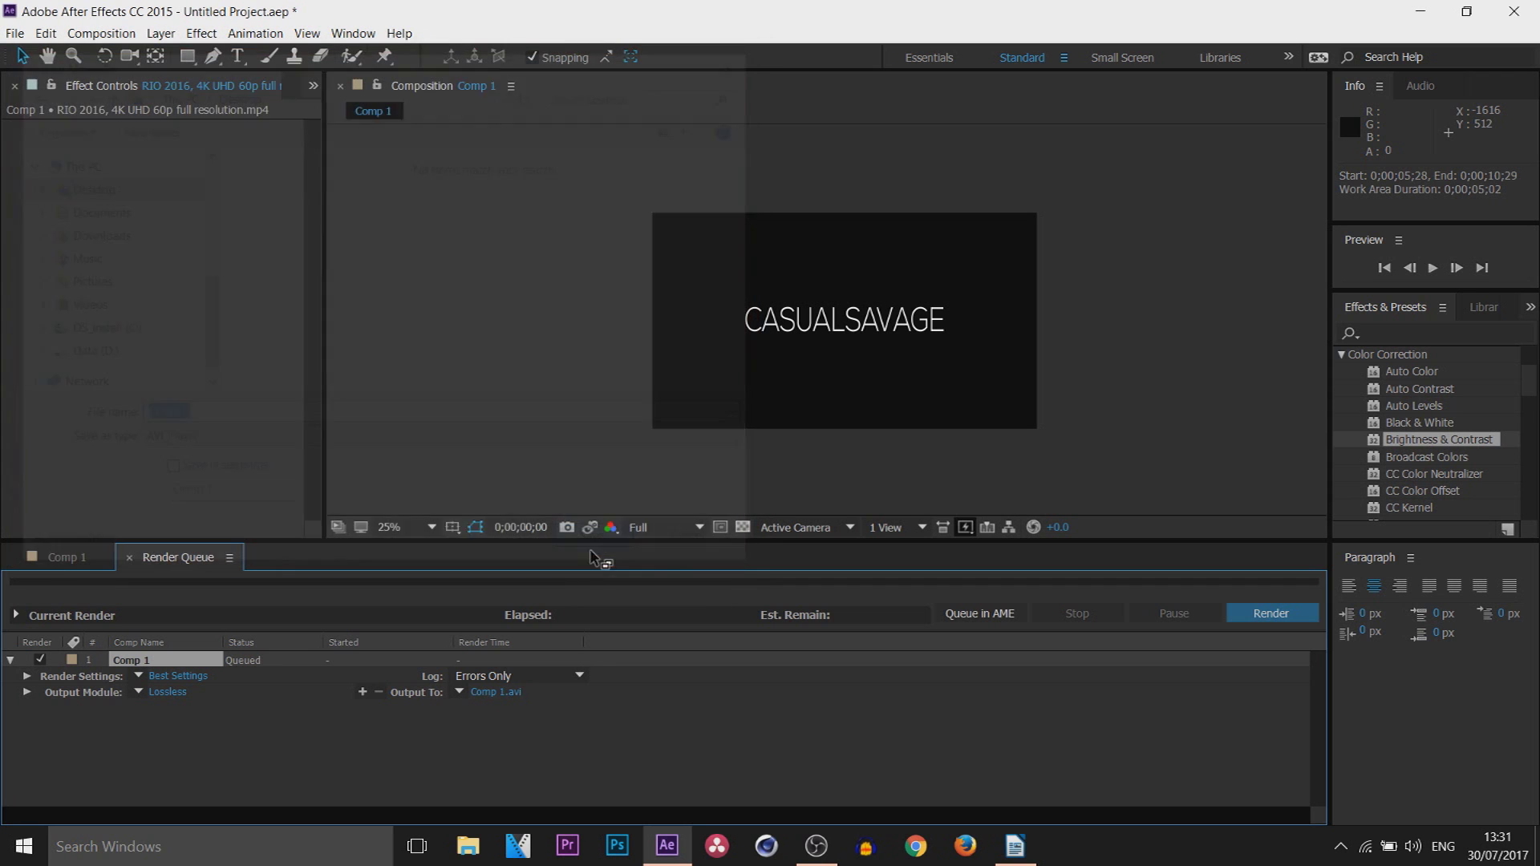
pyautogui.click(185, 674)
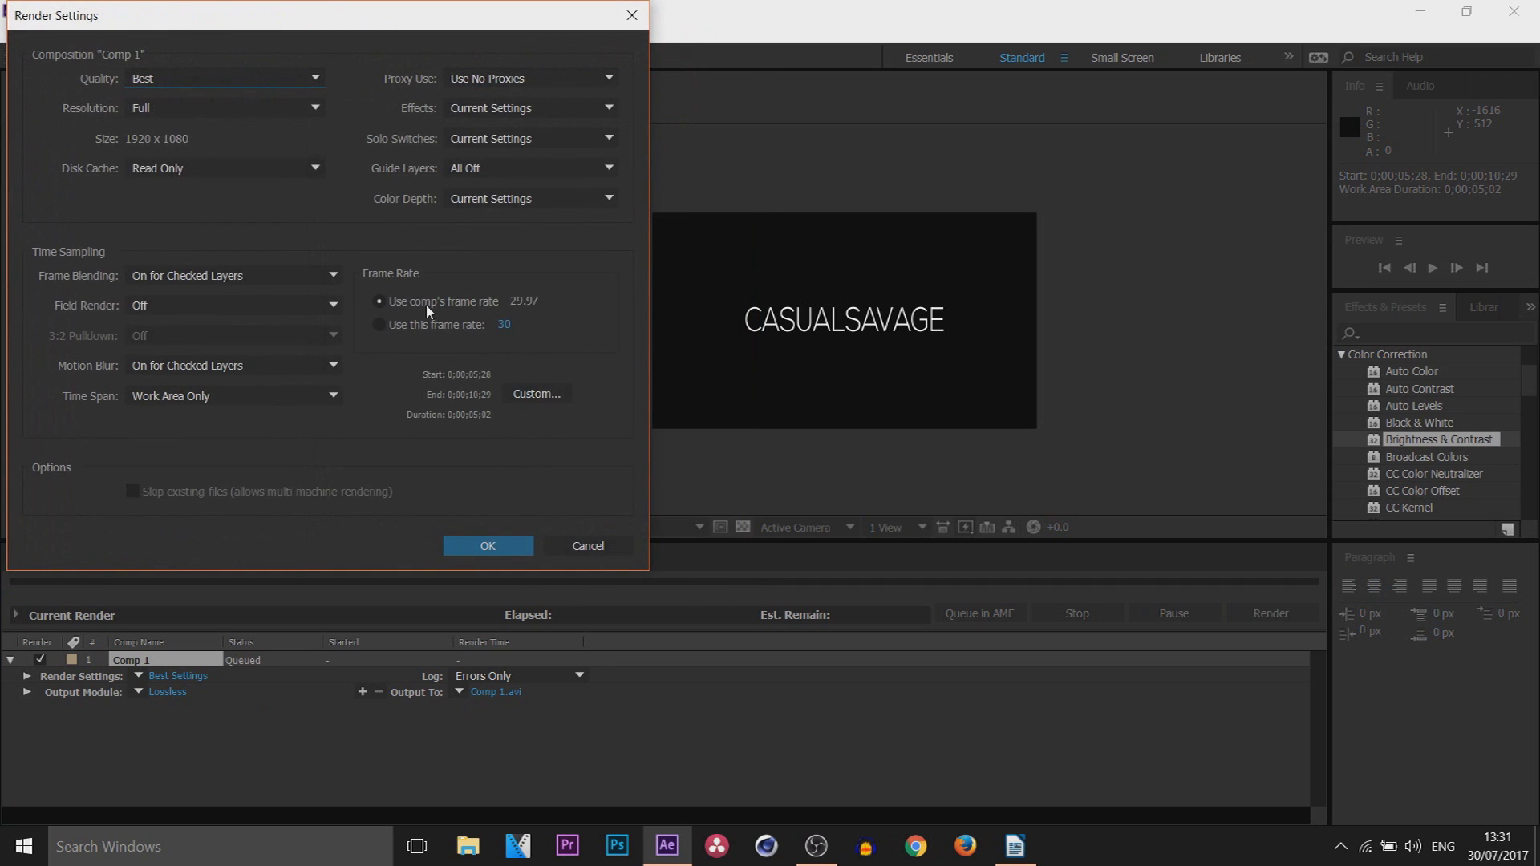
pyautogui.moveTo(423, 56); pyautogui.dragTo(499, 49)
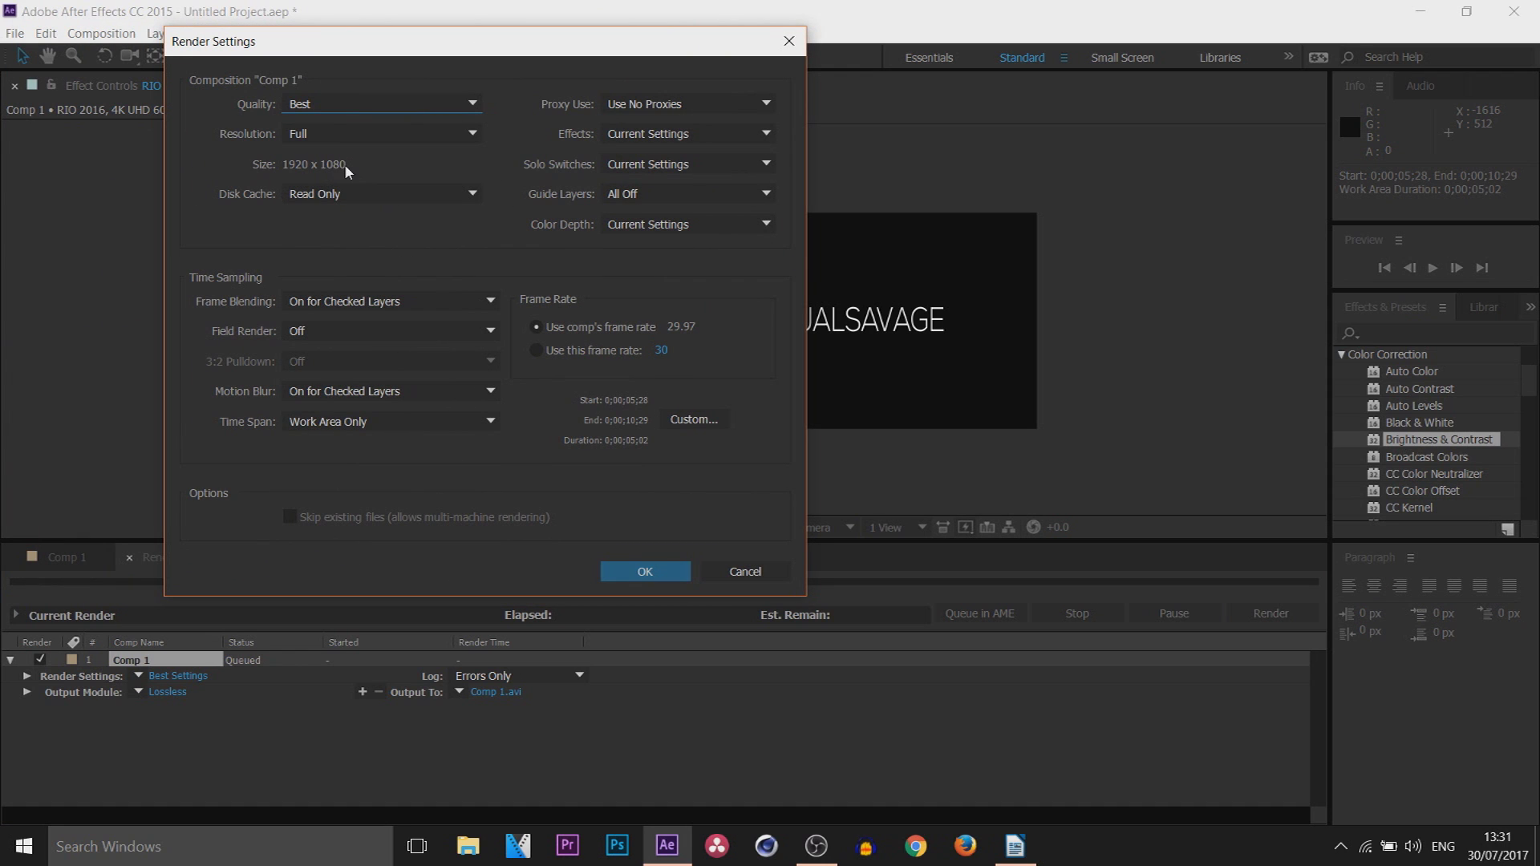
pyautogui.click(640, 571)
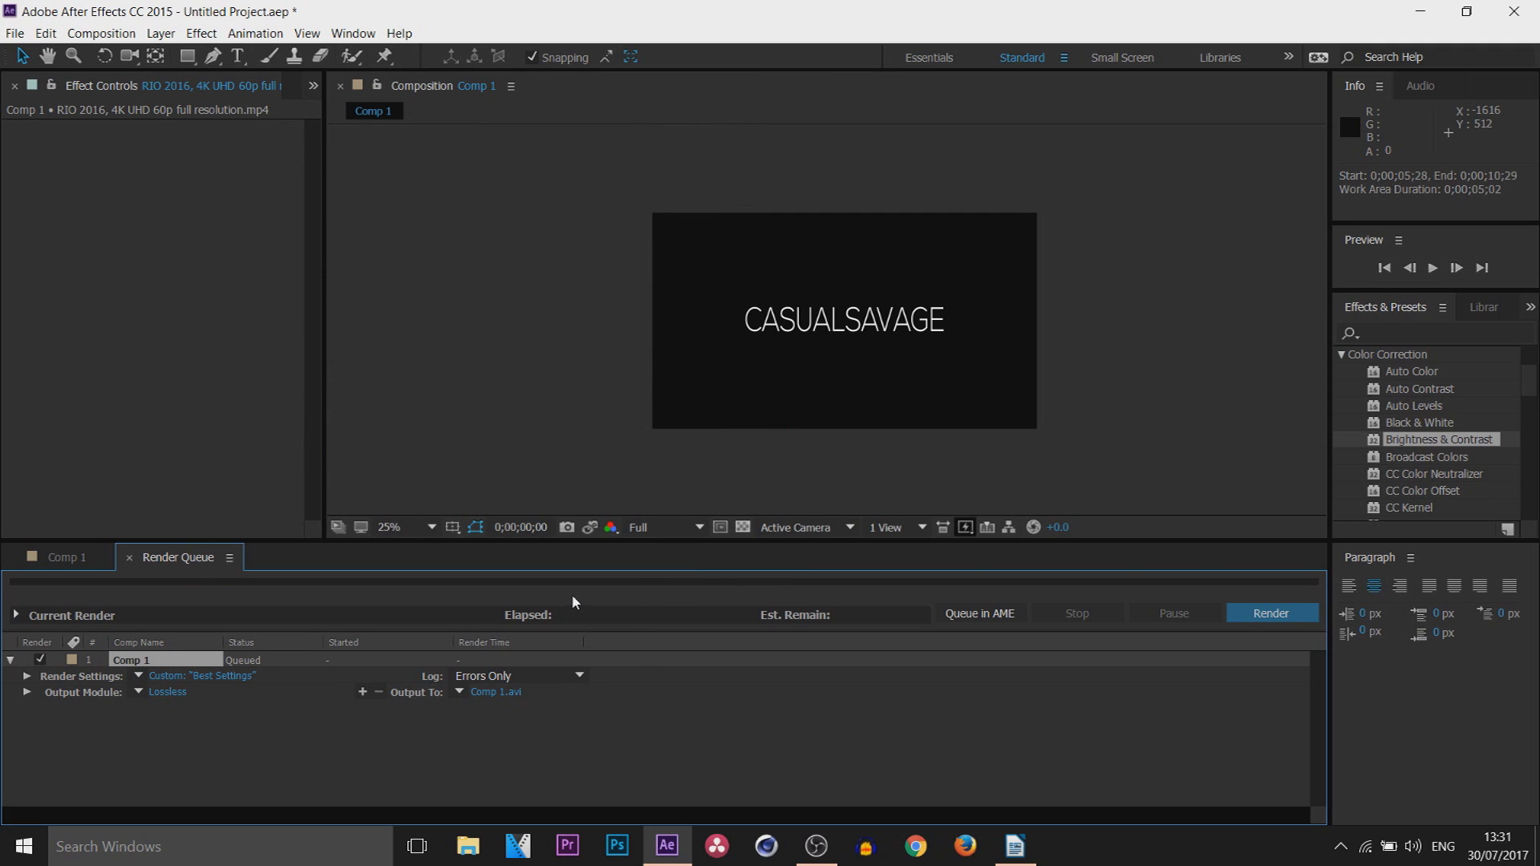
# - Render the queued composition, watch the exported Comp 1 video from the Desktop in Films & TV, and close the player
pyautogui.click(1272, 615)
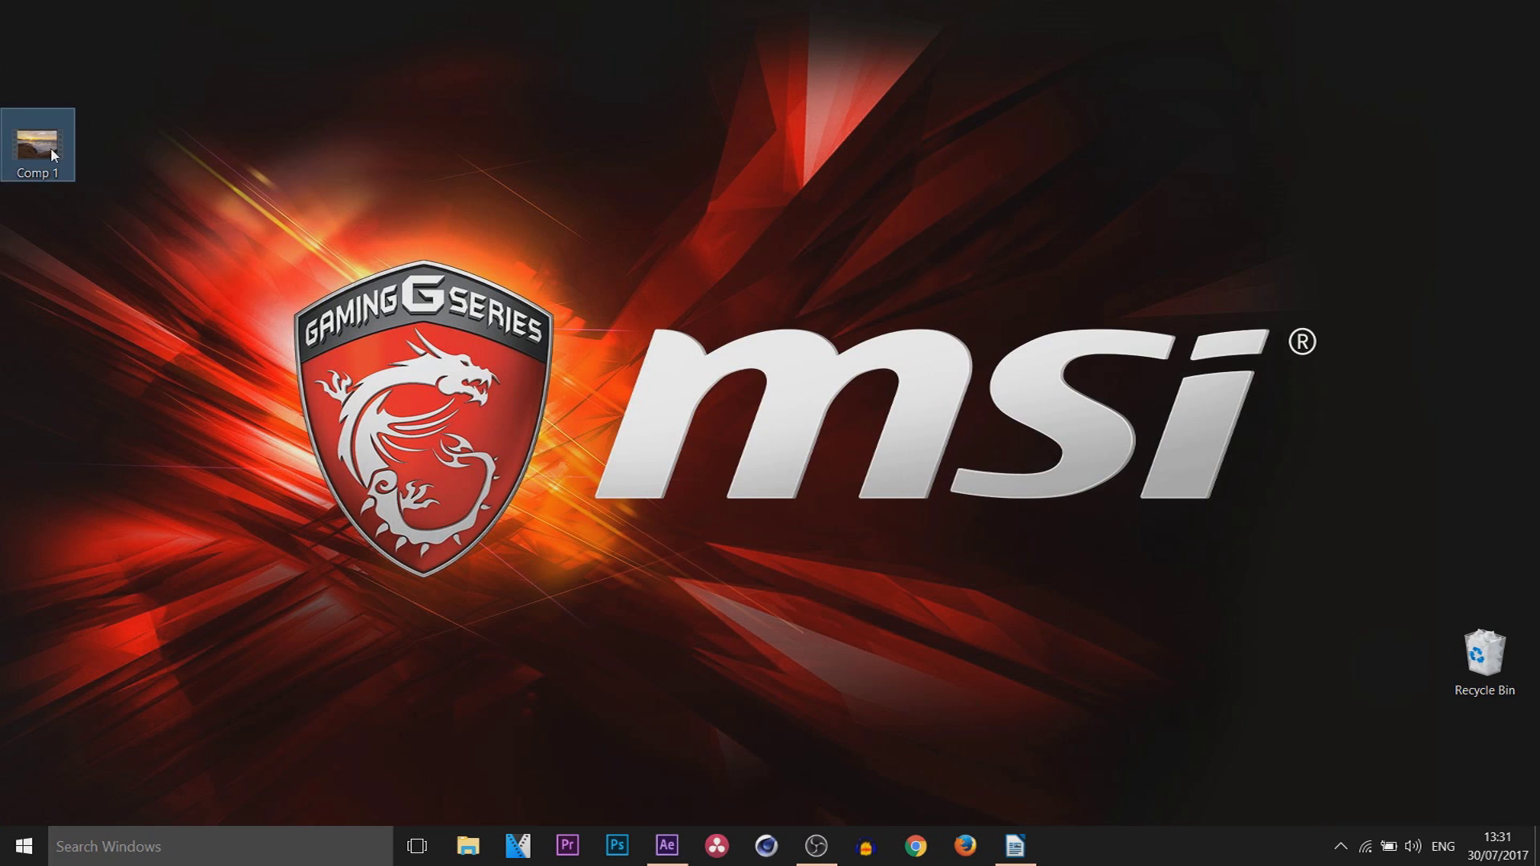
pyautogui.doubleClick(51, 148)
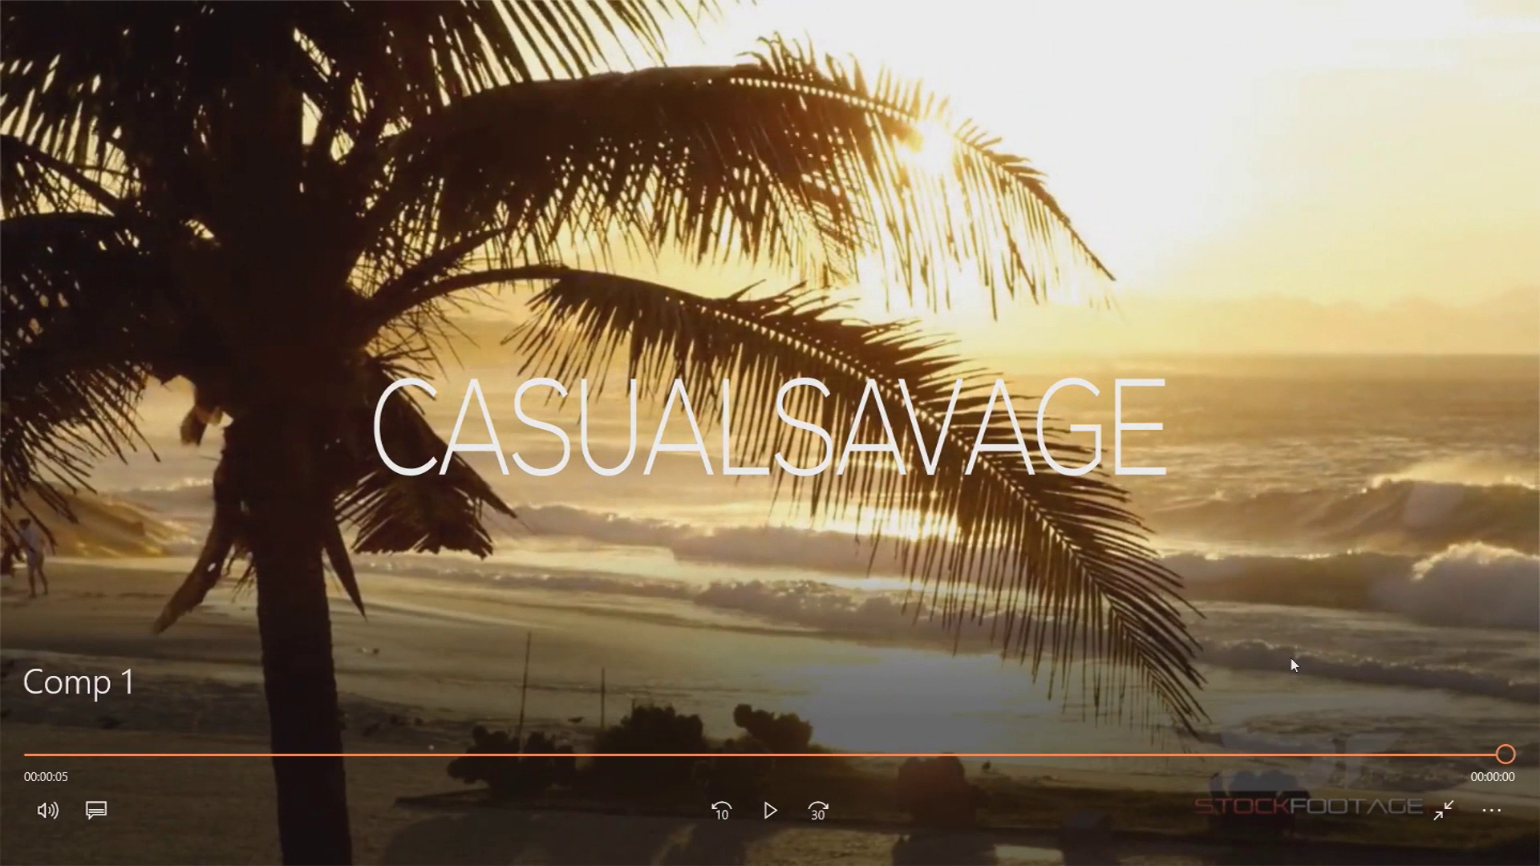
pyautogui.click(1448, 806)
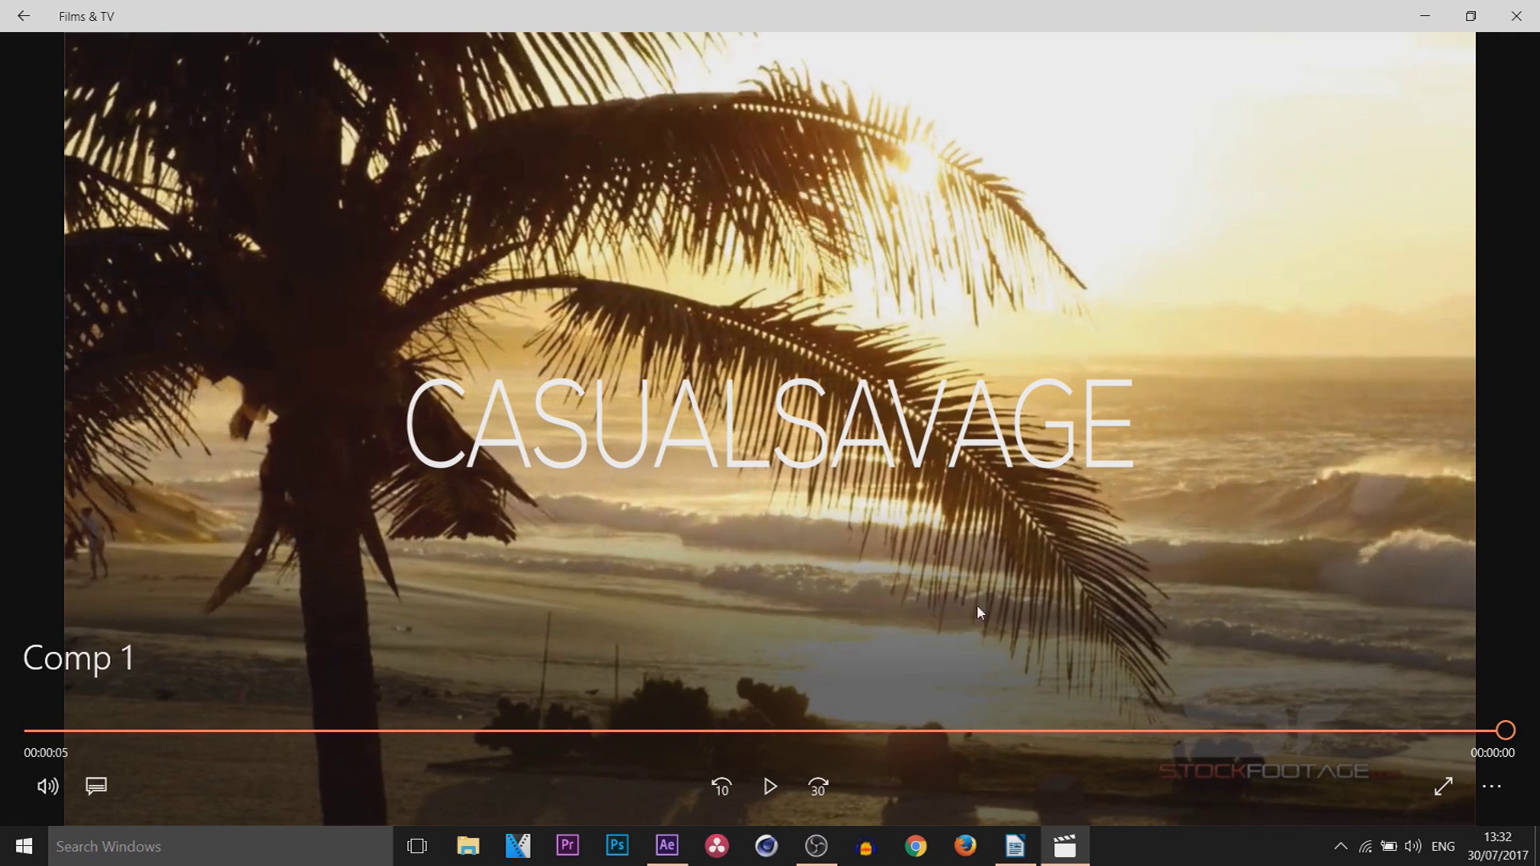
pyautogui.hotkey('alt', 'F4')
# - Return to the Comp 1 timeline and save the project on the Desktop as an After Effects project named test
pyautogui.click(67, 559)
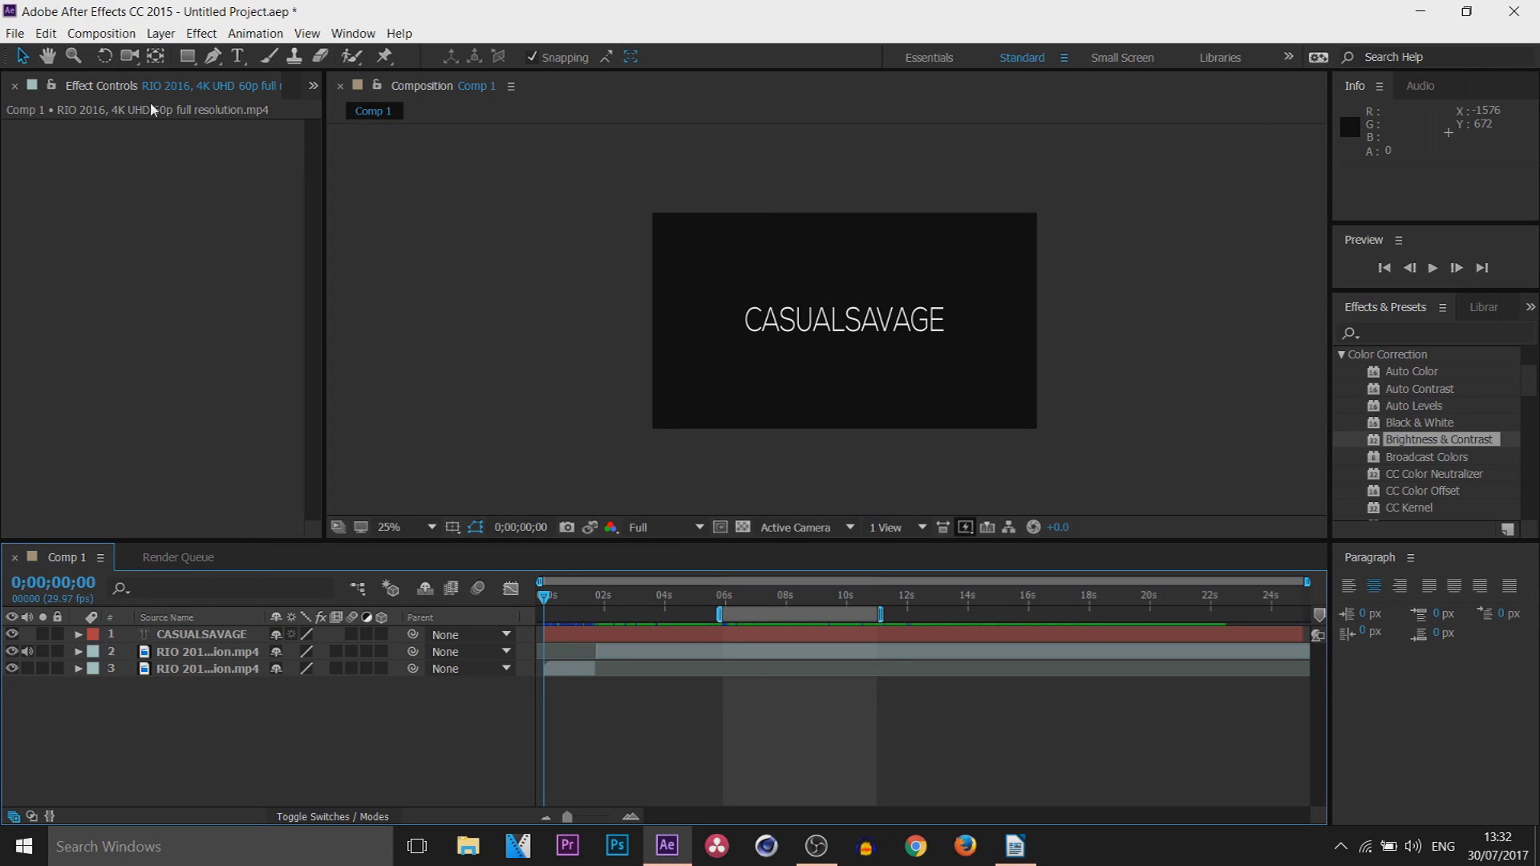
pyautogui.click(15, 33)
pyautogui.moveTo(42, 220)
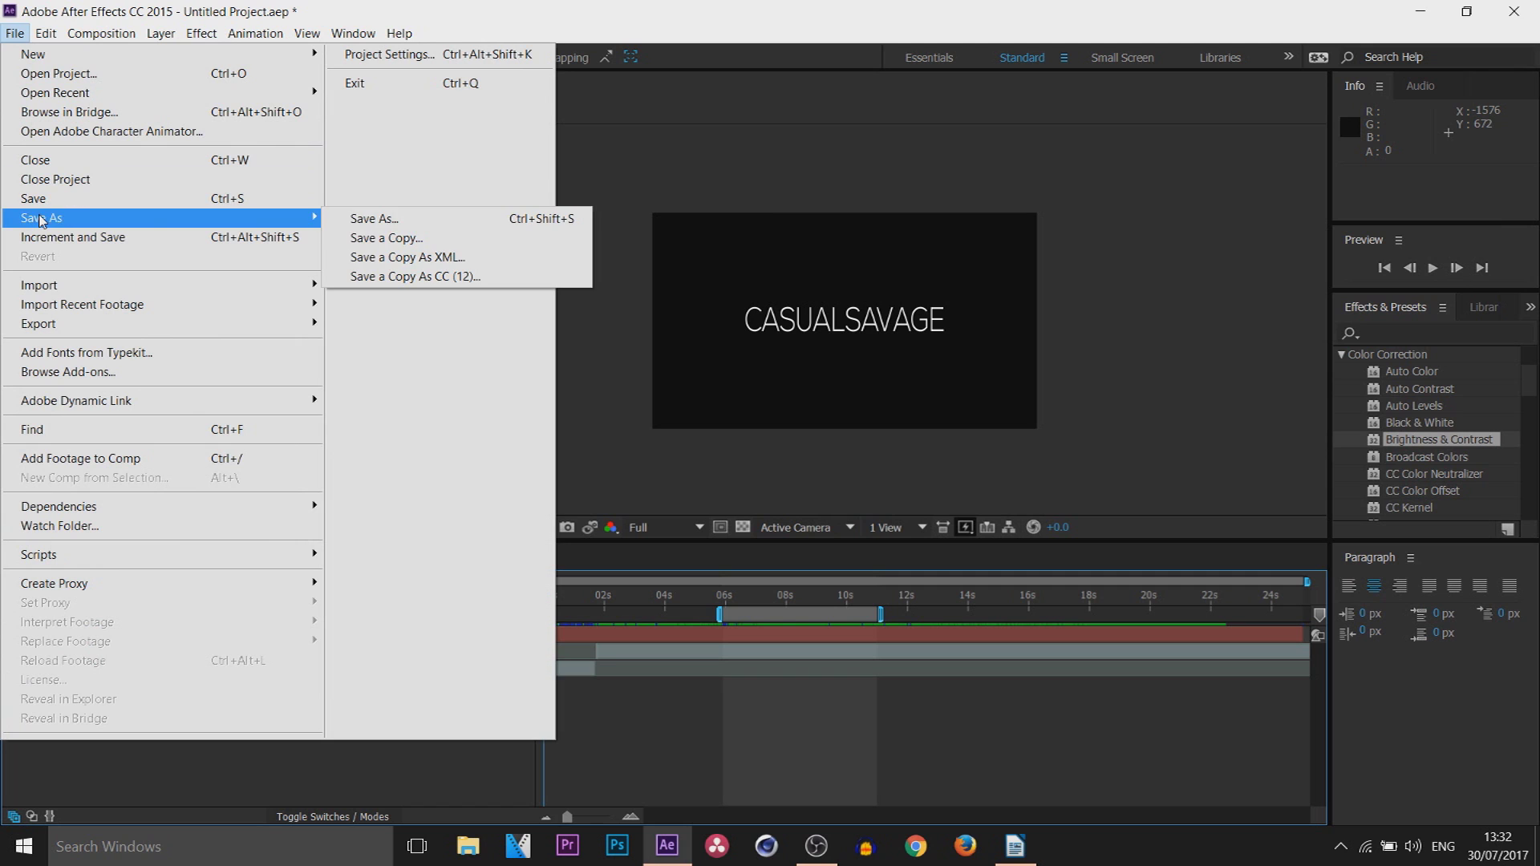
pyautogui.click(401, 218)
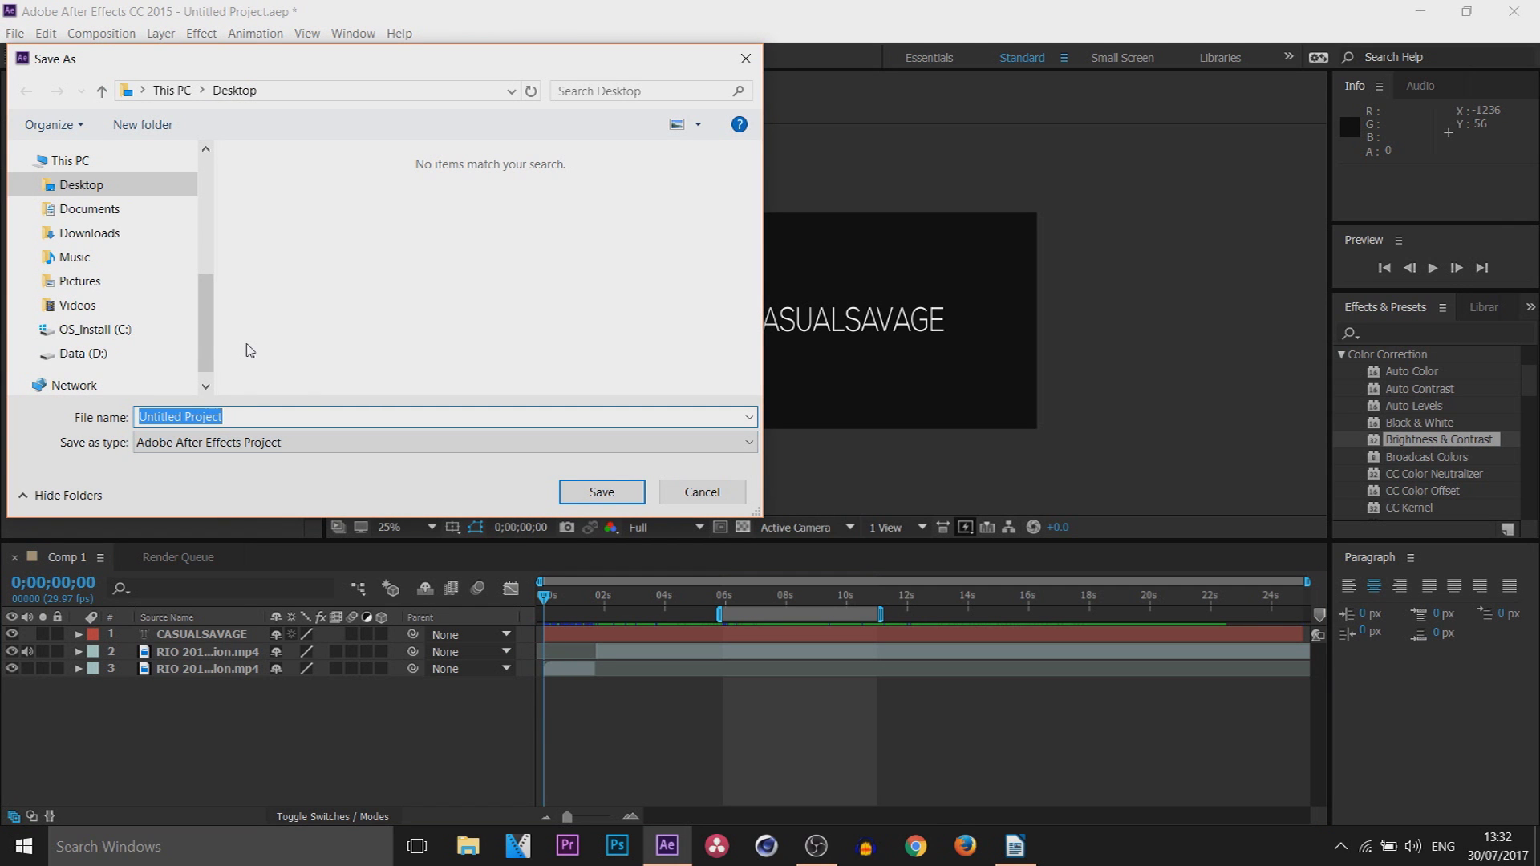
pyautogui.write('rio')
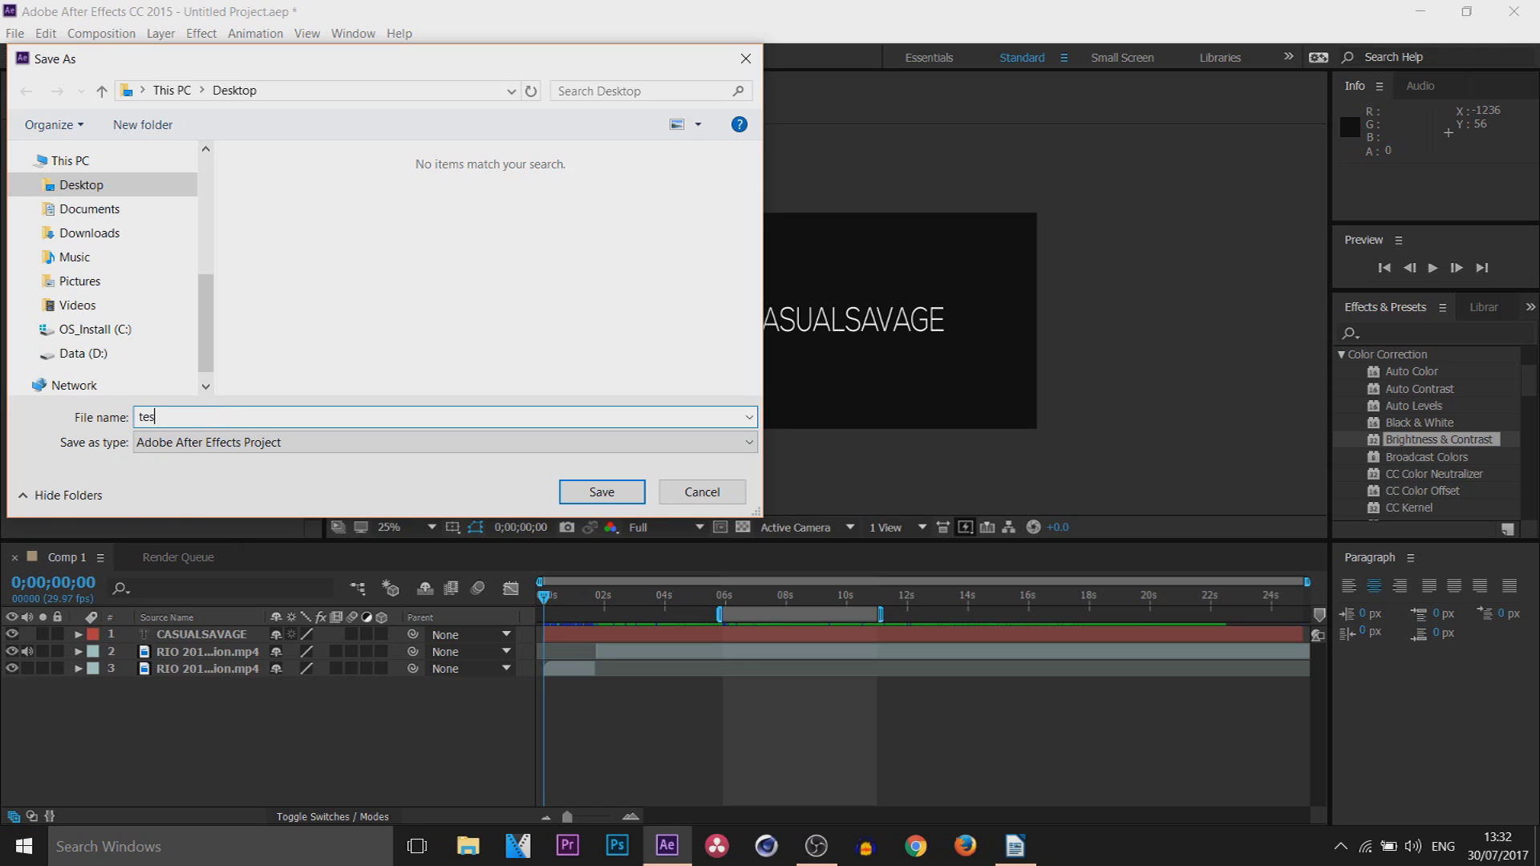
pyautogui.press('Return')
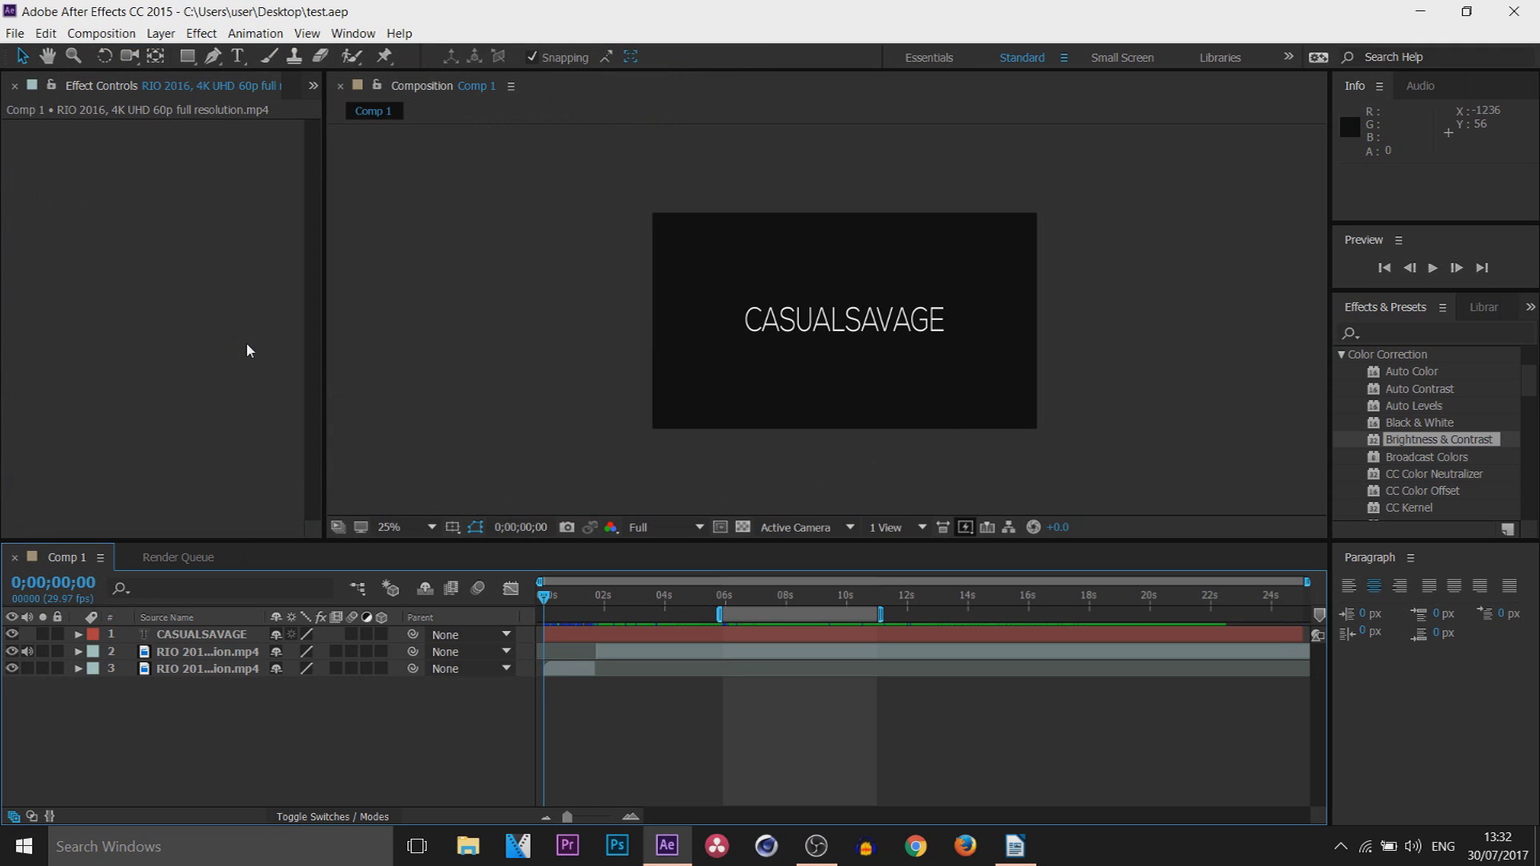